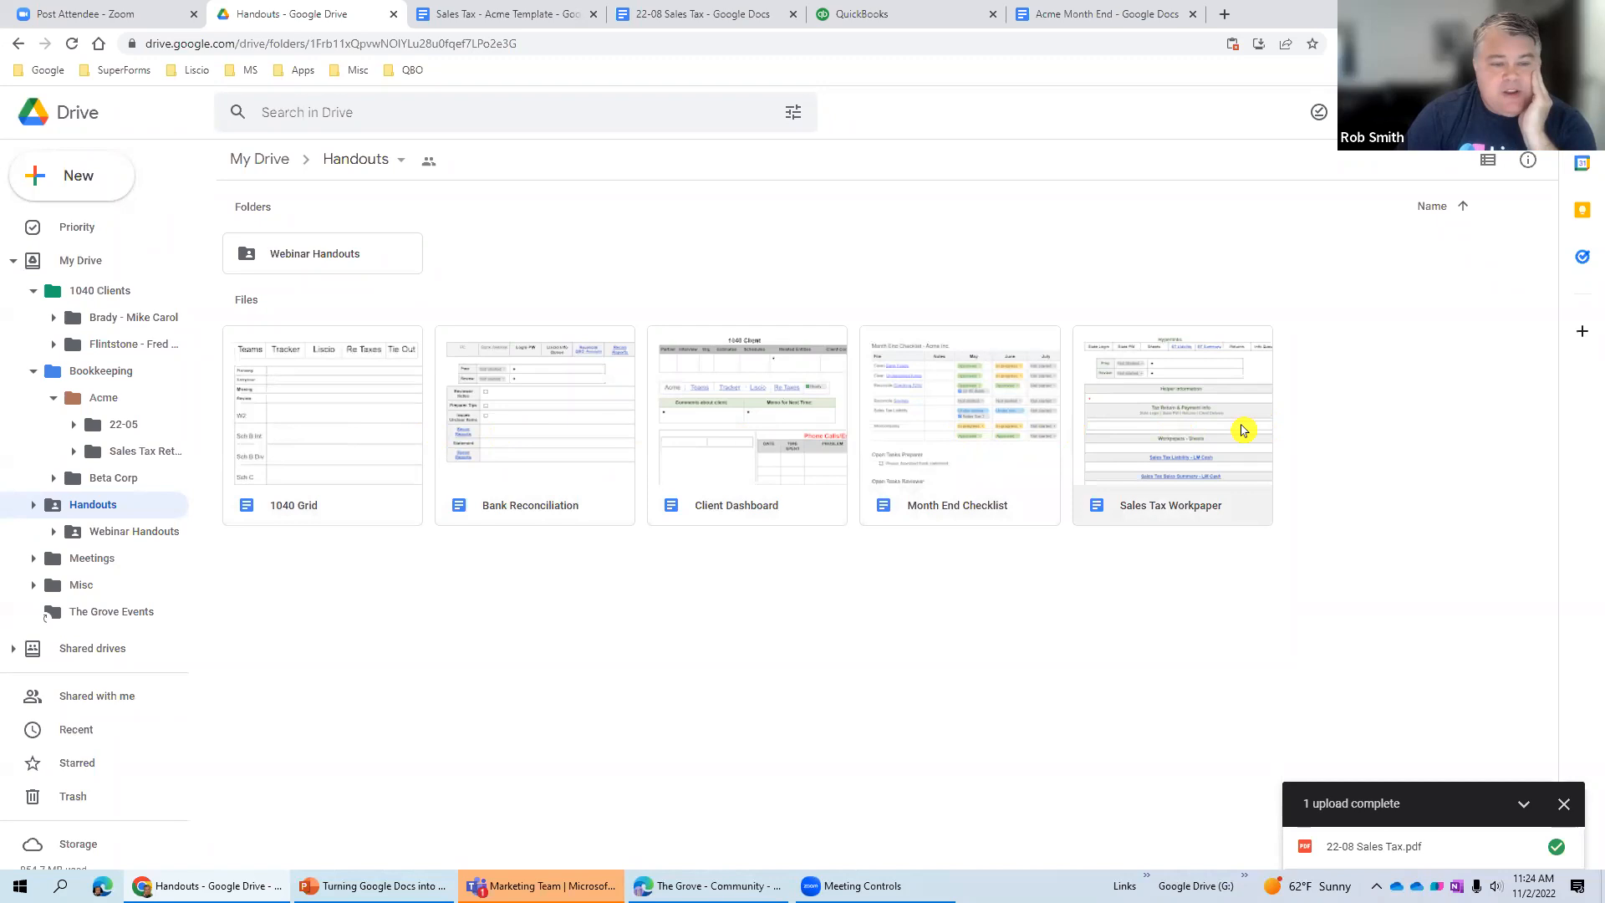
{"action": "left_click", "coordinate": [1214, 418]}
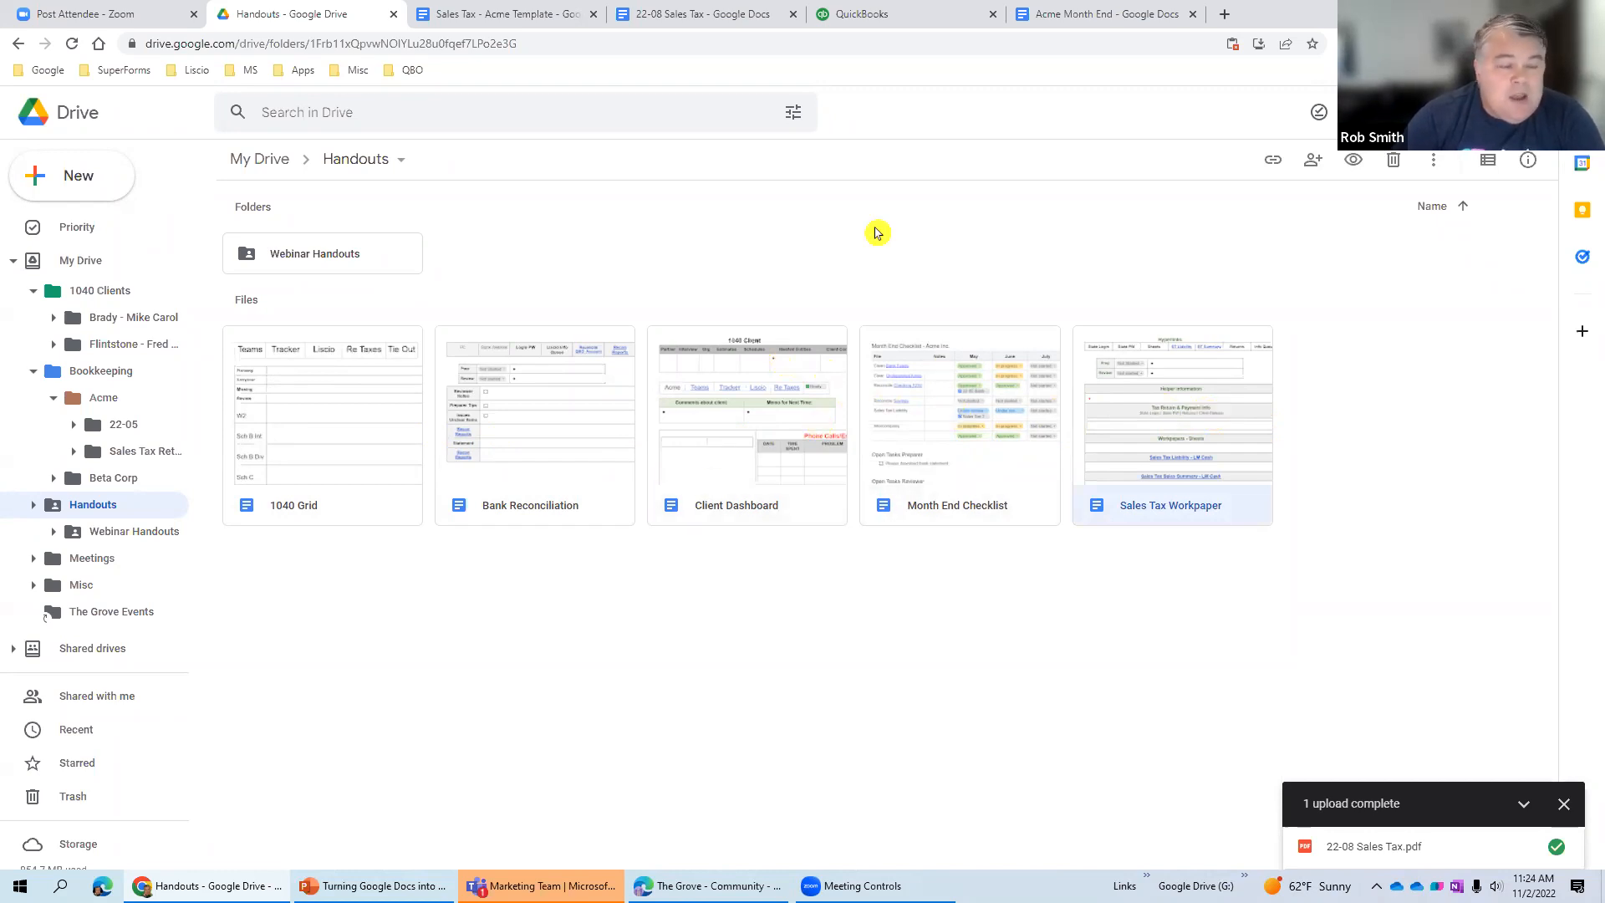
{"action": "left_click", "coordinate": [48, 69]}
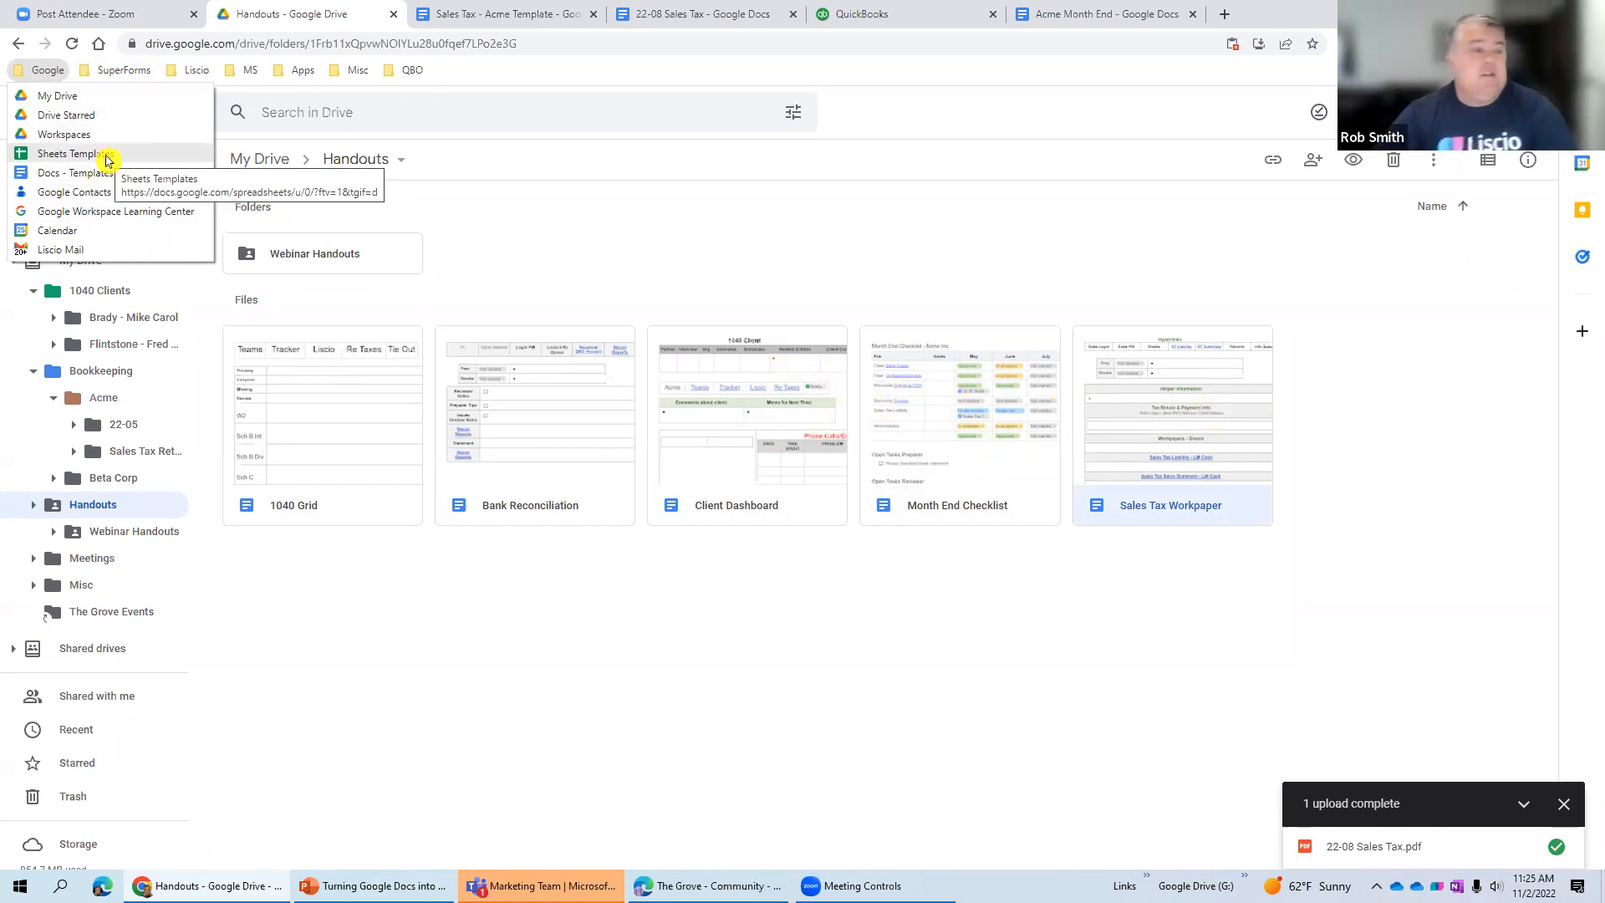
{"action": "mouse_move", "coordinate": [297, 71]}
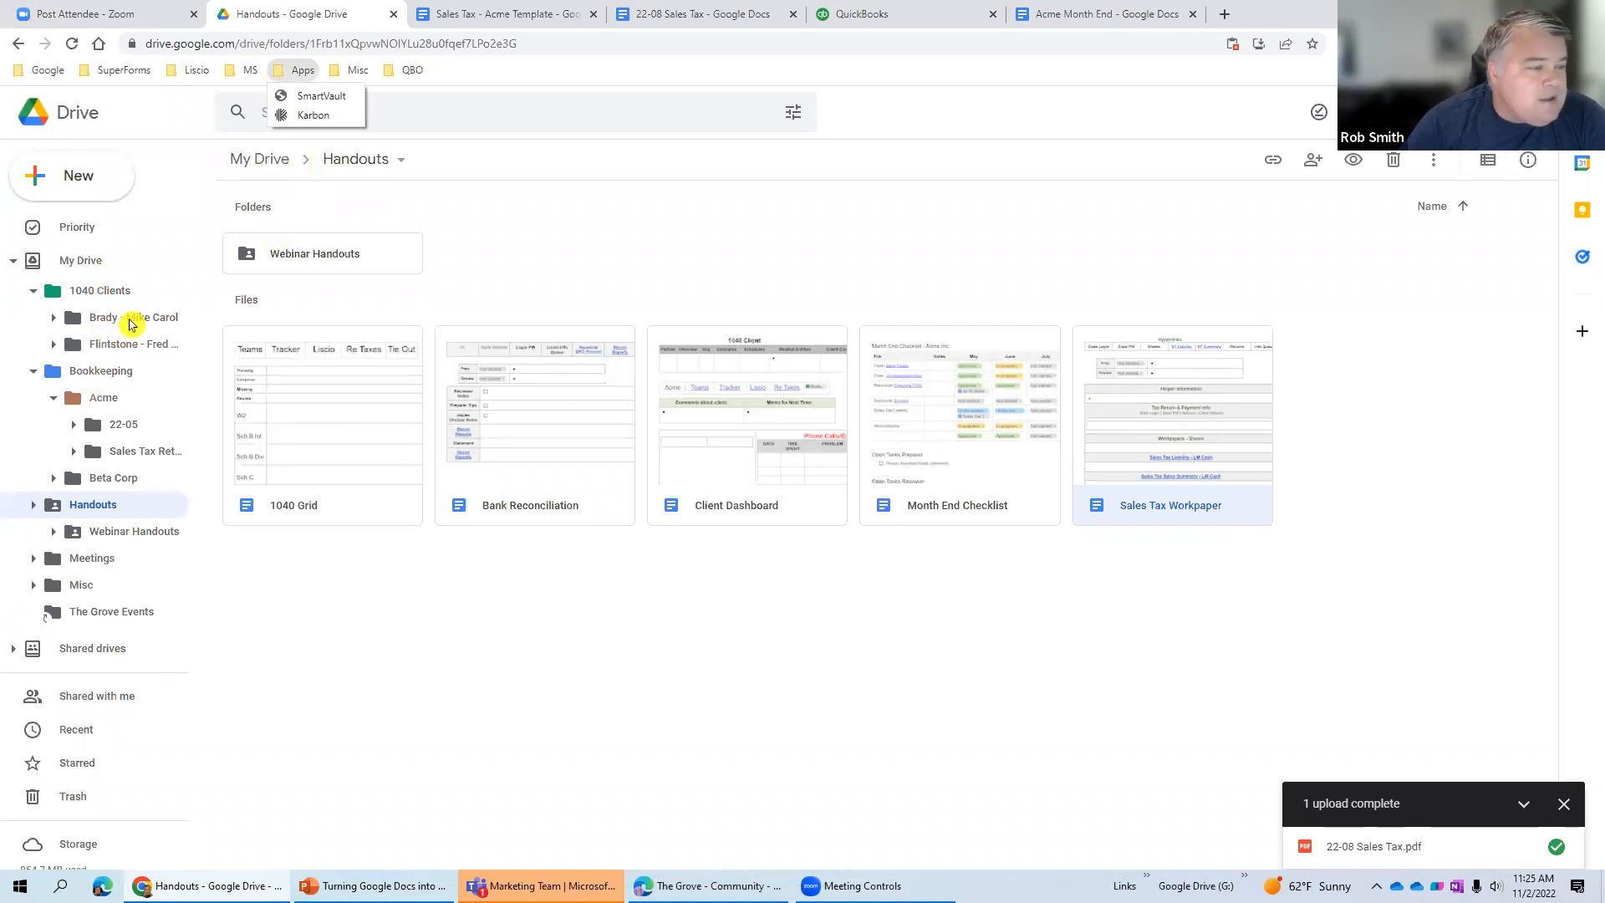
- Open the Acme Month End document from the Acme bookkeeping folder
{"action": "left_click", "coordinate": [118, 407]}
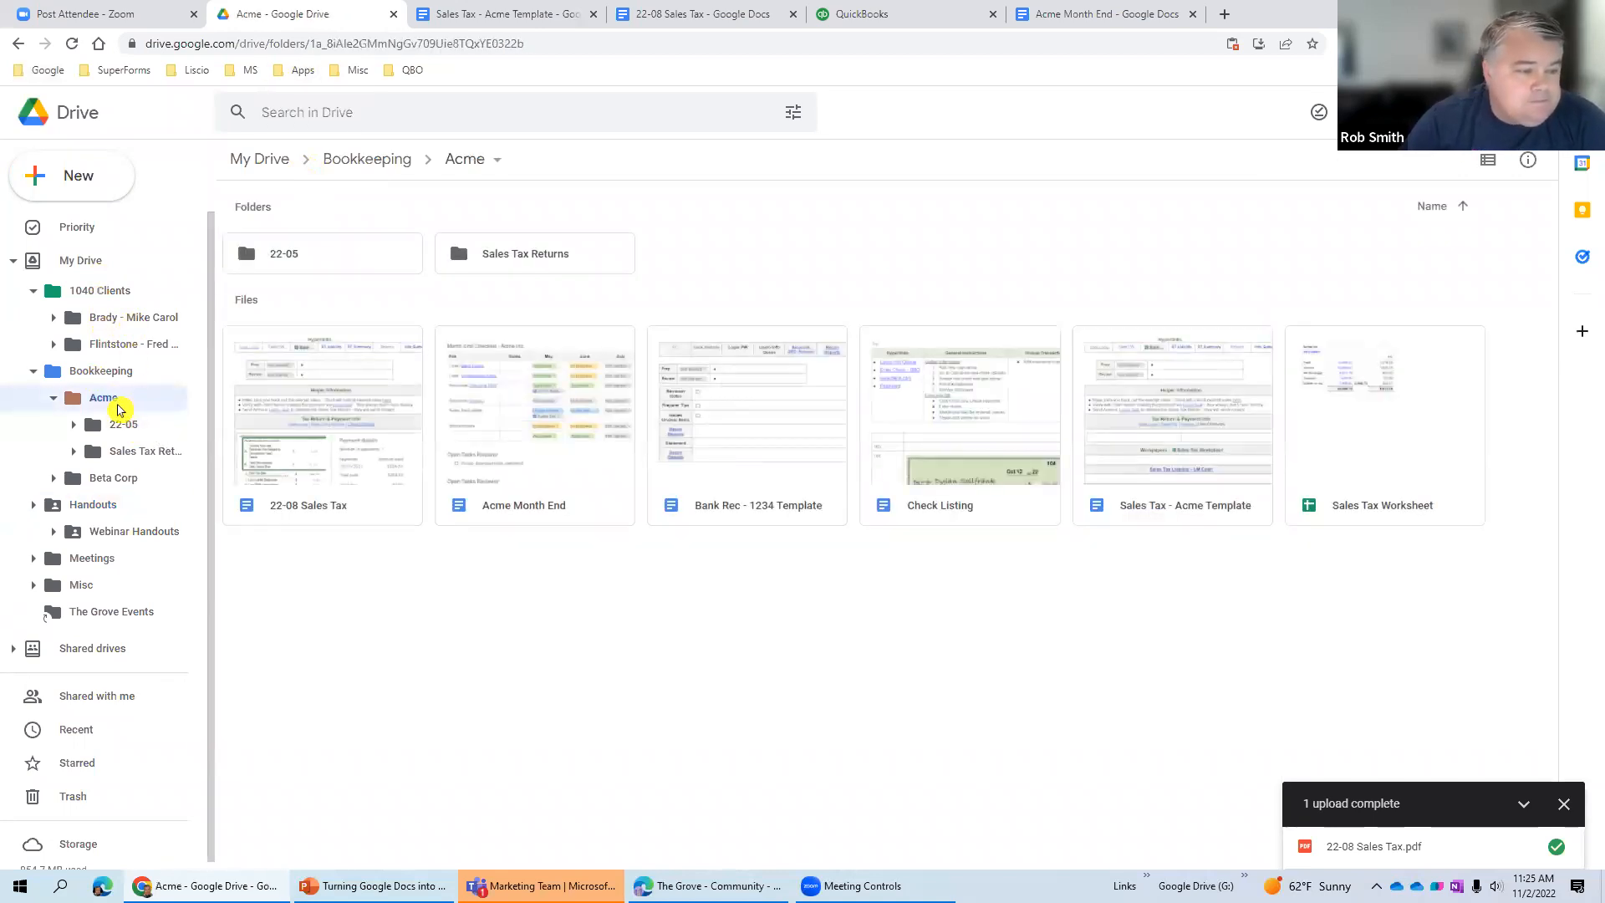
{"action": "double_click", "coordinate": [537, 374]}
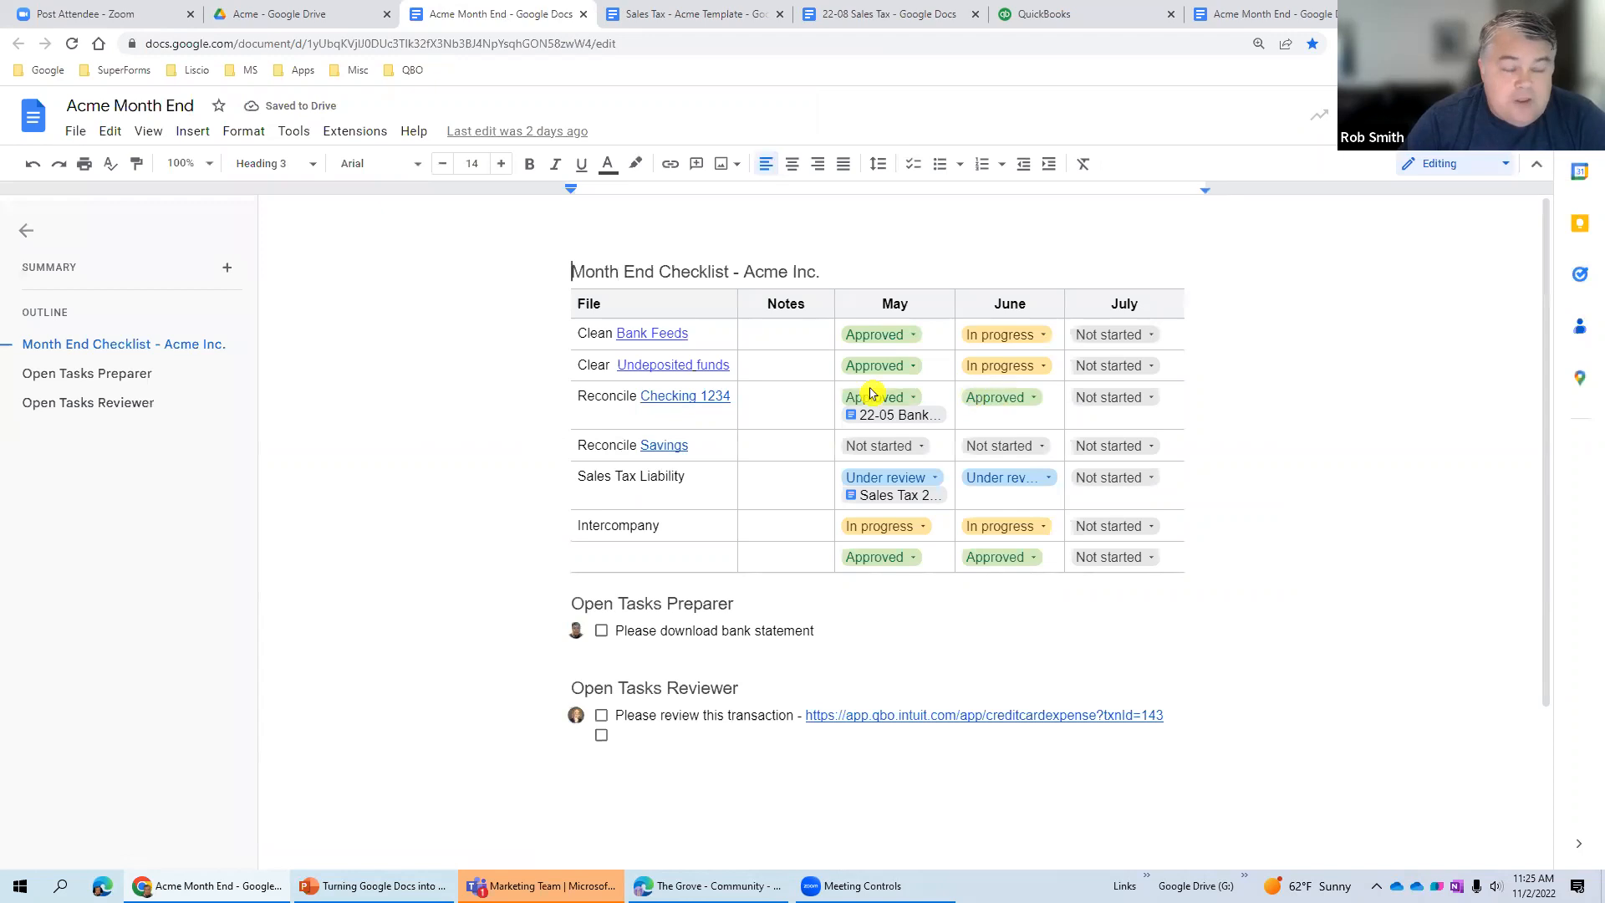
- Open the Bank Feeds link in the month end checklist and dismiss the bank connection dialog in QuickBooks
{"action": "left_click", "coordinate": [655, 333]}
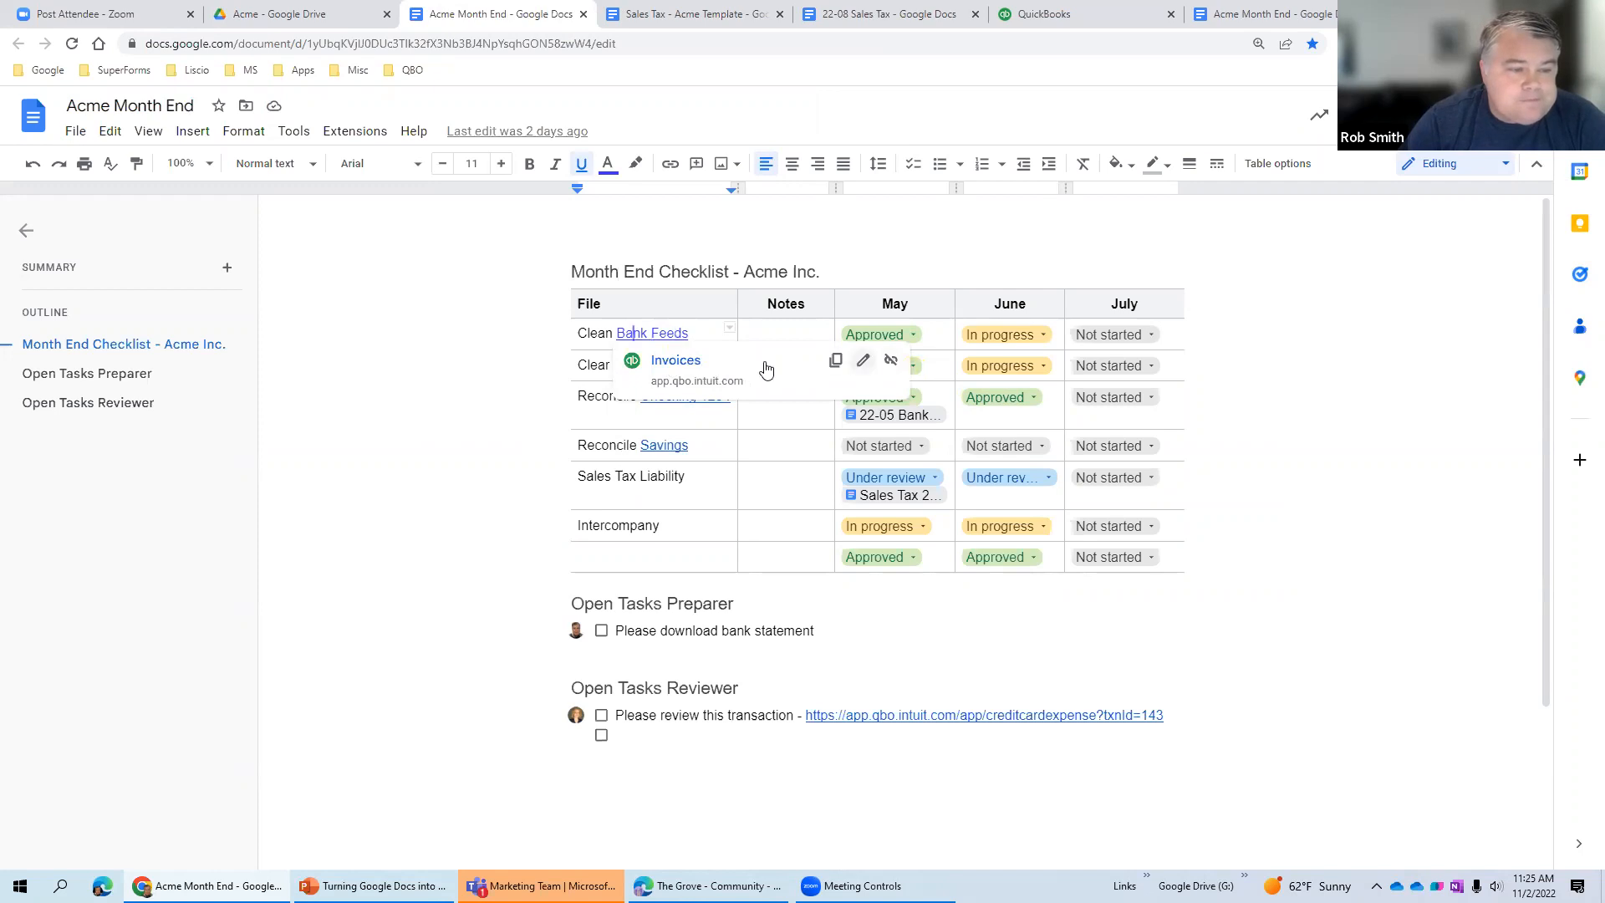
{"action": "left_click", "coordinate": [577, 396]}
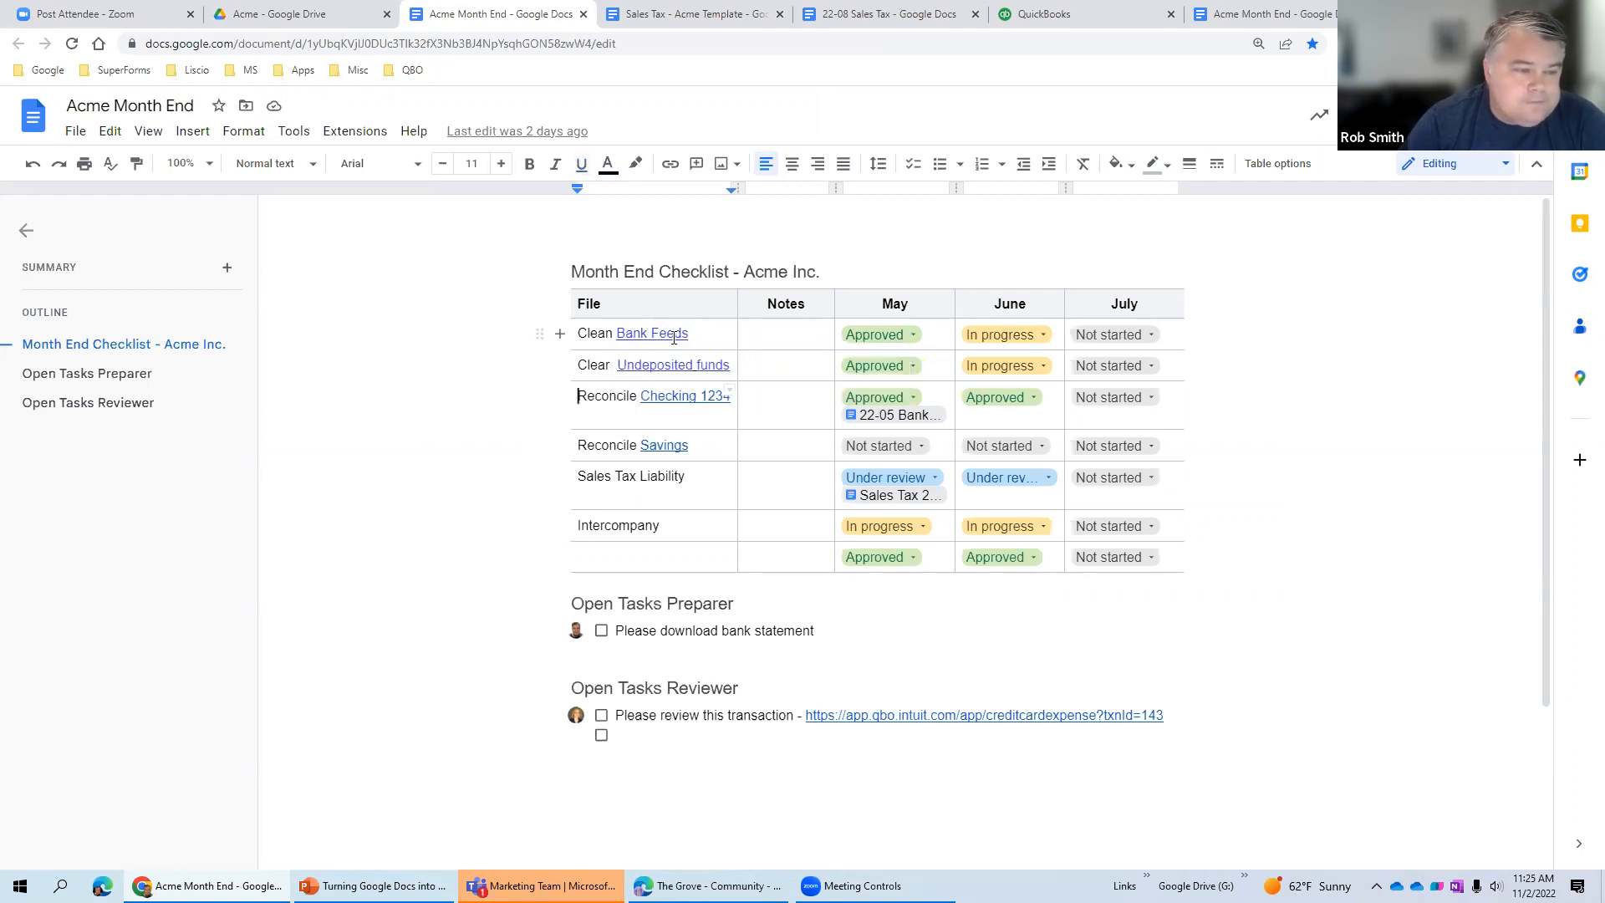
{"action": "left_click", "coordinate": [674, 337]}
{"action": "left_click", "coordinate": [691, 363]}
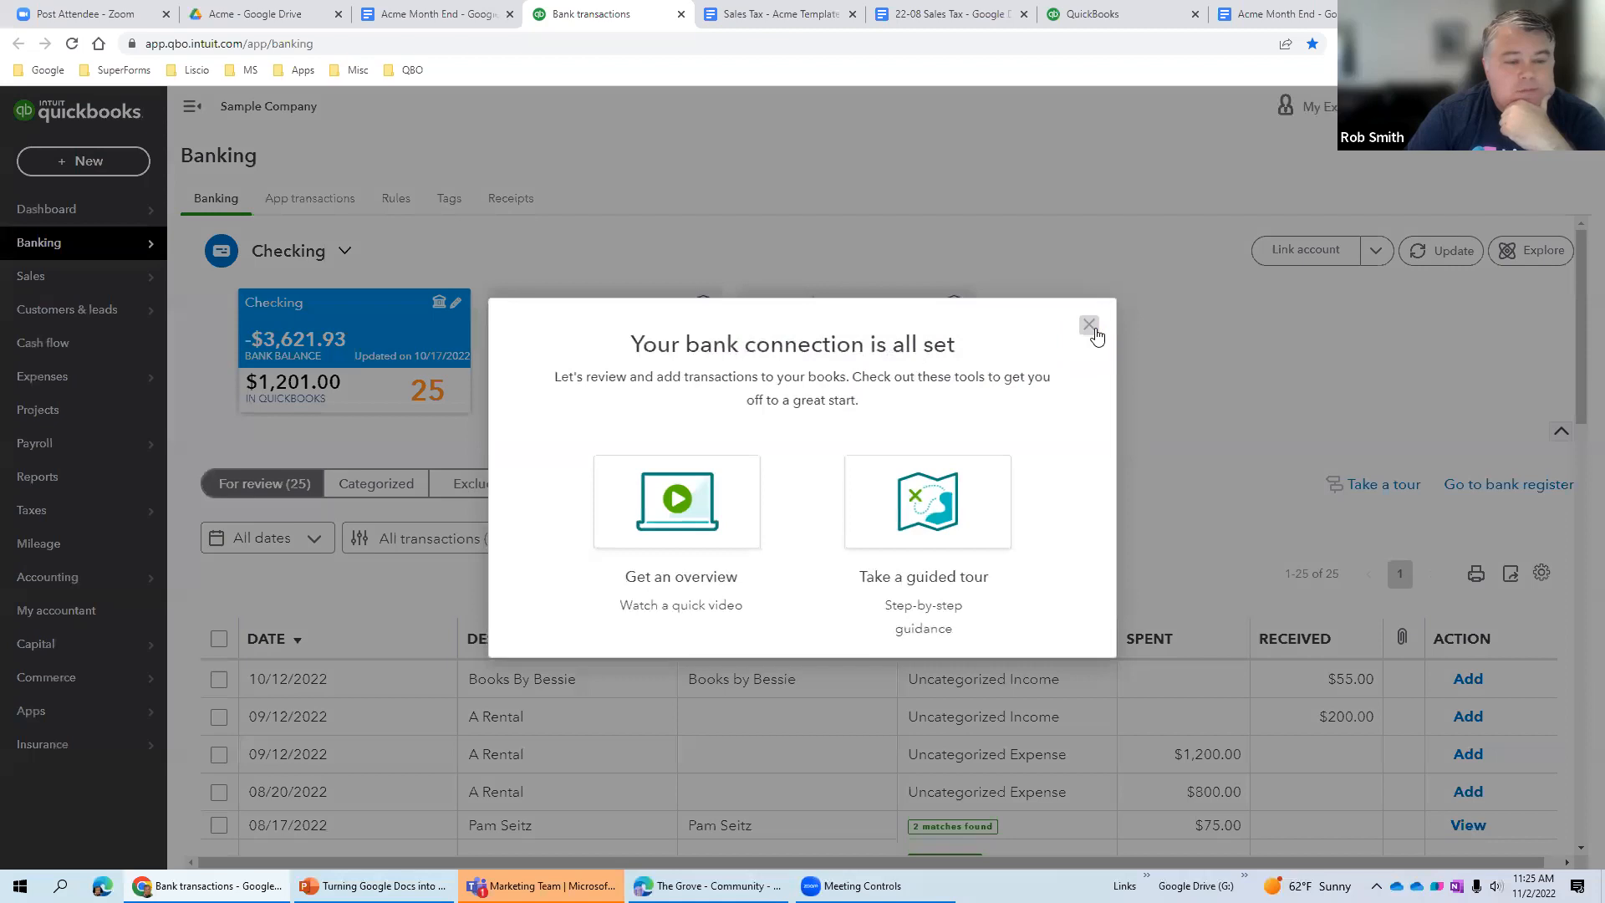
{"action": "left_click", "coordinate": [1091, 327]}
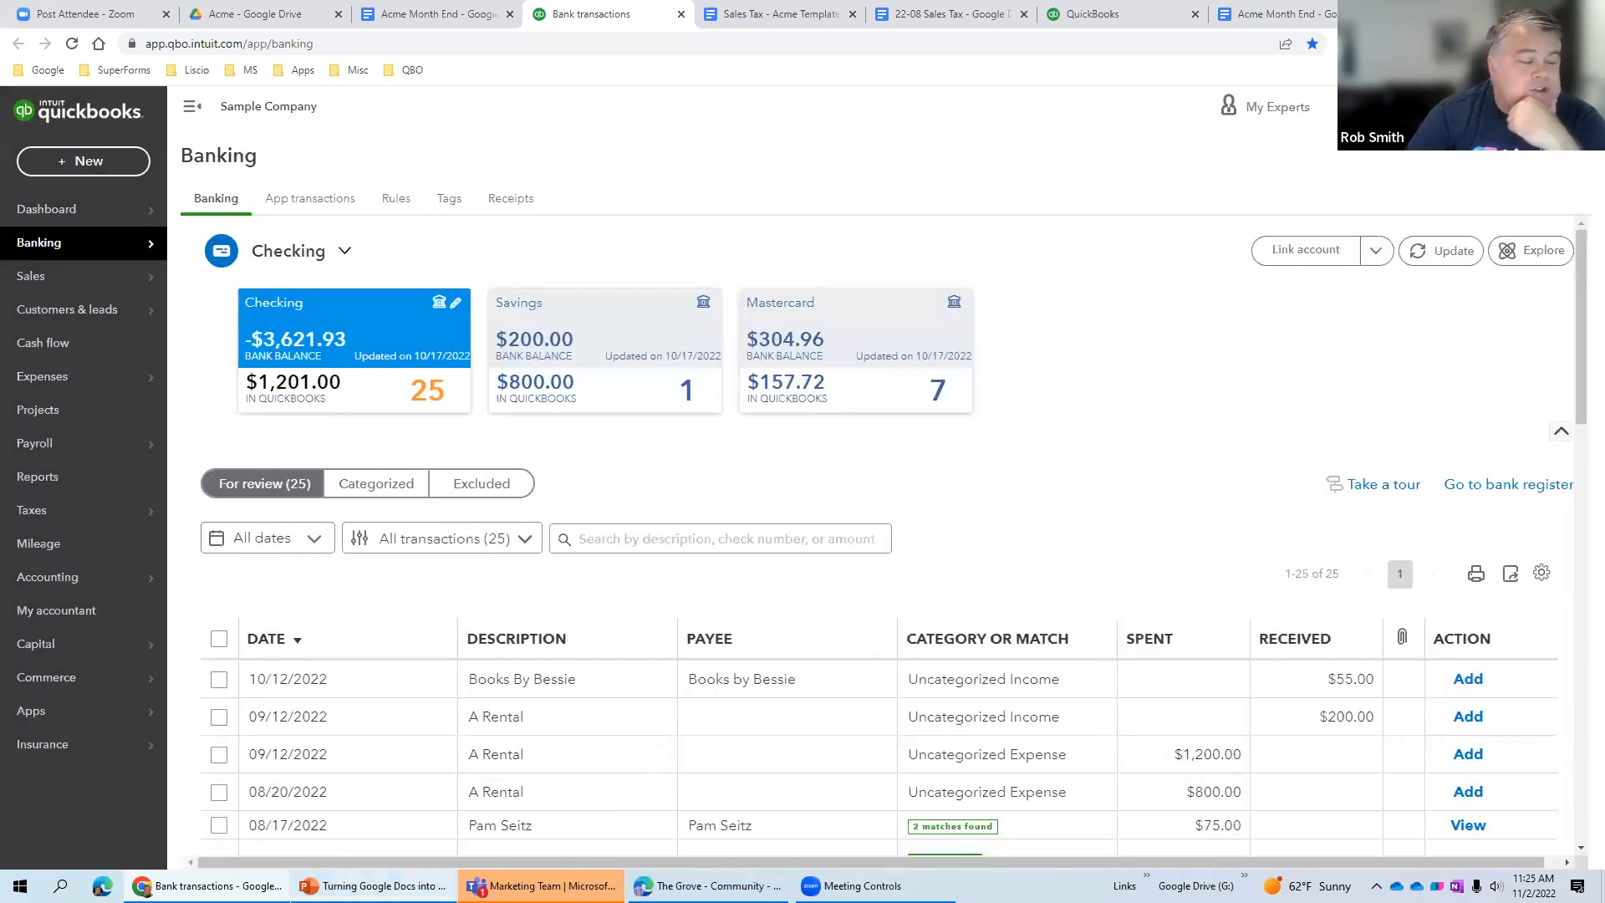
- Go back to the checklist, open its Undeposited funds link in QuickBooks, and return to the Acme Month End document
{"action": "left_click", "coordinate": [440, 16]}
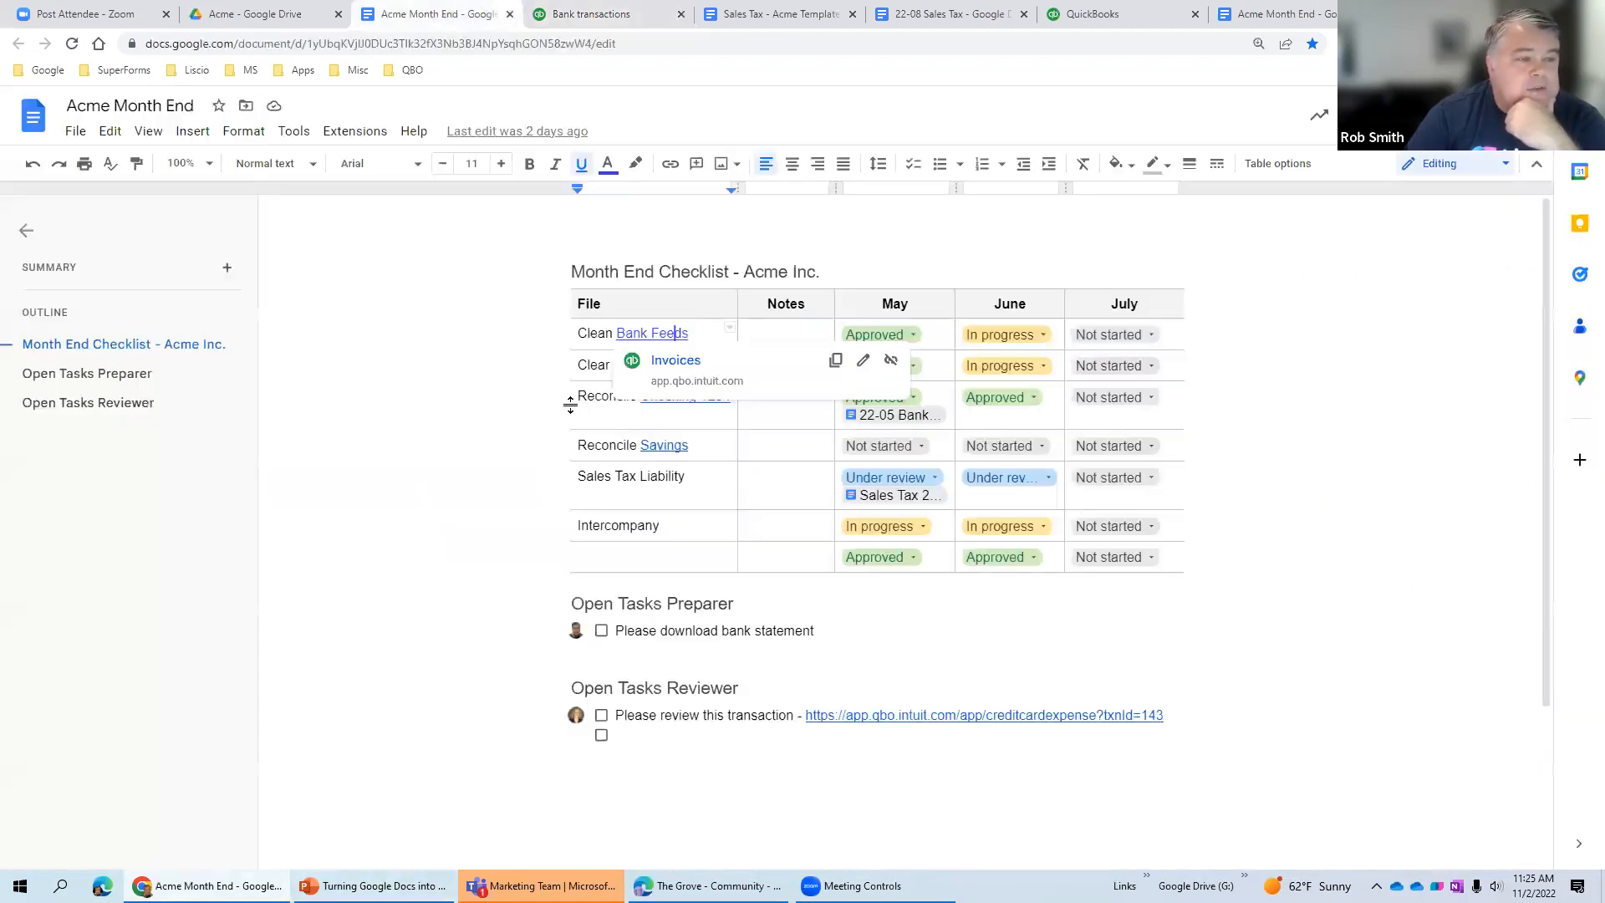
{"action": "left_click", "coordinate": [685, 368]}
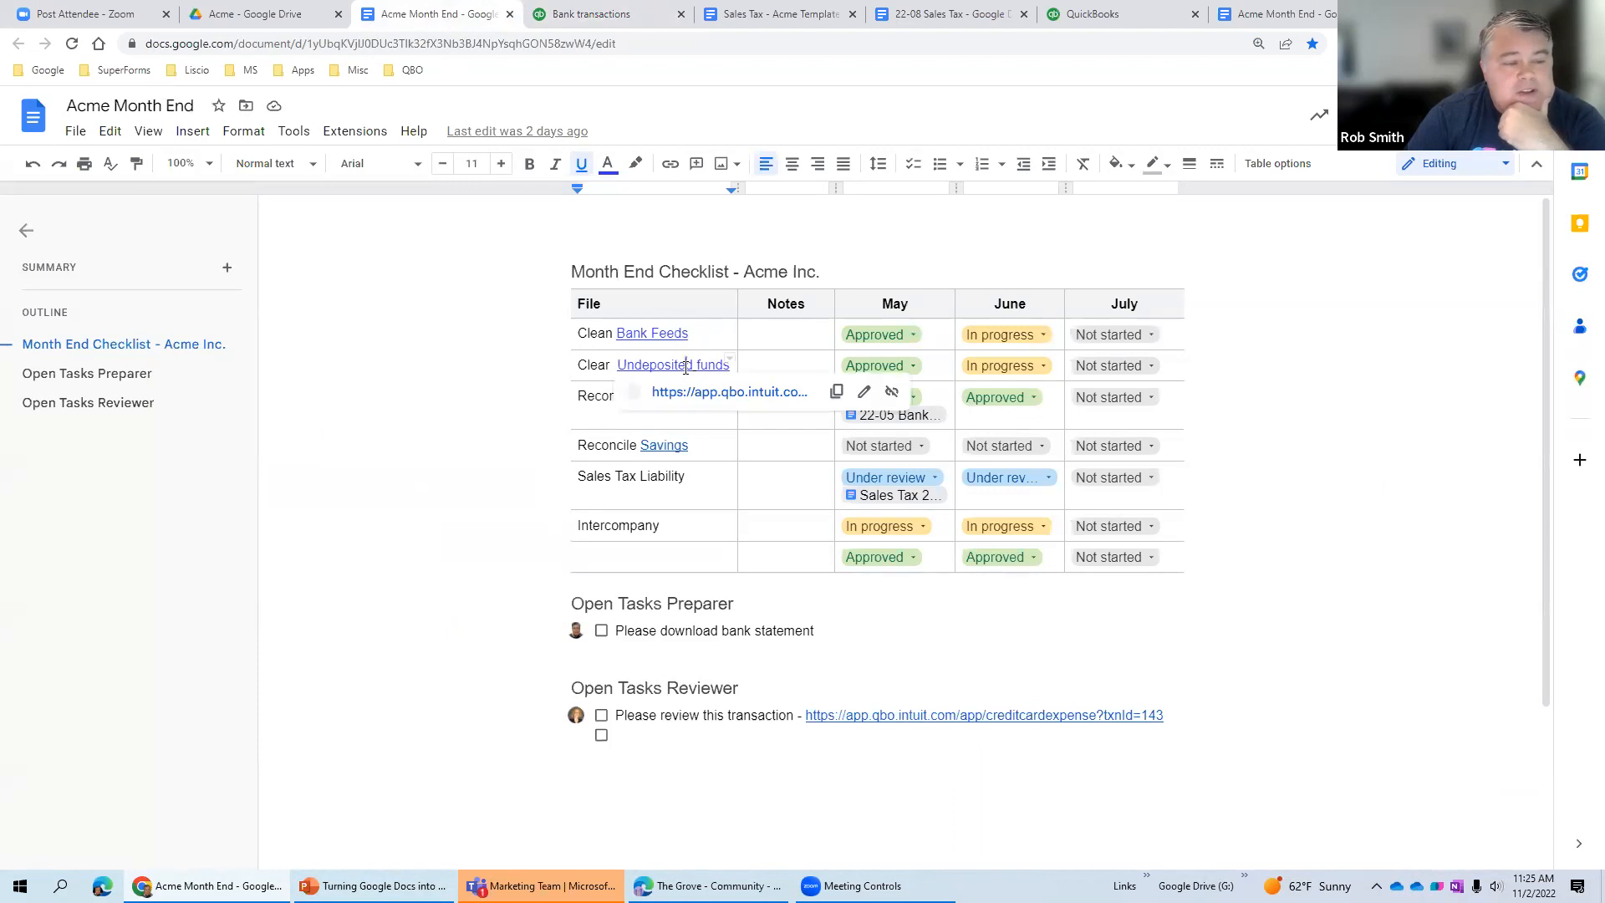
{"action": "left_click", "coordinate": [705, 397]}
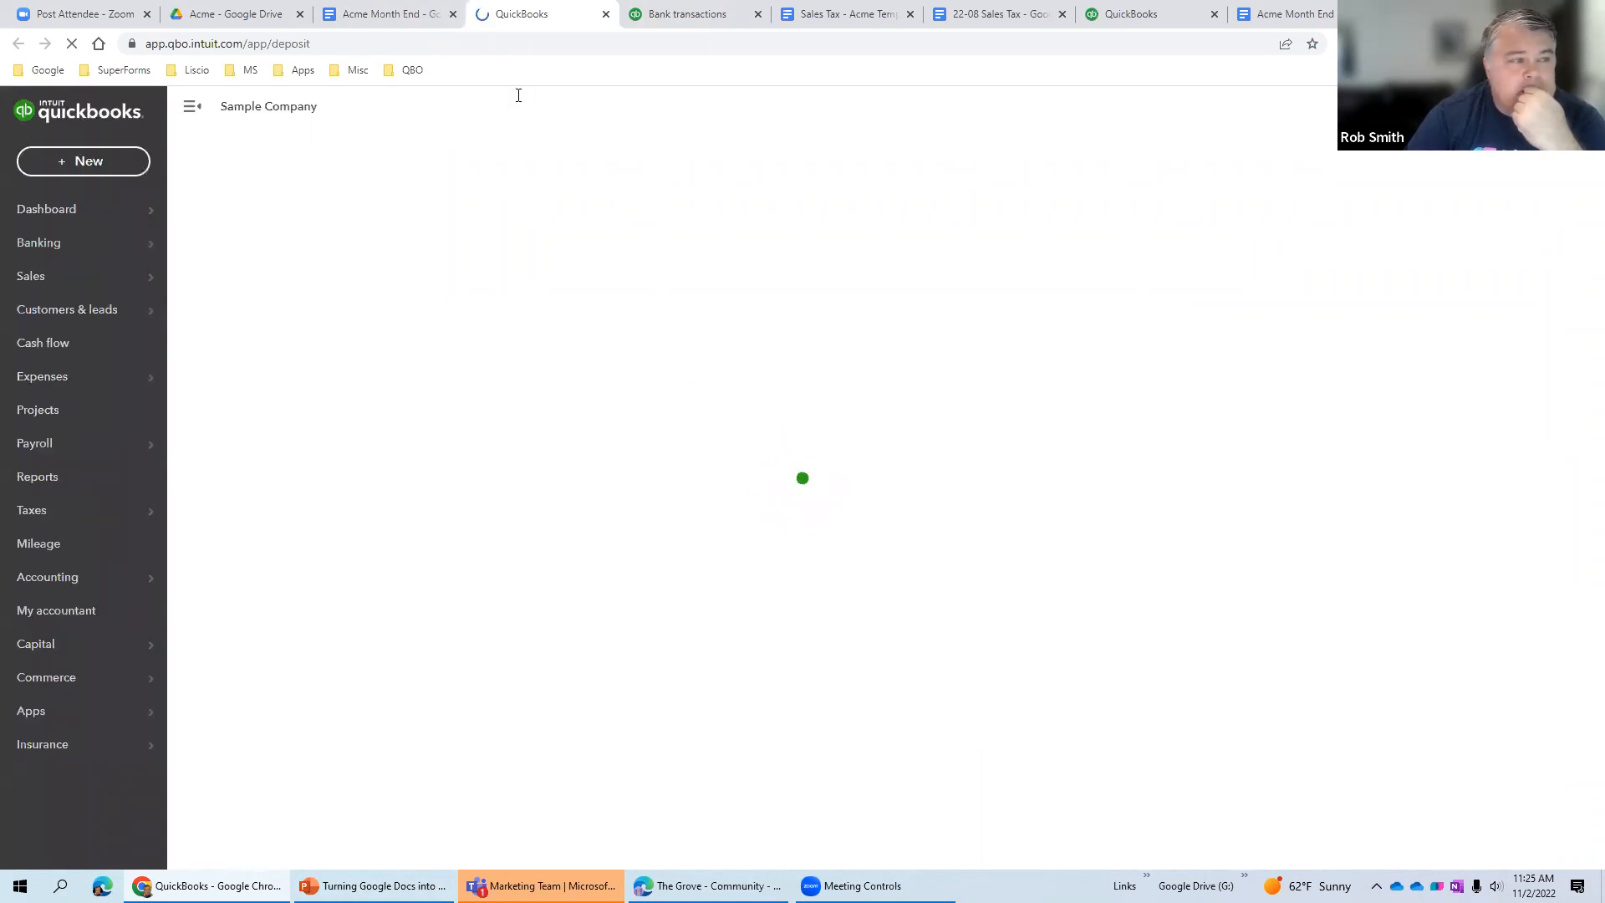
{"action": "left_click", "coordinate": [266, 13]}
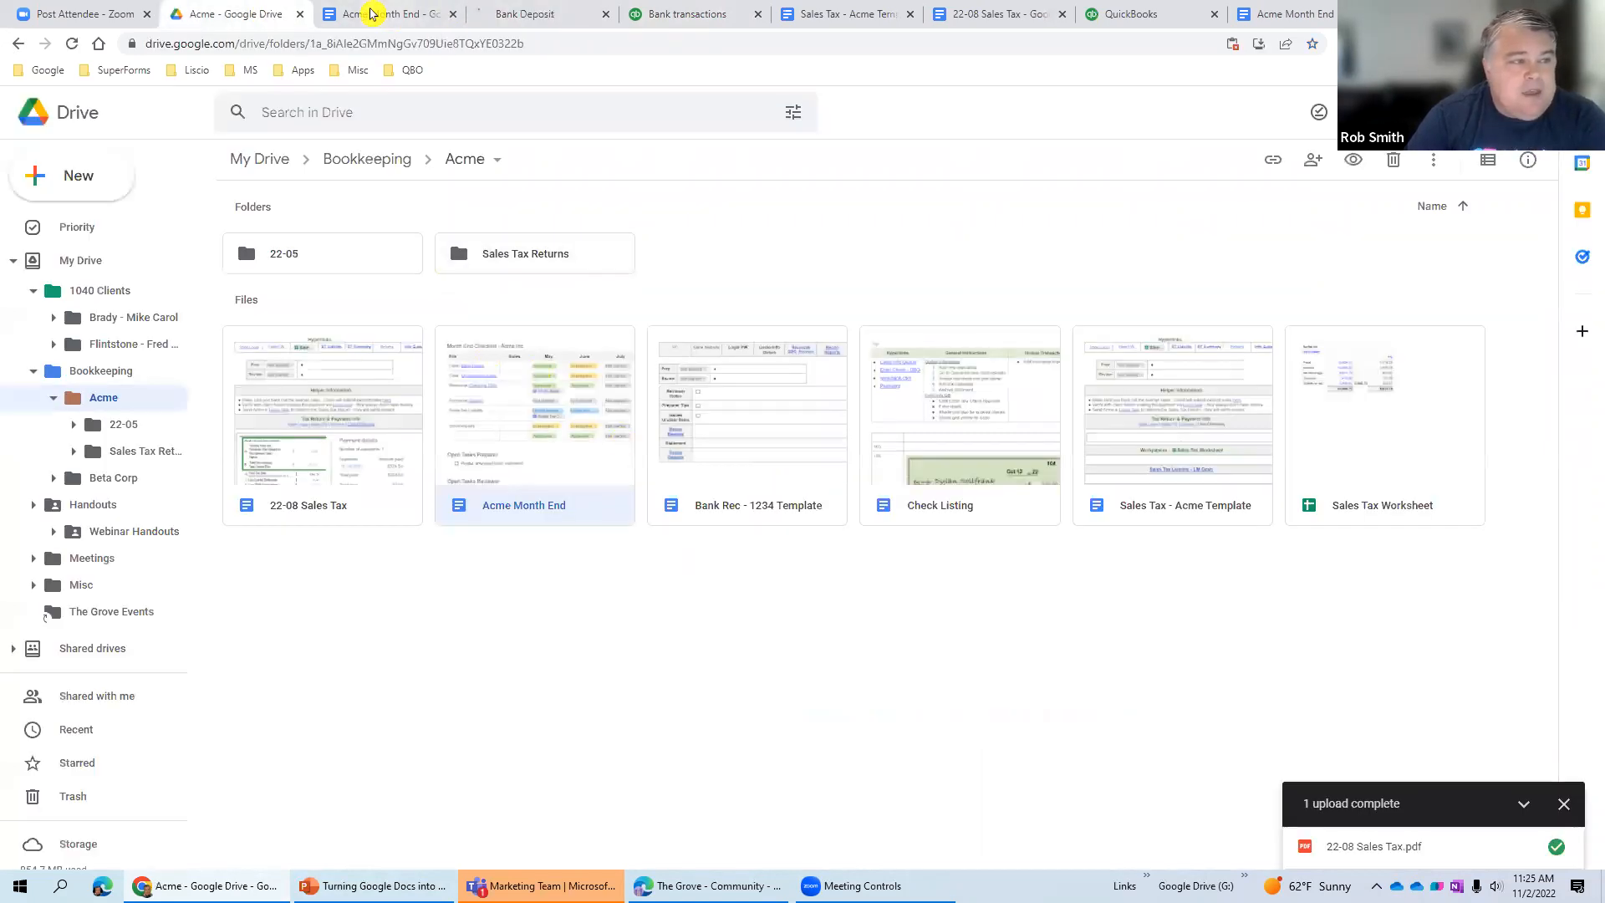
{"action": "left_click", "coordinate": [372, 15]}
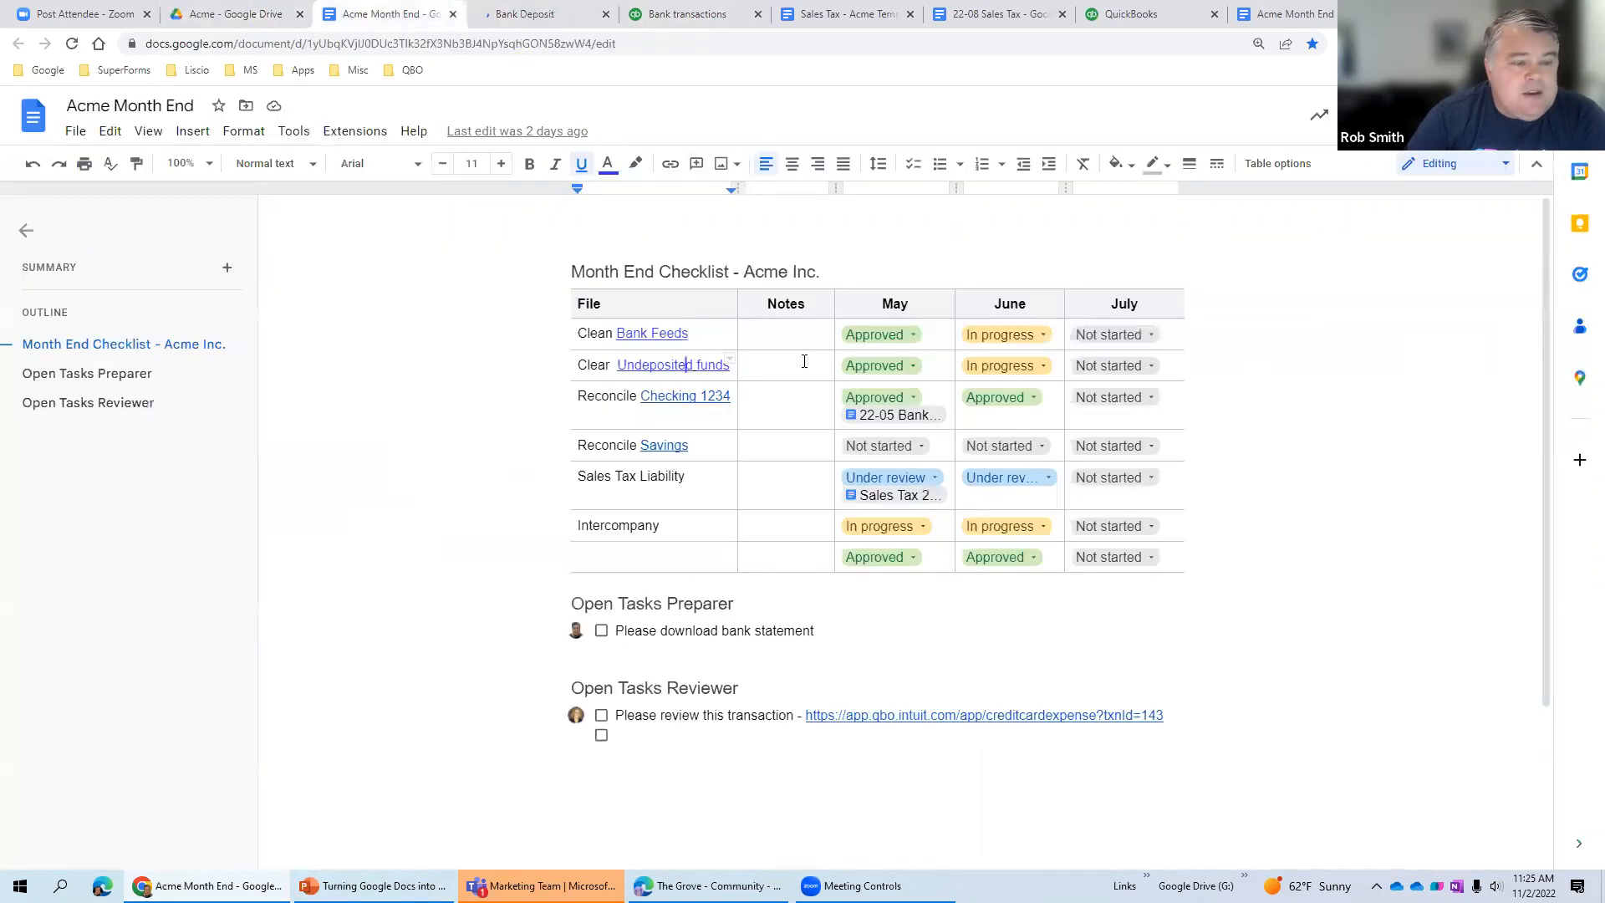
- View the Review status dropdown options for the May Clean Bank Feeds cell and close them without changes
{"action": "left_click", "coordinate": [917, 336]}
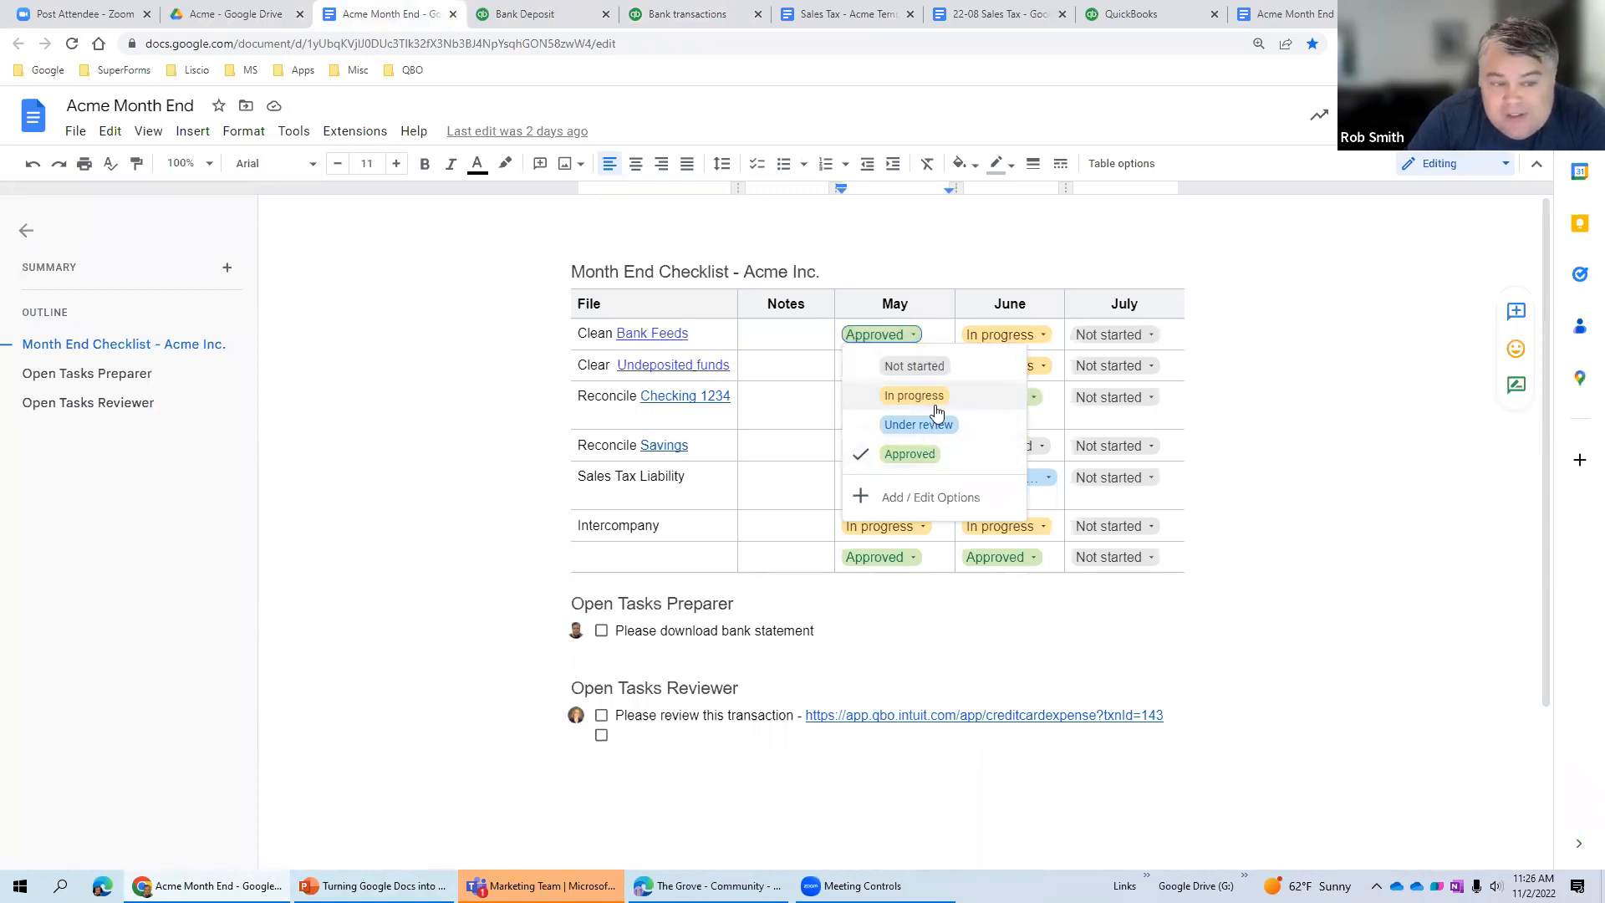
{"action": "left_click", "coordinate": [941, 502]}
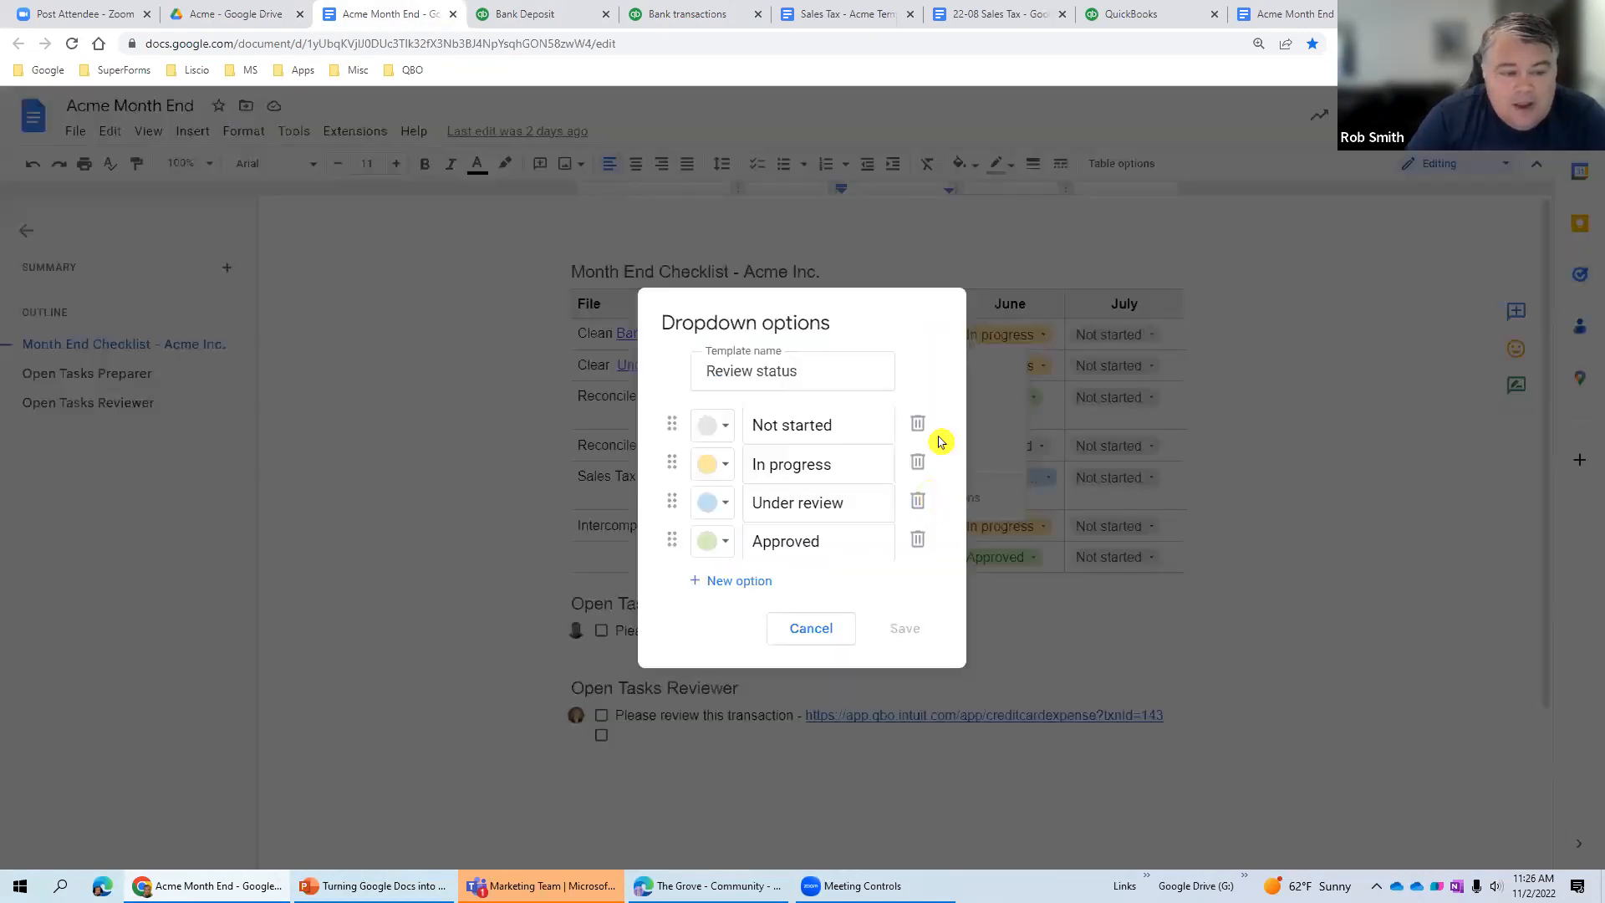
{"action": "left_click", "coordinate": [792, 371]}
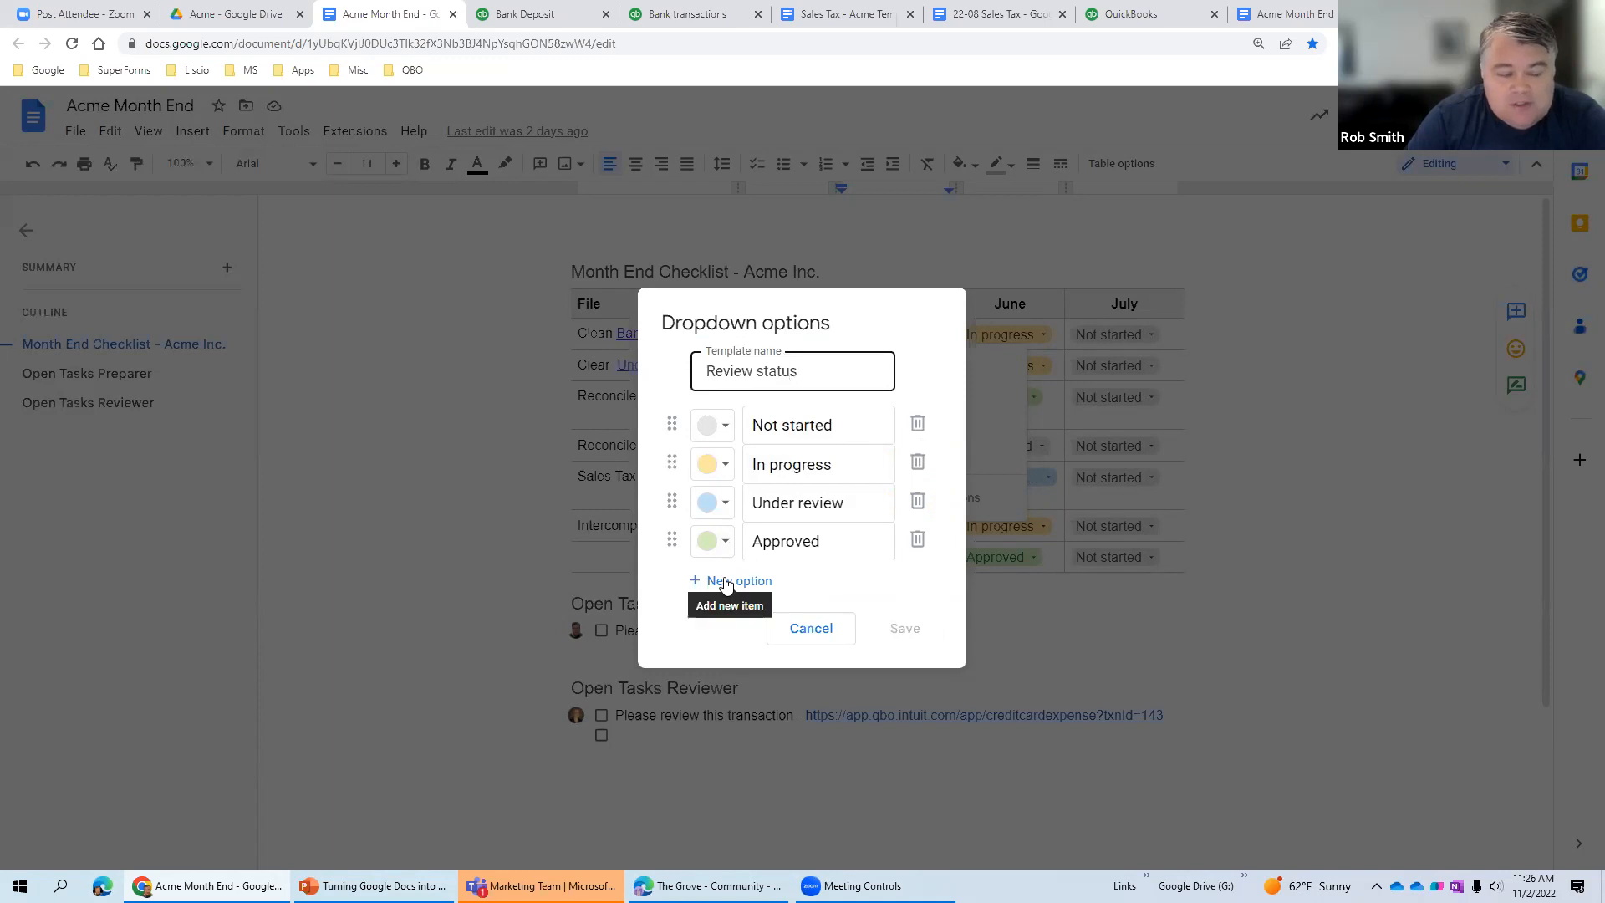
{"action": "left_click", "coordinate": [817, 633]}
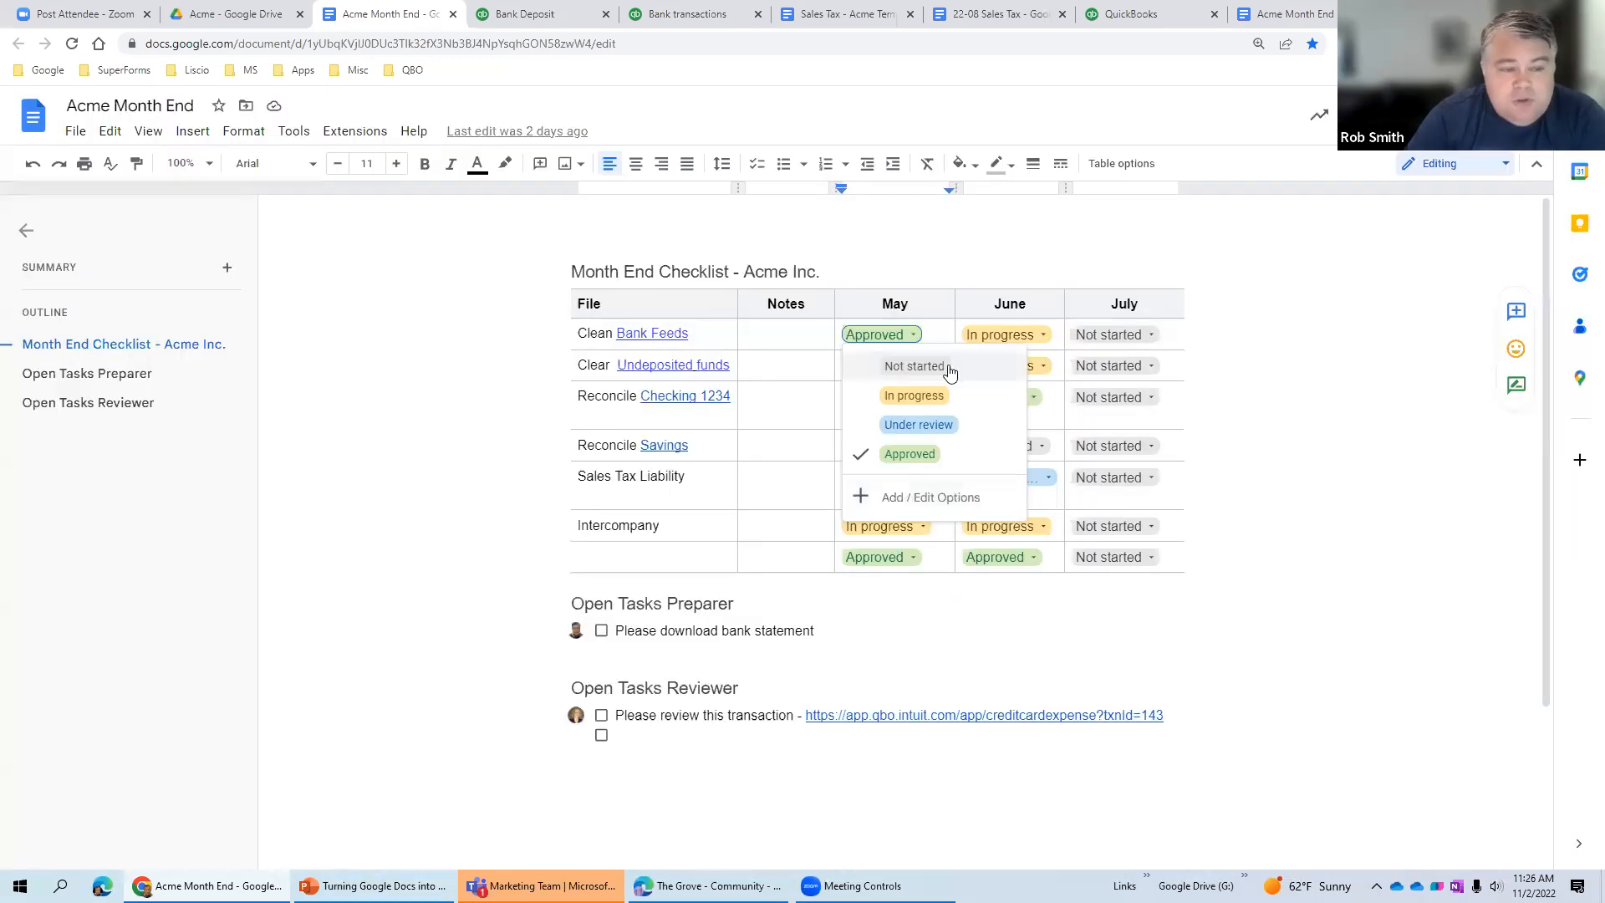
{"action": "left_click", "coordinate": [1283, 346]}
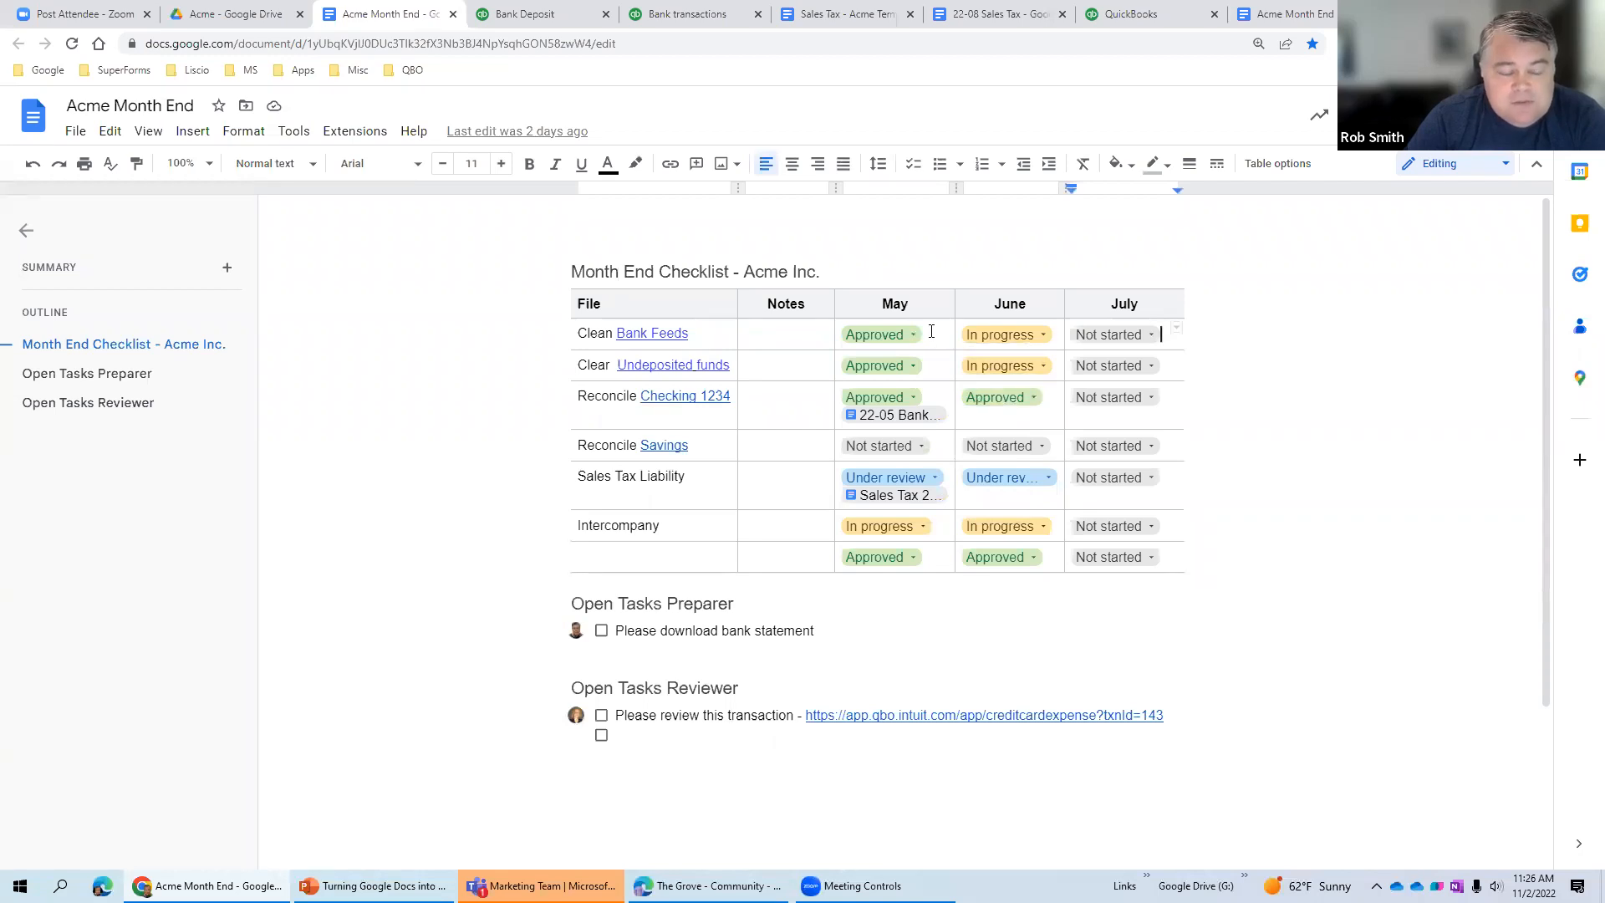
{"action": "left_click", "coordinate": [193, 131]}
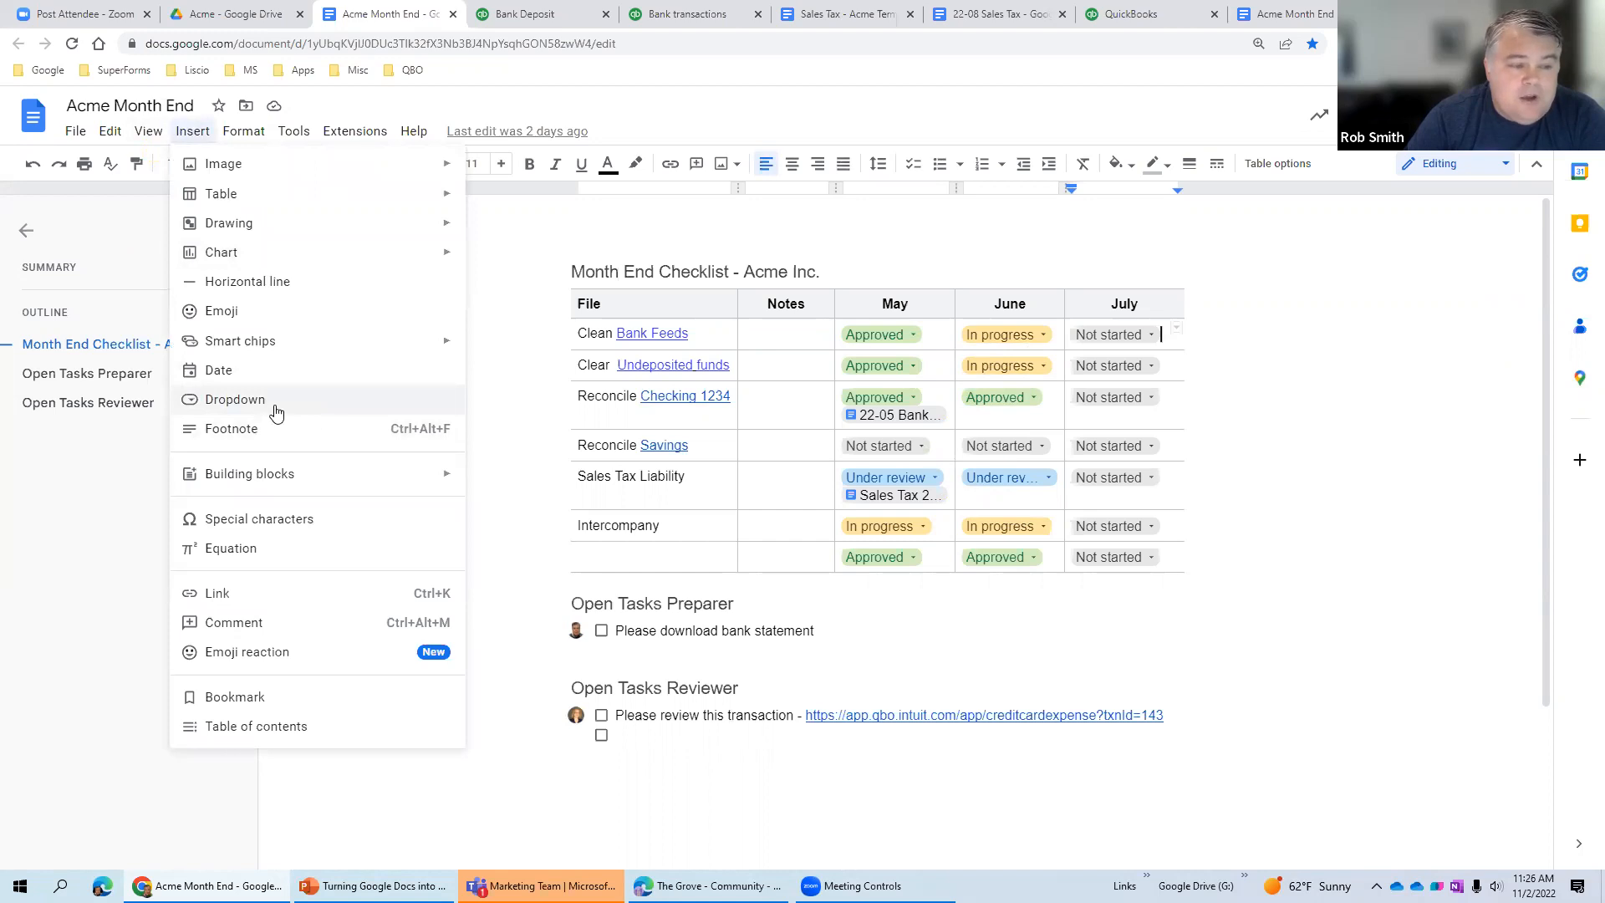
{"action": "left_click", "coordinate": [628, 525]}
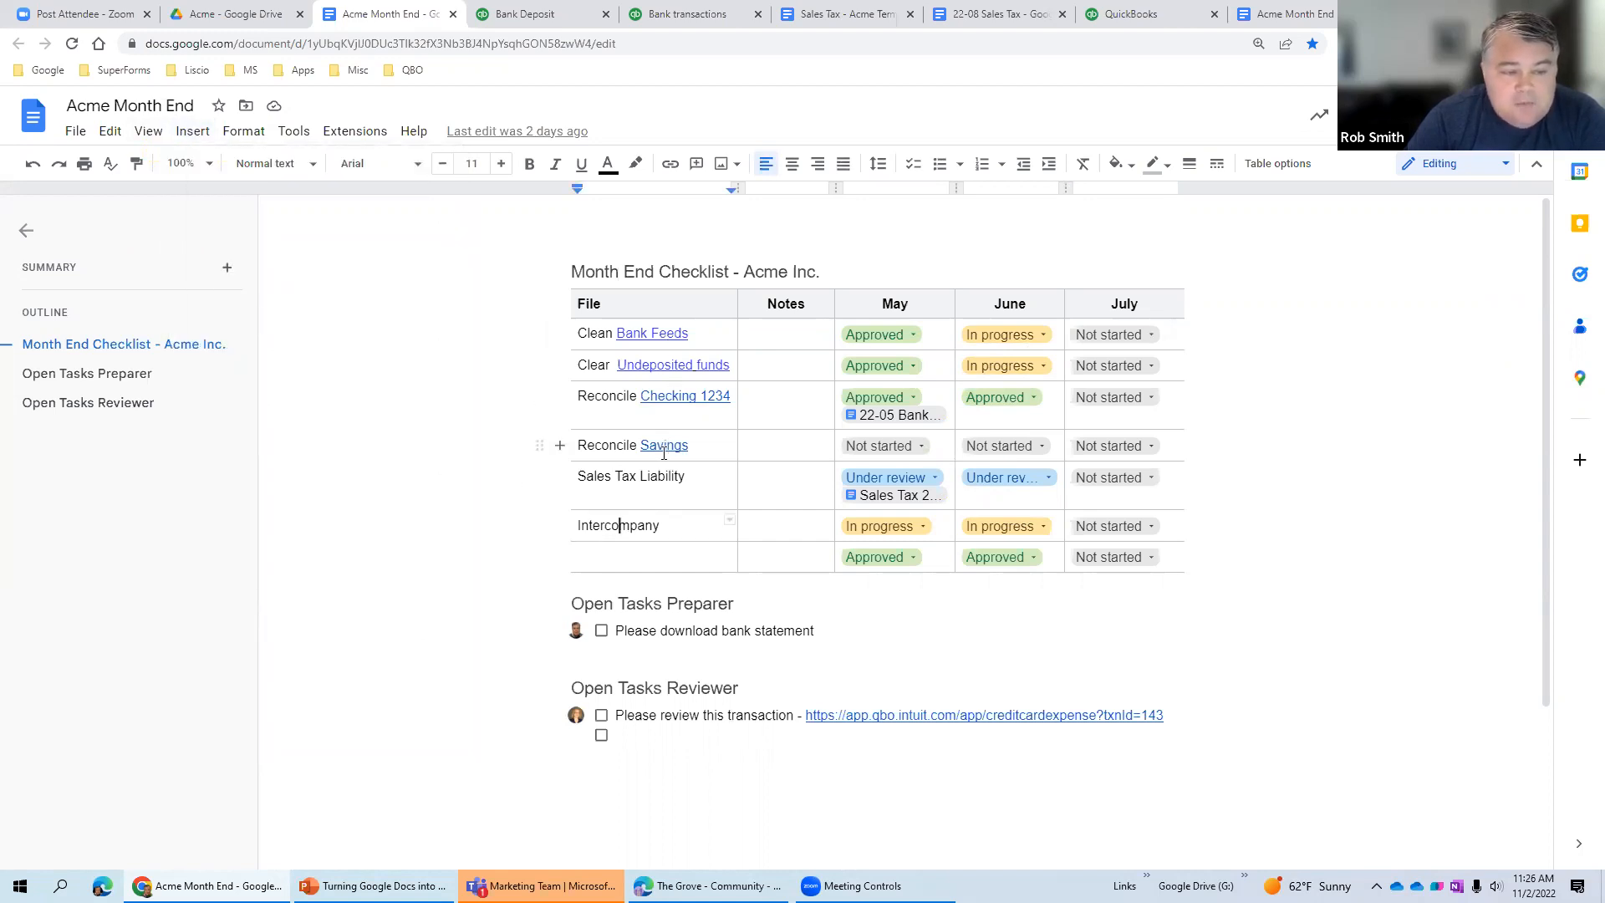
- Set the May status of Clean Bank Feeds to Under review and switch it back to Approved
{"action": "left_click", "coordinate": [894, 333]}
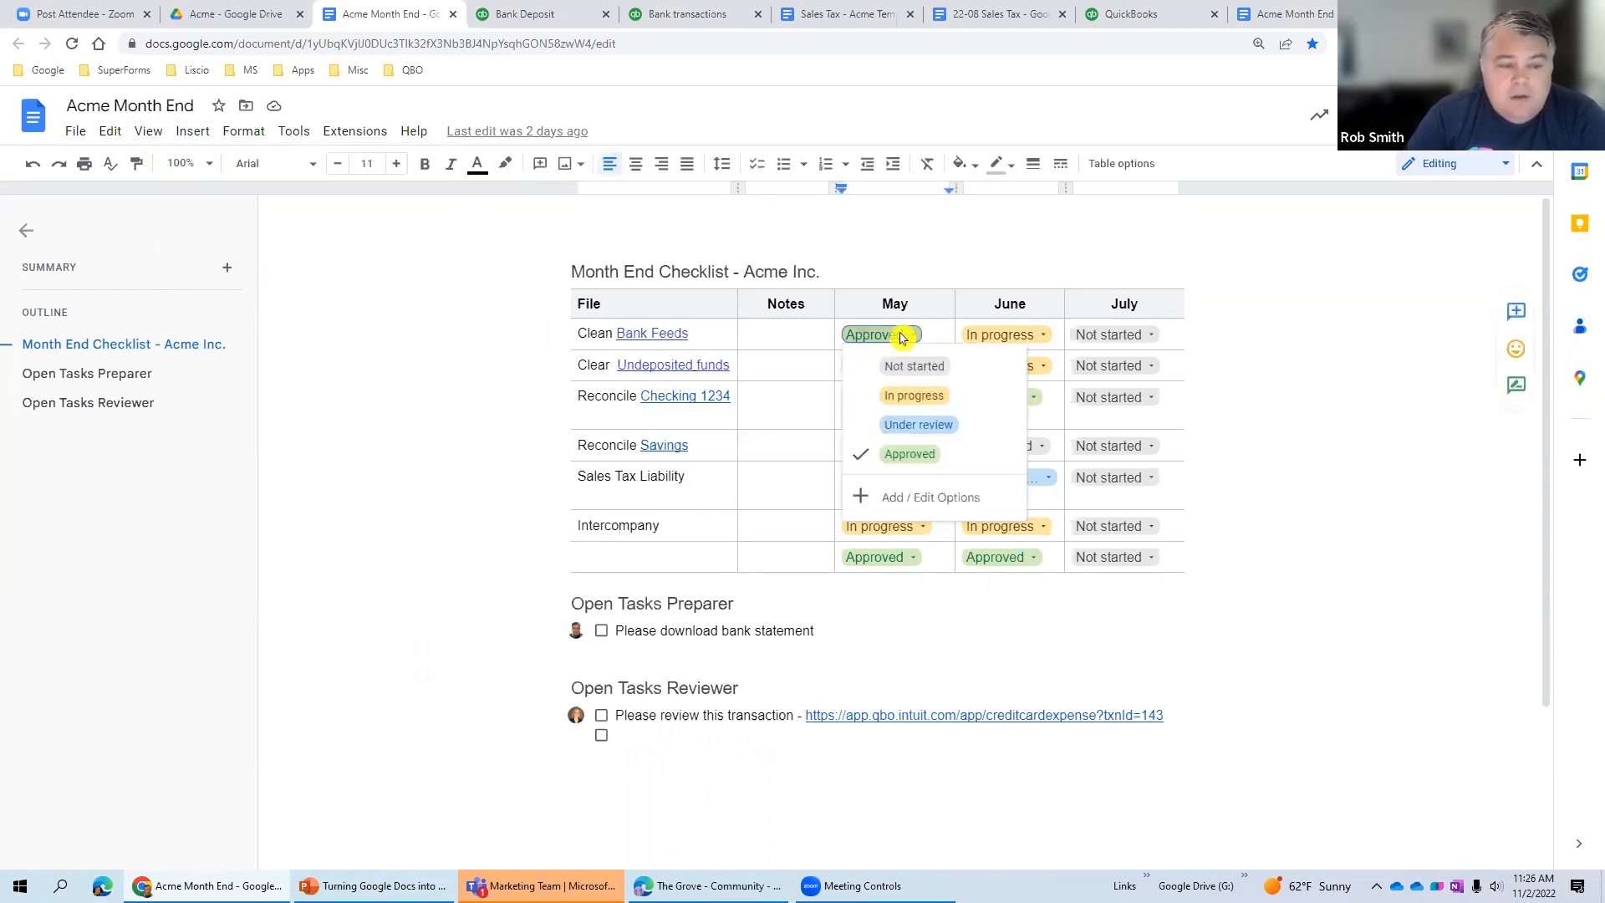
{"action": "left_click", "coordinate": [920, 424]}
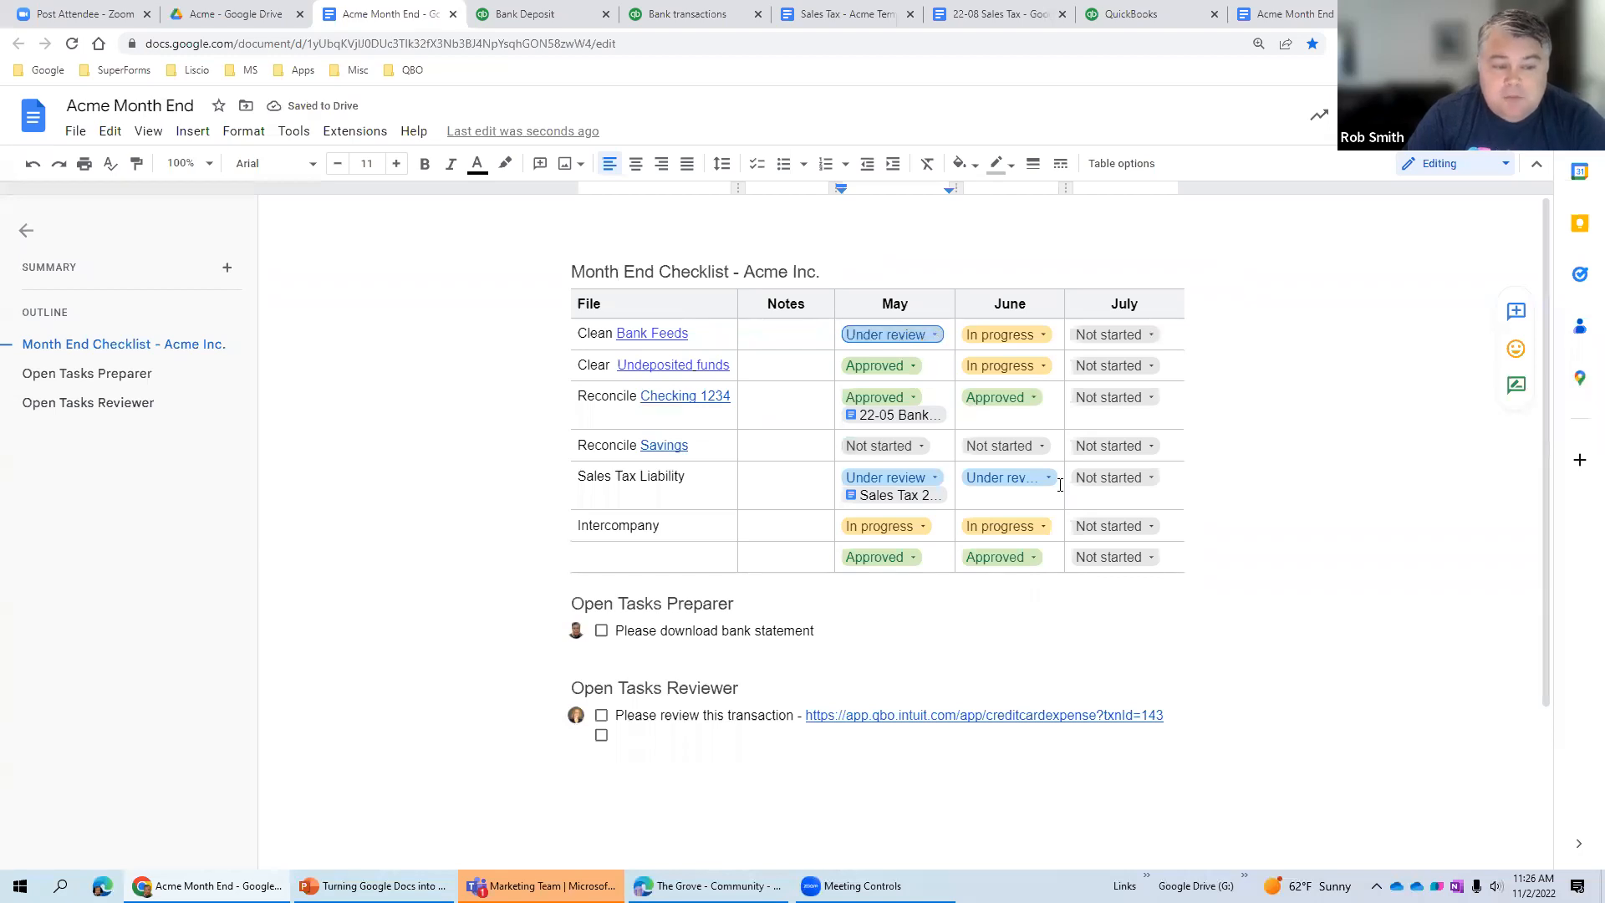
{"action": "left_click", "coordinate": [929, 337]}
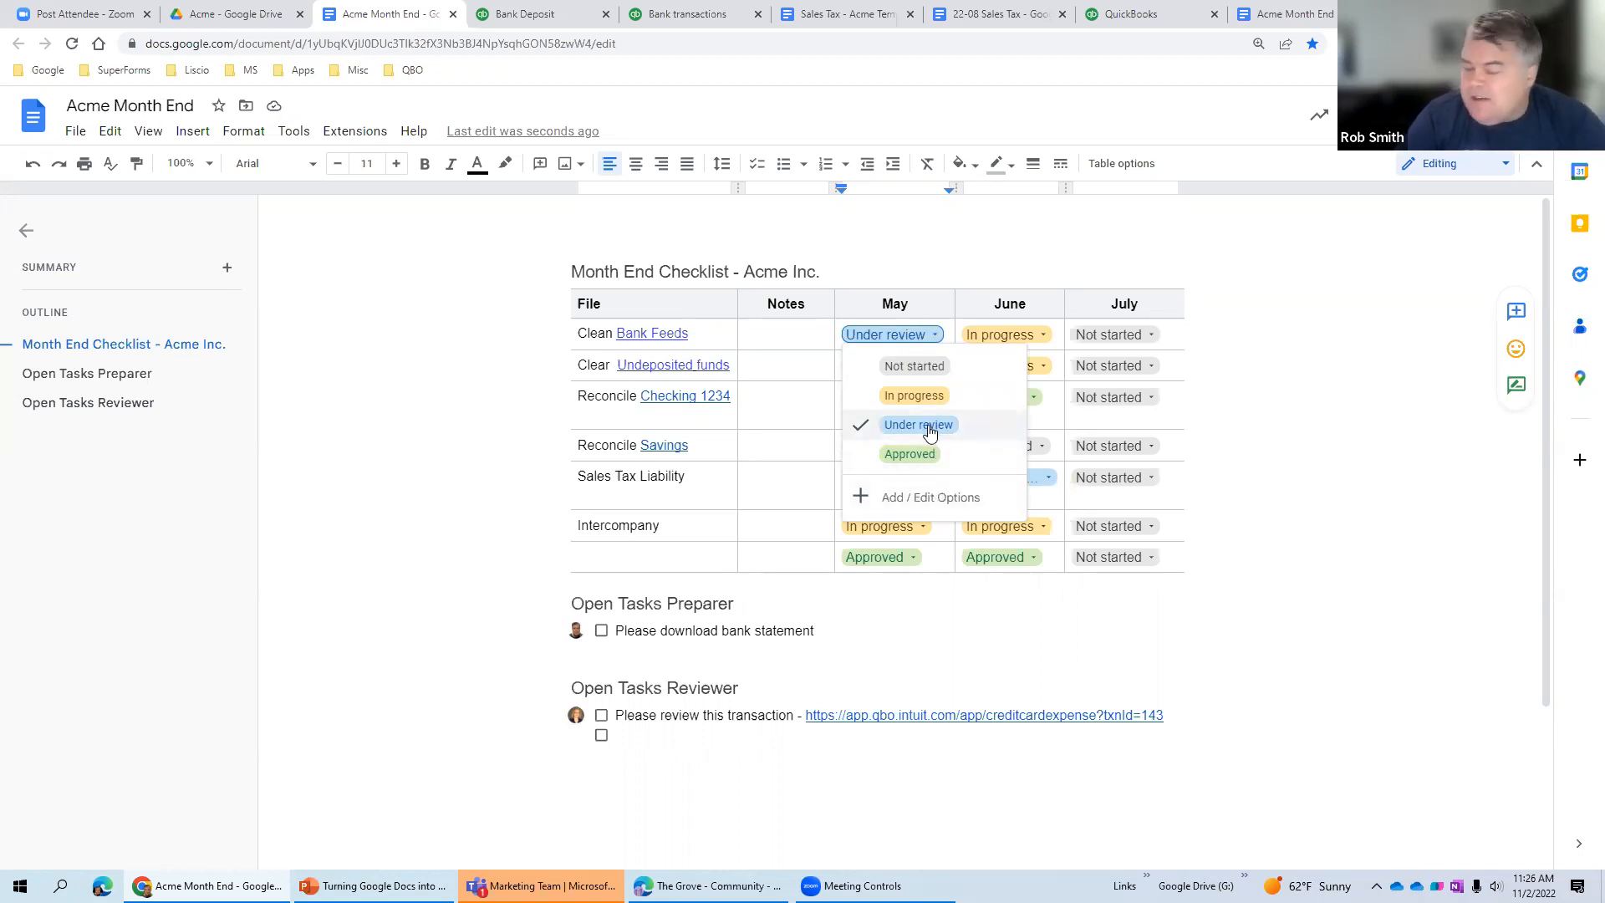
{"action": "left_click", "coordinate": [918, 337]}
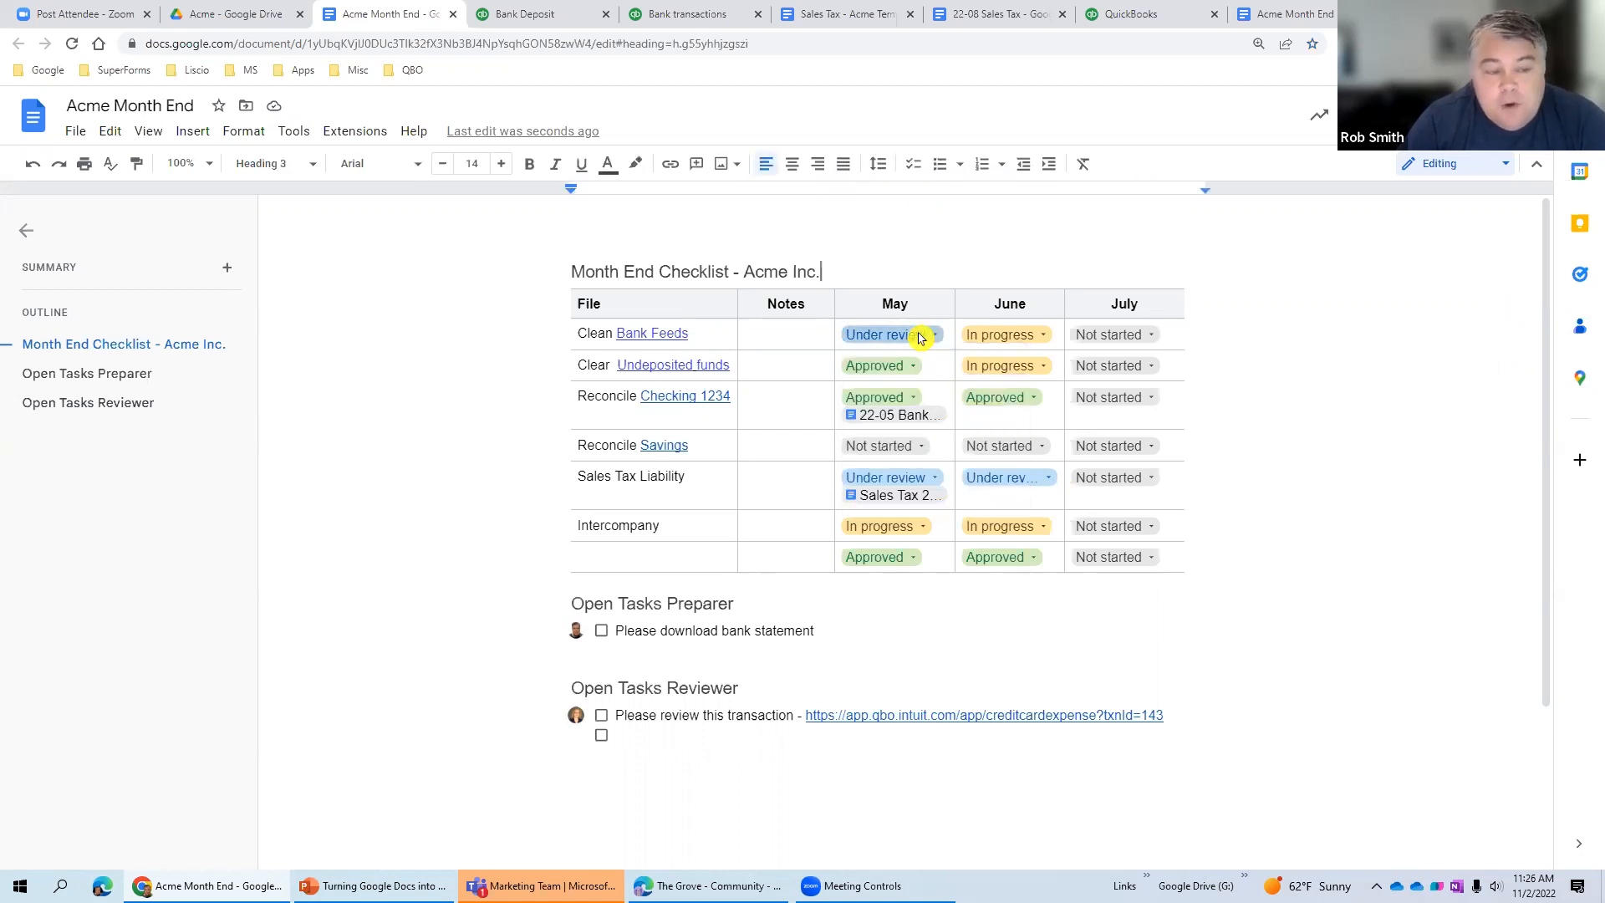
{"action": "left_click", "coordinate": [918, 337]}
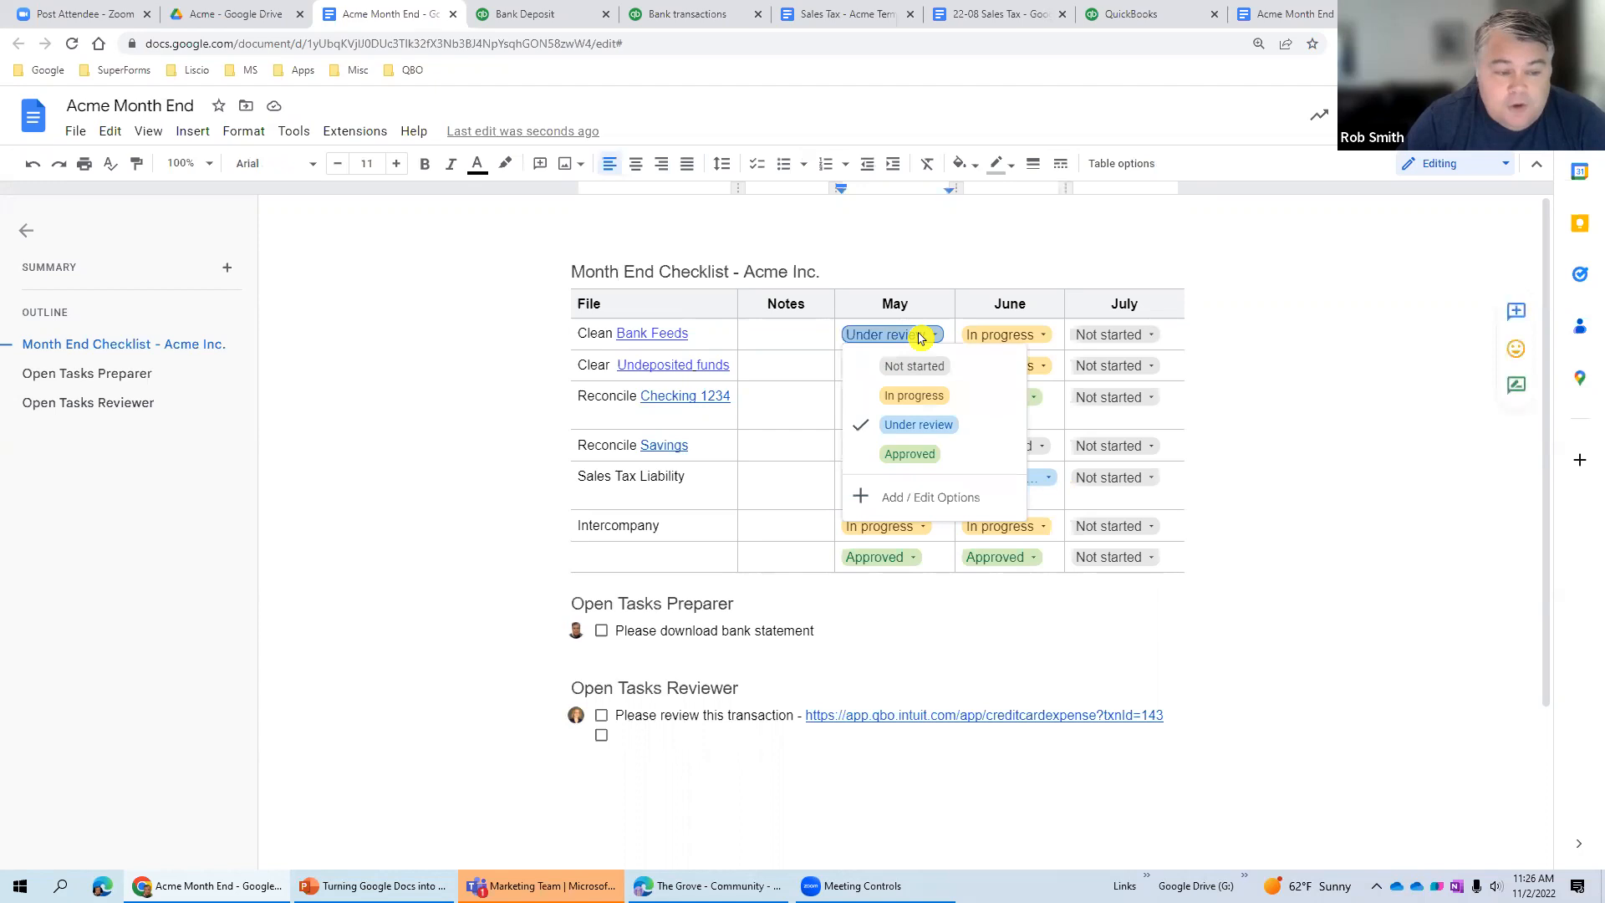
{"action": "left_click", "coordinate": [928, 453]}
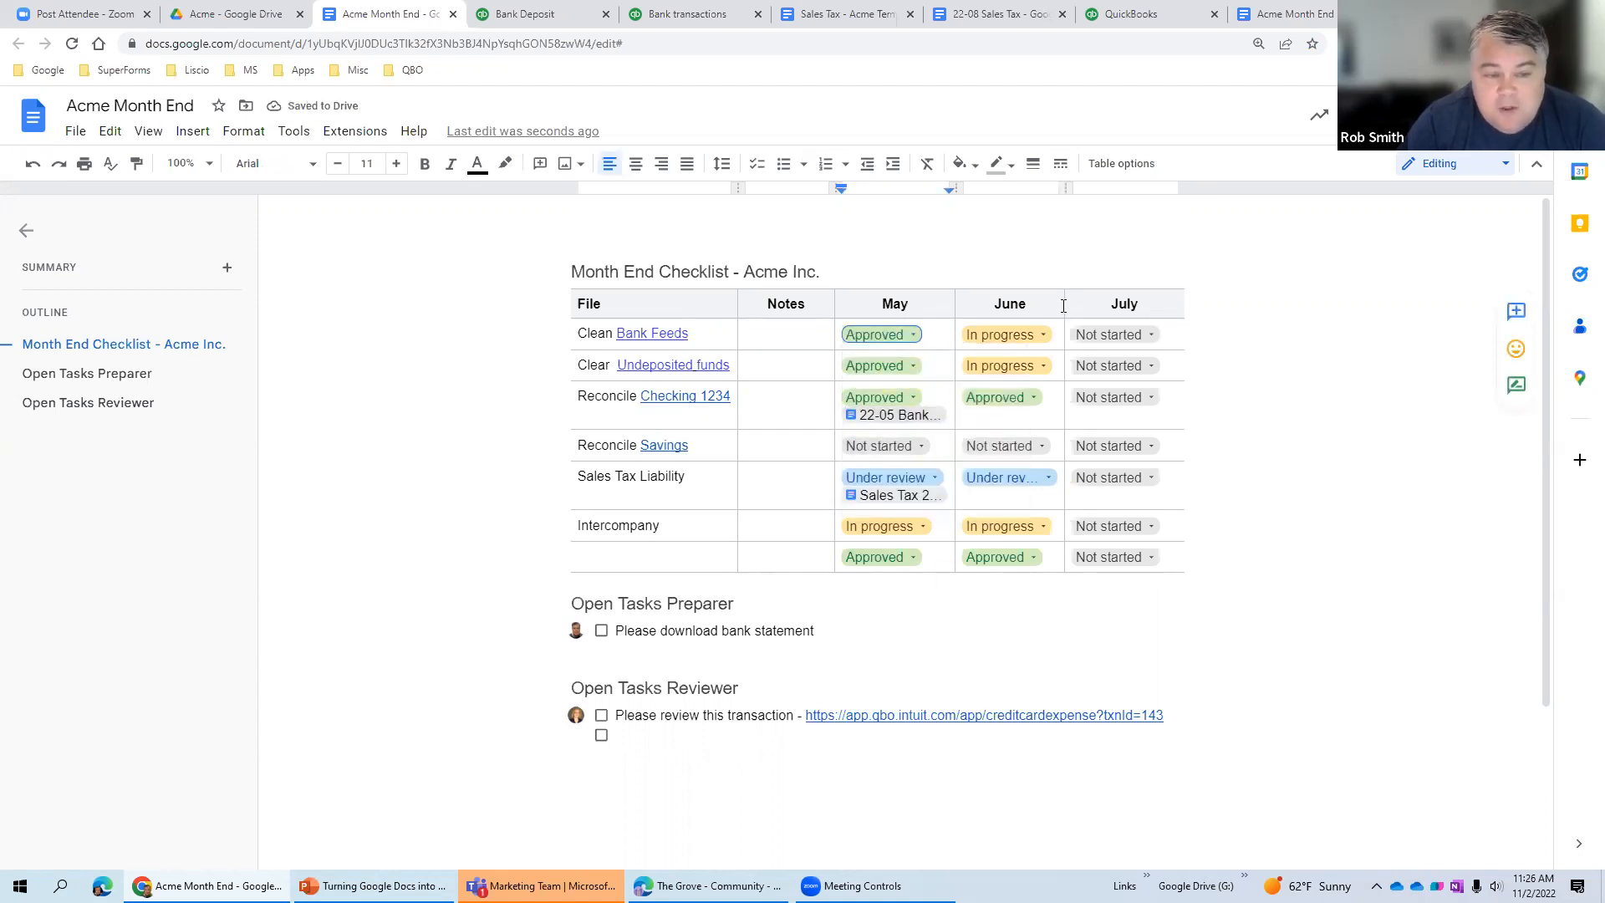
- Open the 22-05 Bank Rec document linked in the May cell of Reconcile Checking 1234, and close it again
{"action": "left_click", "coordinate": [887, 423]}
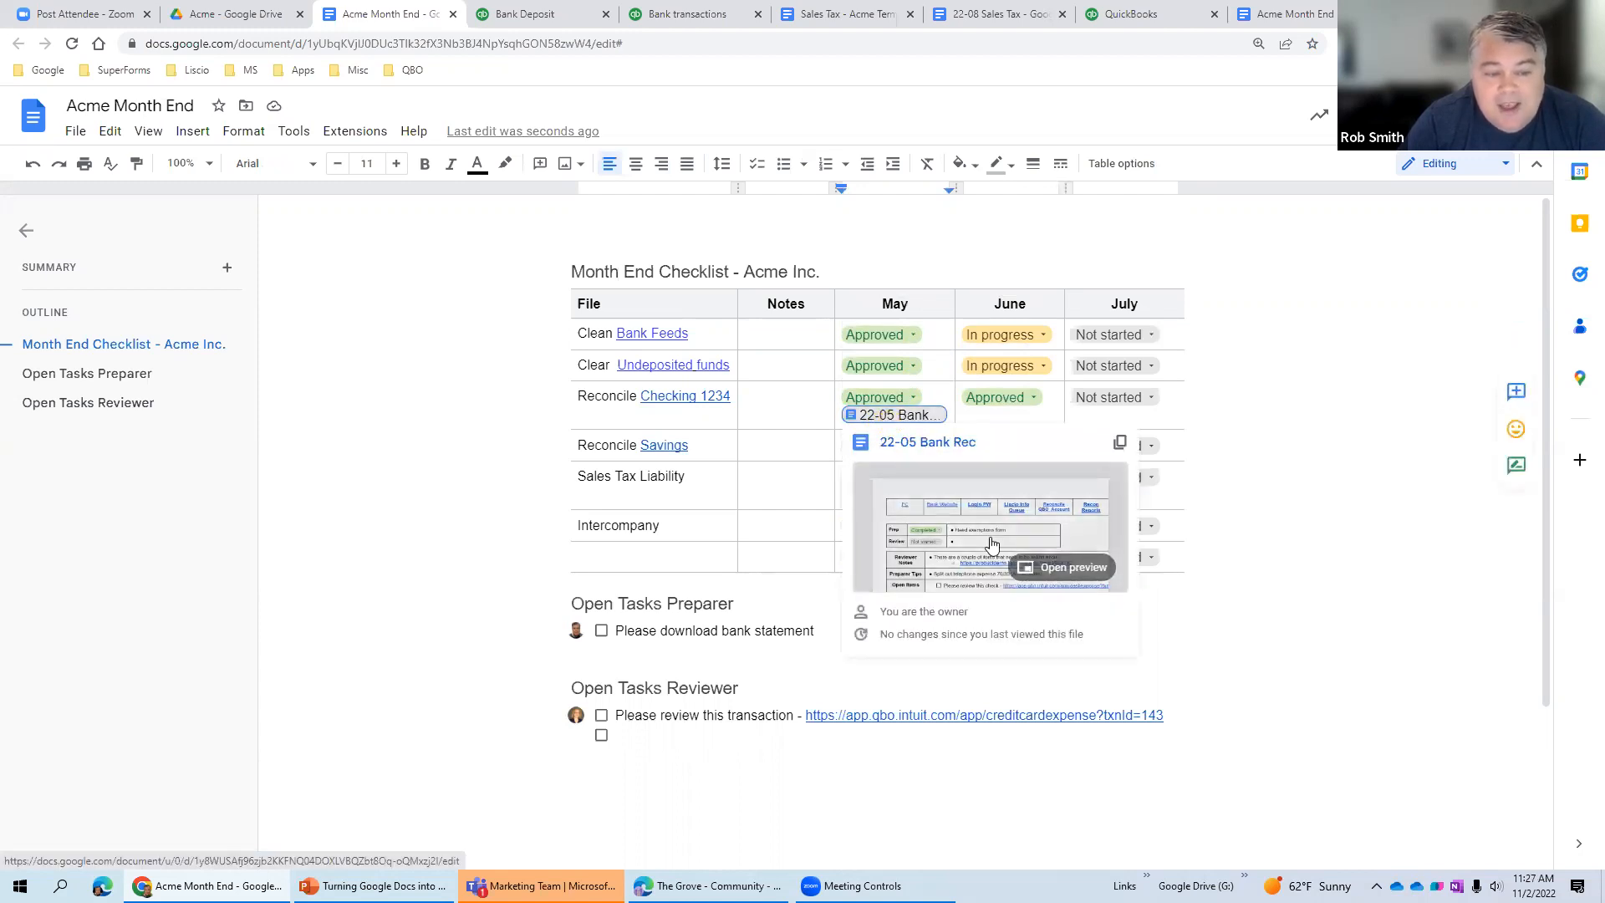
{"action": "left_click", "coordinate": [936, 439]}
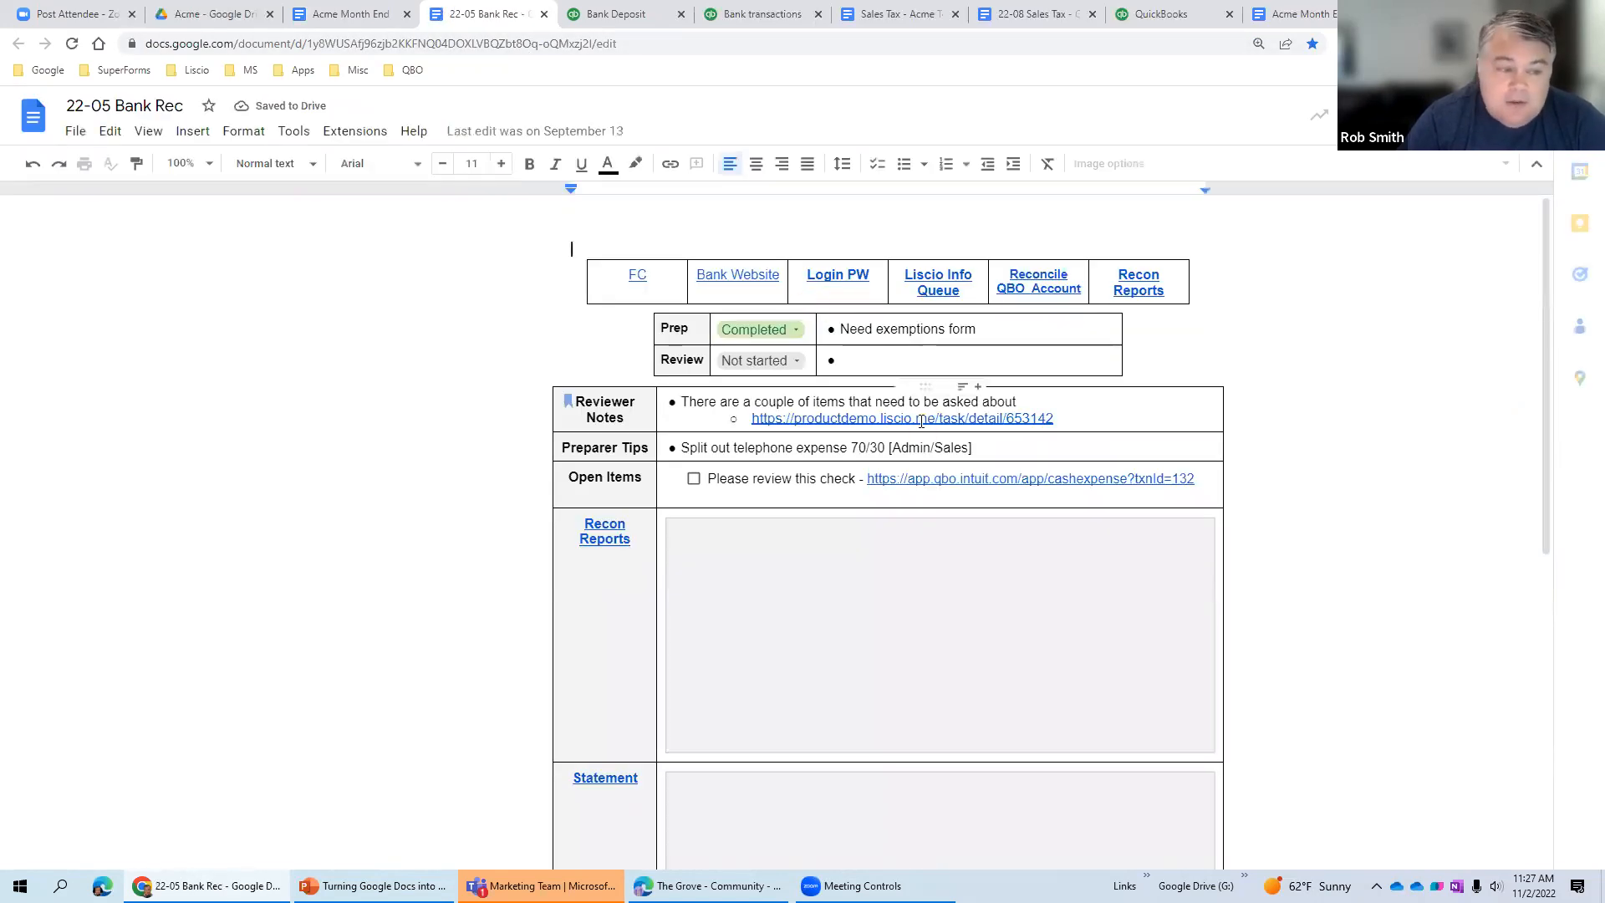
{"action": "left_click", "coordinate": [543, 14]}
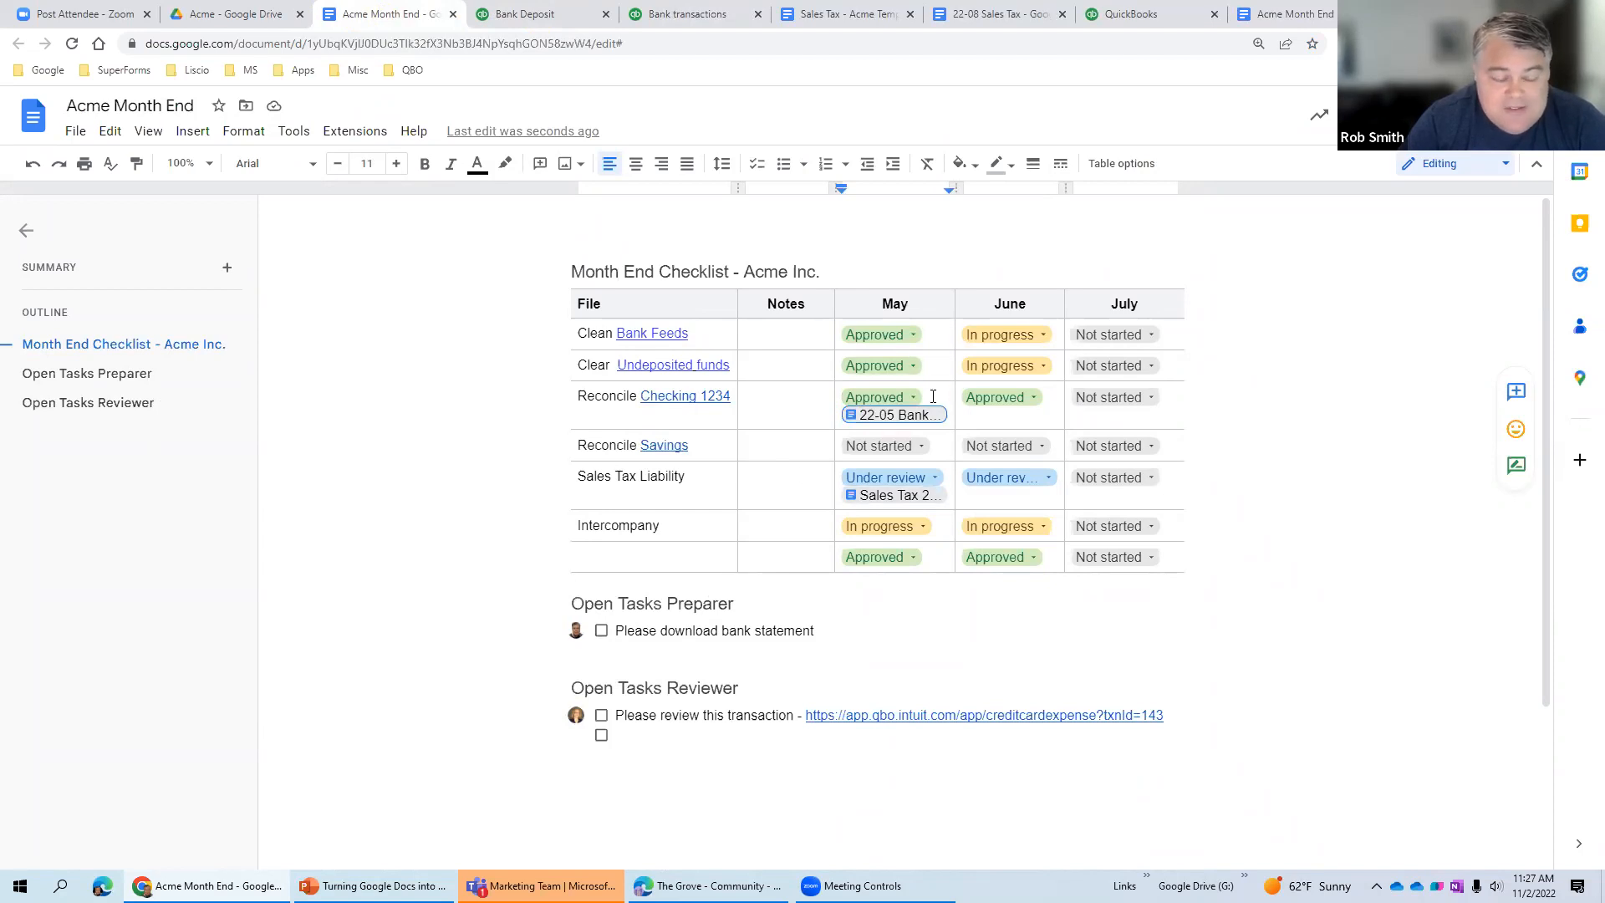
- Add a checklist item "sdfsdfjlk" below "Please download bank statement" under Open Tasks Preparer
{"action": "left_click", "coordinate": [814, 633]}
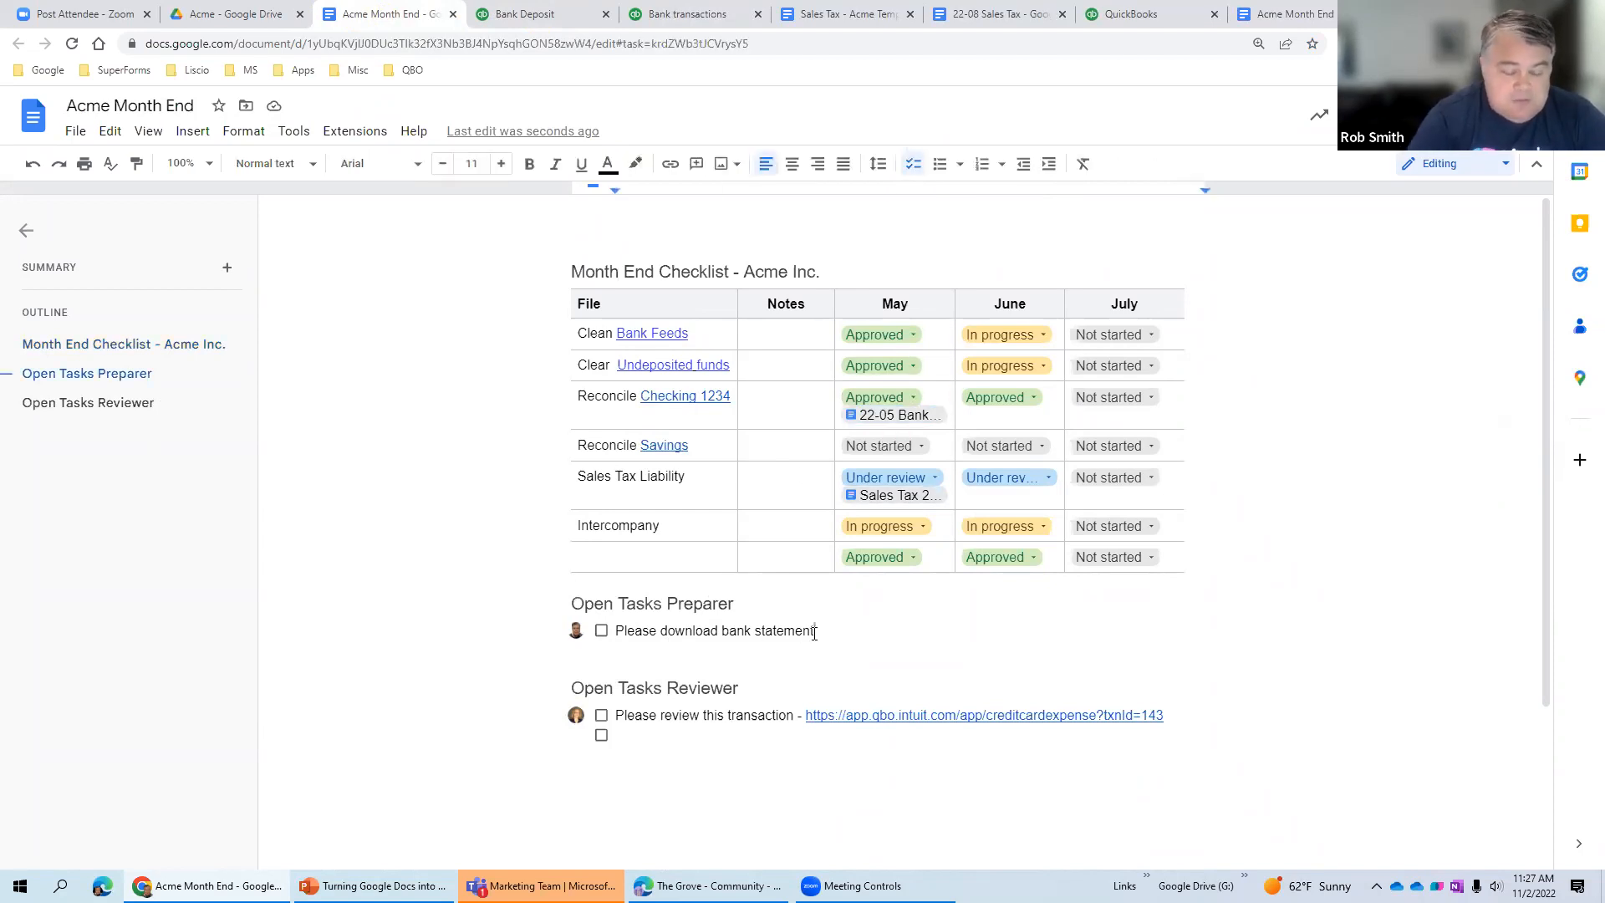
{"action": "key", "text": "Return"}
{"action": "type", "text": "sdfsdfjlk"}
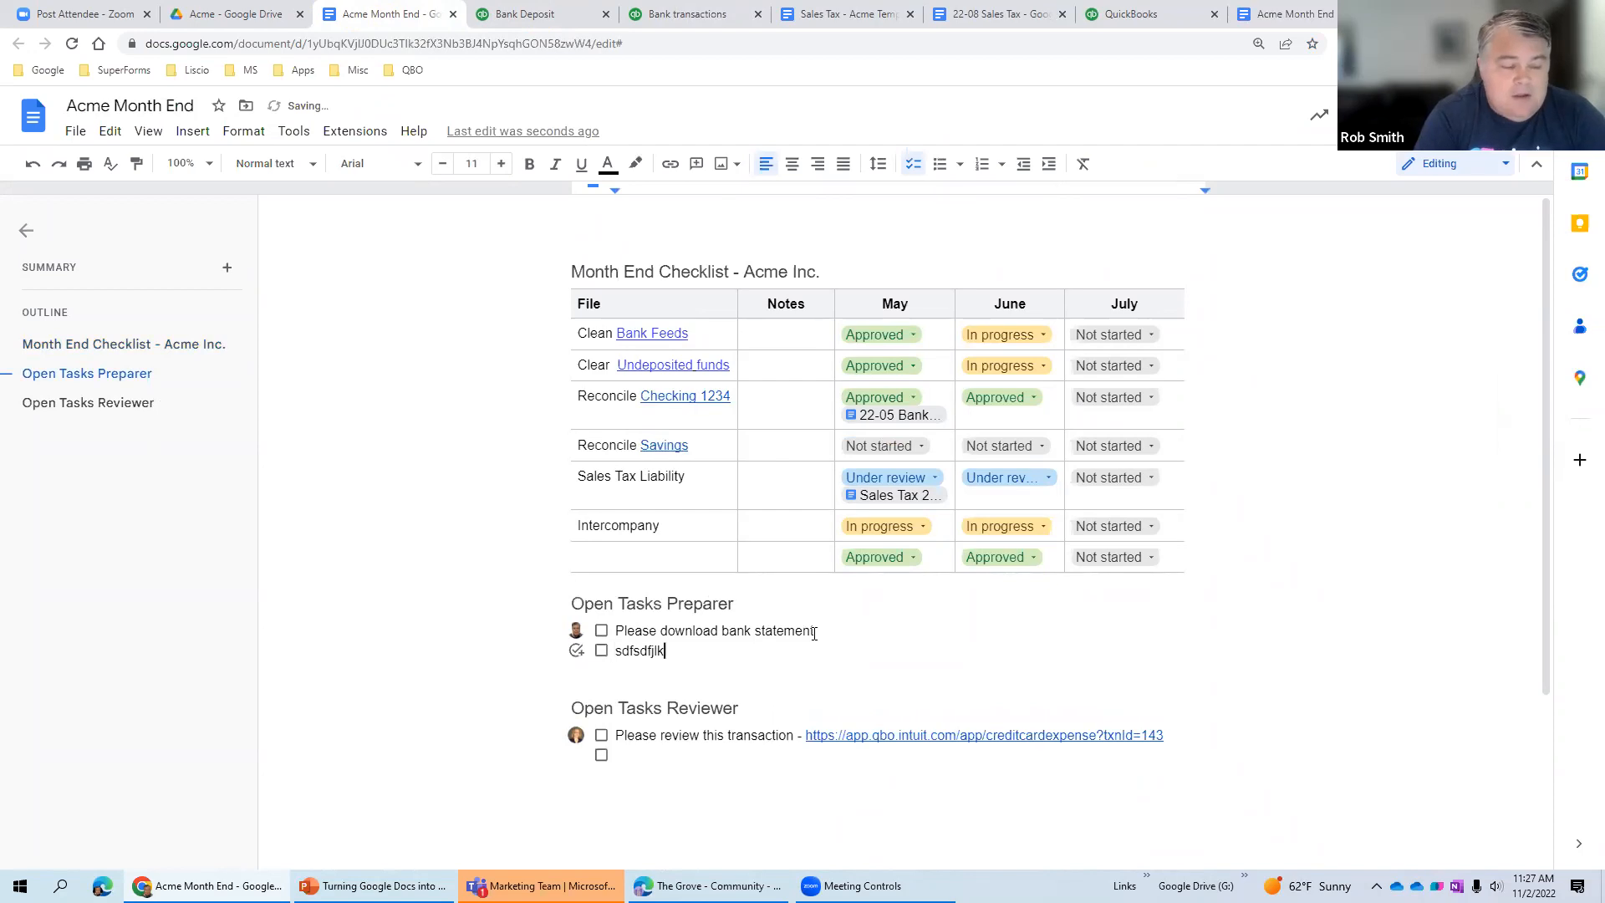
- Assign the "sdfsdfjlk" checklist item as a task to a colleague with a November 2022 due date, and share the document with them as Editor
{"action": "left_click", "coordinate": [576, 650]}
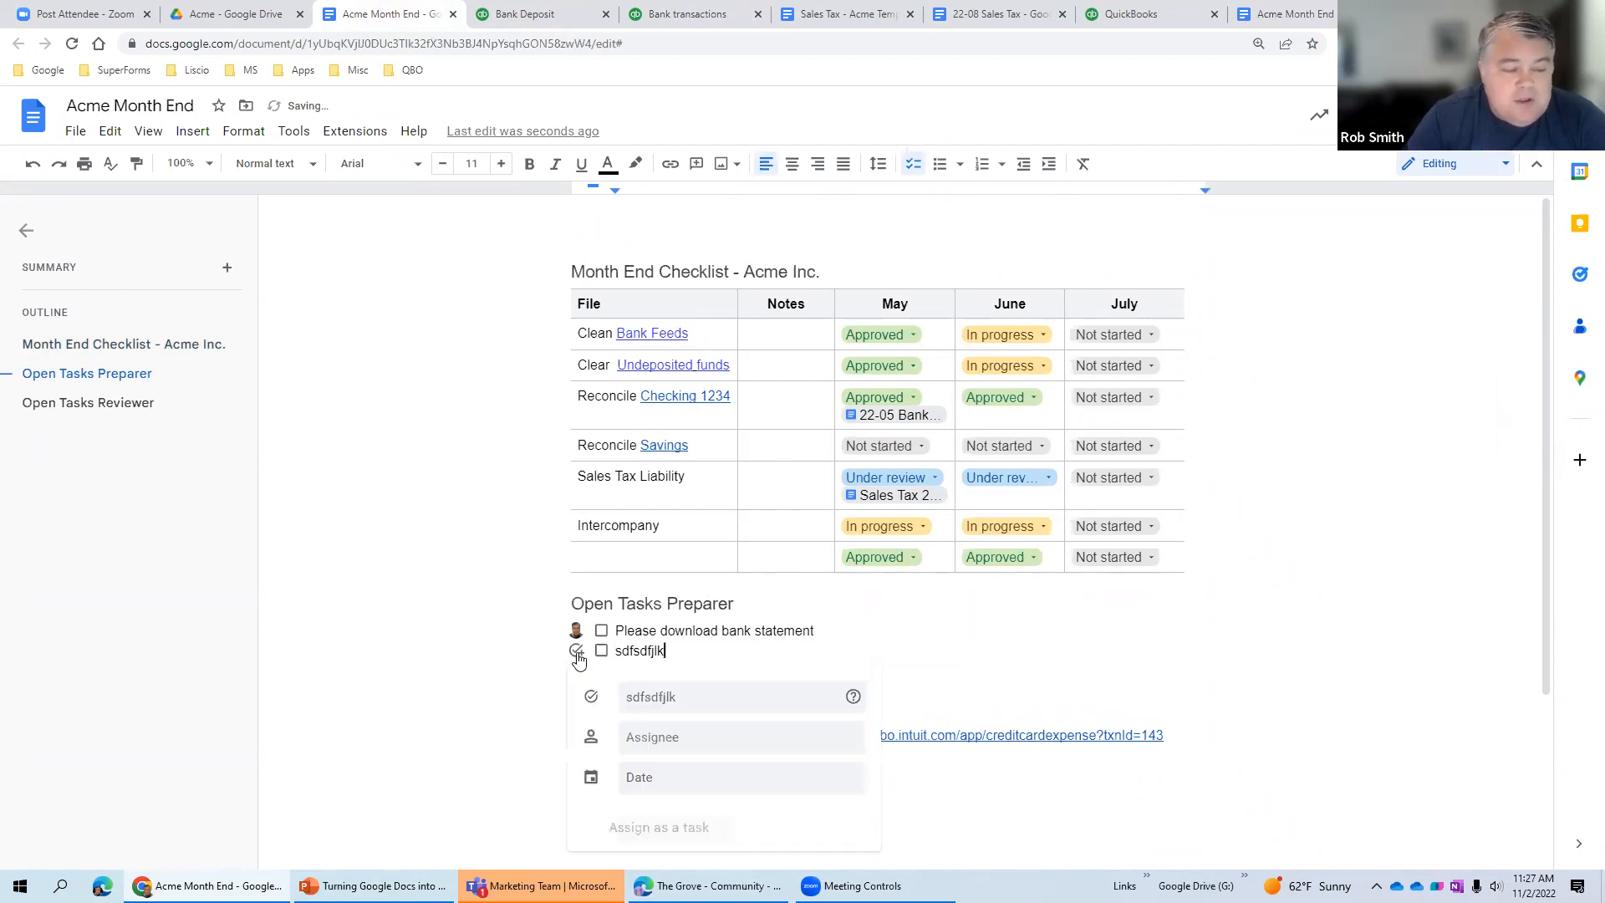
{"action": "left_click", "coordinate": [677, 742]}
{"action": "type", "text": "all"}
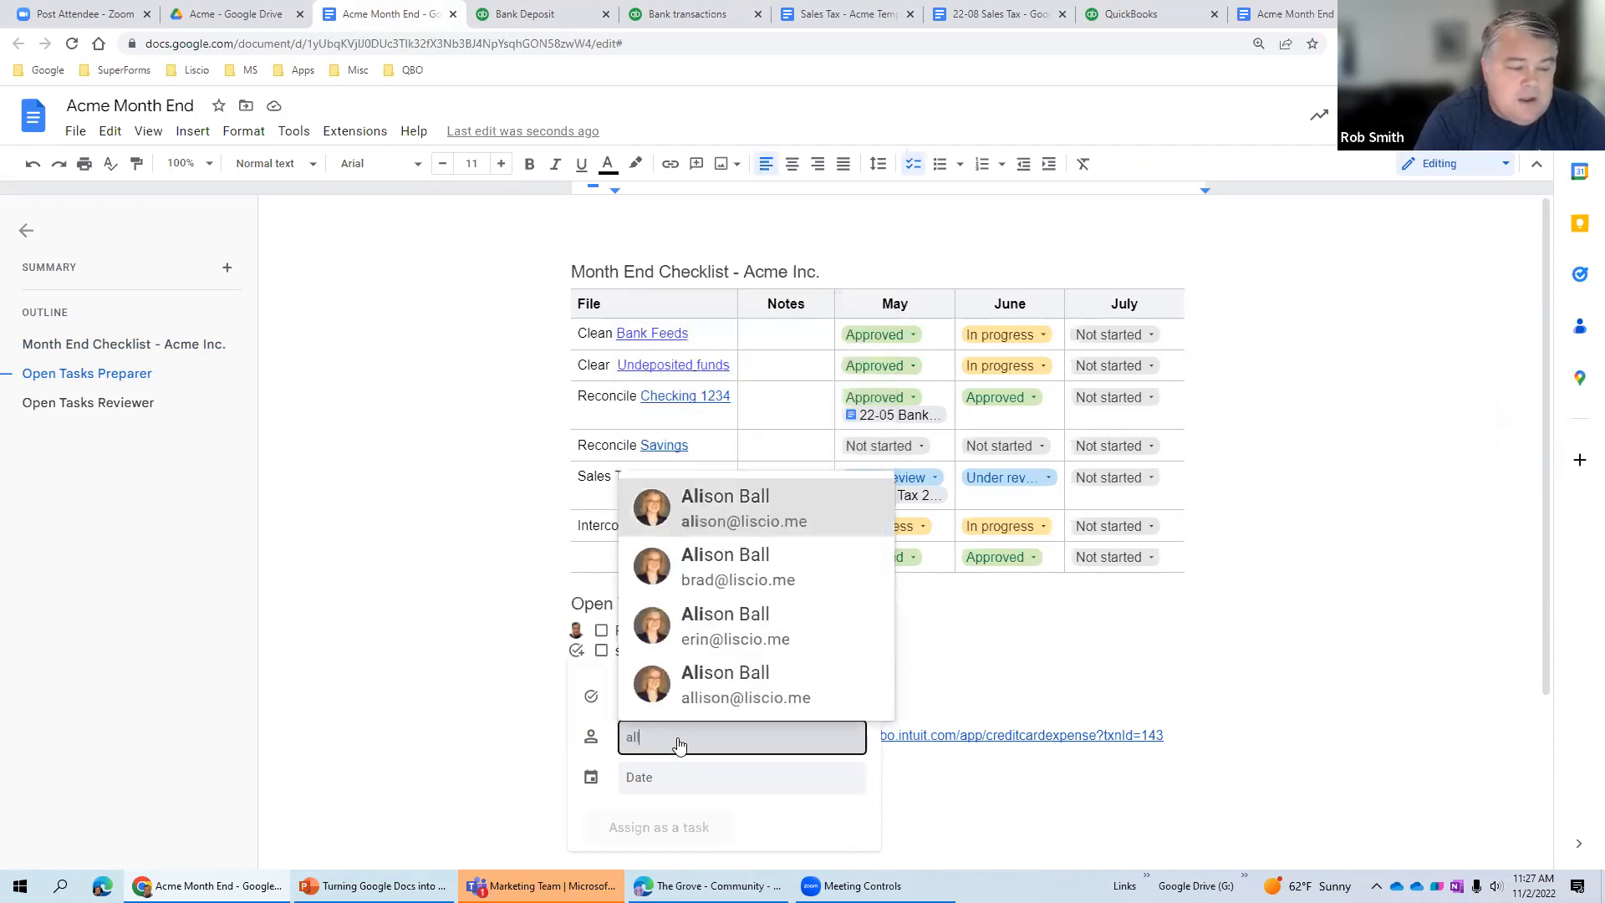
{"action": "key", "text": "Return"}
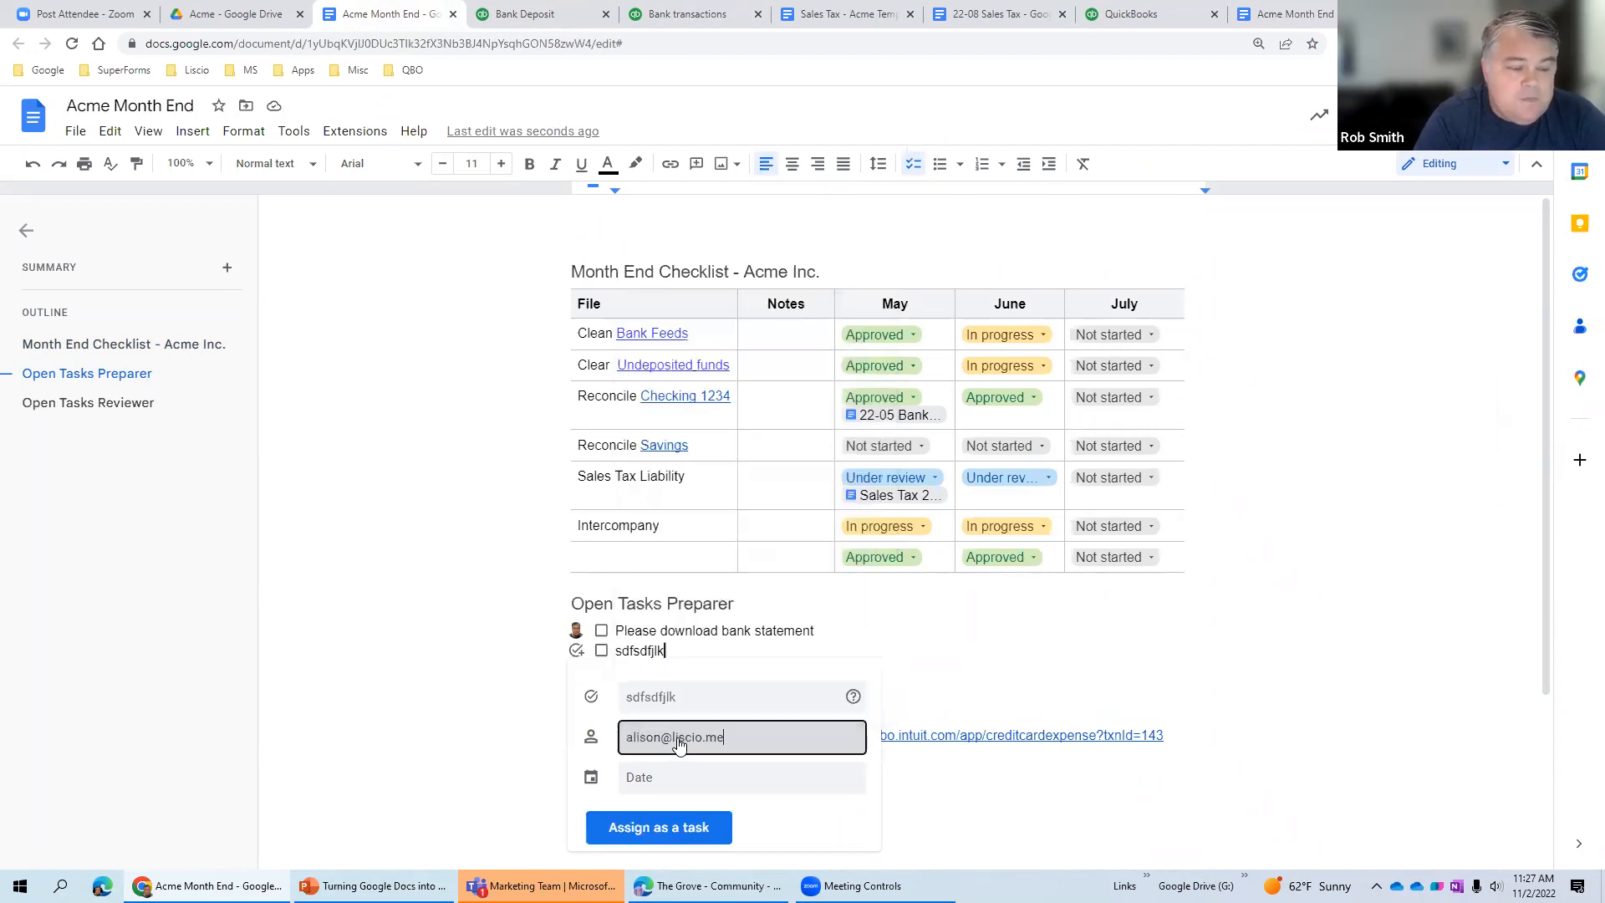
{"action": "left_click", "coordinate": [660, 777]}
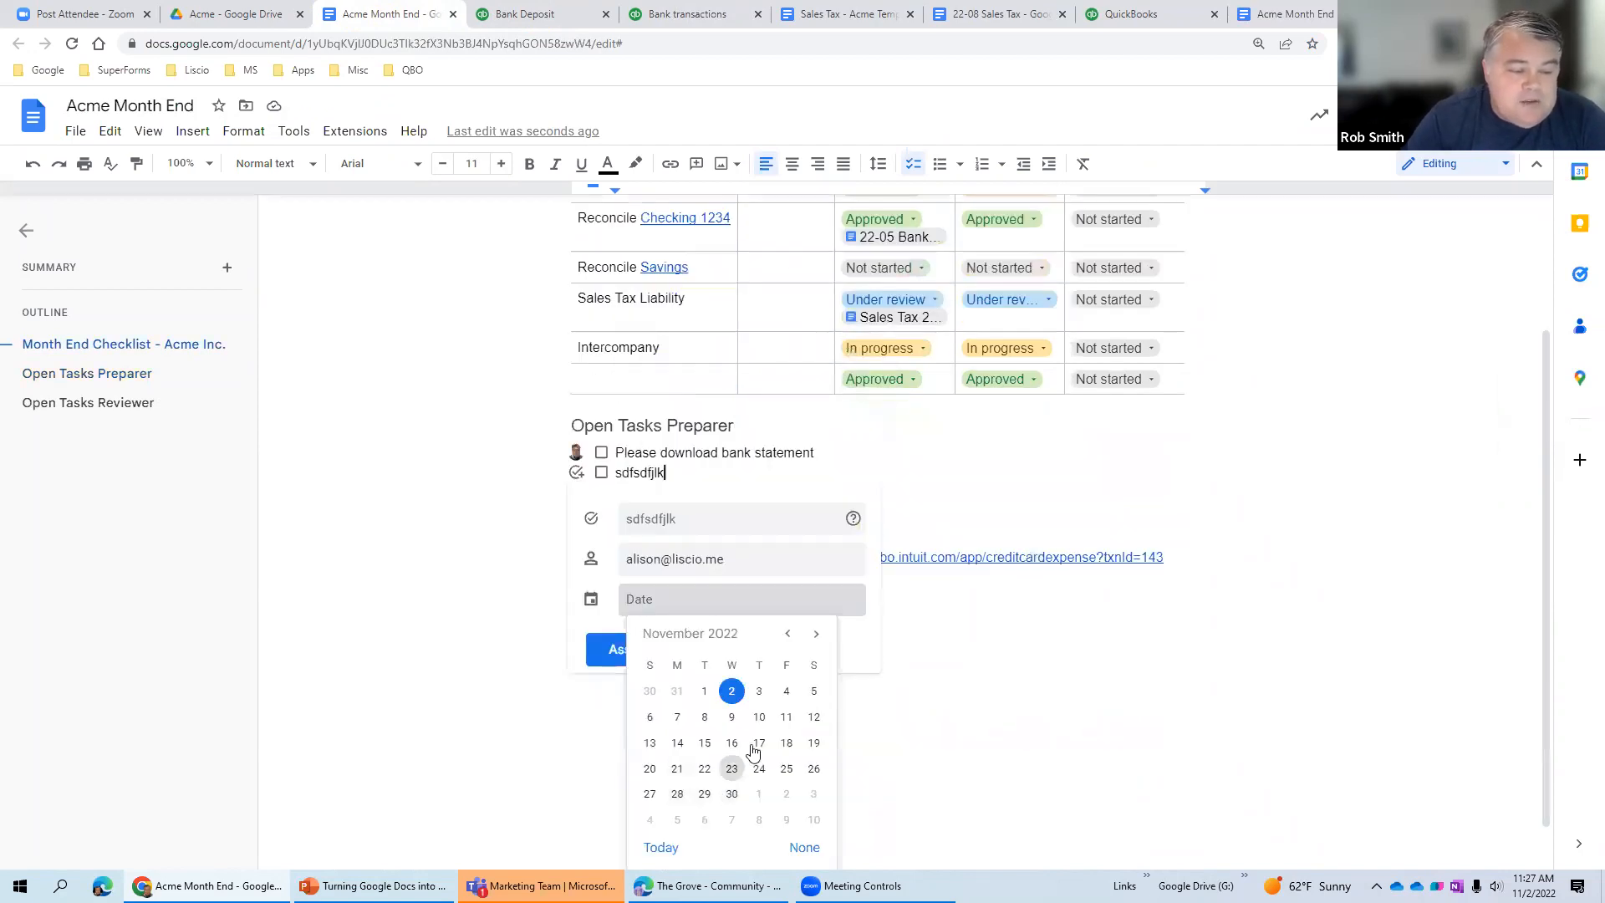
{"action": "left_click", "coordinate": [759, 700]}
{"action": "left_click", "coordinate": [669, 655]}
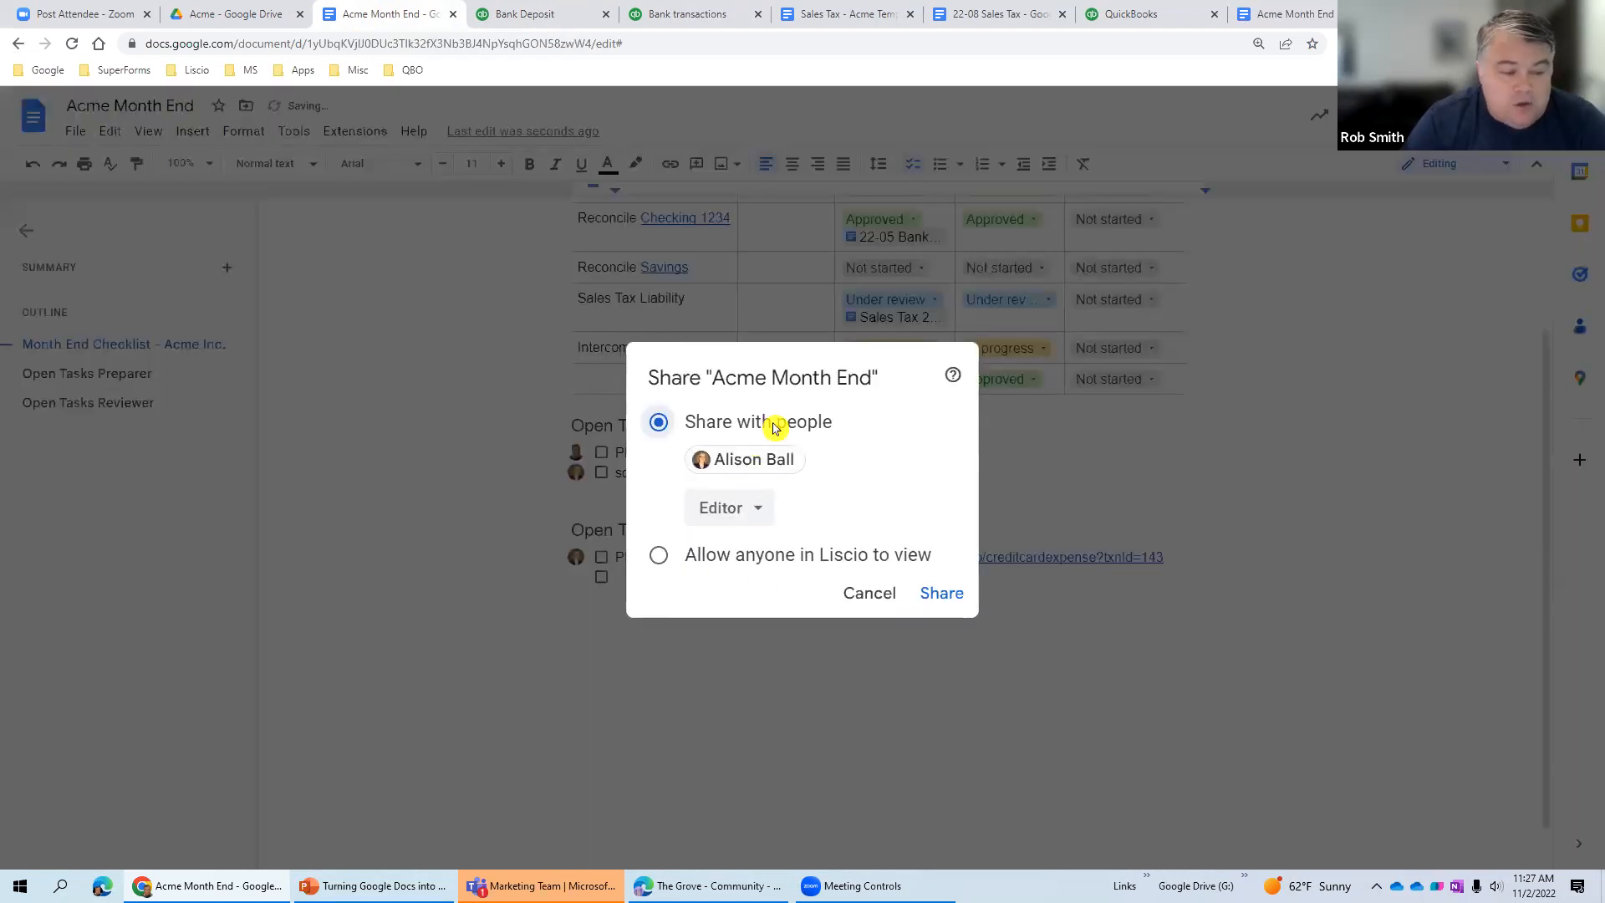
{"action": "left_click", "coordinate": [942, 596]}
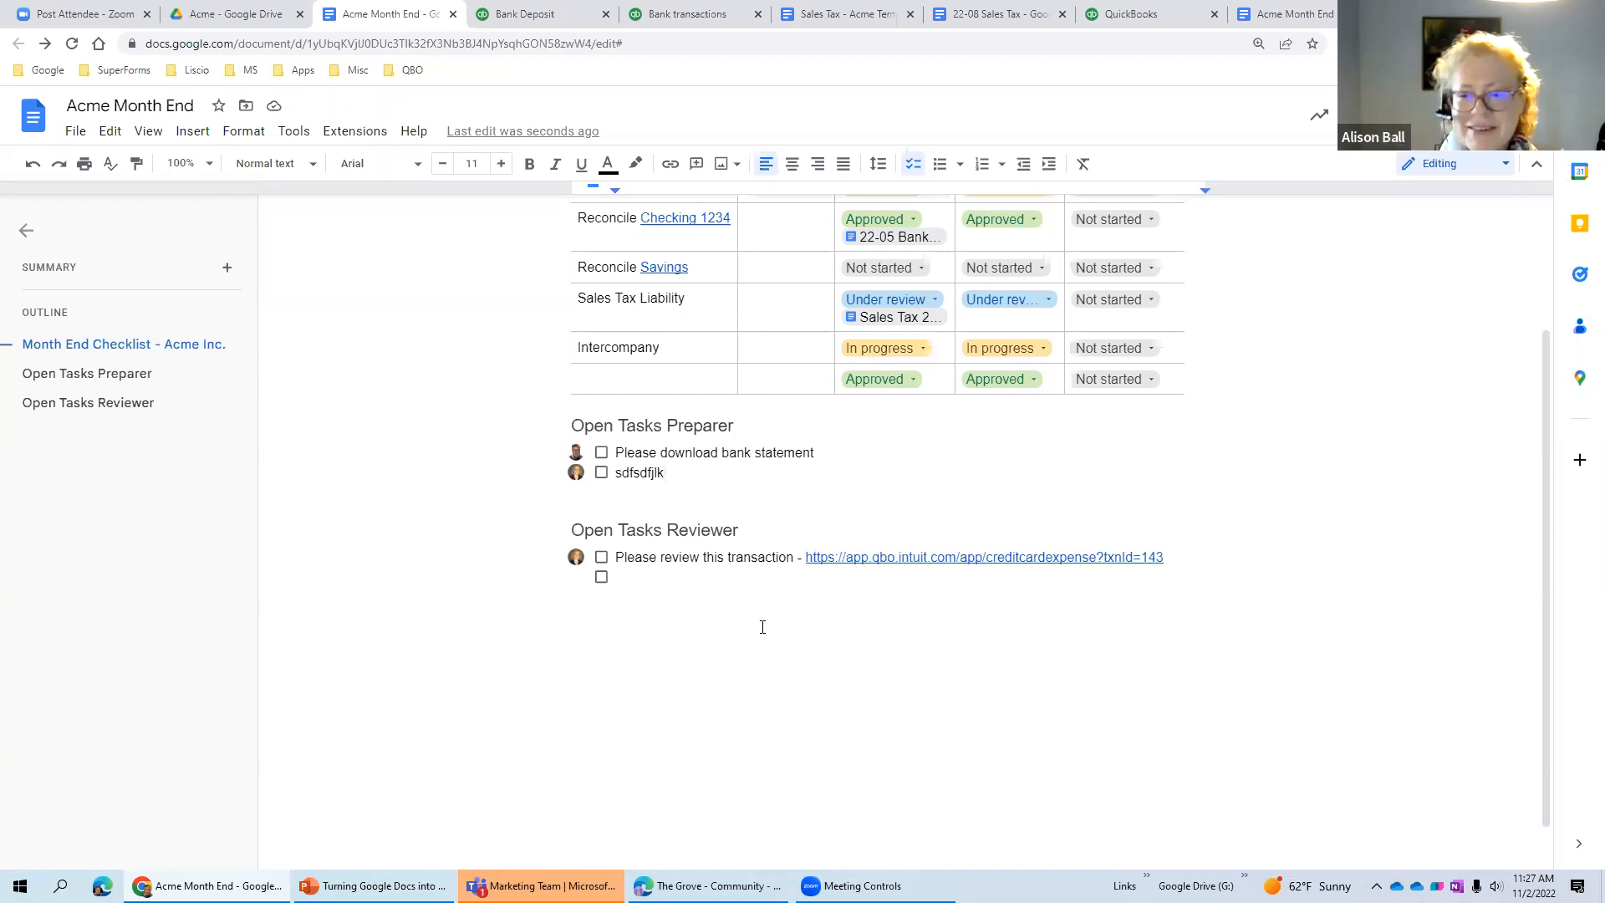
- Remove the text "sdfsdfjlk" from the second checklist item under Open Tasks Preparer
{"action": "double_click", "coordinate": [641, 474]}
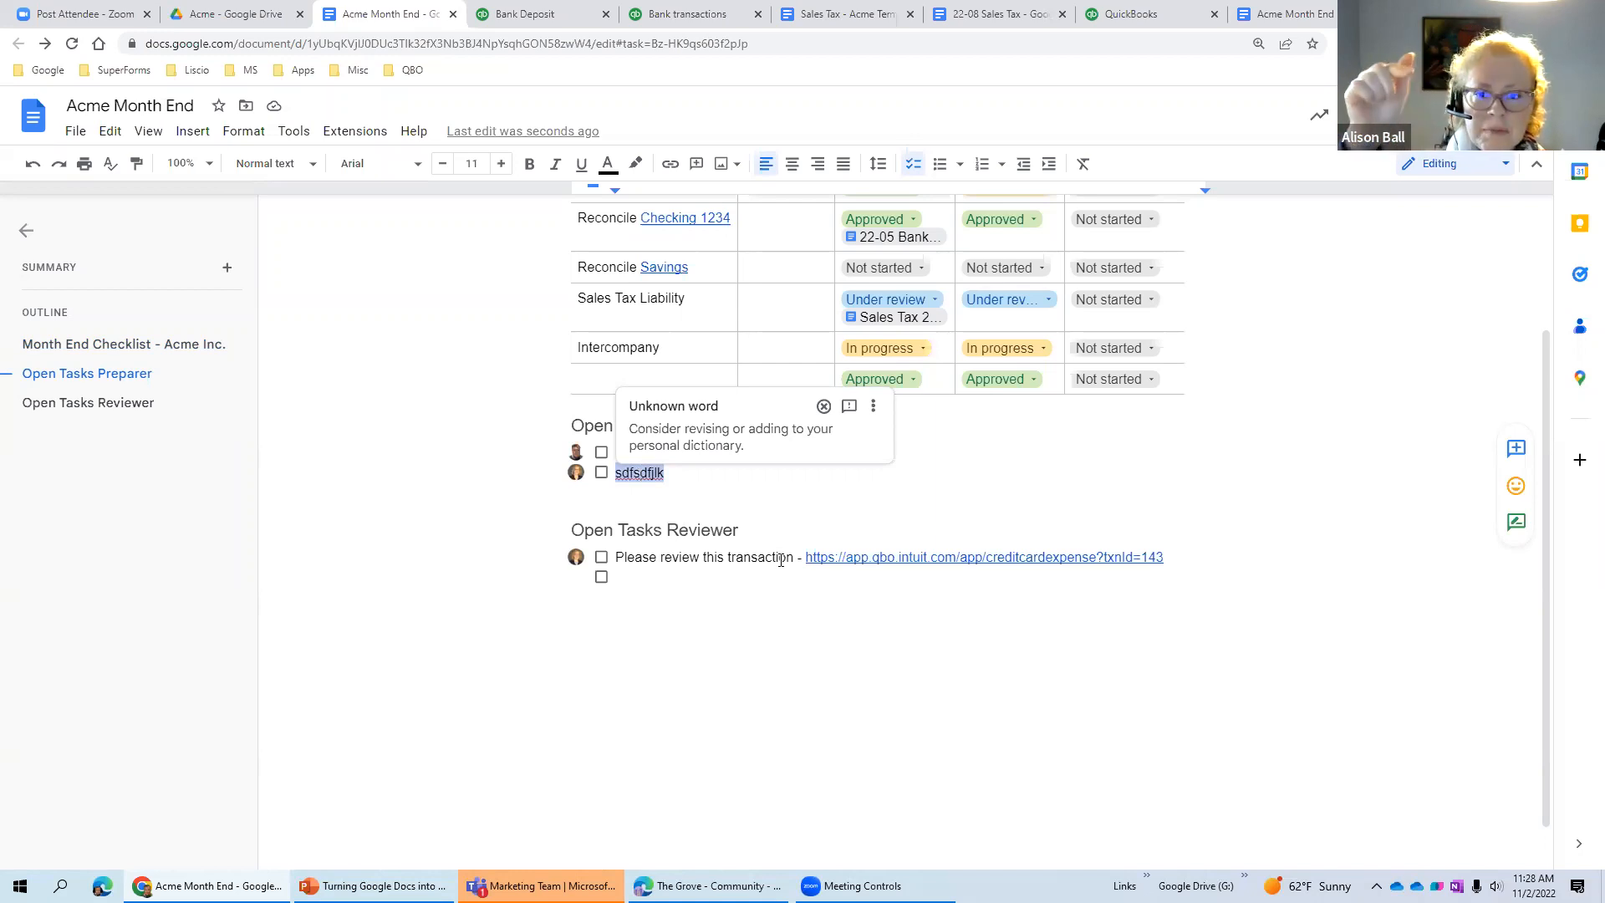
{"action": "key", "text": "ctrl+z"}
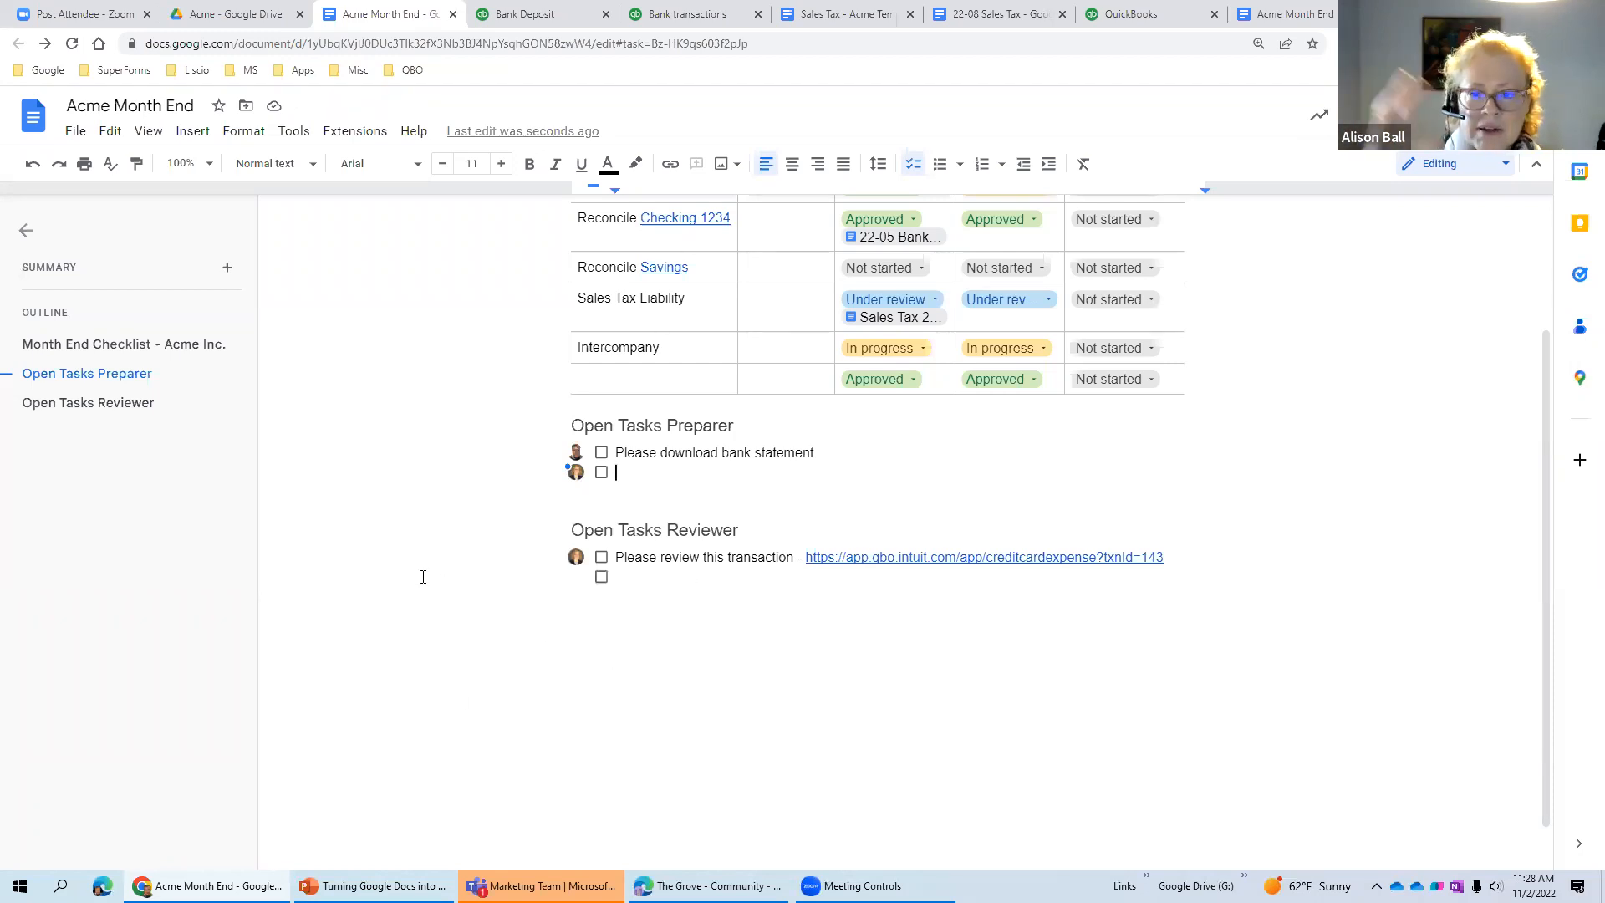
- Go to the Month End Checklist heading through the outline and check the paragraph style of it and both Open Tasks headings
{"action": "scroll", "coordinate": [423, 577], "scroll_direction": "up", "scroll_amount": 2}
{"action": "scroll", "coordinate": [423, 575], "scroll_direction": "up", "scroll_amount": 1}
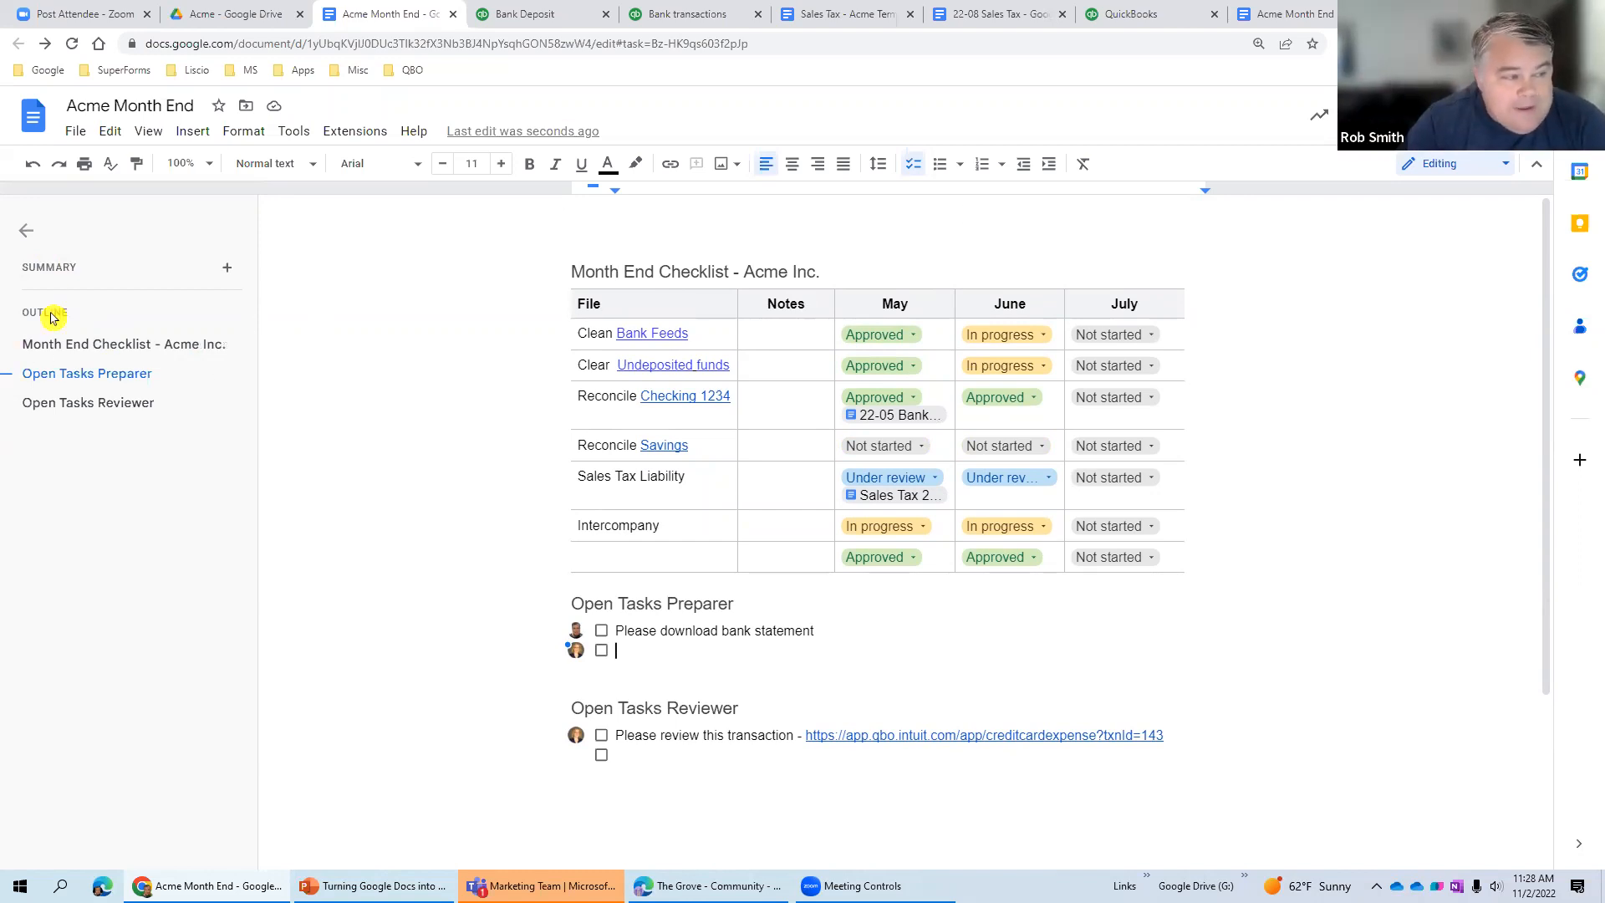
{"action": "left_click", "coordinate": [100, 344]}
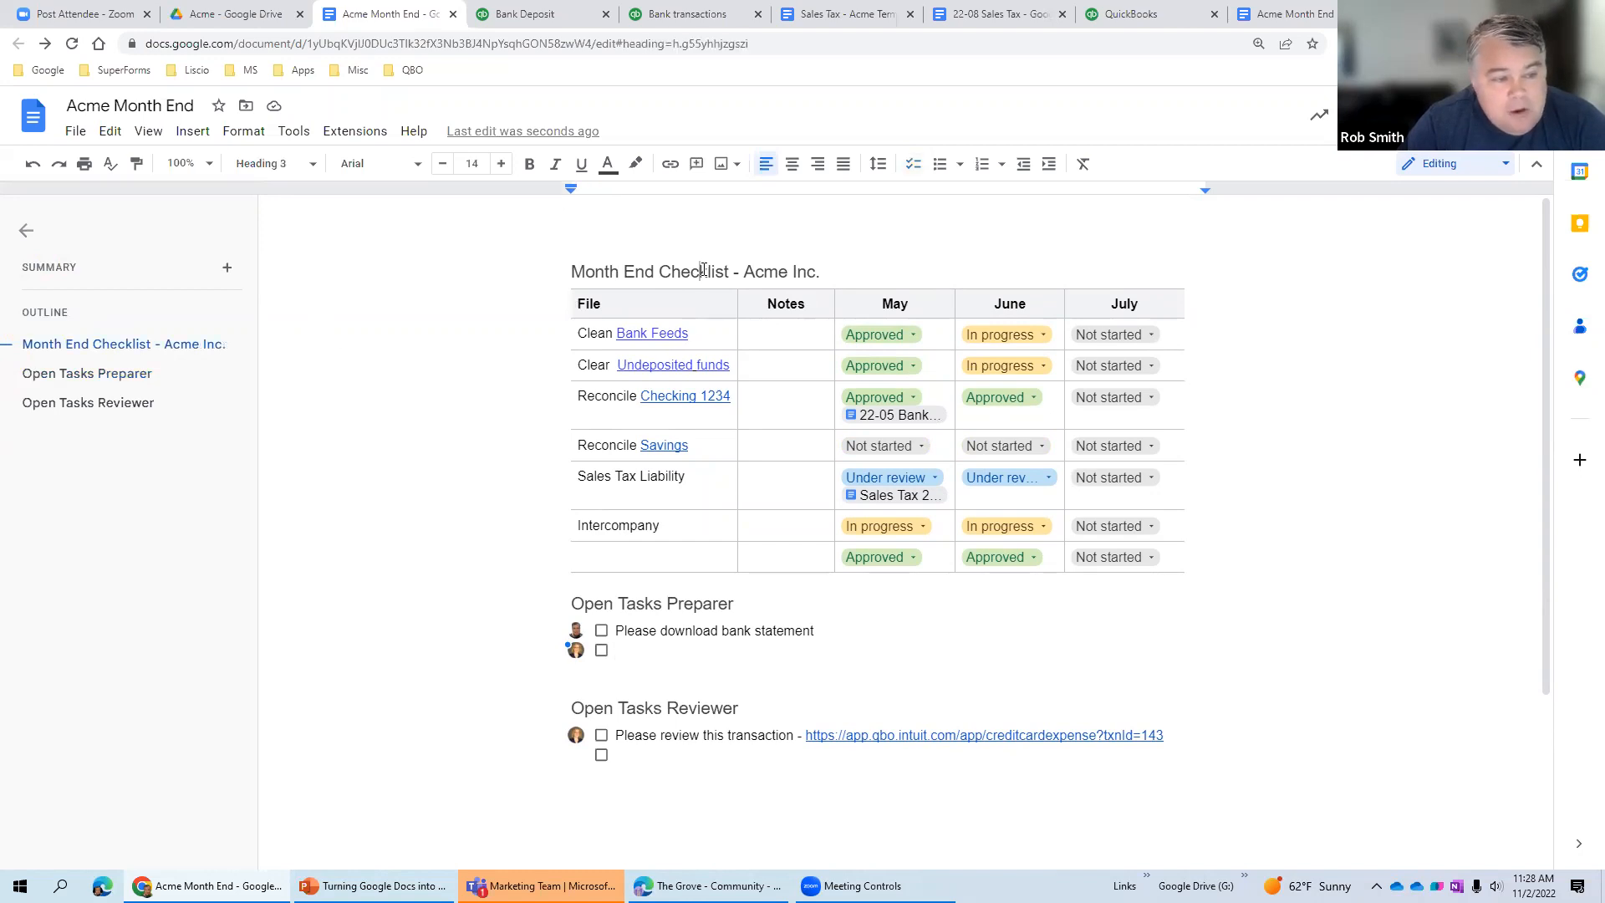
{"action": "left_click", "coordinate": [664, 603]}
{"action": "left_click", "coordinate": [671, 709]}
{"action": "left_click", "coordinate": [707, 272]}
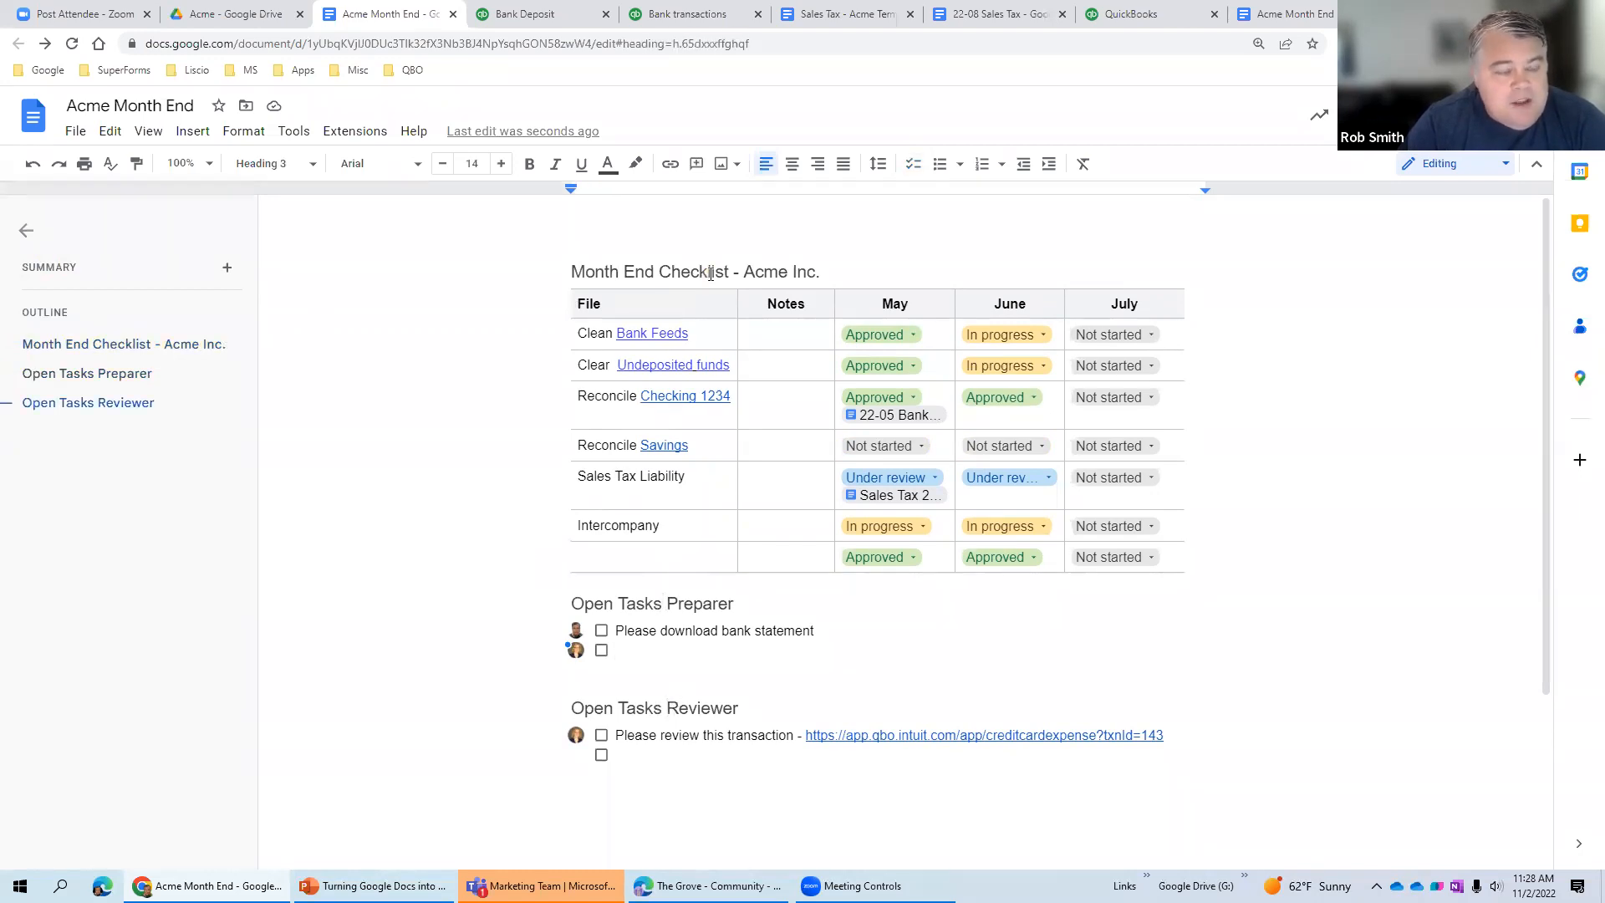
- View the paragraph style options for the Month End Checklist heading and close them without changes
{"action": "left_click", "coordinate": [314, 168]}
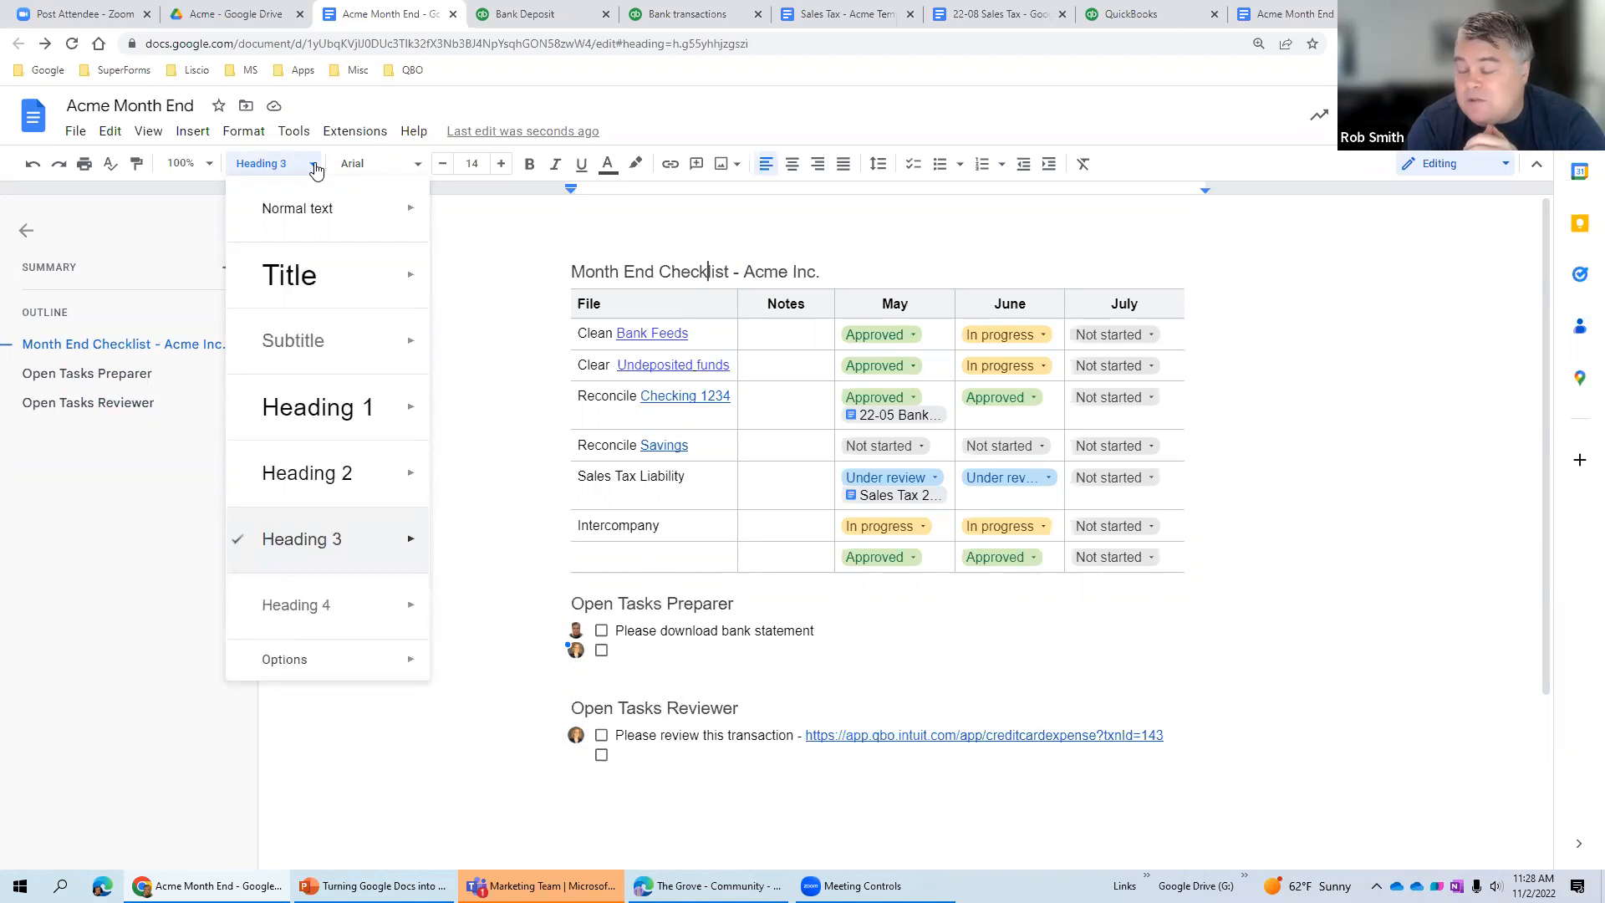
{"action": "mouse_move", "coordinate": [380, 436]}
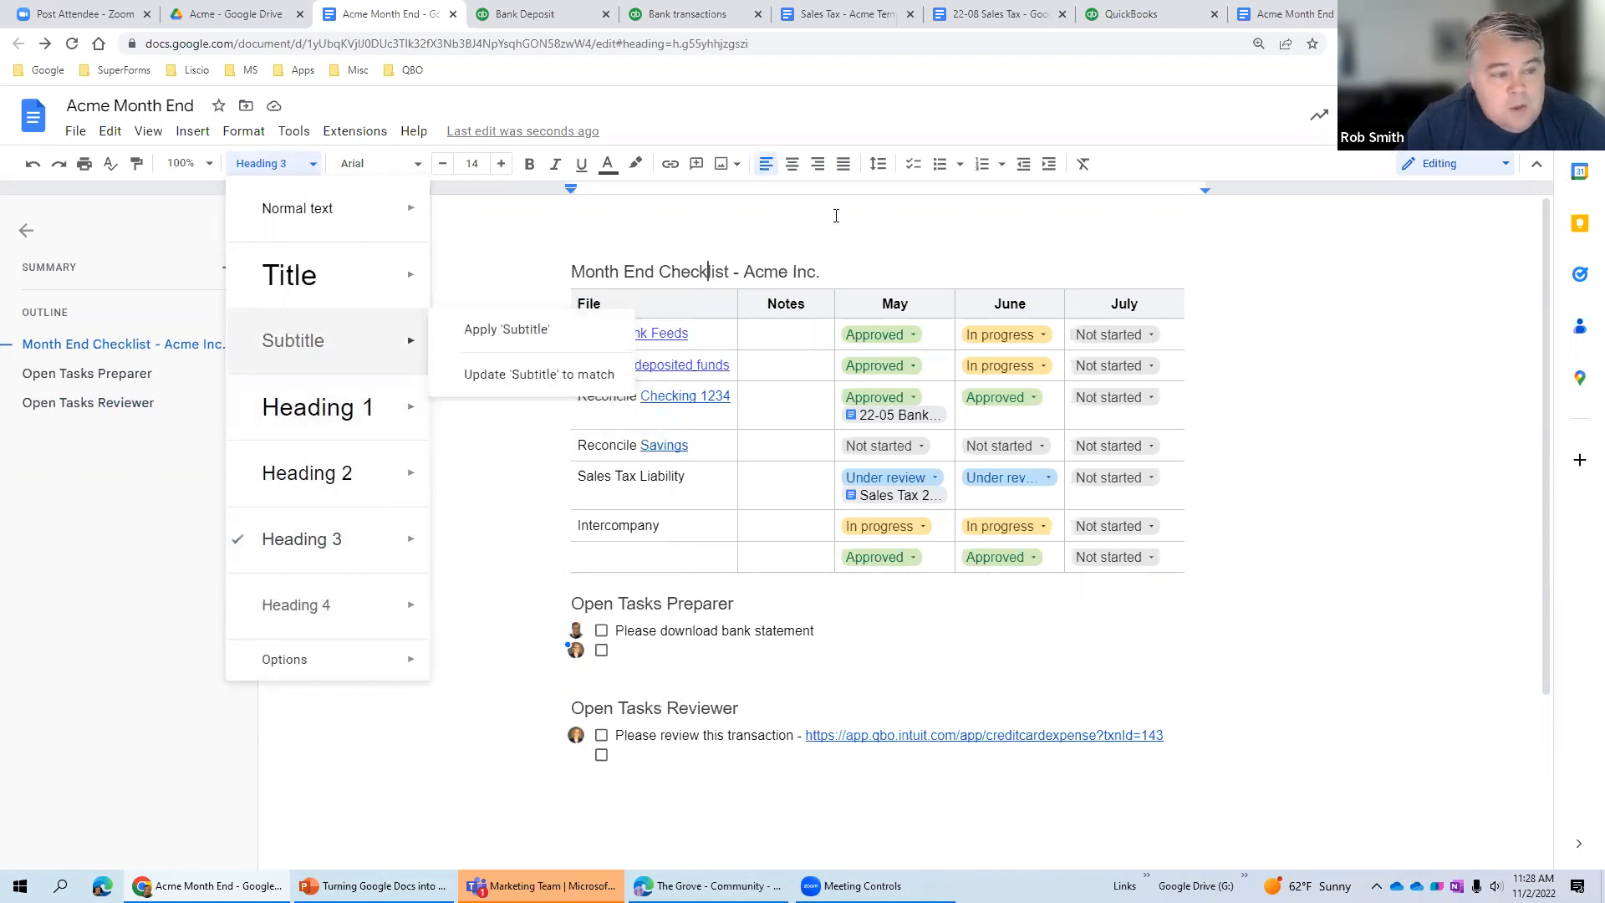
{"action": "left_click", "coordinate": [68, 315]}
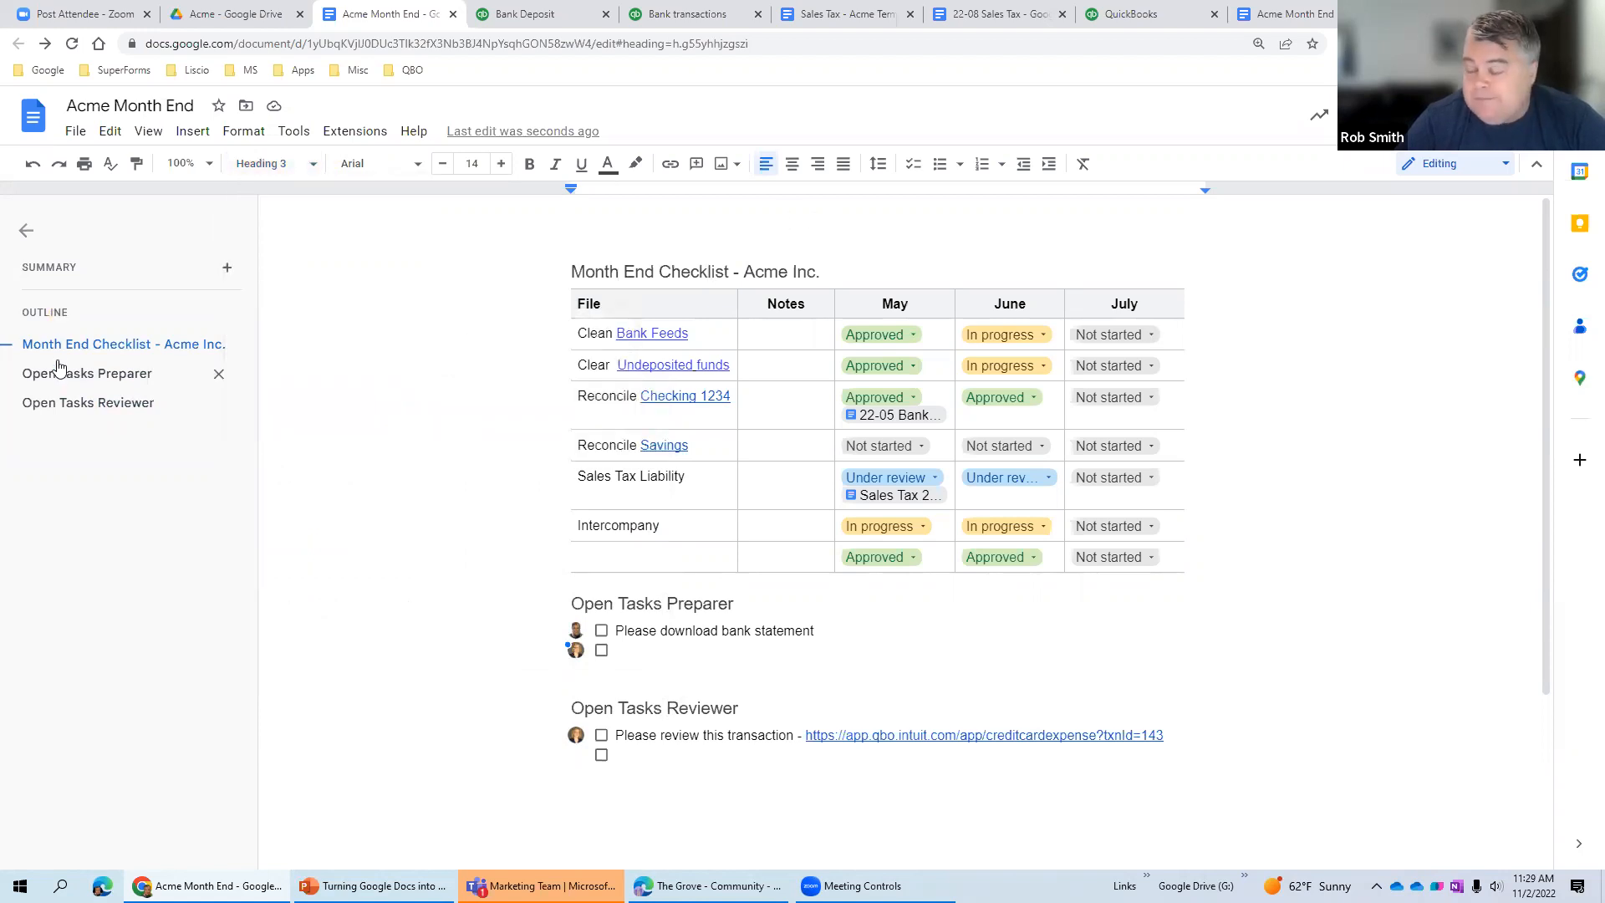
- Use the outline to jump to the Open Tasks sections and back to Month End Checklist, and review that heading's style choices again
{"action": "left_click", "coordinate": [96, 406]}
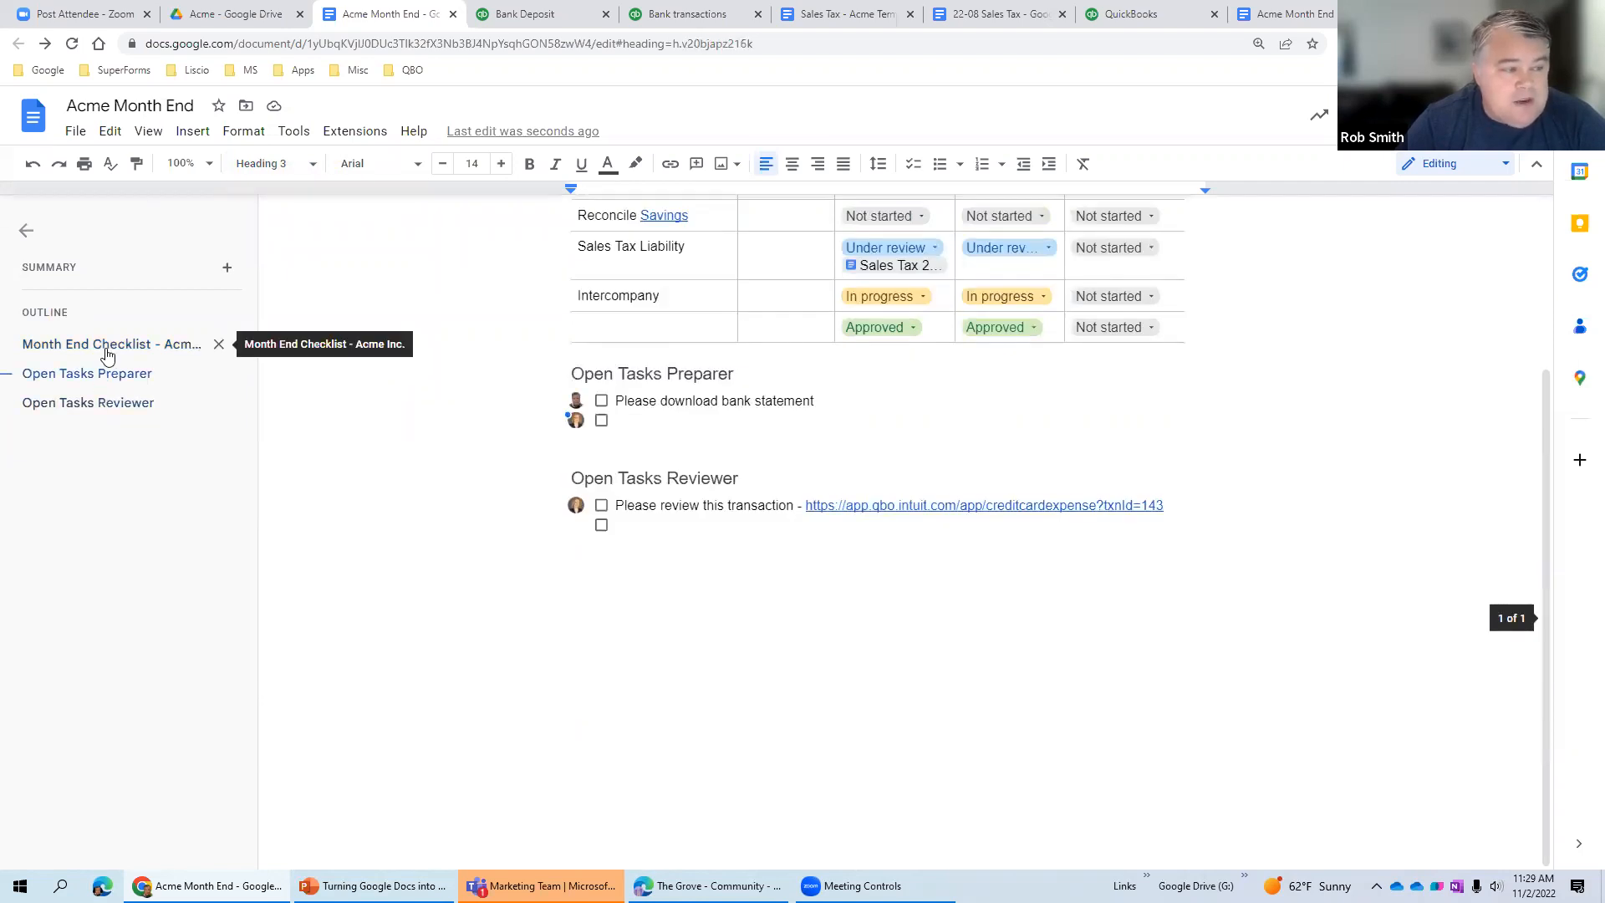
{"action": "left_click", "coordinate": [105, 347]}
{"action": "left_click", "coordinate": [286, 168]}
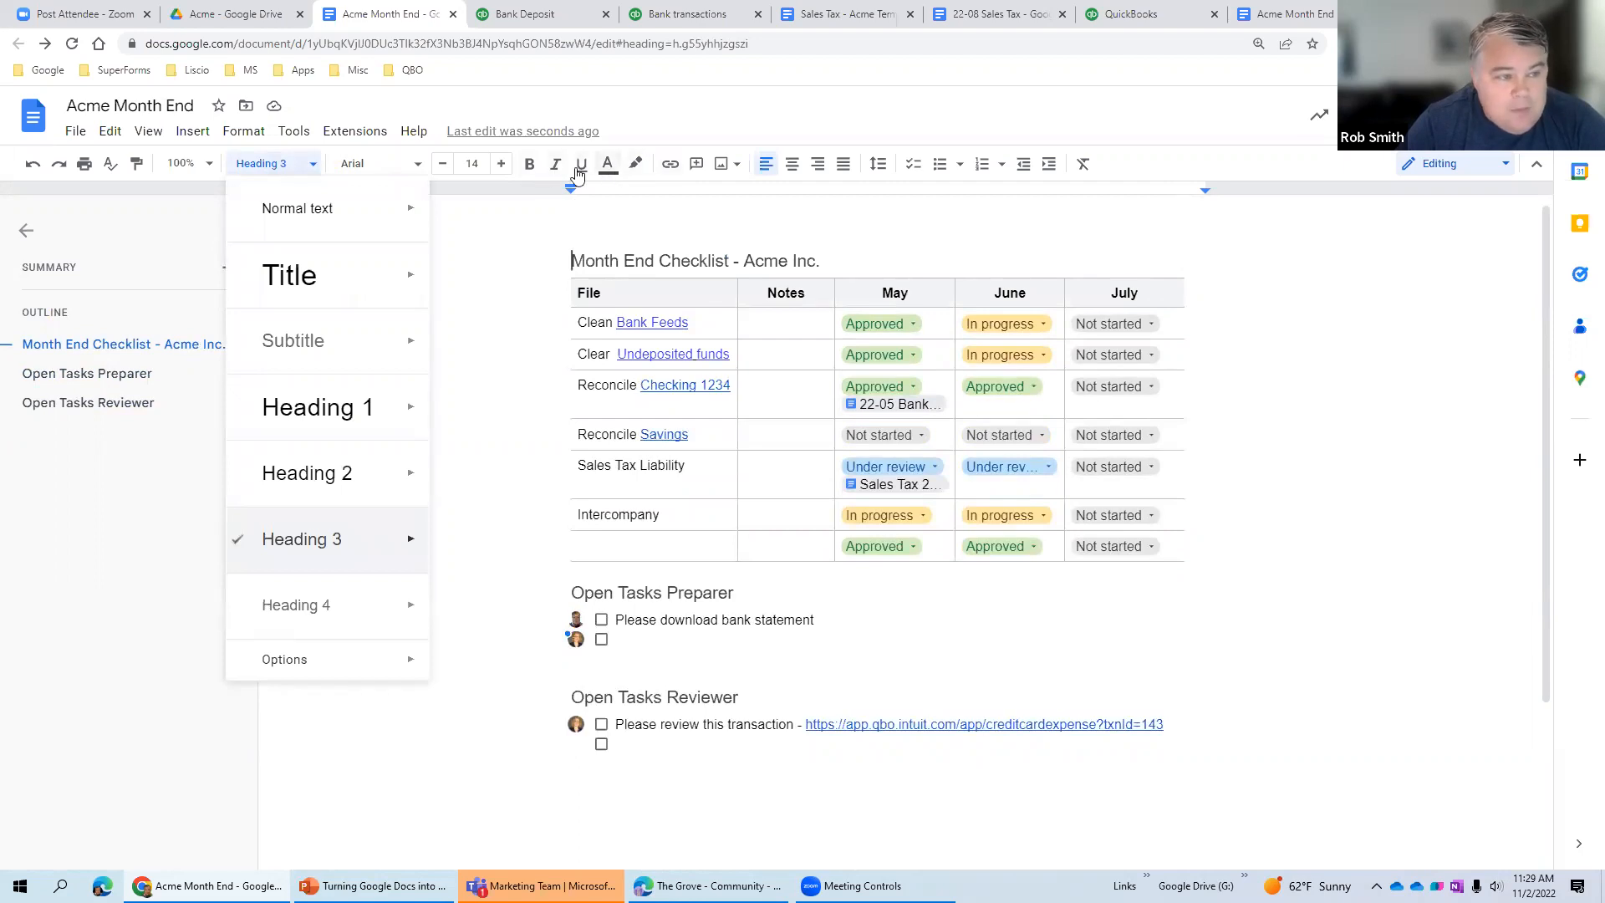
{"action": "mouse_move", "coordinate": [319, 549]}
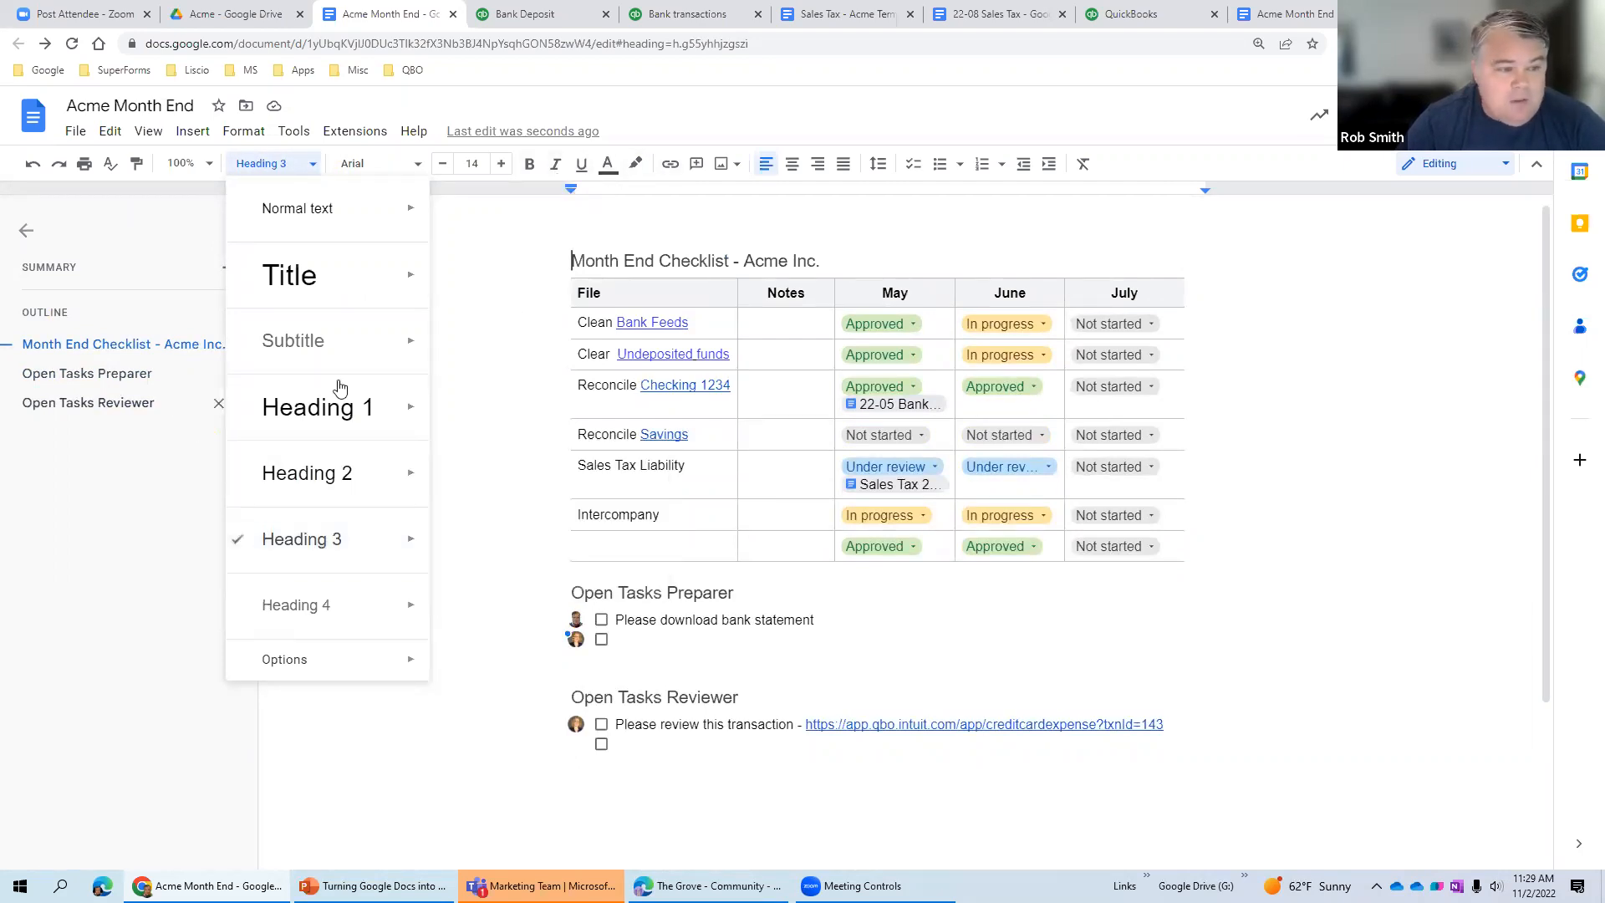
{"action": "left_click", "coordinate": [776, 329]}
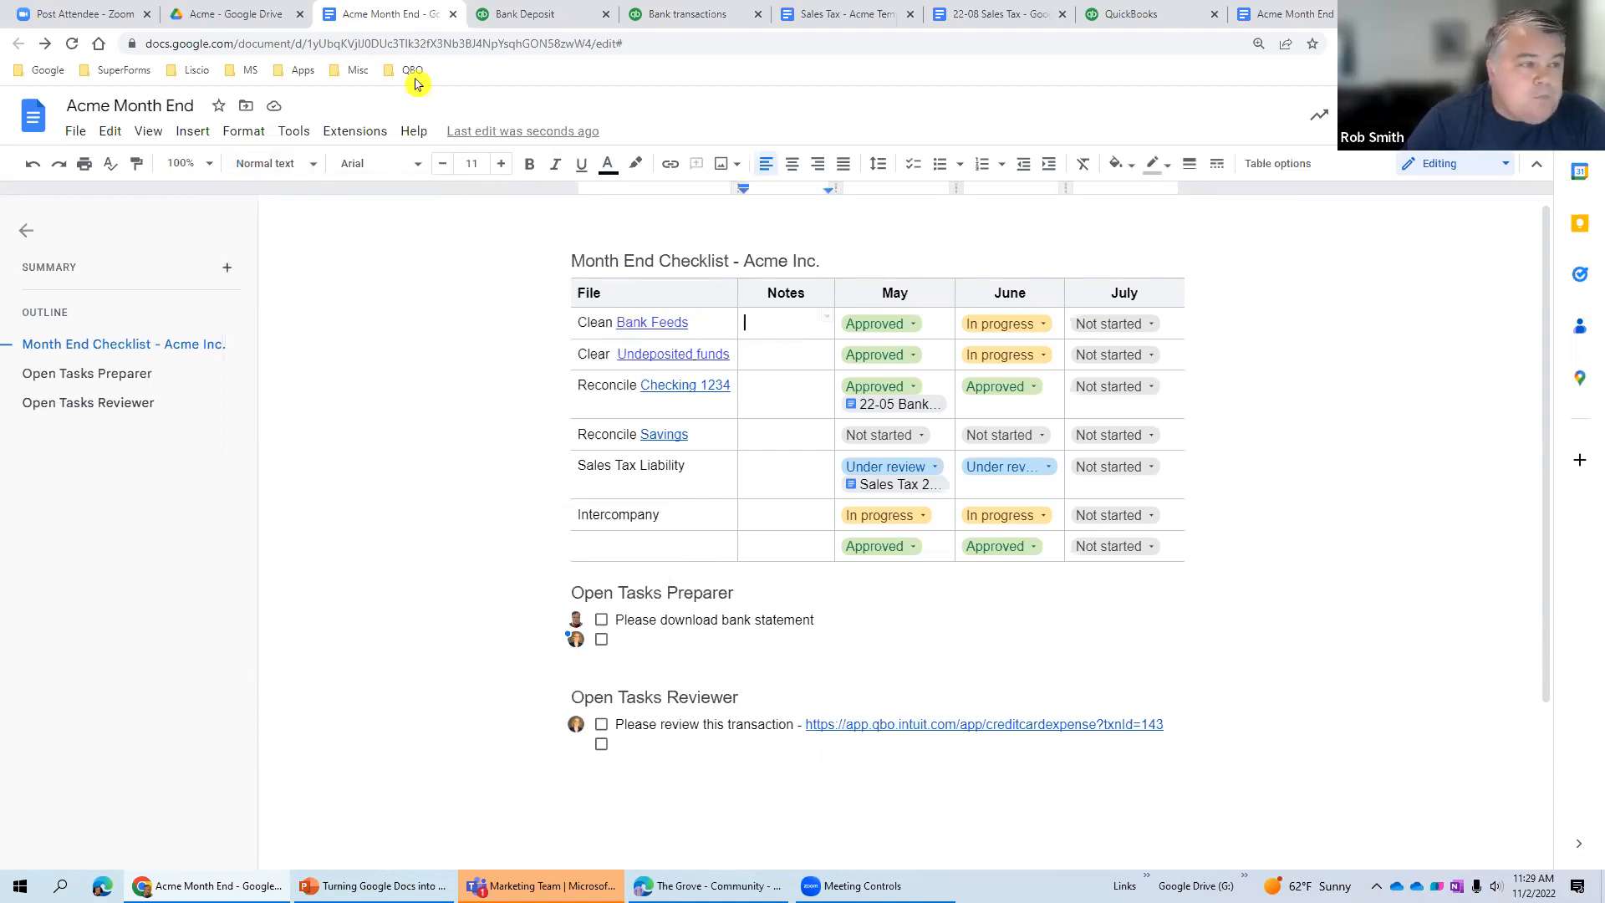
- Look at the Sales Tax - Acme Template document, and show the Acme folder in Google Drive as a list
{"action": "left_click", "coordinate": [851, 25]}
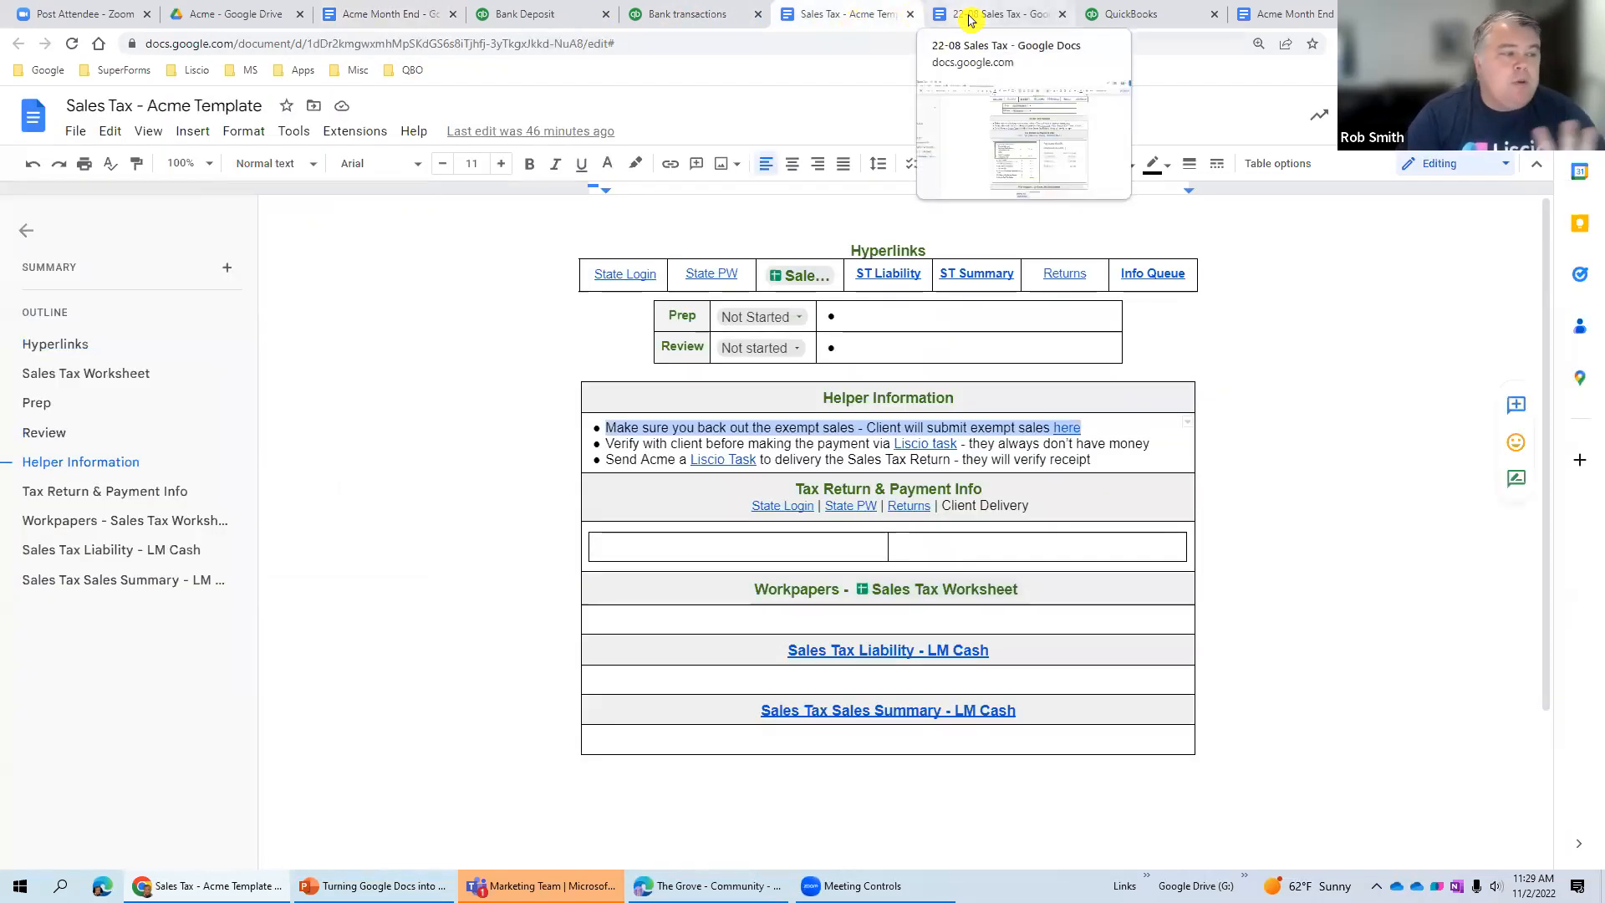
{"action": "left_click", "coordinate": [243, 21]}
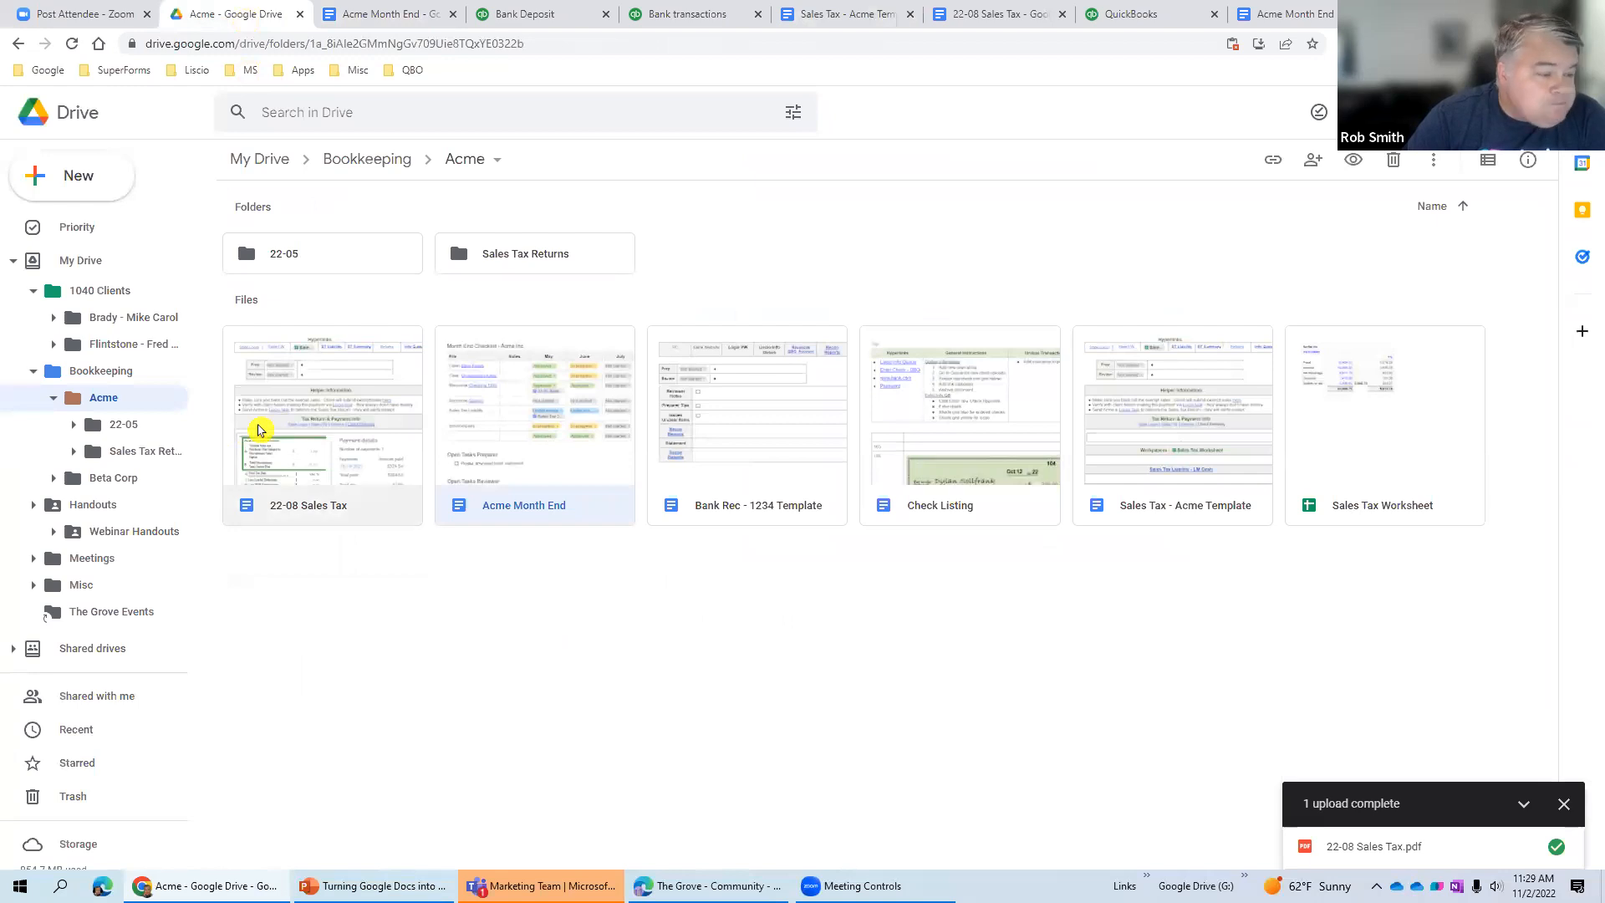
{"action": "left_click", "coordinate": [139, 404]}
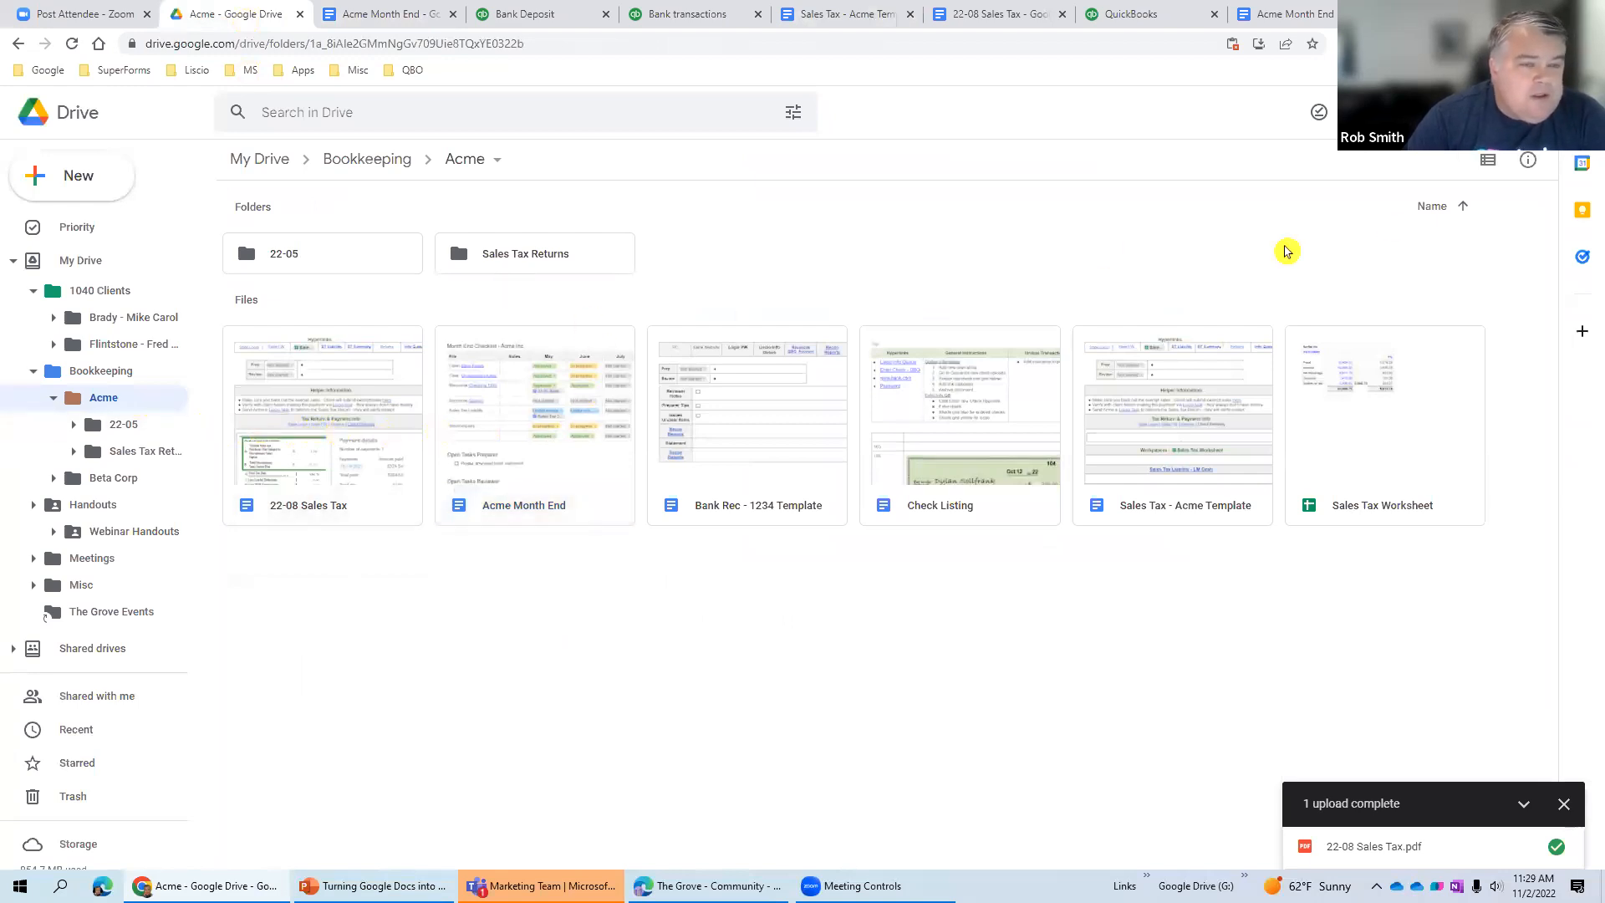
{"action": "left_click", "coordinate": [1488, 160]}
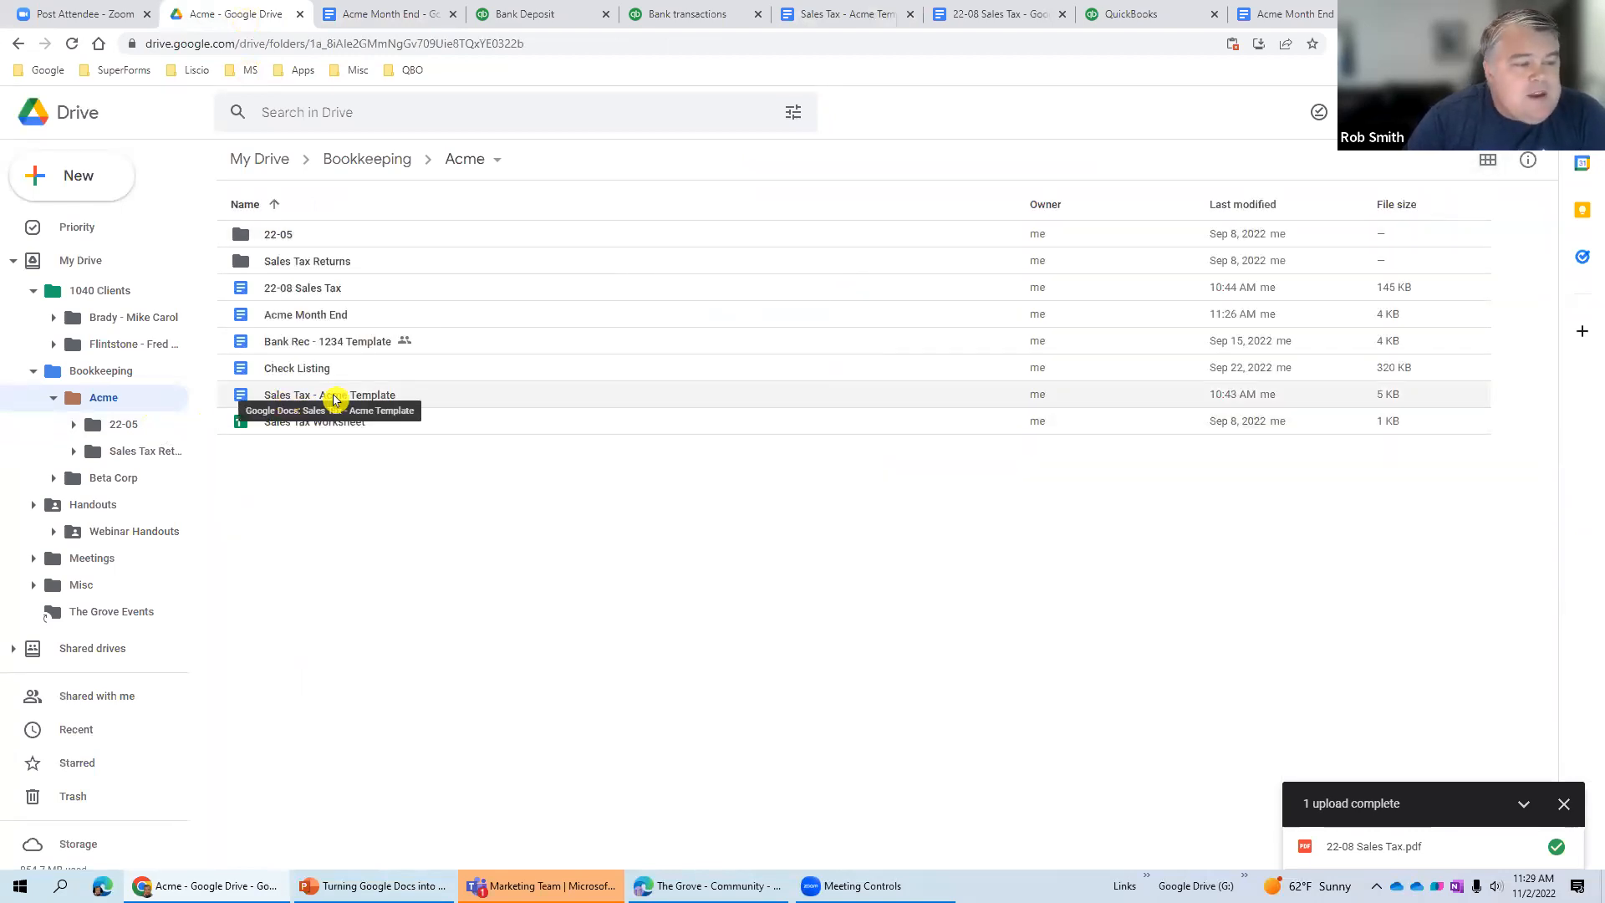
- Make a copy of the Sales Tax - Acme Template file in the Acme folder
{"action": "left_click", "coordinate": [301, 400]}
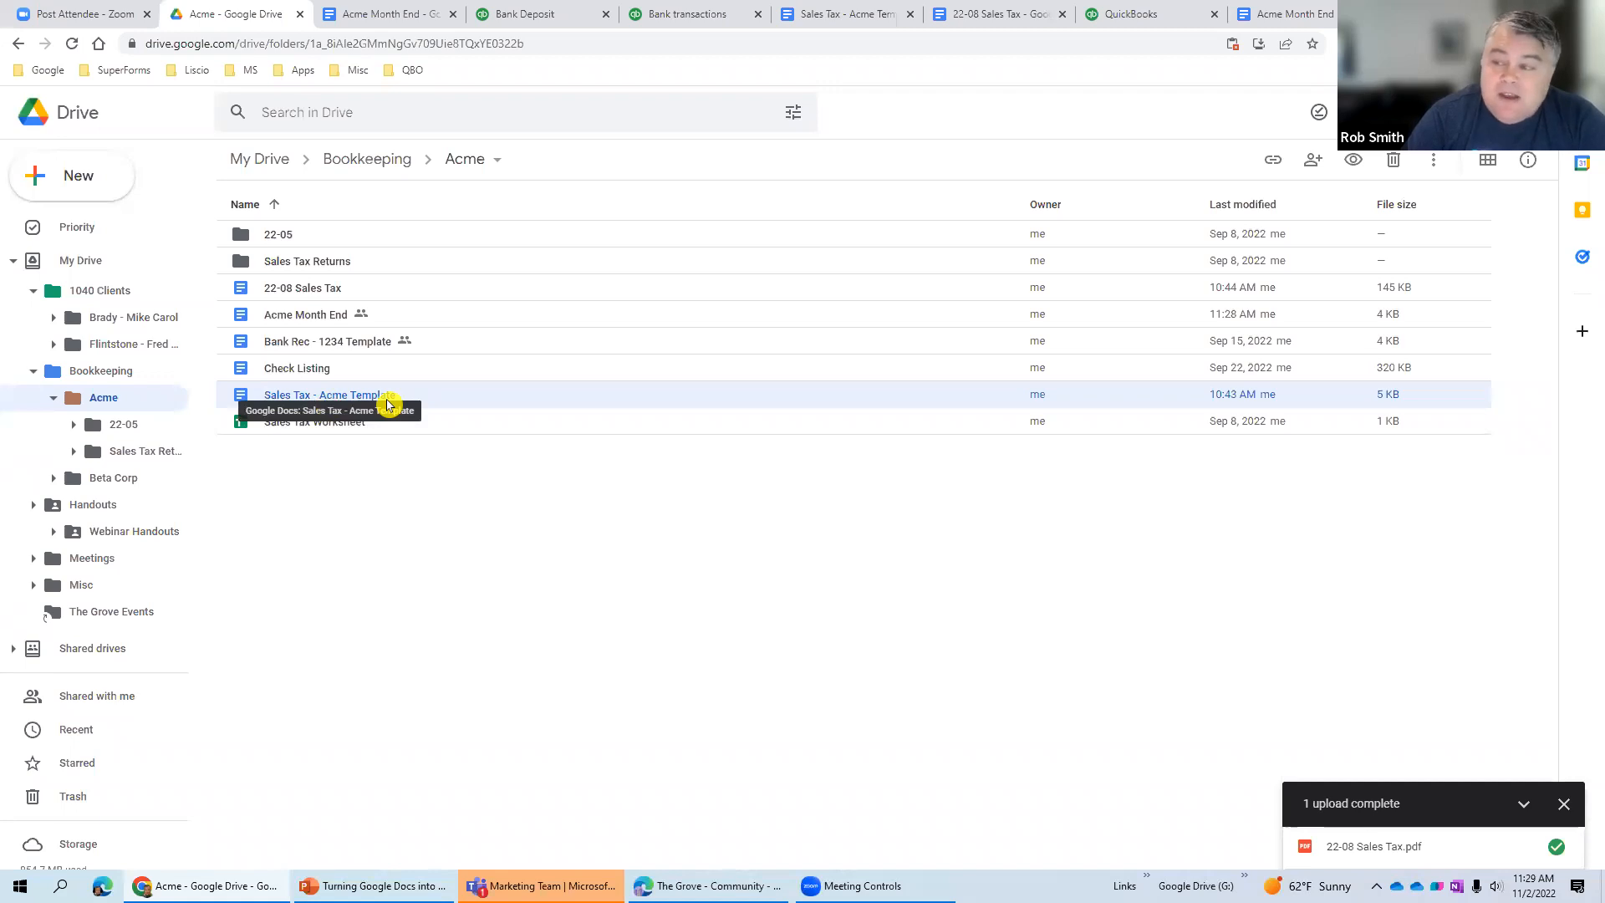
{"action": "right_click", "coordinate": [387, 405]}
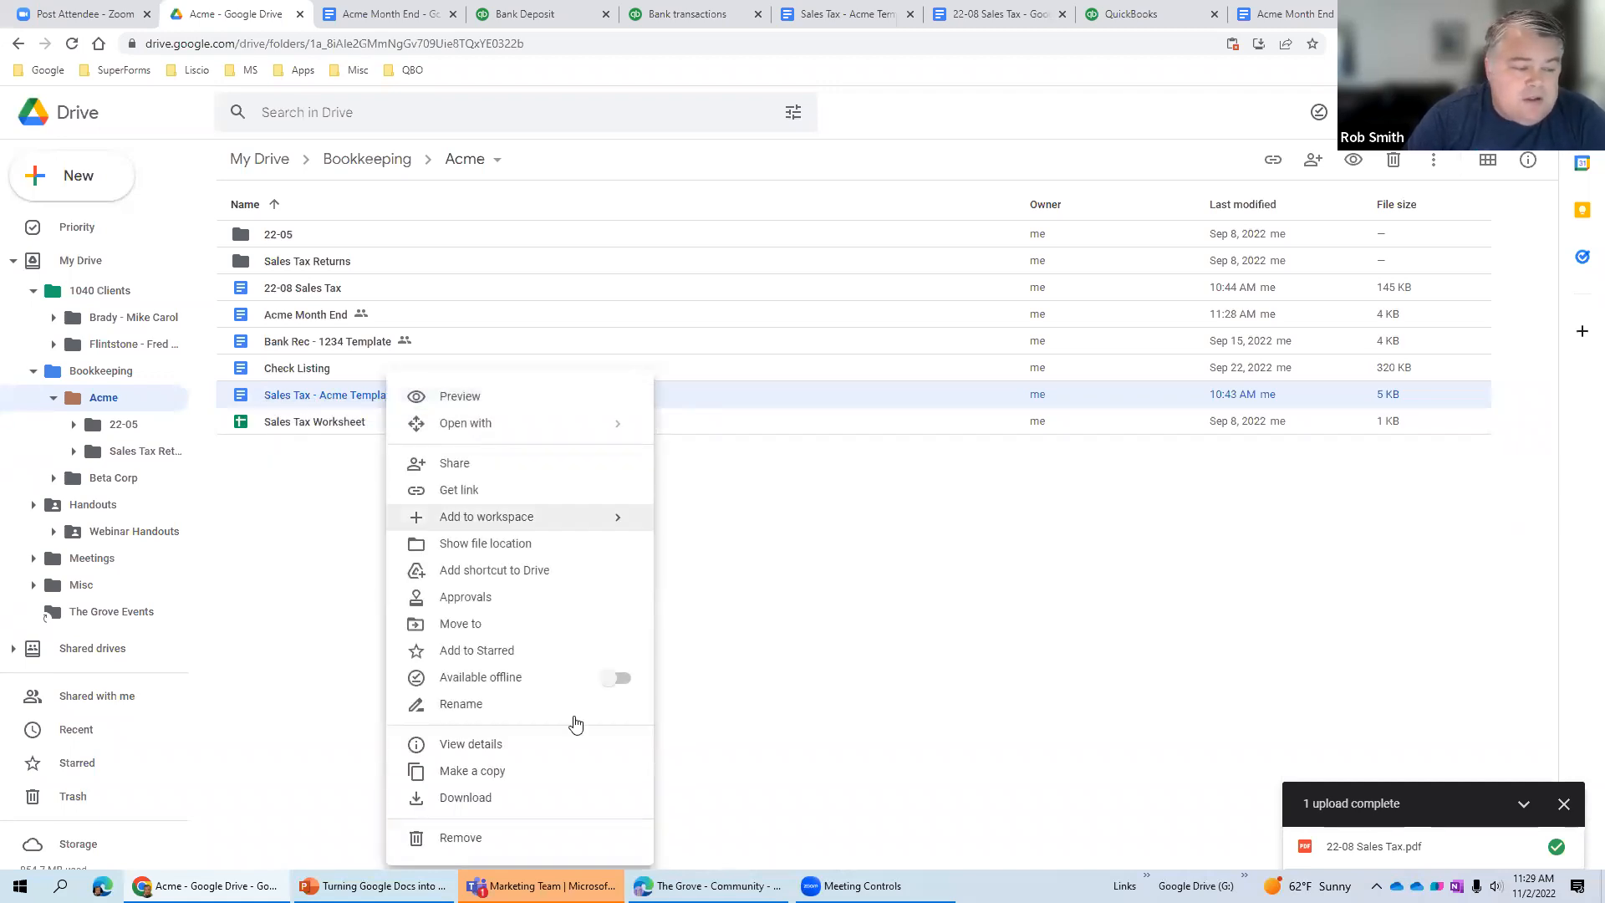
{"action": "left_click", "coordinate": [539, 777]}
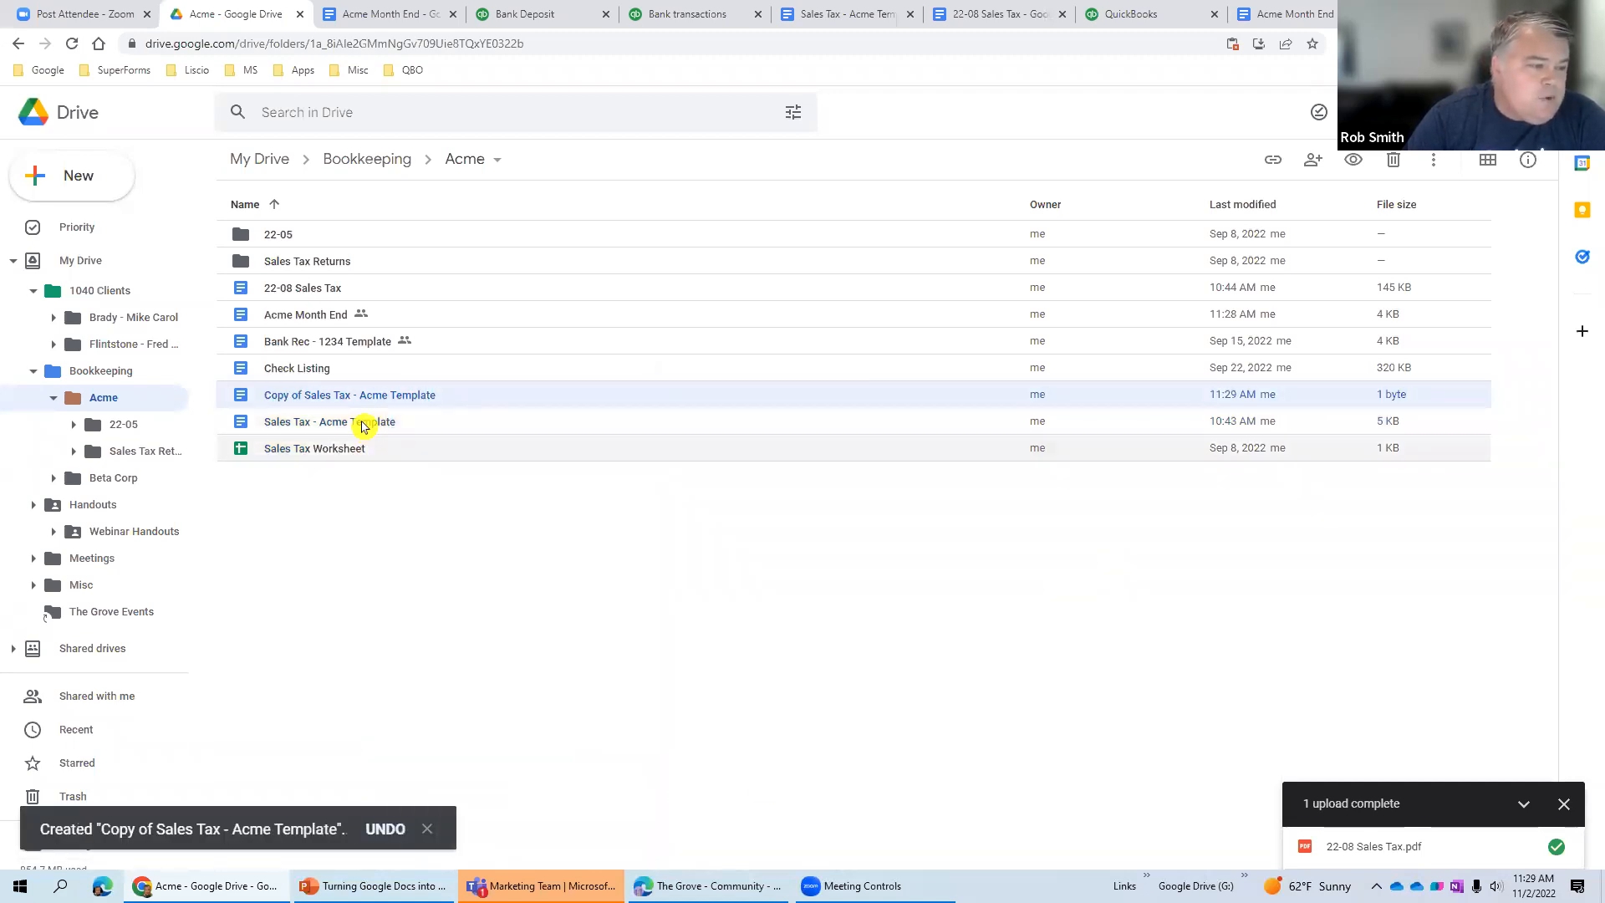
- Rename the copied sales tax template to "22-09 Sales Tax"
{"action": "right_click", "coordinate": [365, 403]}
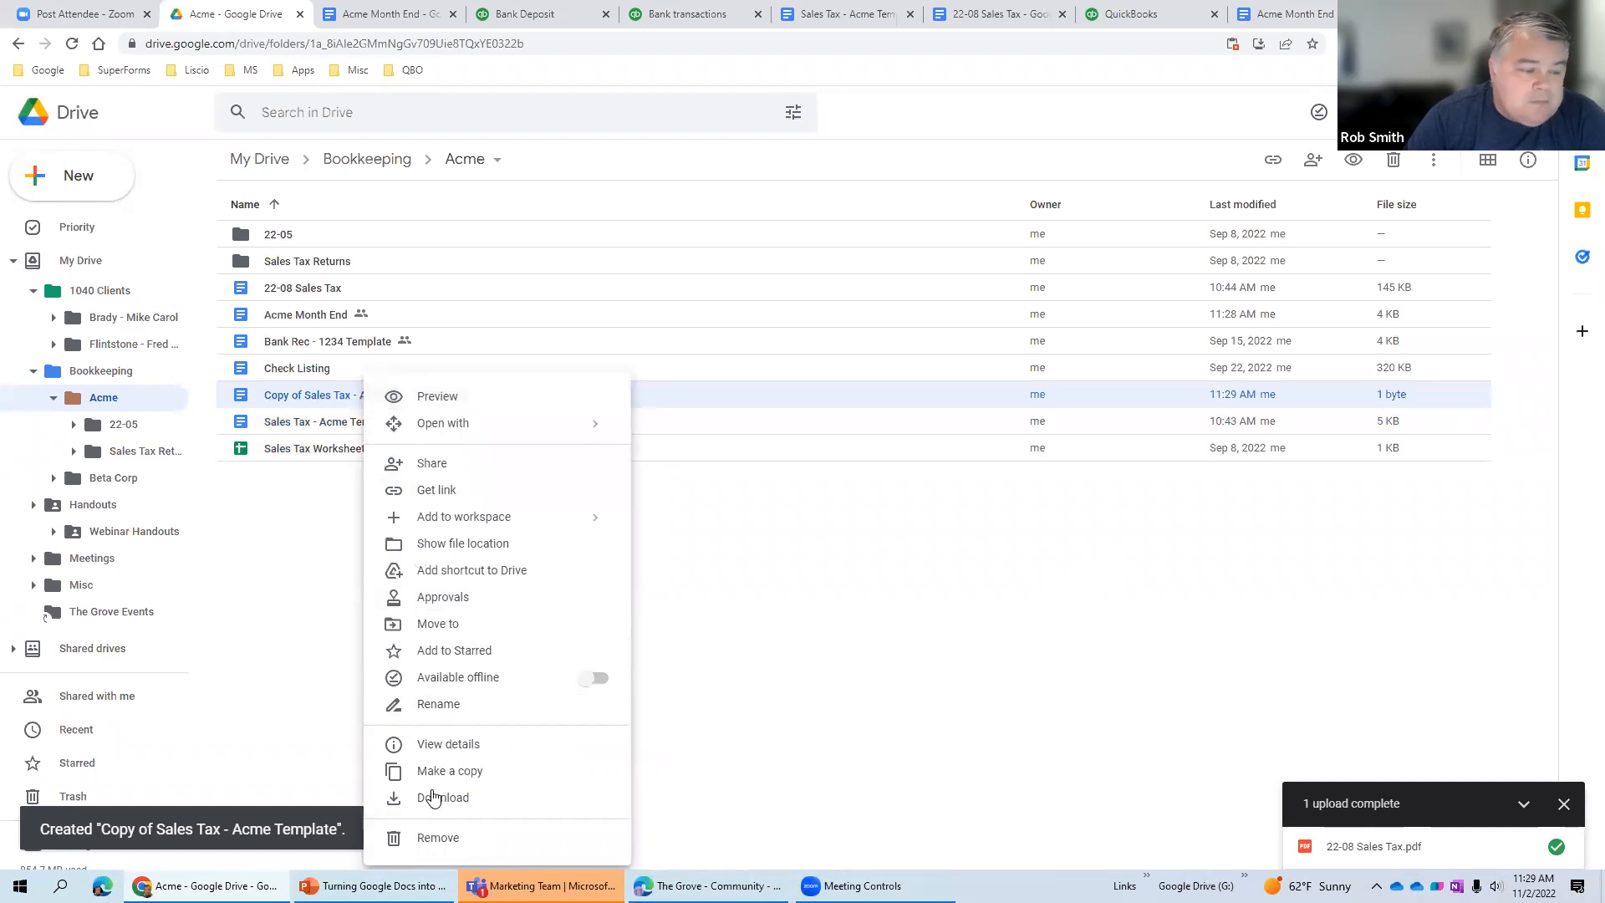
{"action": "left_click", "coordinate": [451, 703]}
{"action": "type", "text": "20"}
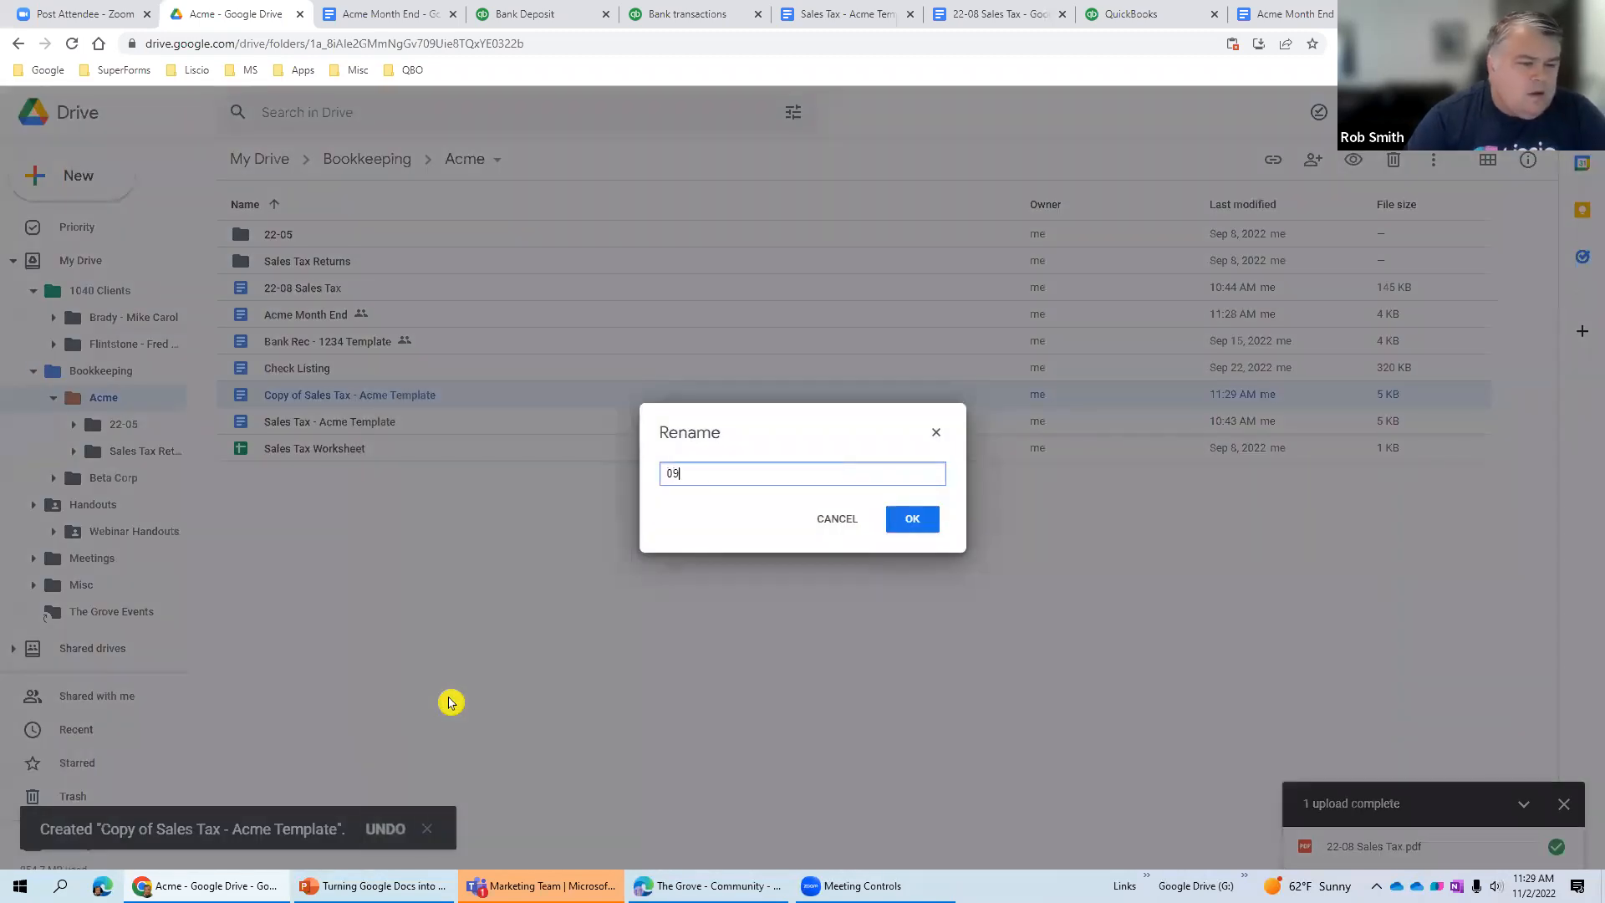
{"action": "key", "text": "BackSpace"}
{"action": "key", "text": "BackSpace"}
{"action": "type", "text": "22"}
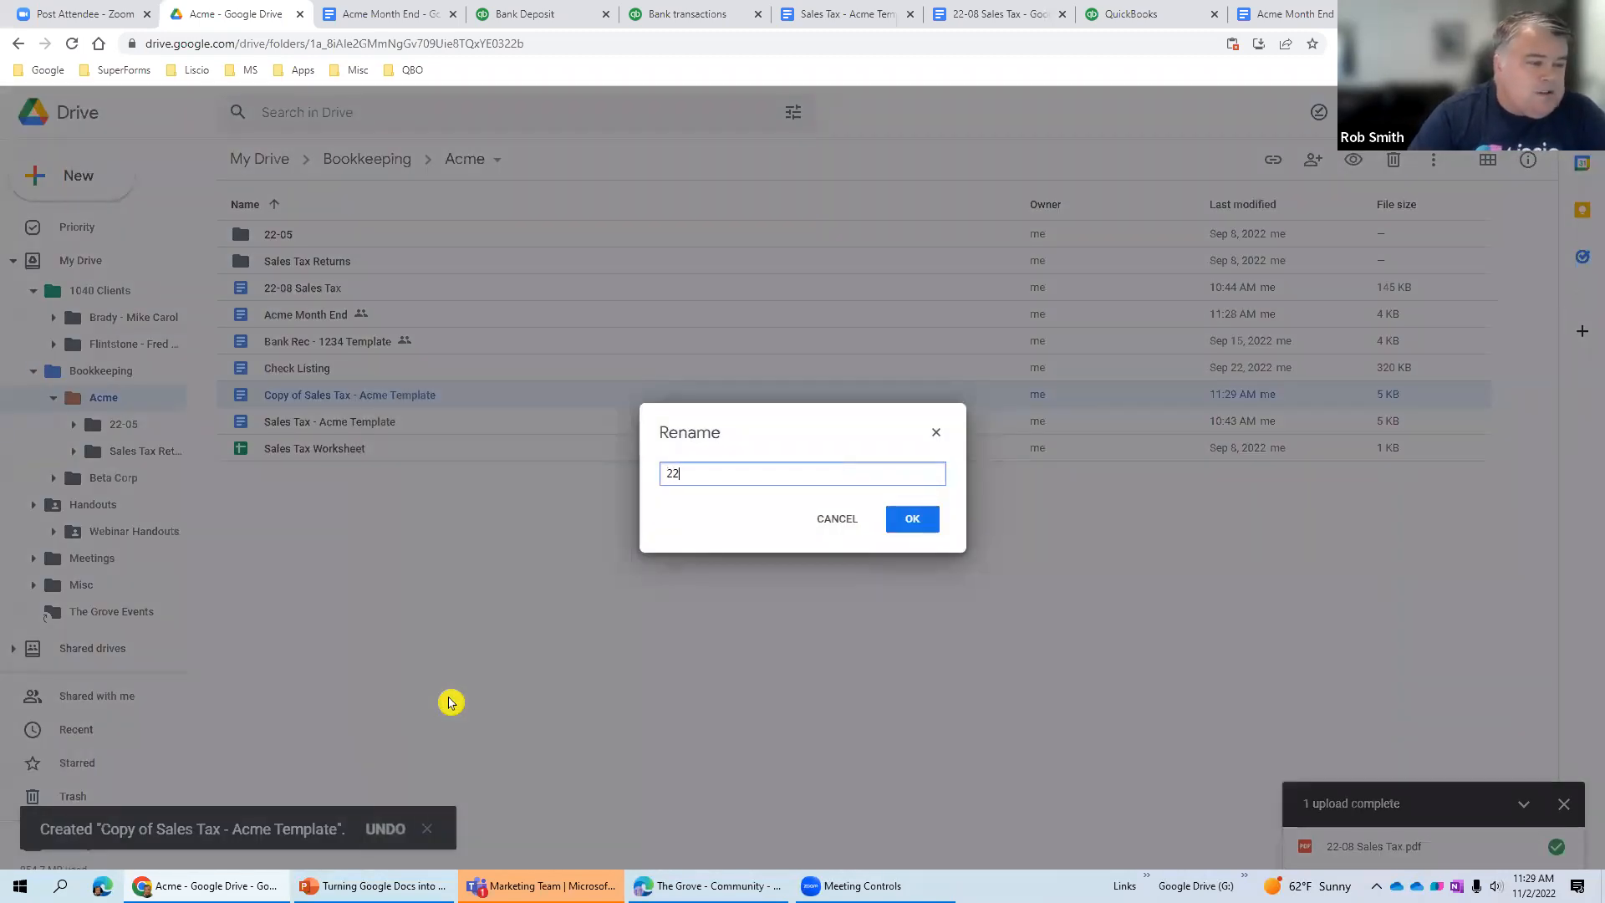
{"action": "type", "text": "-09 Sales Tax"}
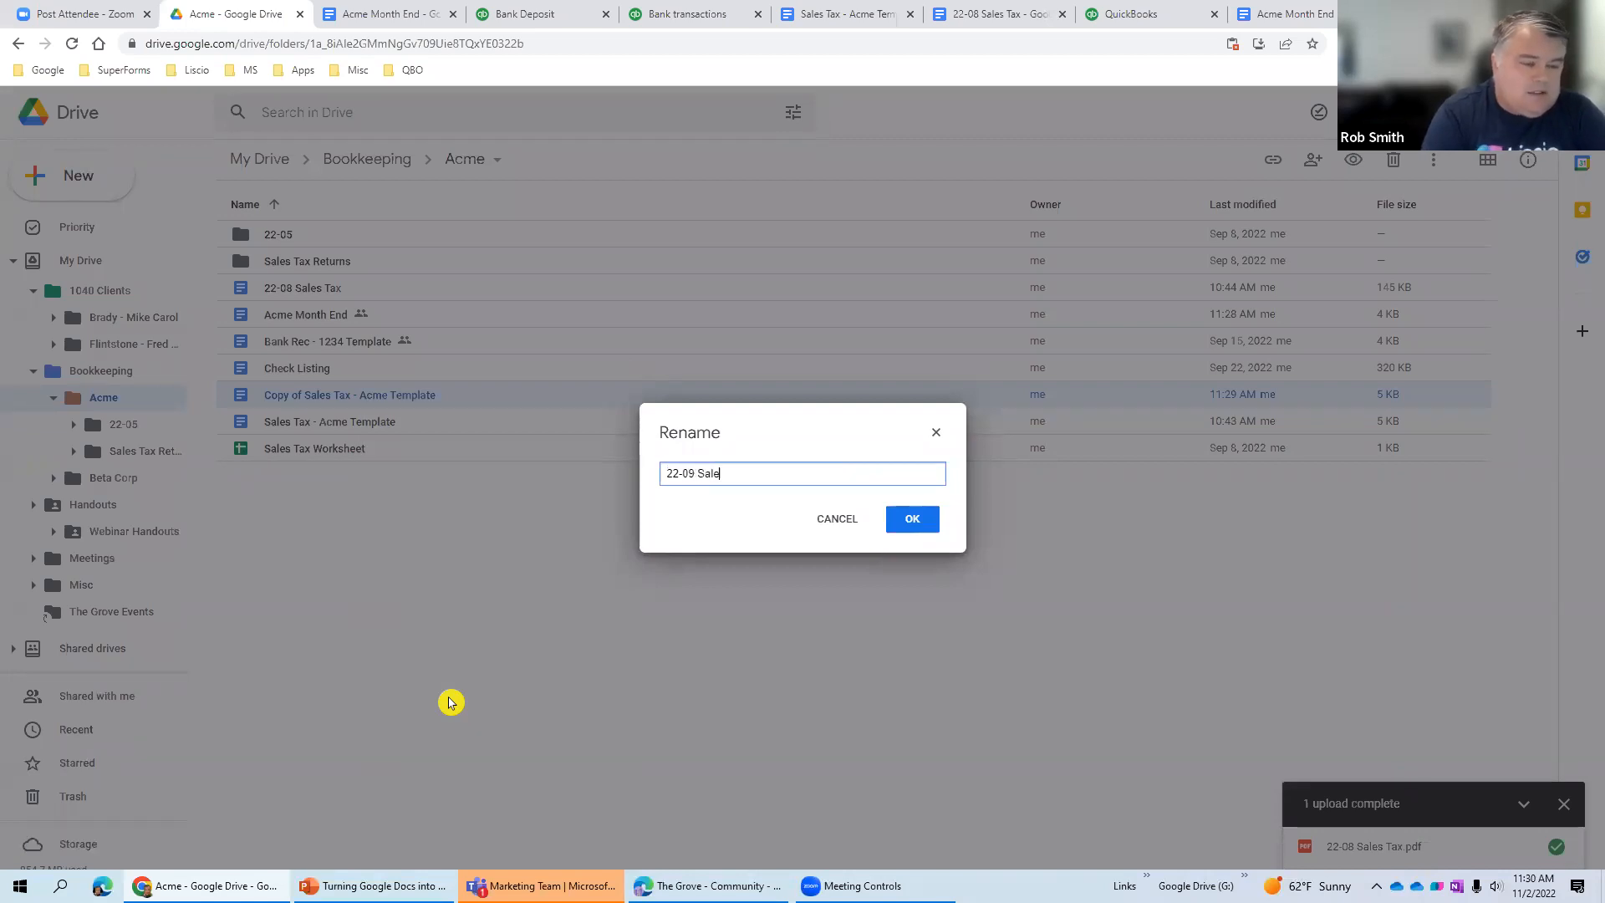
{"action": "key", "text": "Return"}
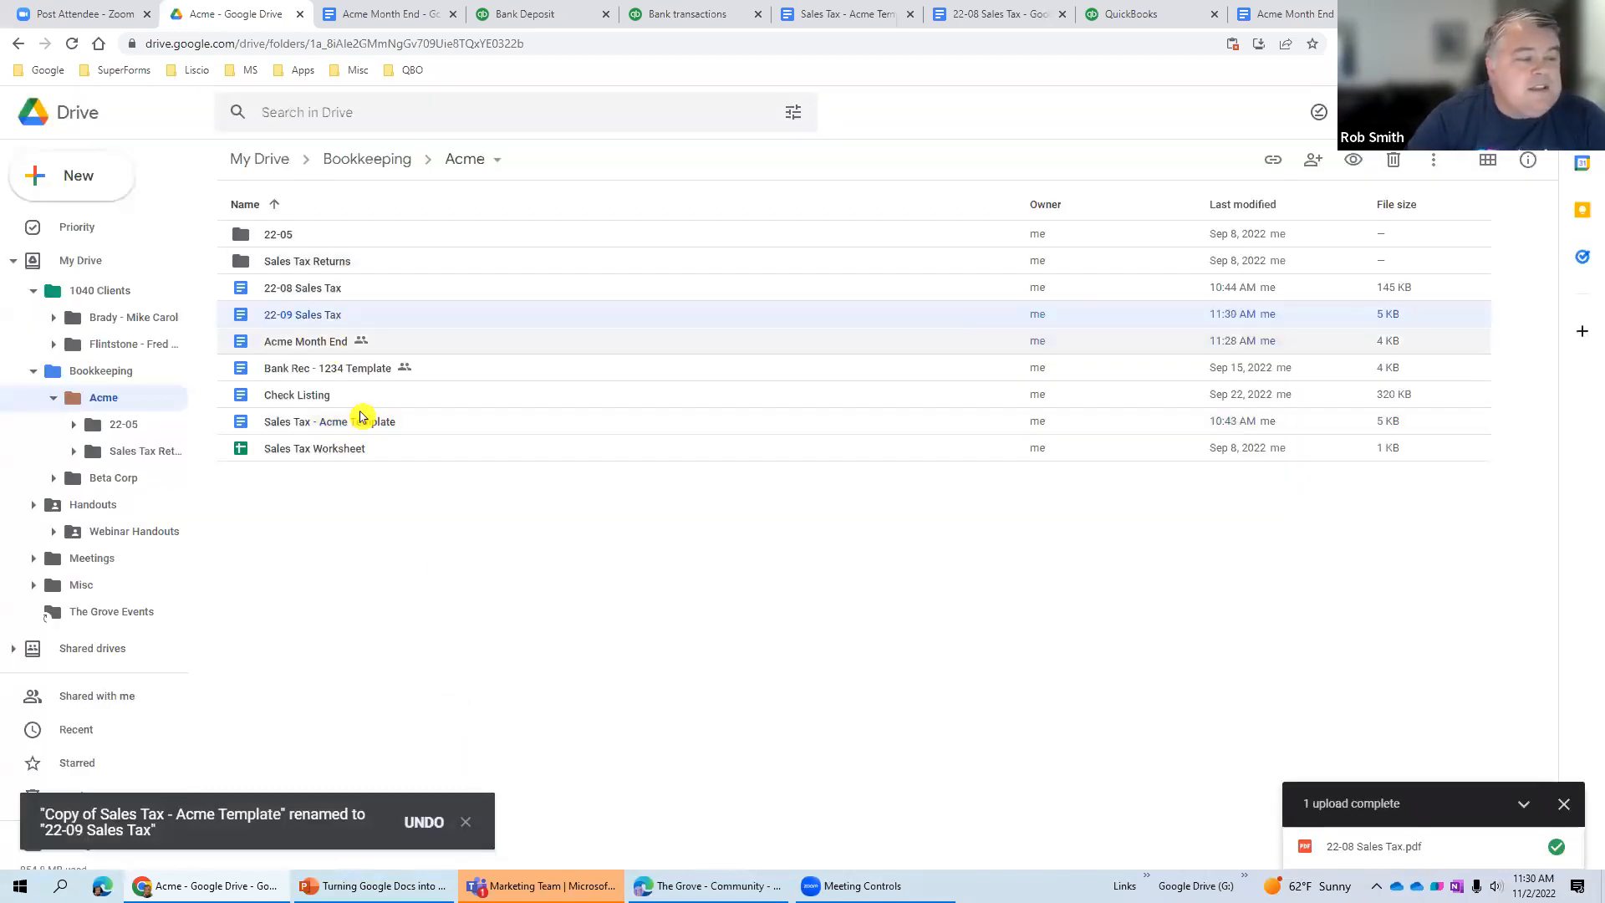
- Open the 22-09 Sales Tax document and view the editing options for the Client Delivery text without changing it
{"action": "double_click", "coordinate": [327, 321]}
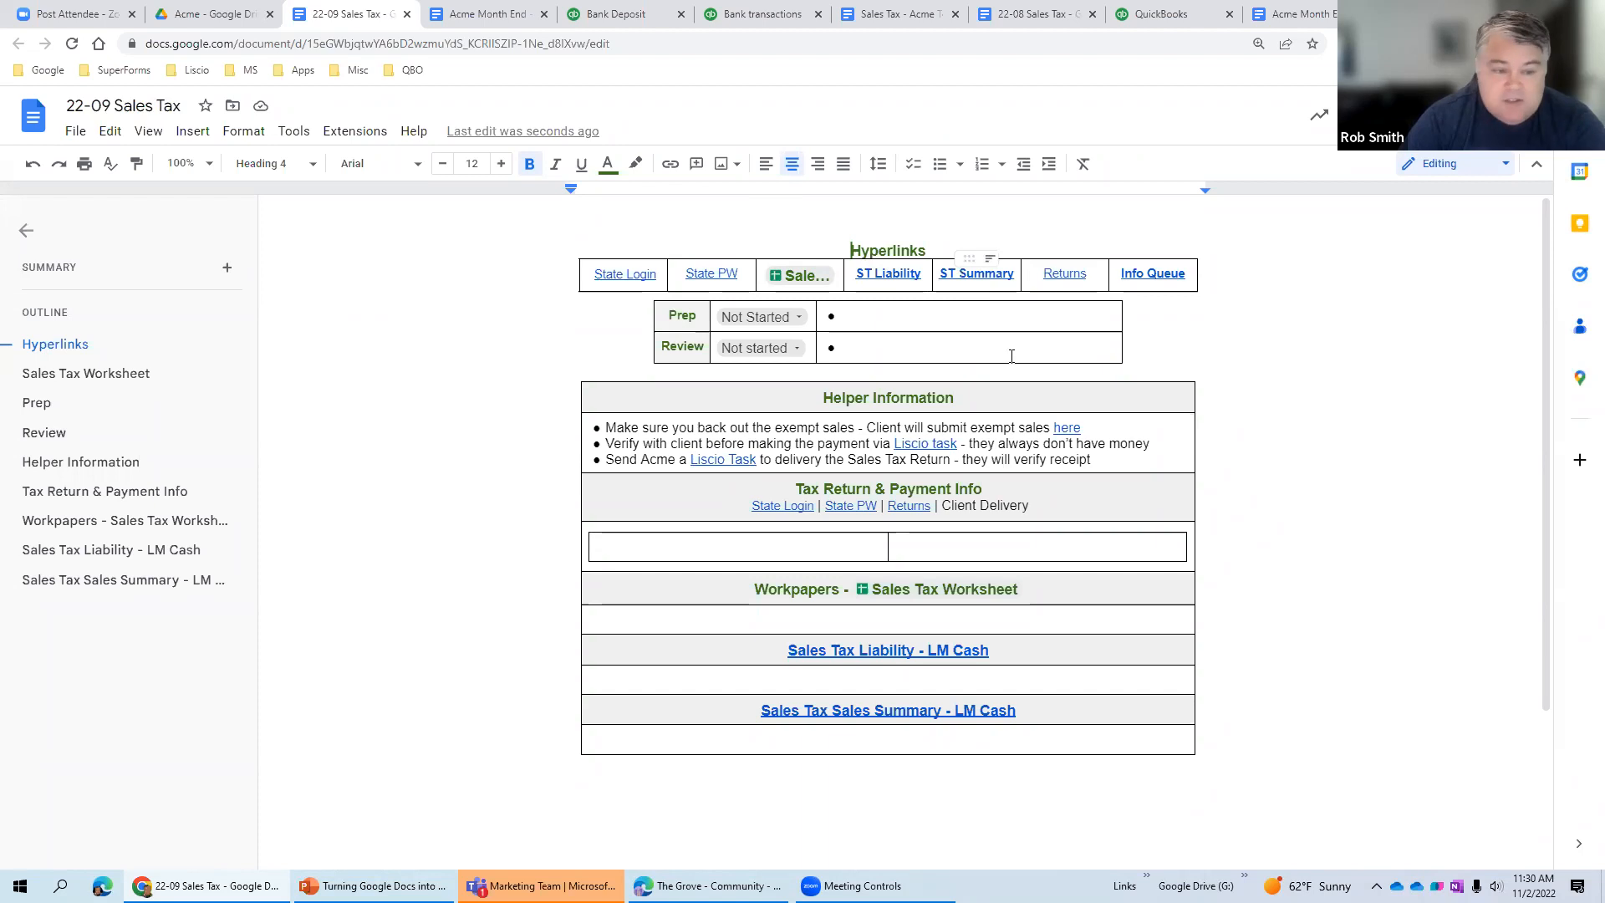
{"action": "left_click_drag", "start_coordinate": [943, 506], "coordinate": [1014, 508]}
{"action": "right_click", "coordinate": [1014, 509]}
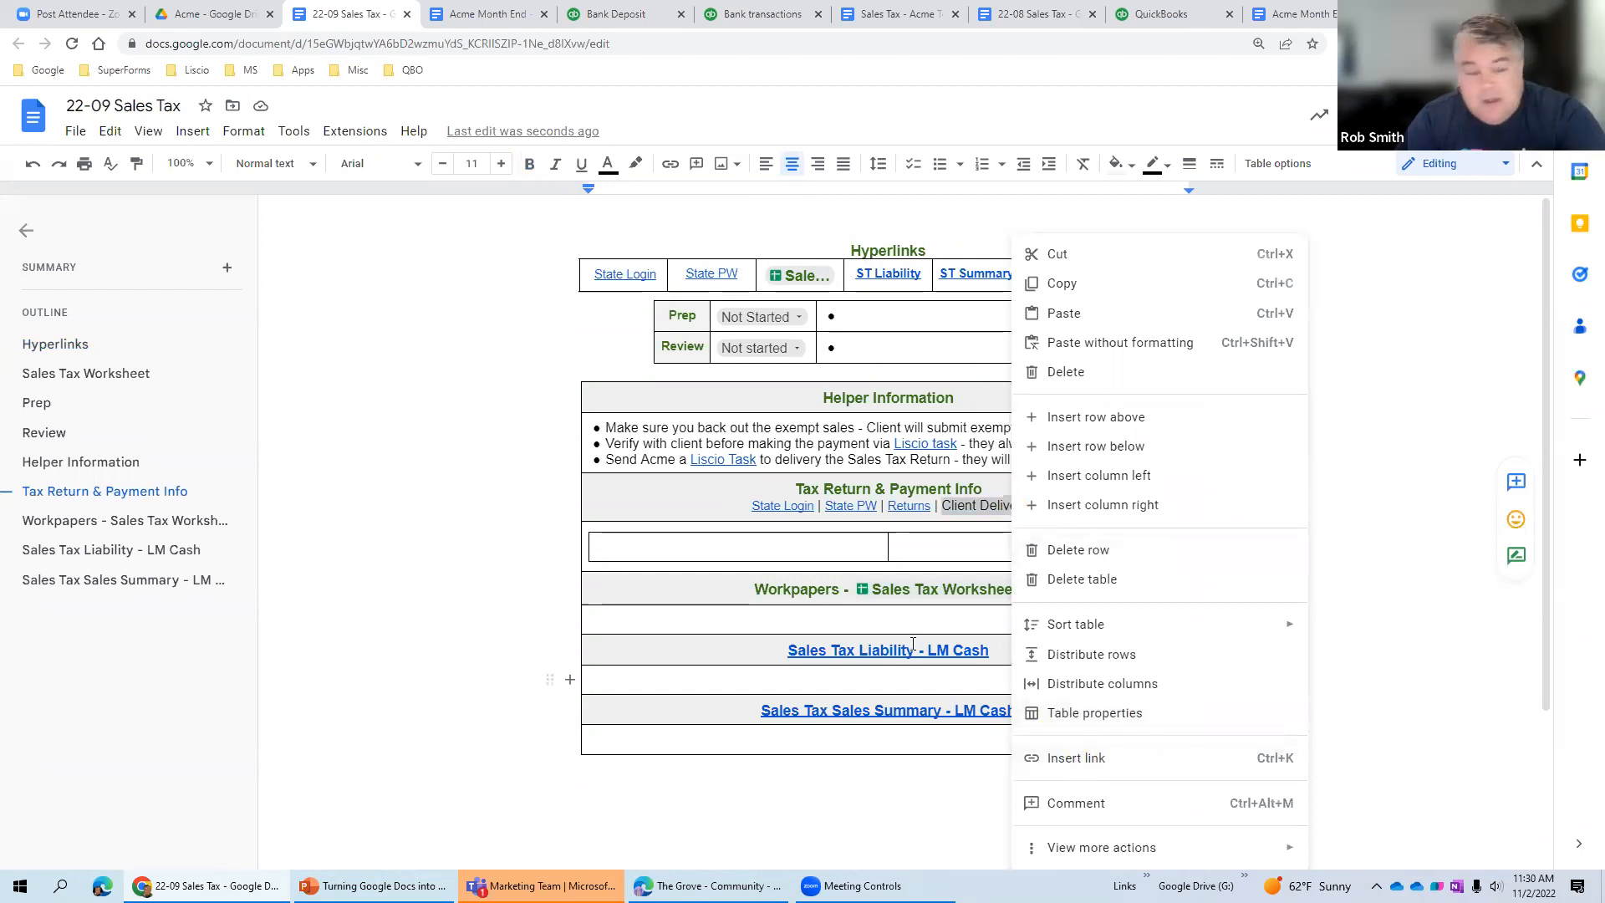
{"action": "left_click", "coordinate": [765, 545]}
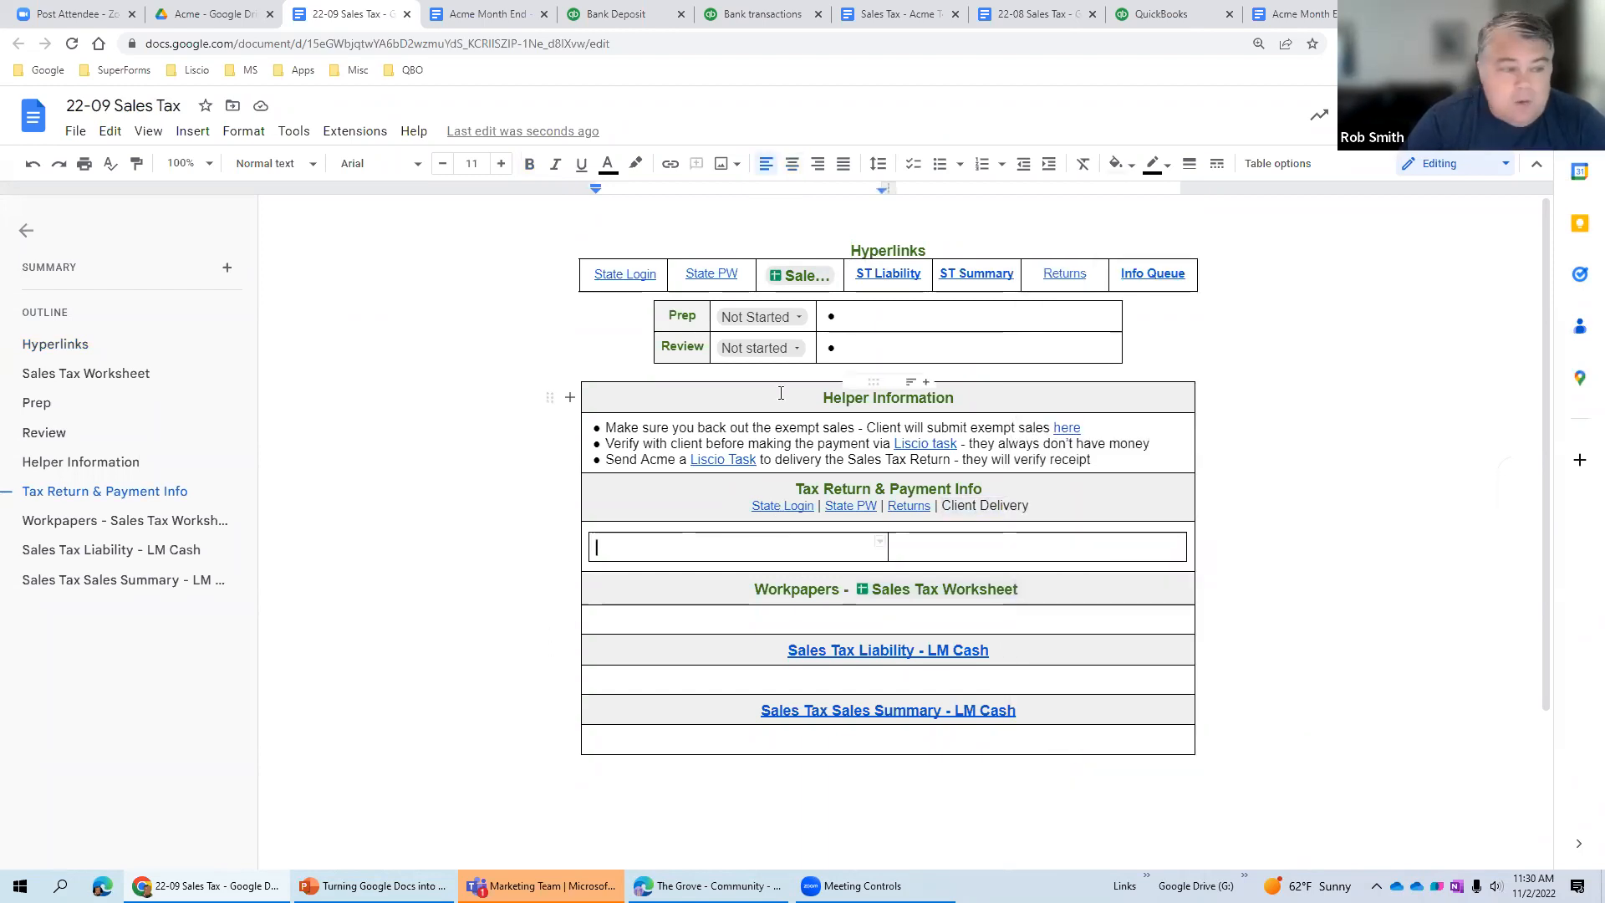
- Open the State Login link in the Hyperlinks row of the 22-09 Sales Tax document
{"action": "left_click", "coordinate": [633, 276]}
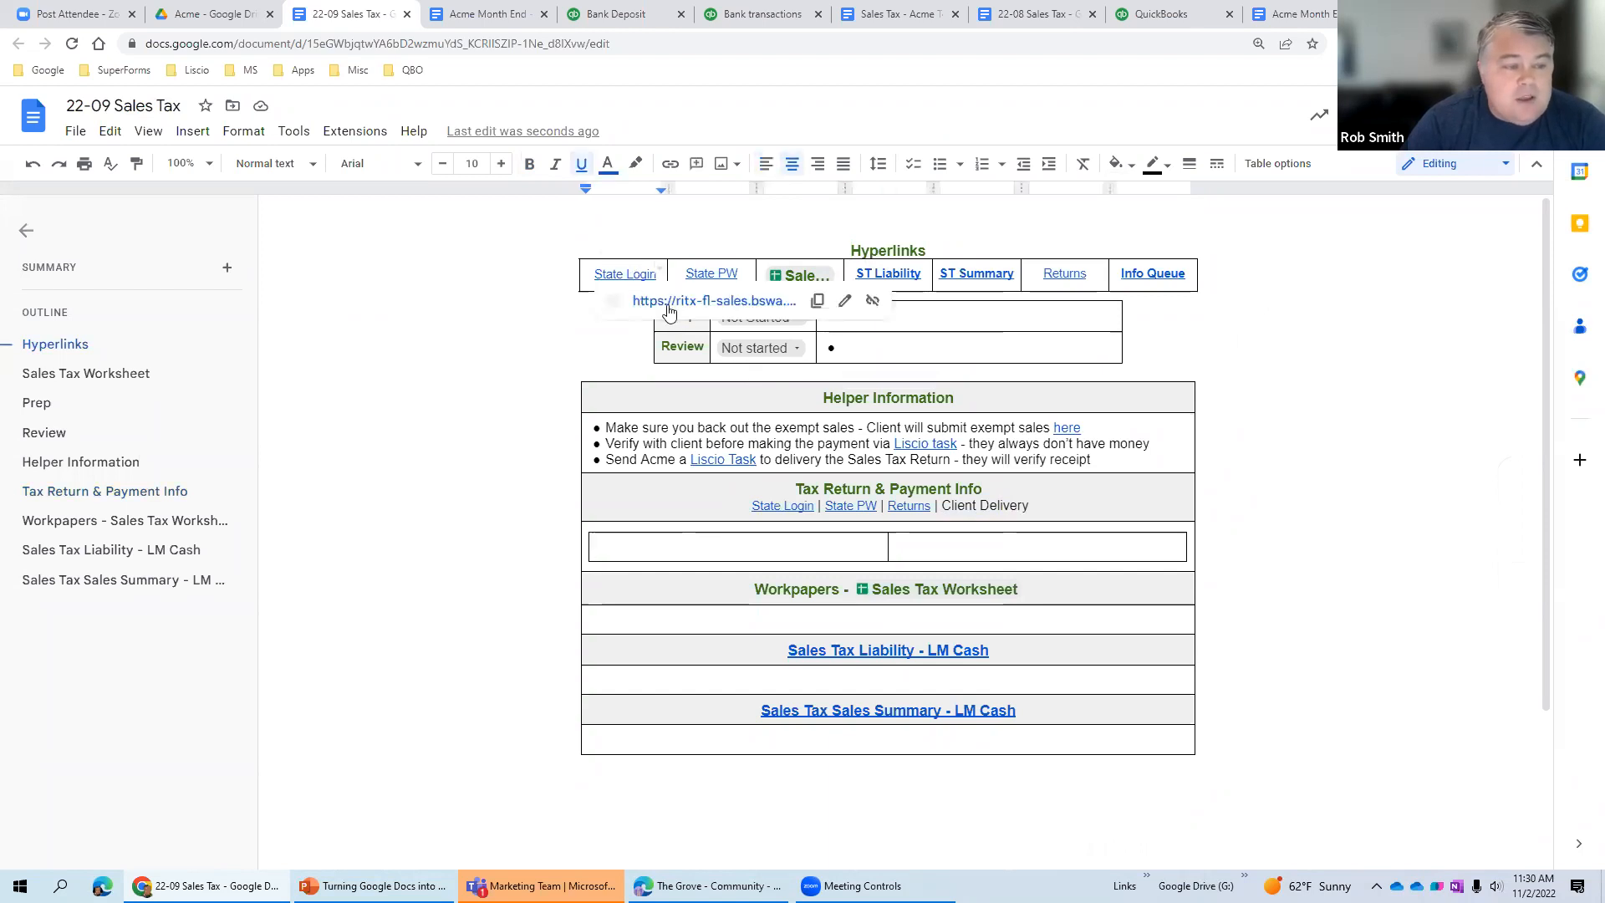
{"action": "left_click", "coordinate": [680, 302]}
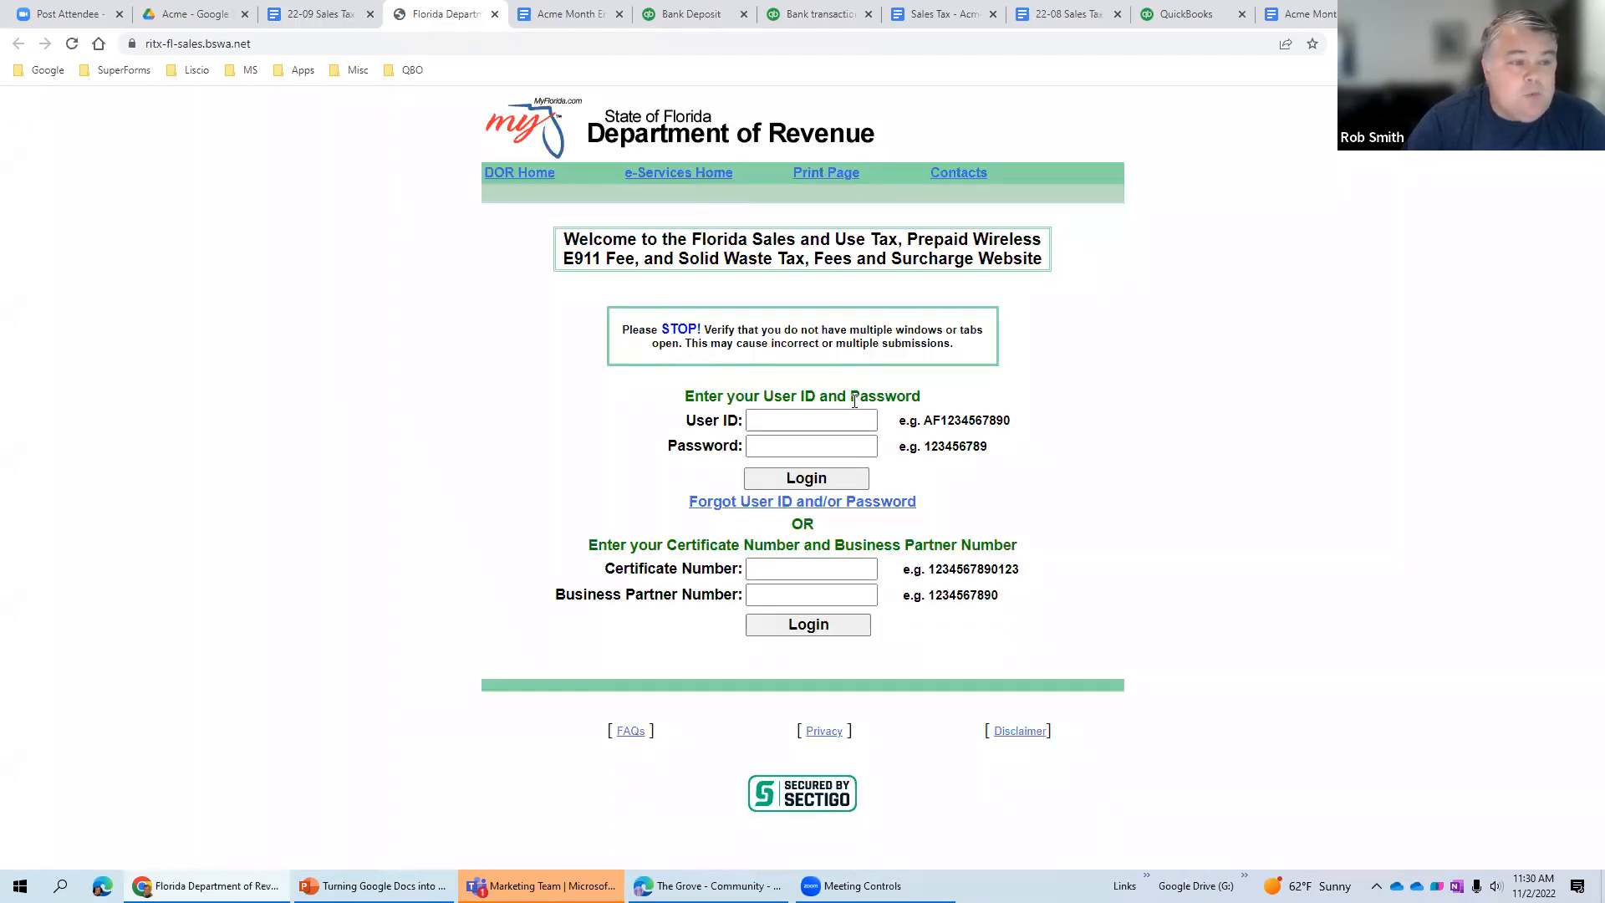
- Close the Florida Department of Revenue page and open the State PW link in the Hyperlinks row to view Acme's stored logins
{"action": "left_click", "coordinate": [496, 15]}
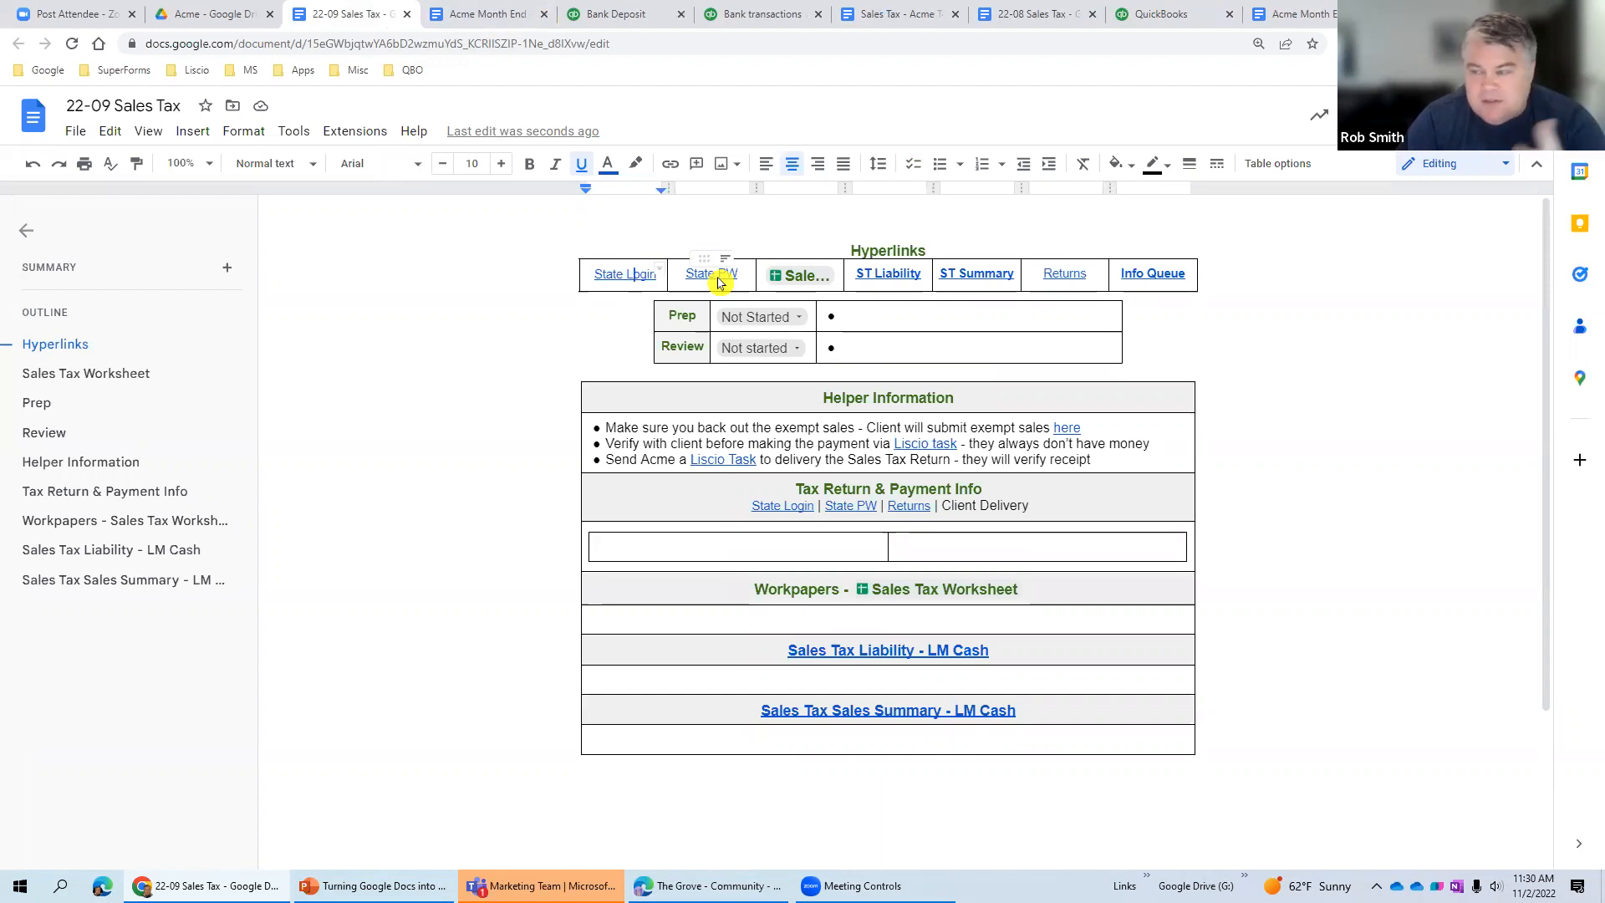
{"action": "left_click", "coordinate": [717, 281]}
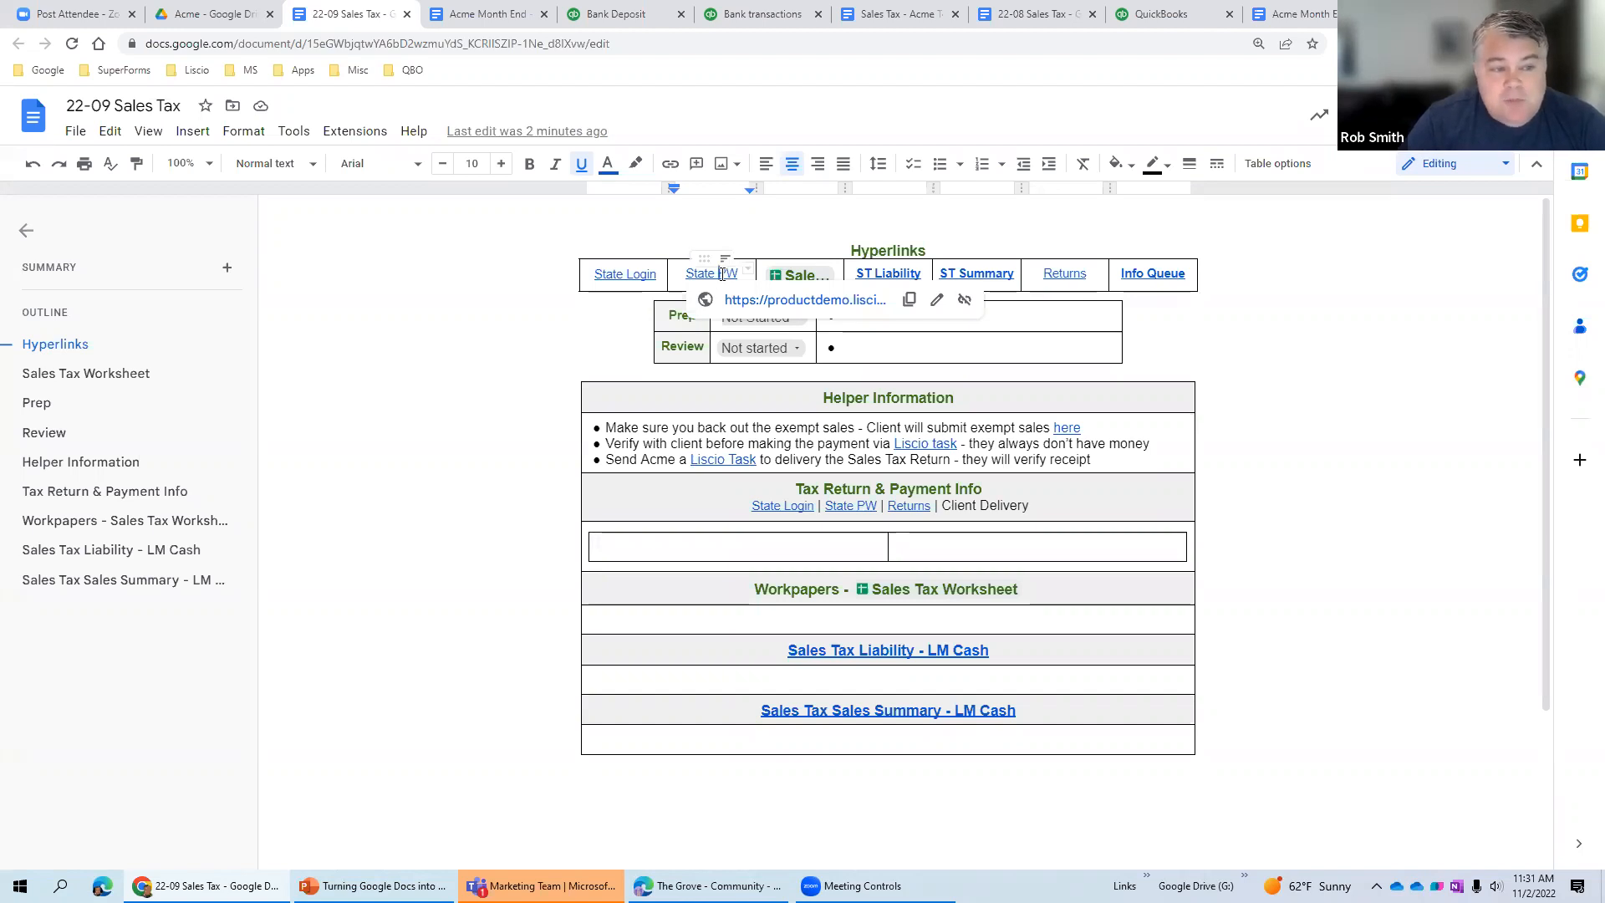
{"action": "left_click", "coordinate": [786, 301]}
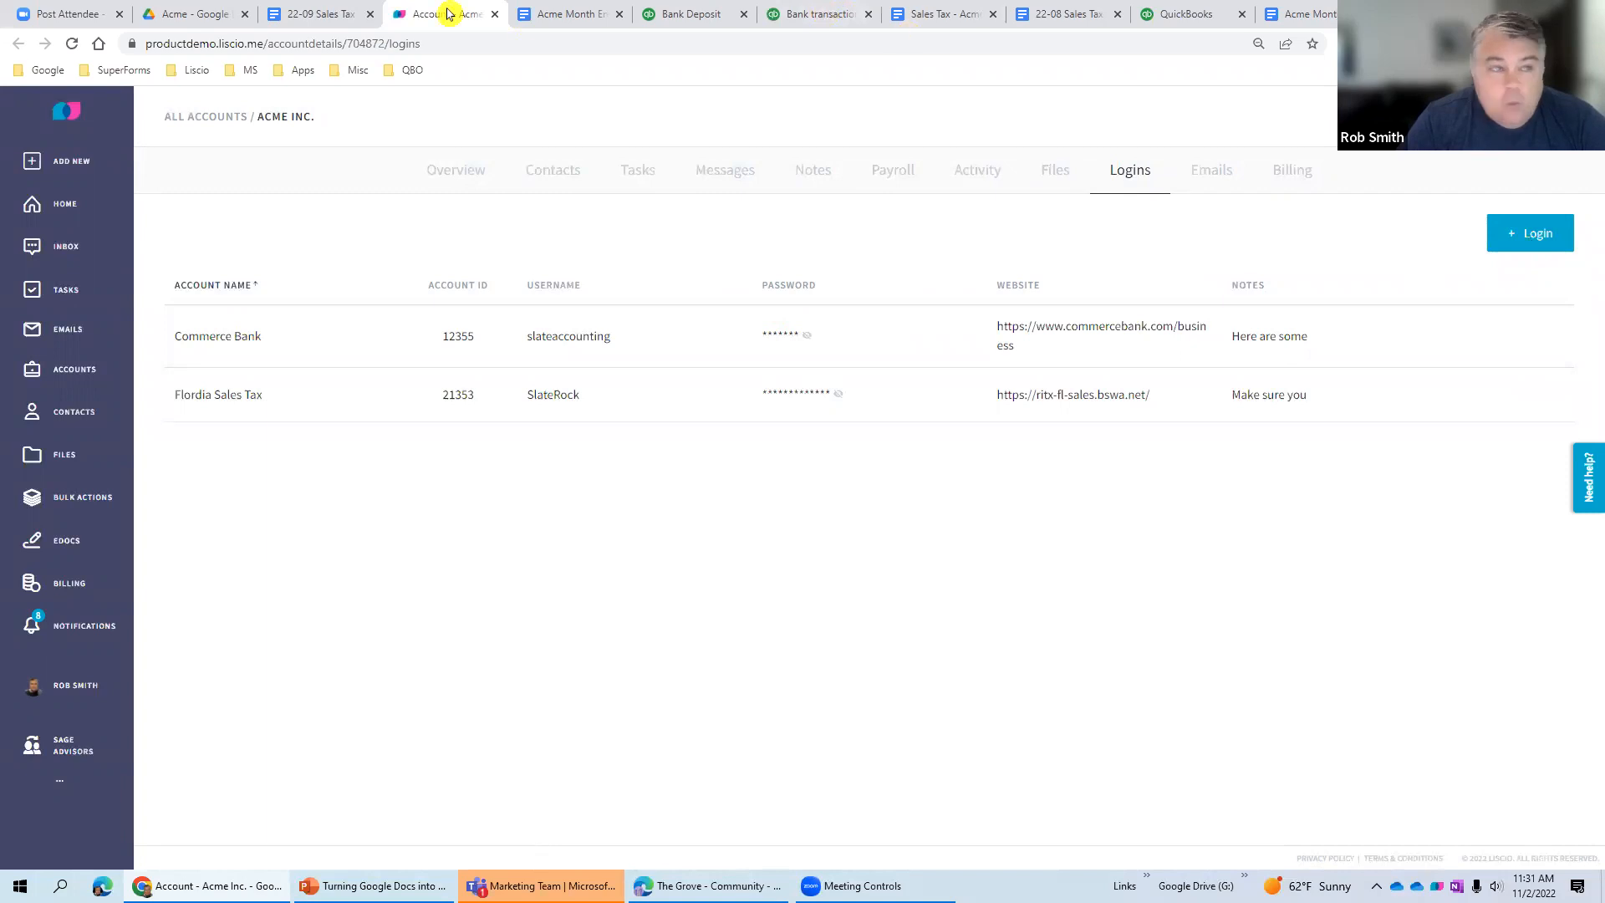
{"action": "left_click", "coordinate": [320, 14]}
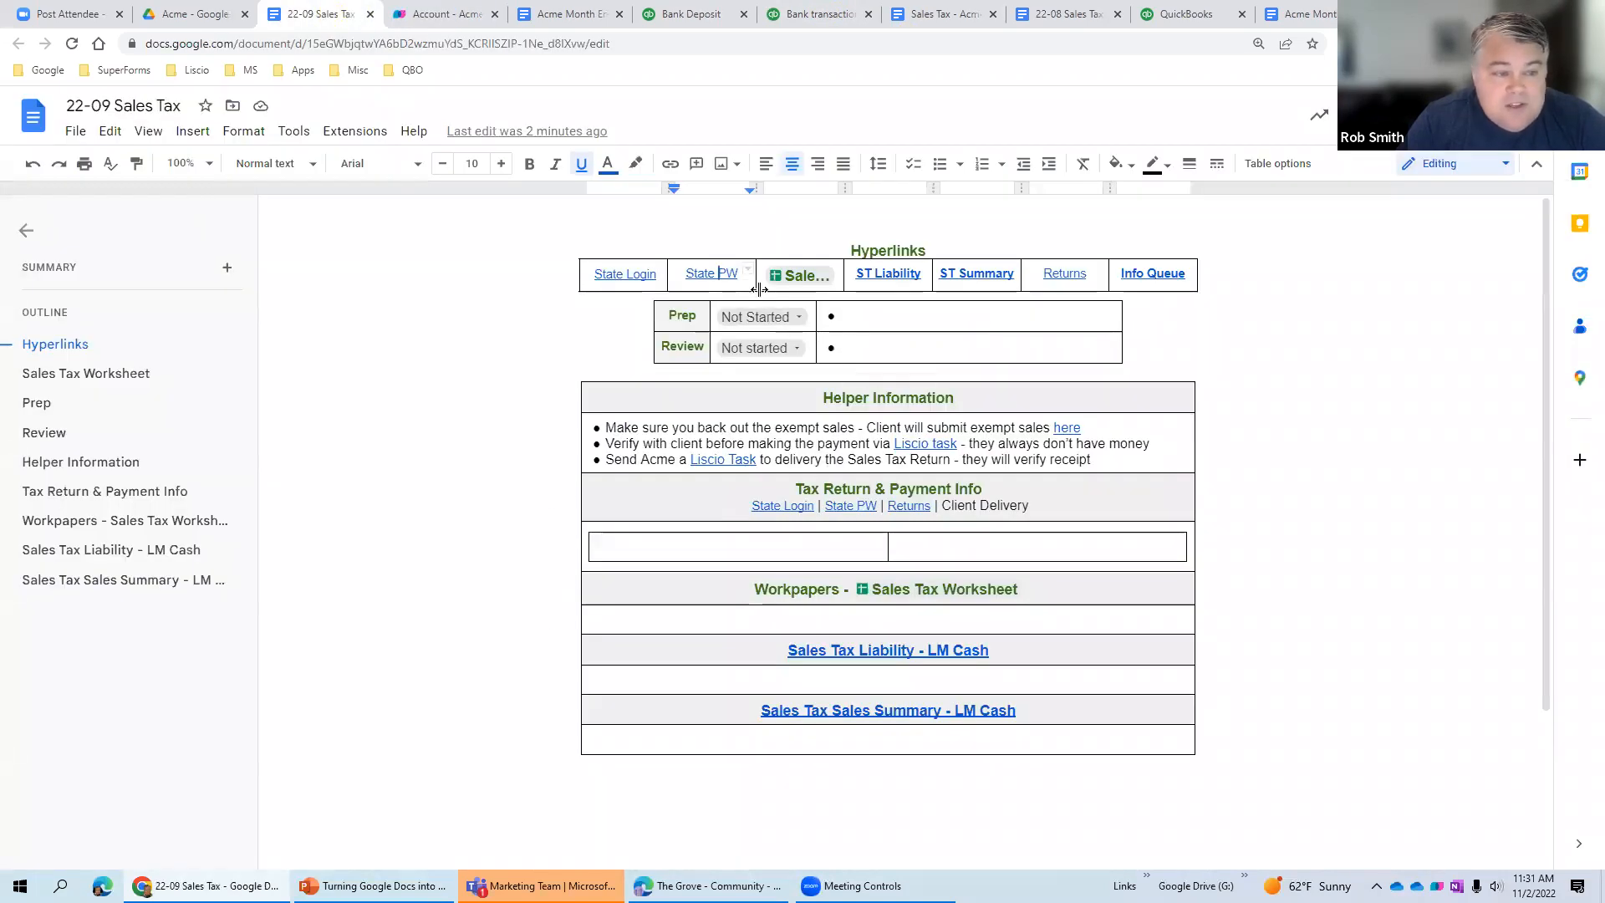
{"action": "left_click", "coordinate": [722, 274]}
{"action": "left_click", "coordinate": [756, 301]}
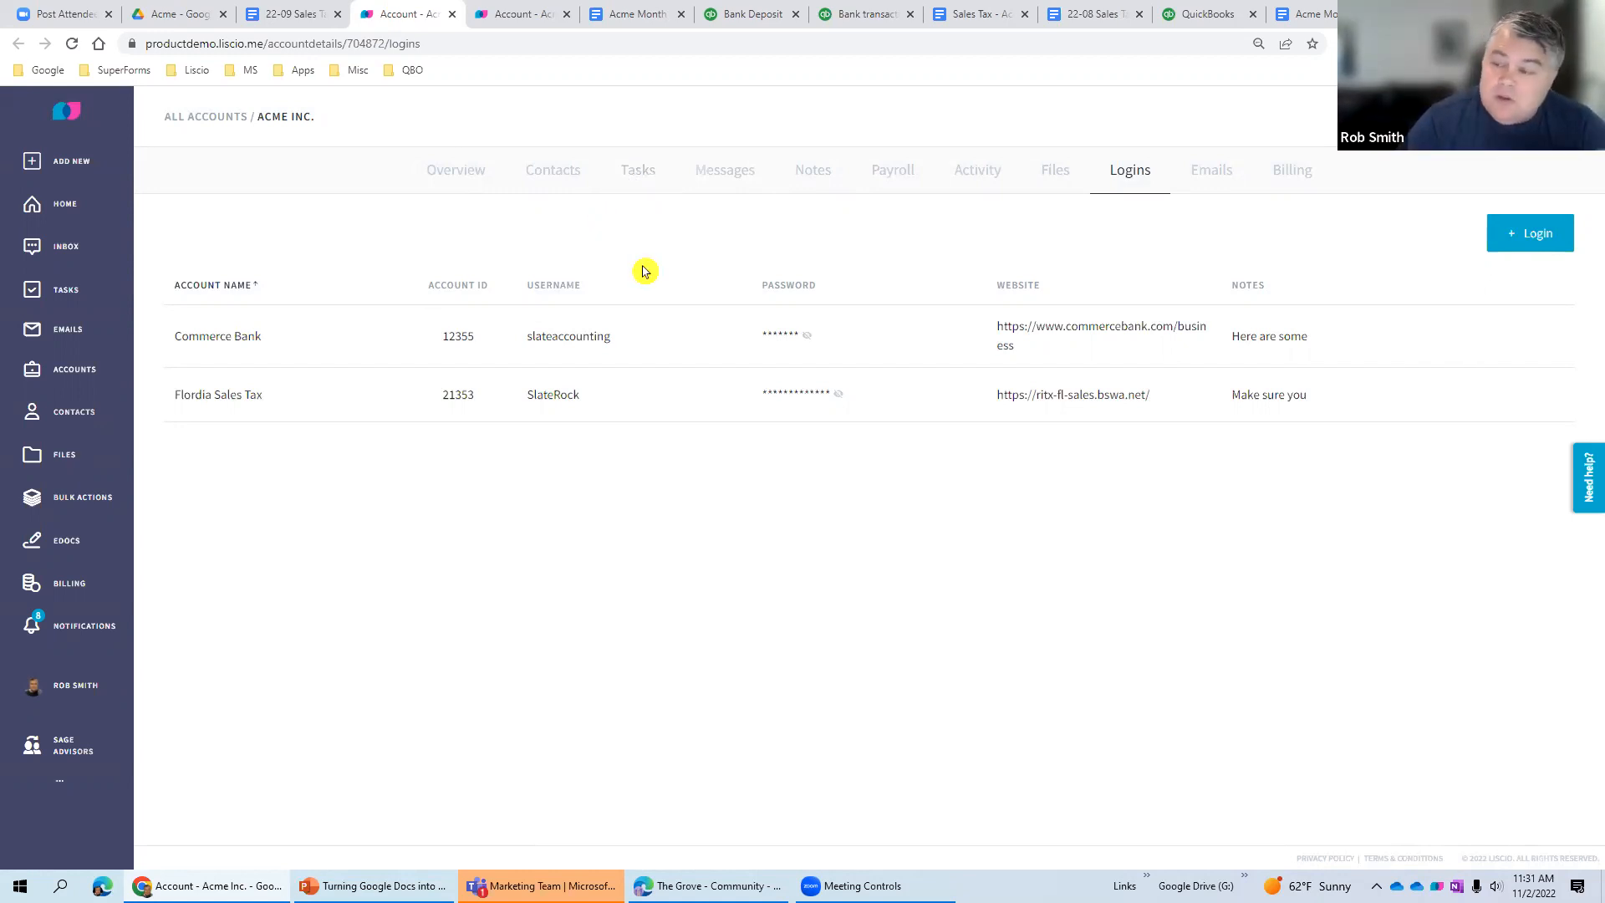
- Open the Sales Tax Worksheet from the Hyperlinks row of the 22-09 document and examine its sales amounts, tax rate and tax formulas
{"action": "left_click", "coordinate": [280, 14]}
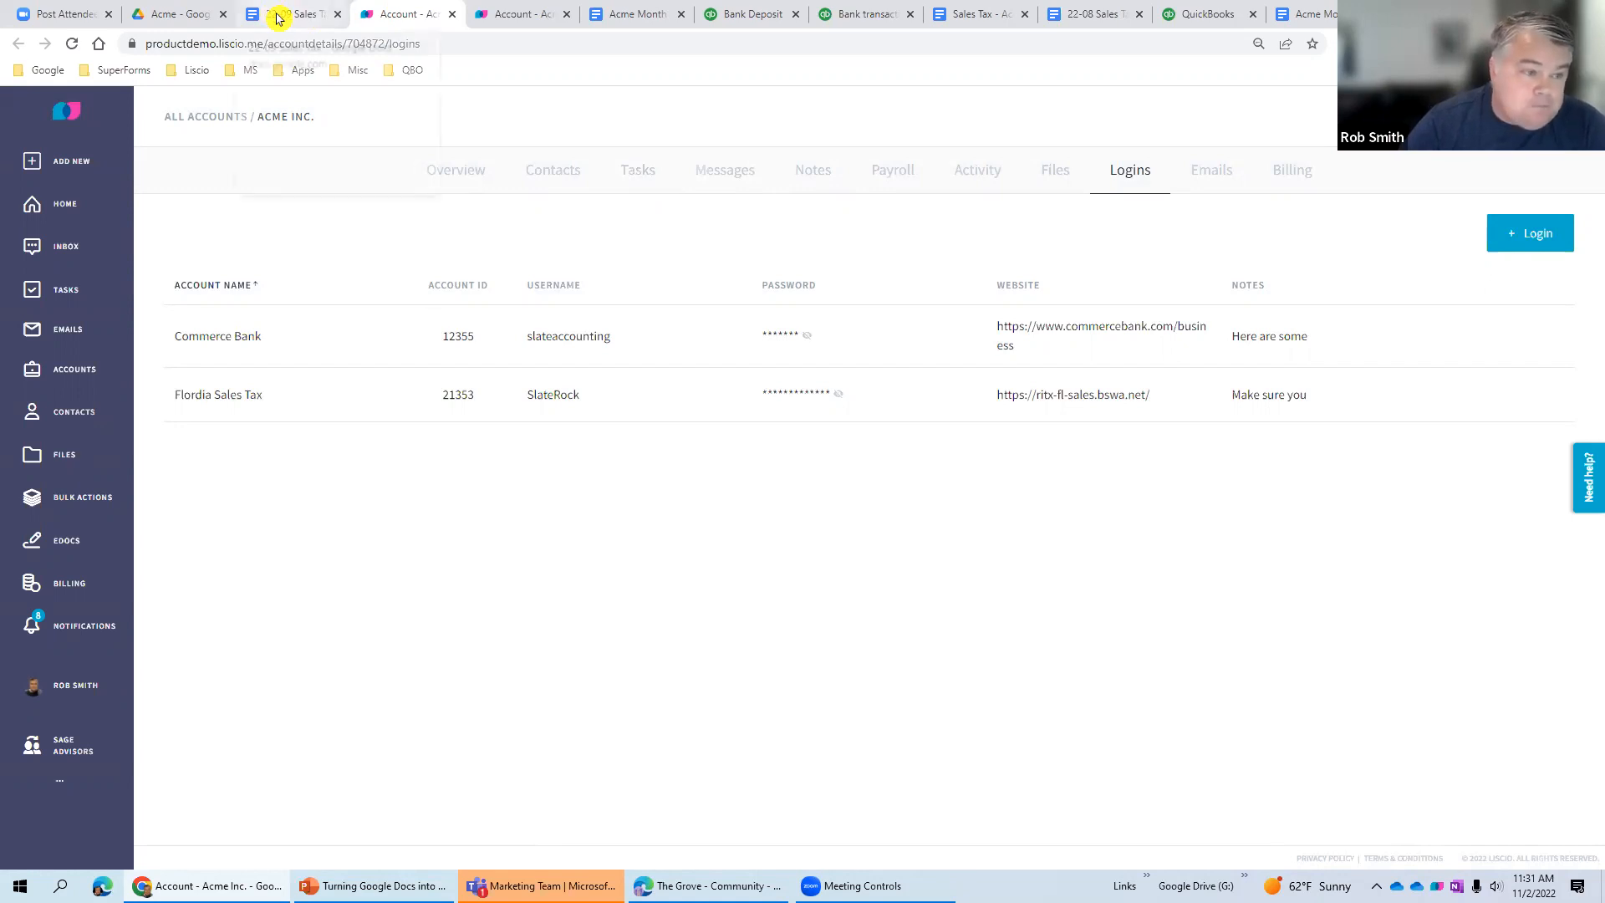
{"action": "mouse_move", "coordinate": [804, 277]}
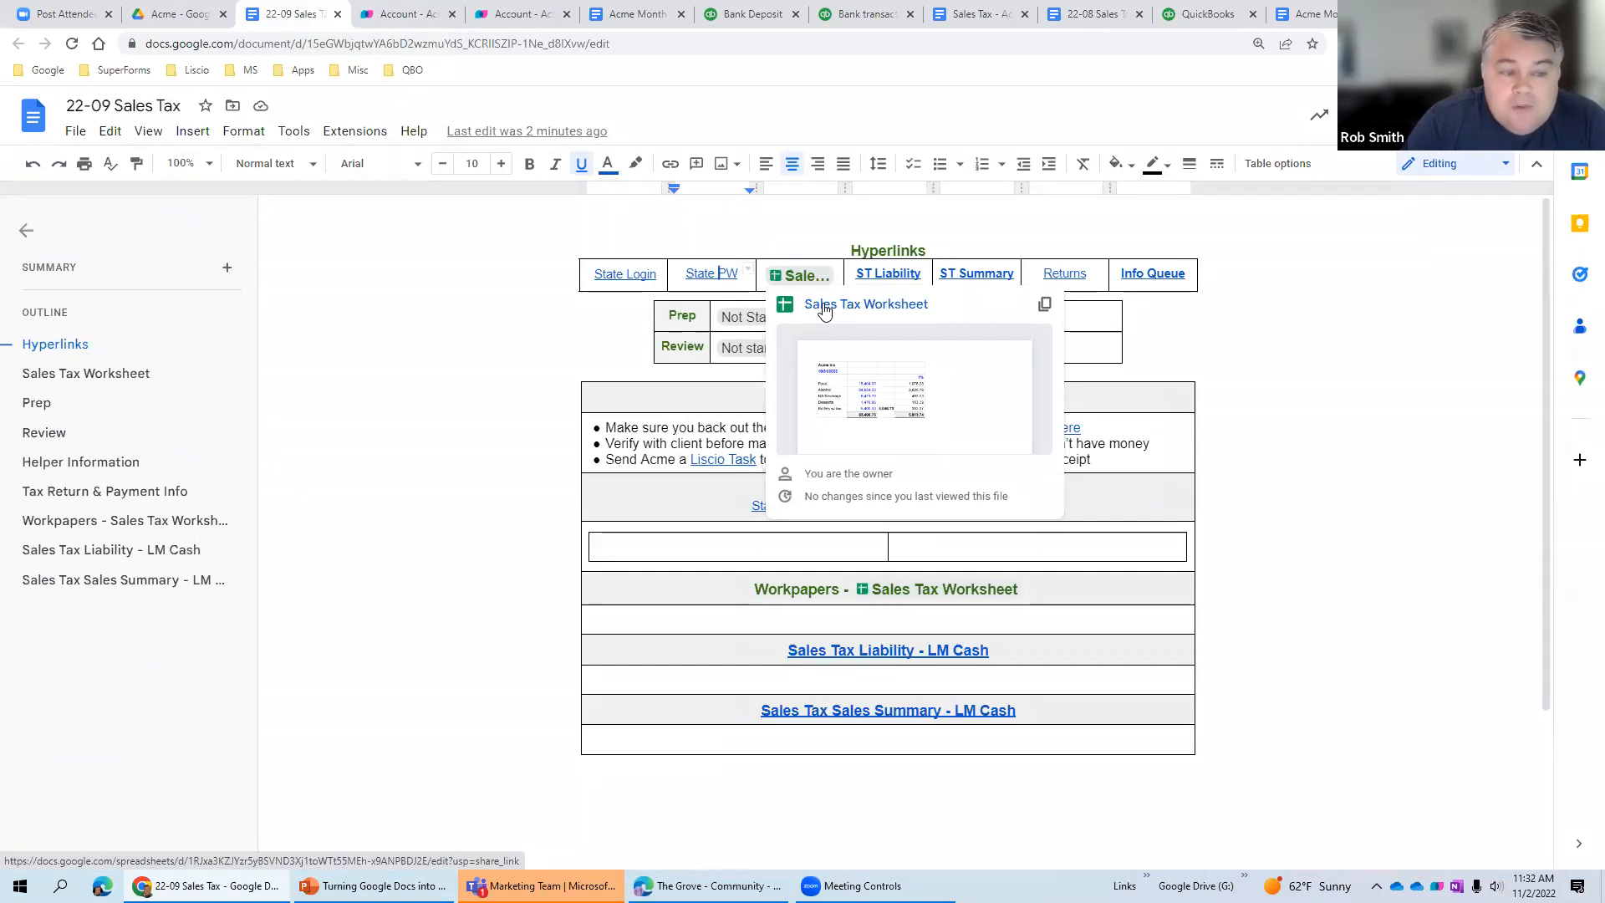
{"action": "left_click", "coordinate": [824, 307]}
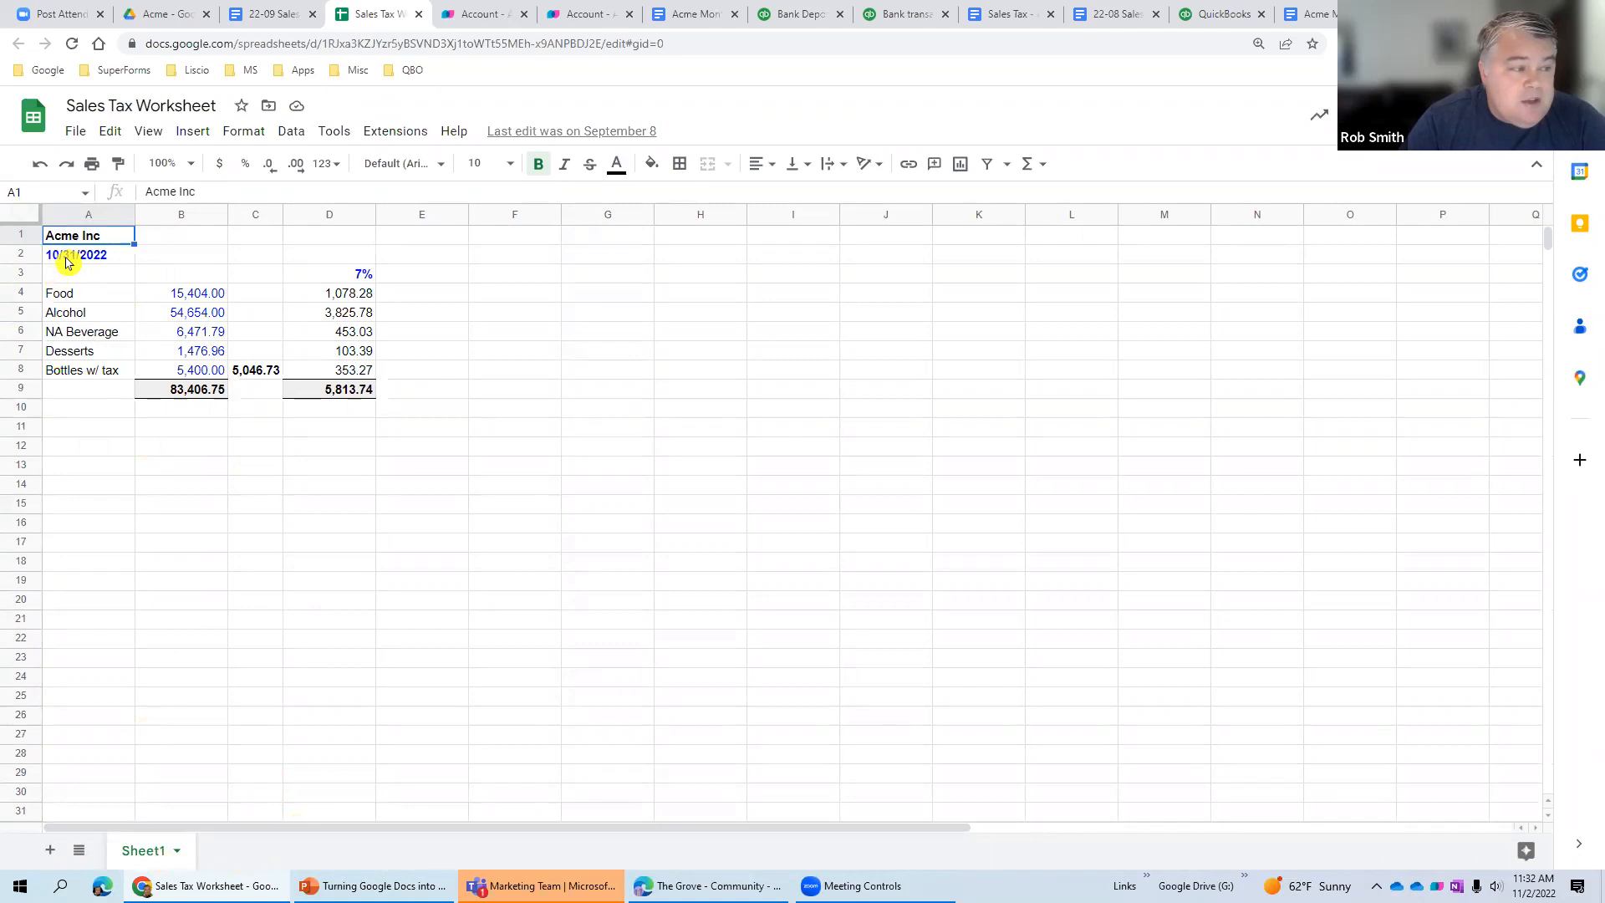
{"action": "left_click", "coordinate": [205, 294]}
{"action": "left_click", "coordinate": [347, 274]}
{"action": "left_click", "coordinate": [343, 333]}
{"action": "left_click", "coordinate": [191, 341]}
{"action": "left_click", "coordinate": [356, 271]}
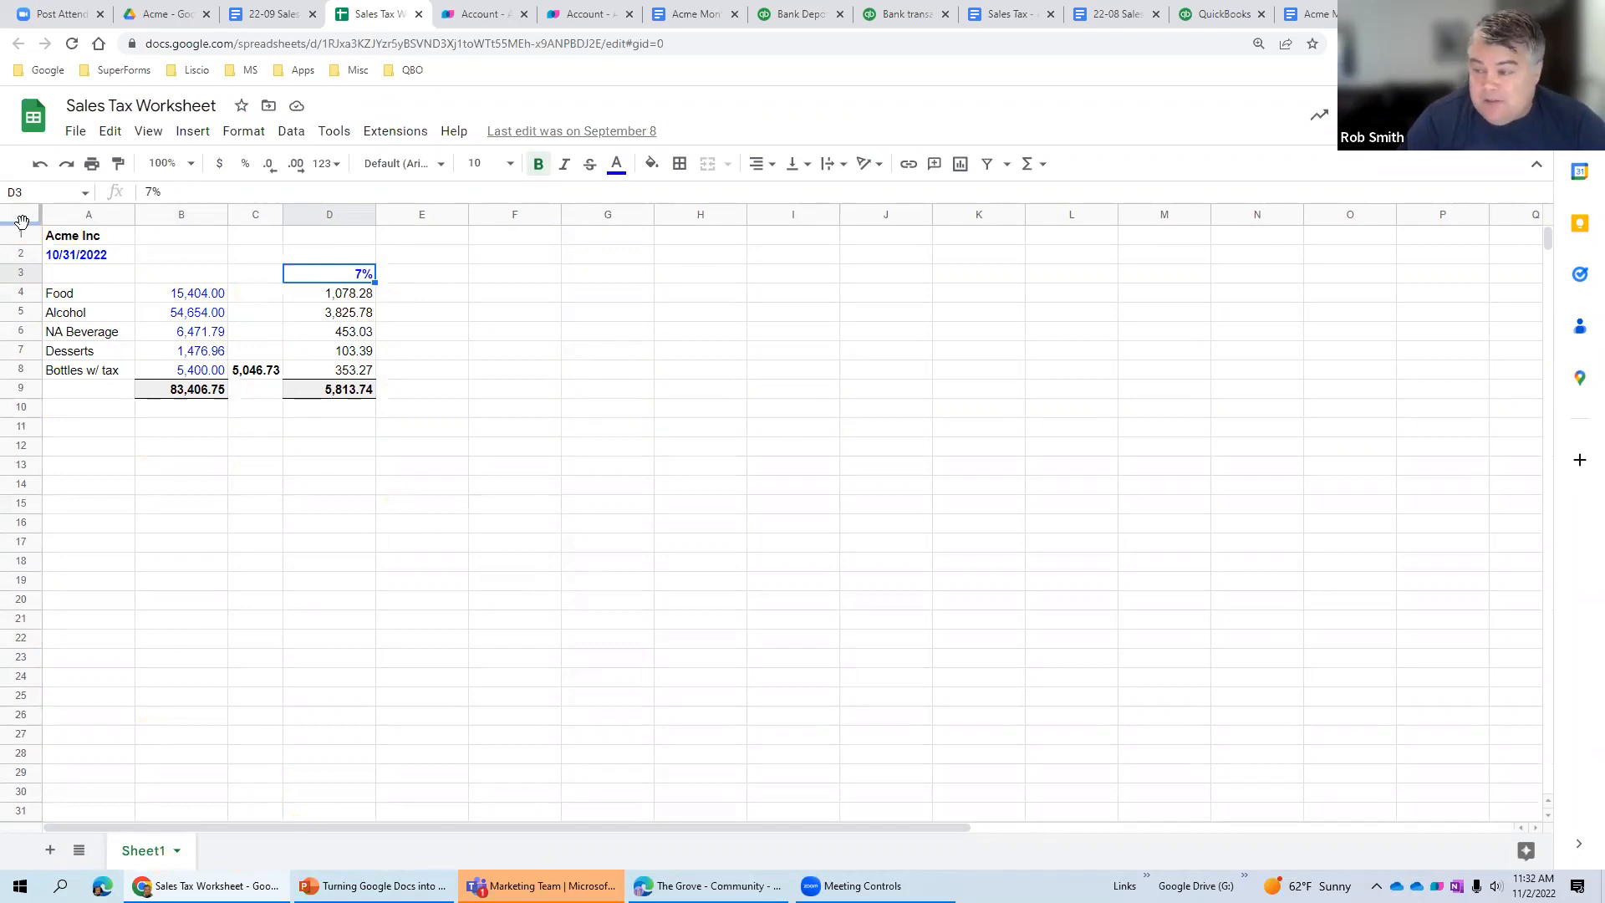
{"action": "left_click", "coordinate": [180, 316]}
{"action": "left_click", "coordinate": [355, 333]}
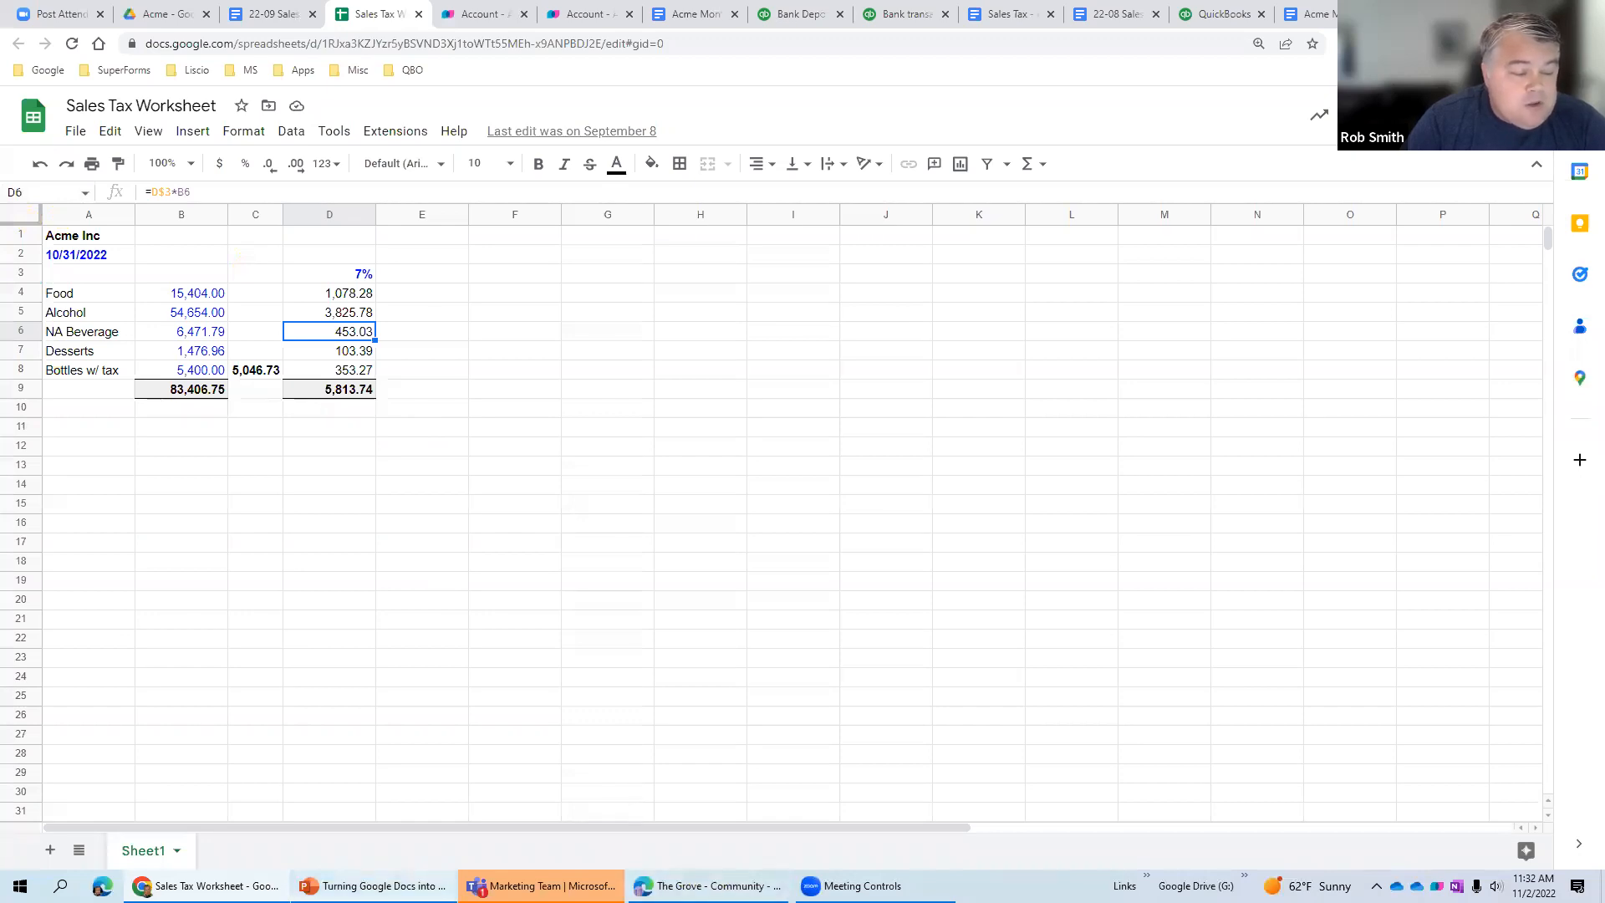
- Return to the 22-09 Sales Tax document and open the linked Sales Tax Sales Summary - LM Cash report in QuickBooks
{"action": "left_click", "coordinate": [266, 14]}
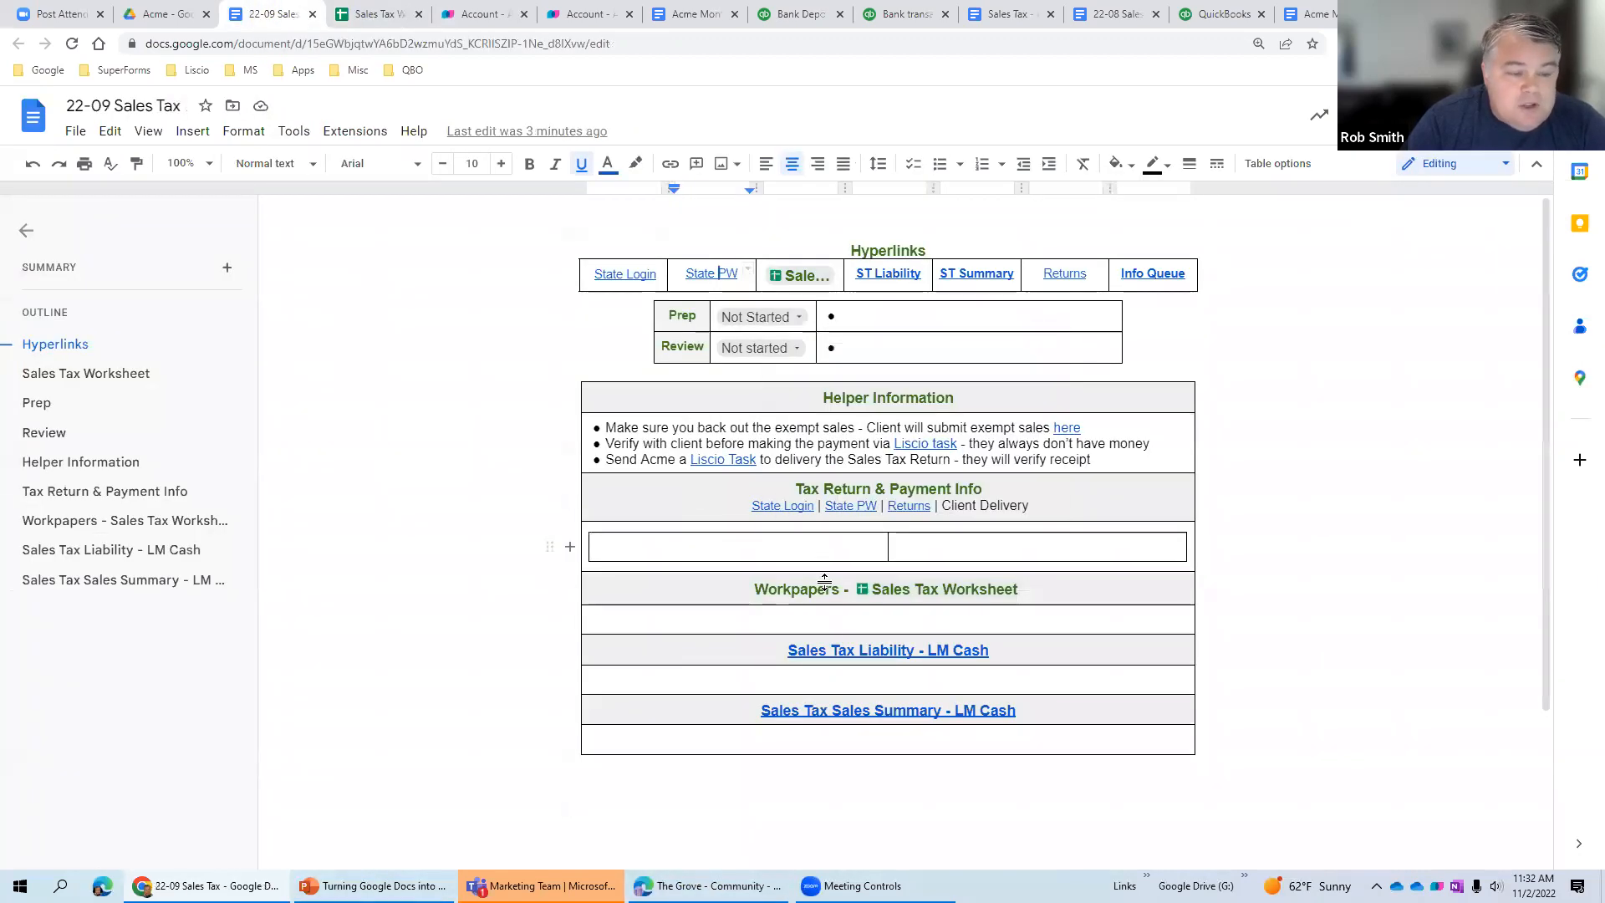
{"action": "left_click", "coordinate": [836, 630]}
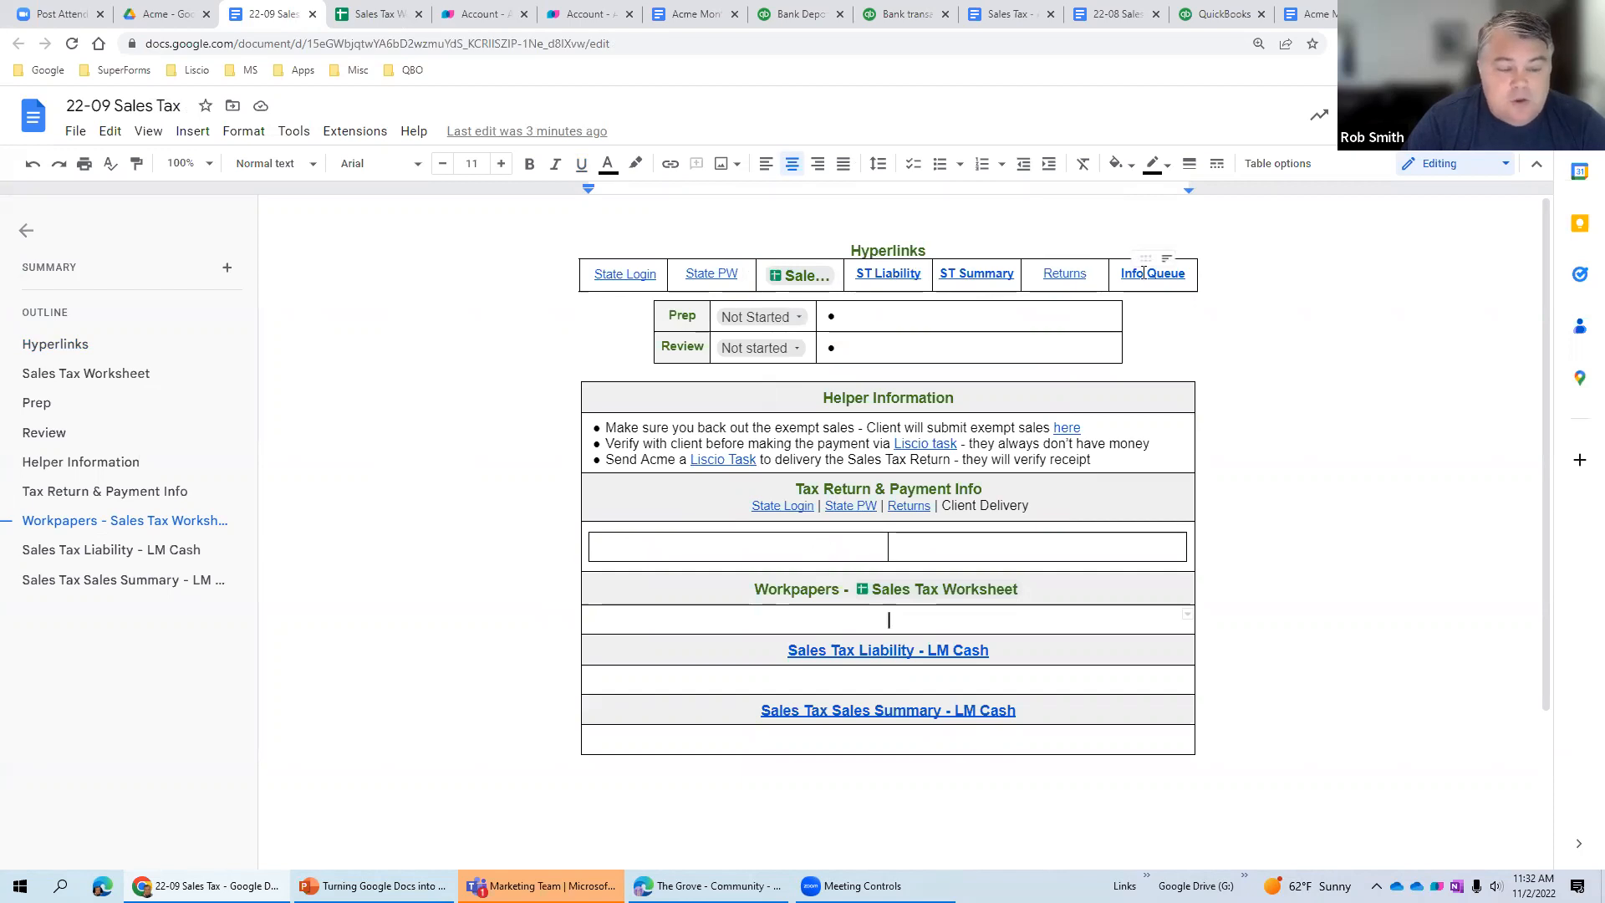
{"action": "left_click", "coordinate": [881, 715]}
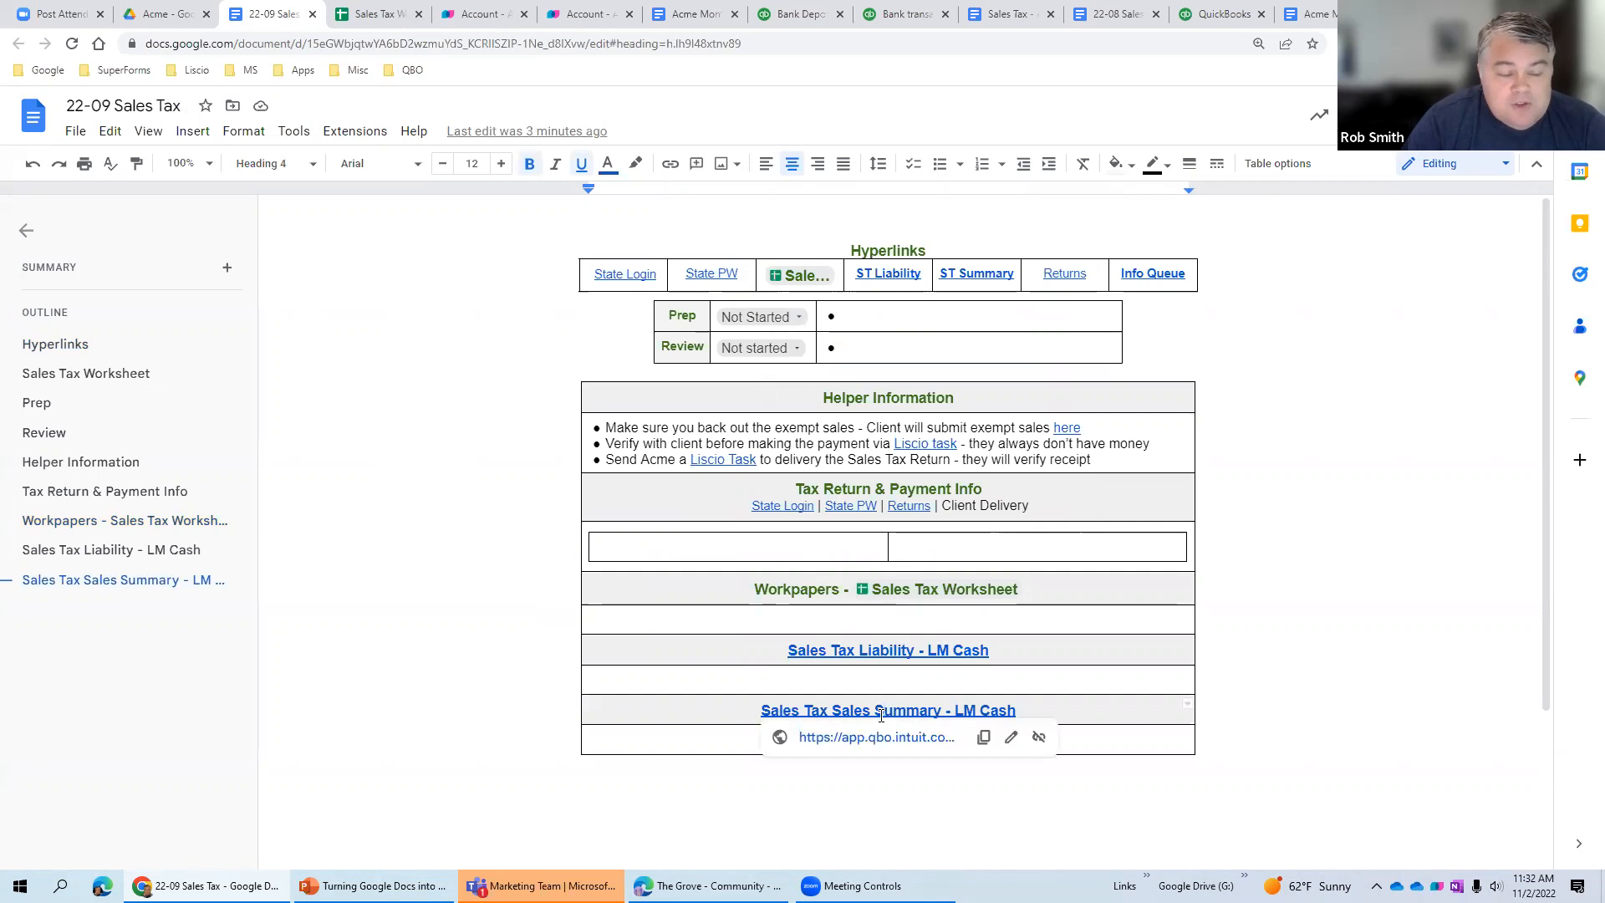
{"action": "left_click", "coordinate": [878, 738]}
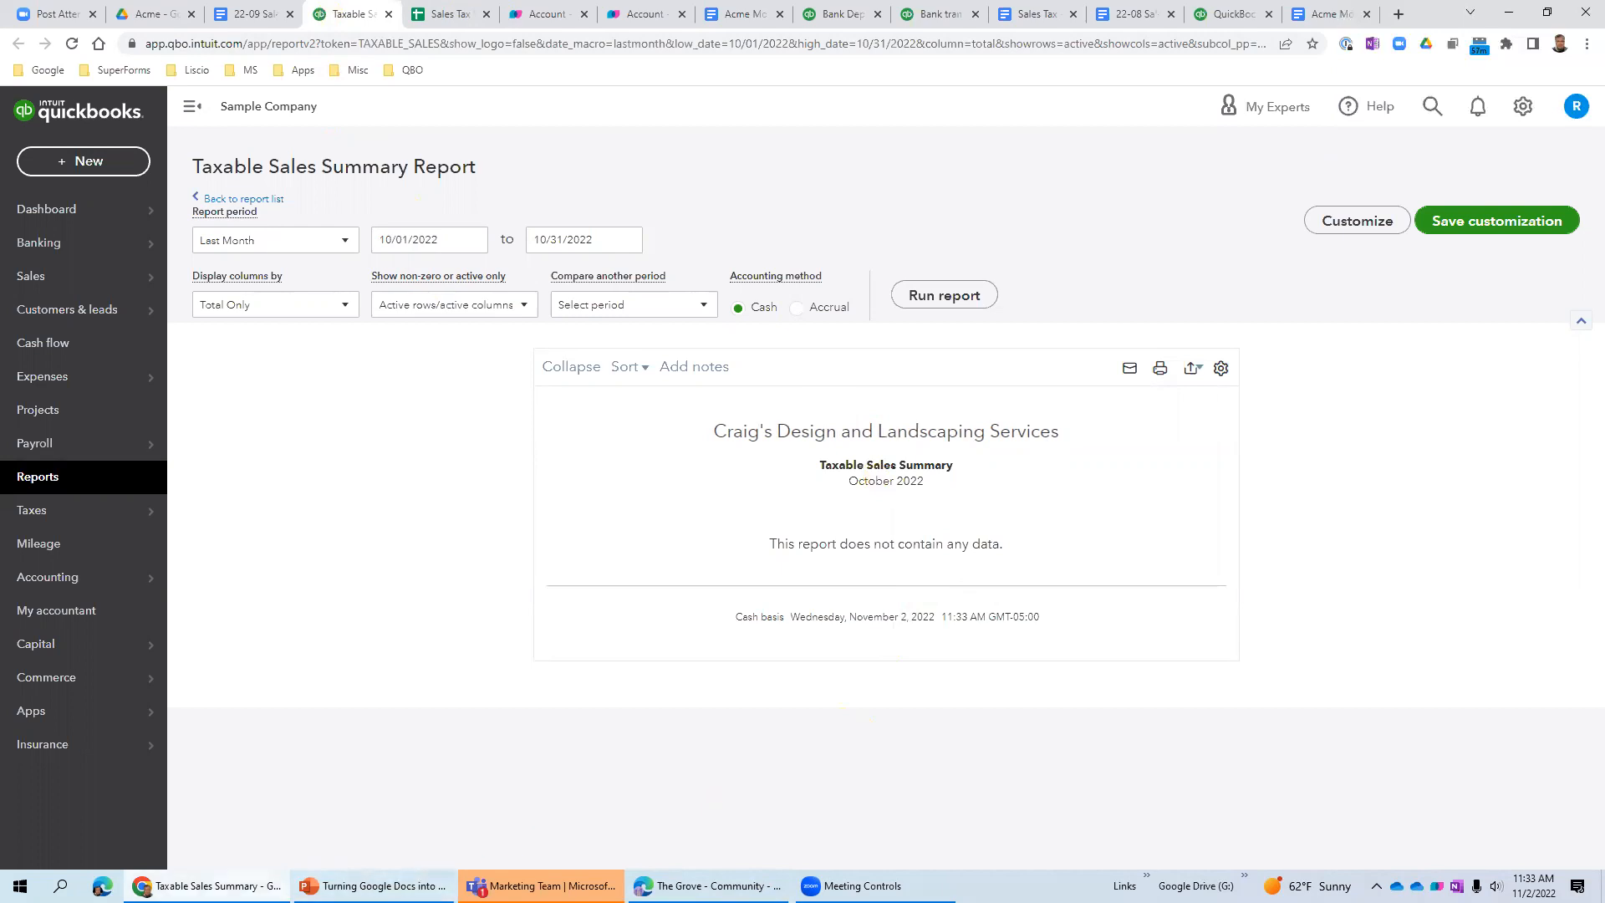
- Capture the body of the Taxable Sales Summary report with Snagit and copy the captured image
{"action": "mouse_move", "coordinate": [206, 886]}
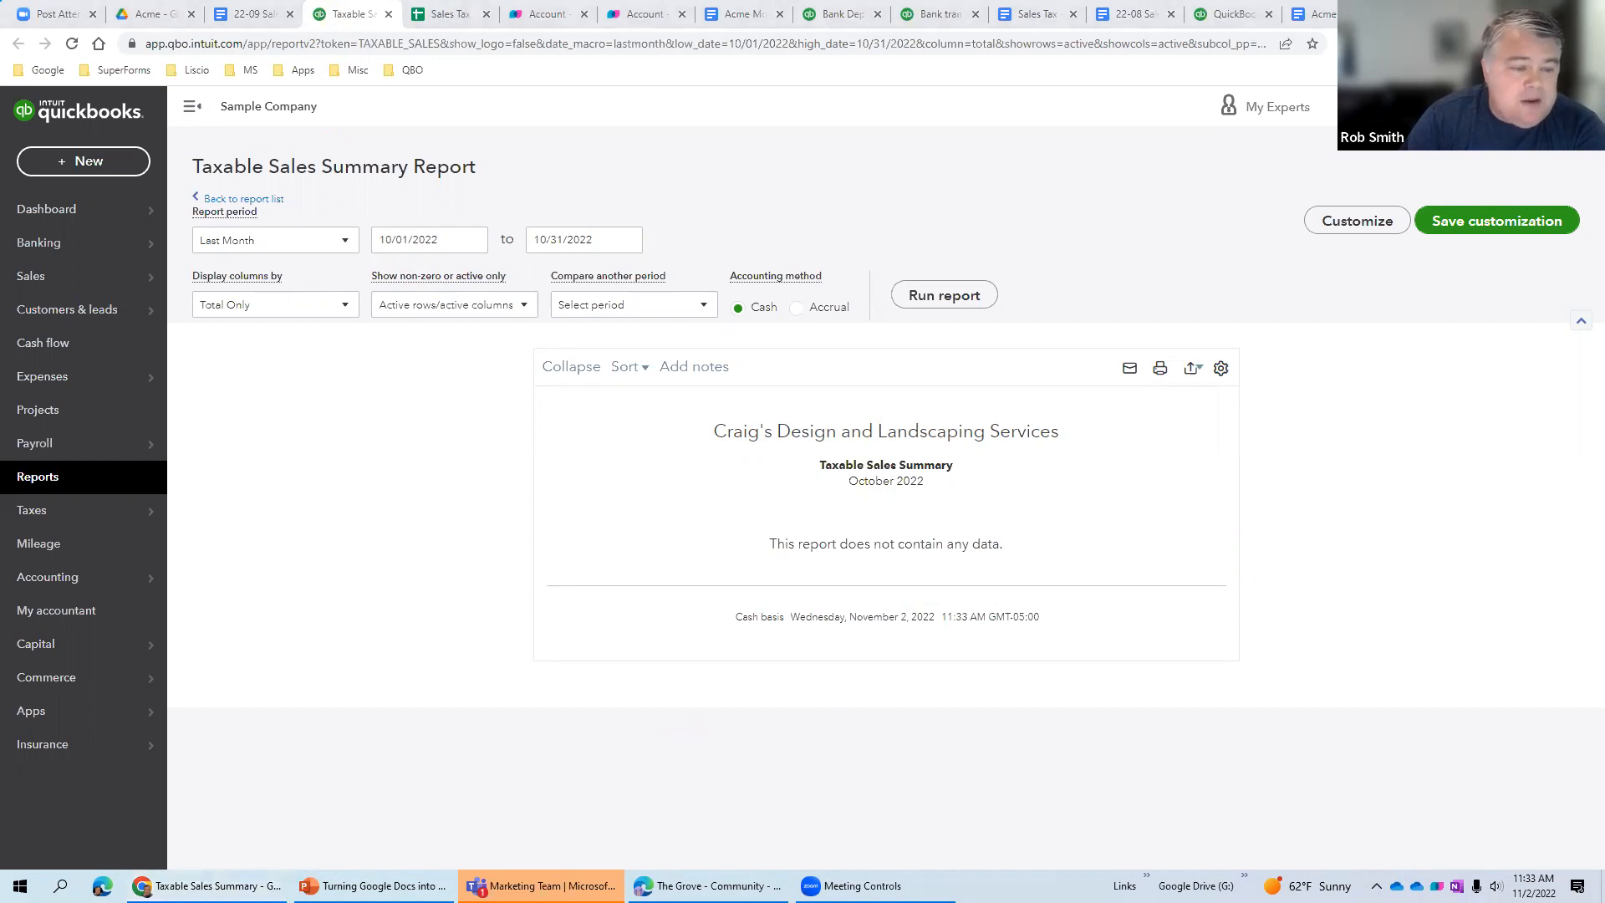
{"action": "key", "text": "Print"}
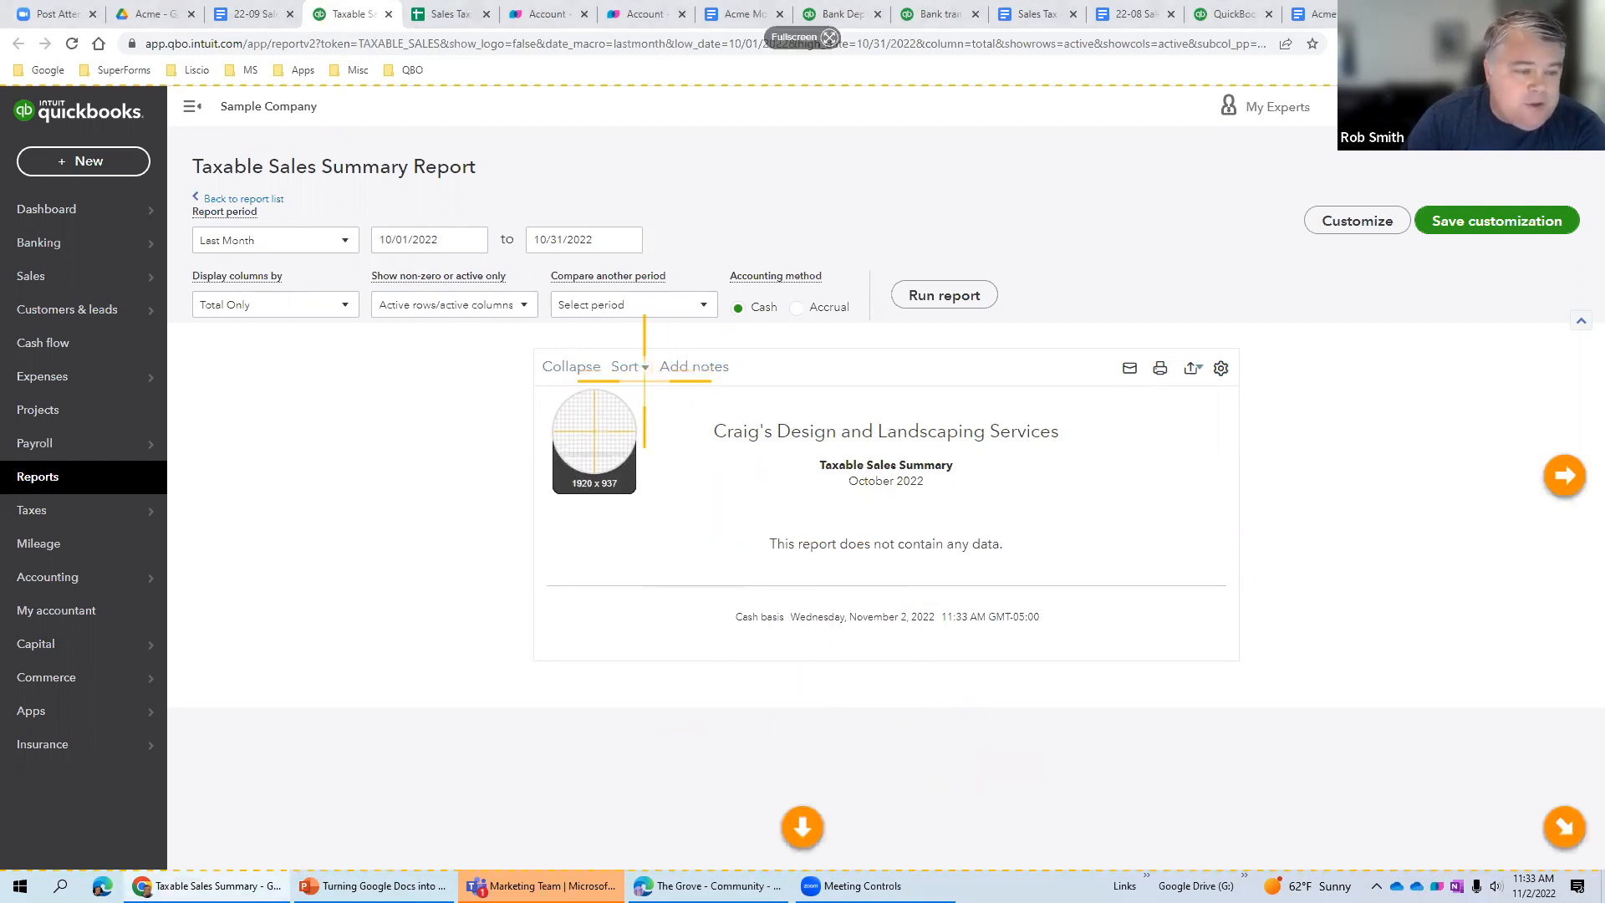
{"action": "left_click_drag", "start_coordinate": [587, 378], "coordinate": [1234, 599]}
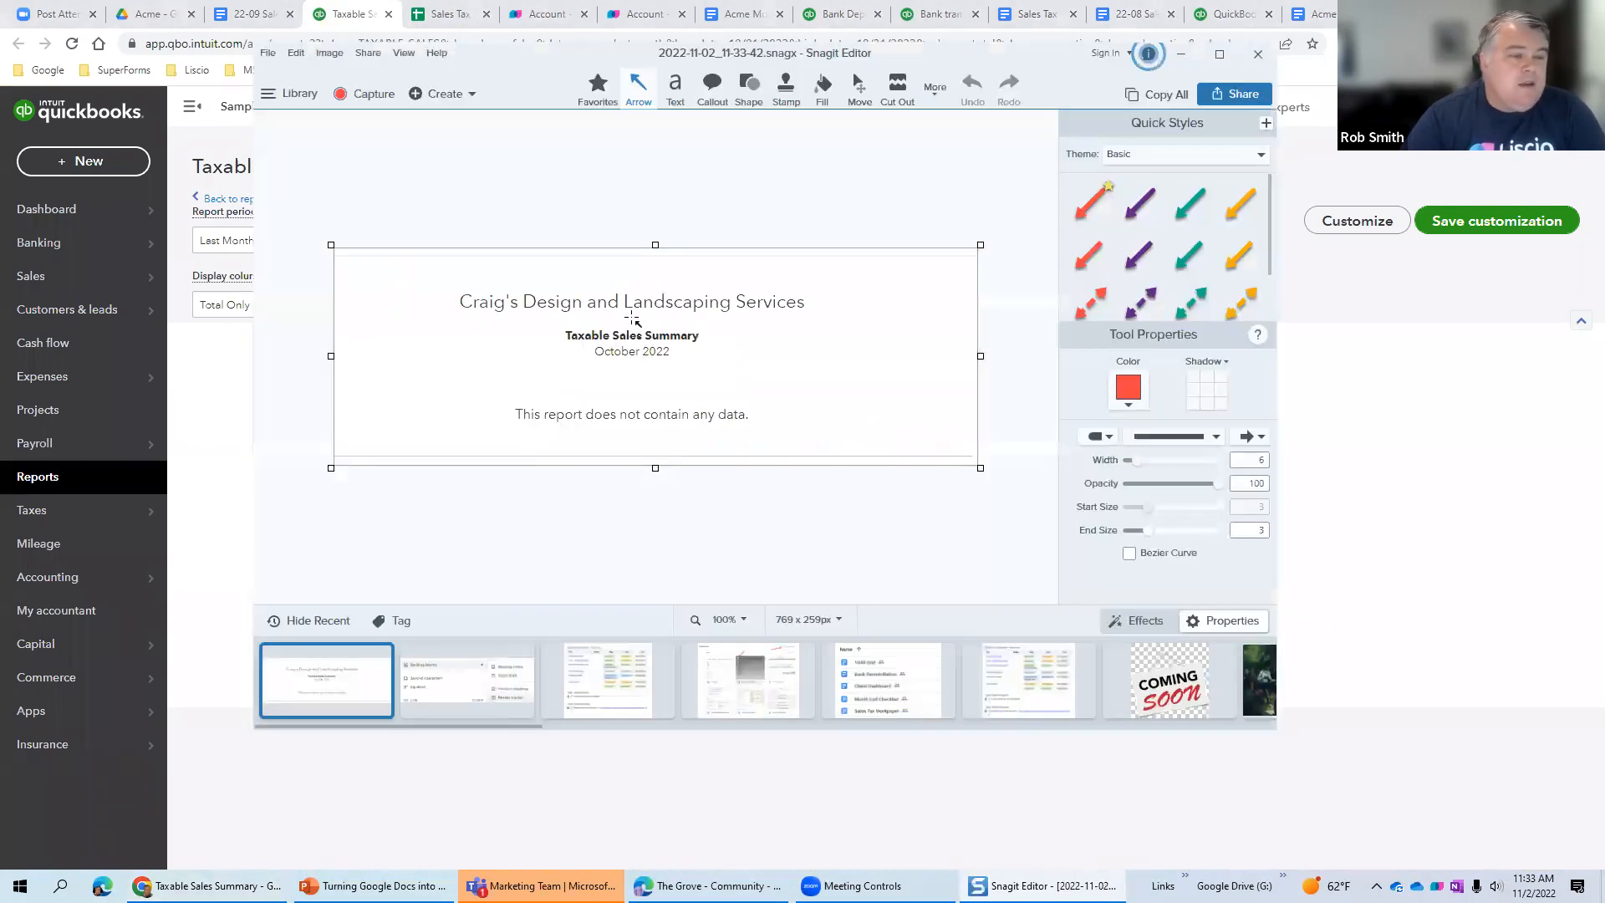
{"action": "right_click", "coordinate": [633, 316]}
{"action": "left_click", "coordinate": [677, 328]}
{"action": "left_click", "coordinate": [1181, 53]}
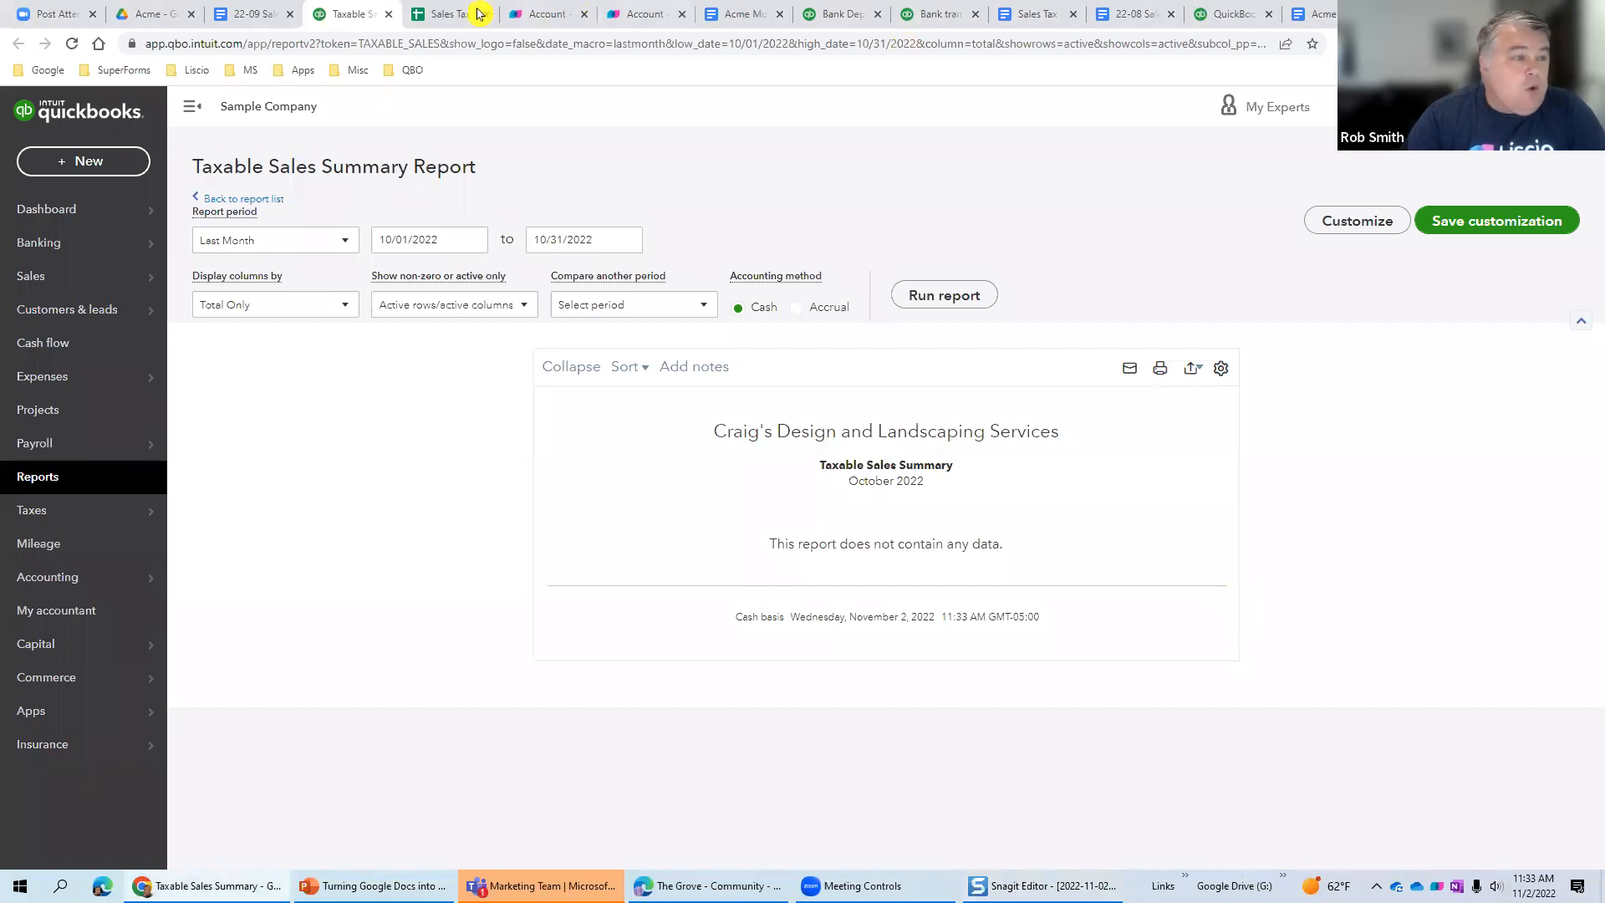
- Paste the report capture into the empty row below Sales Tax Sales Summary - LM Cash in the 22-09 Sales Tax document
{"action": "left_click", "coordinate": [268, 14]}
{"action": "left_click", "coordinate": [799, 738]}
{"action": "key", "text": "ctrl+v"}
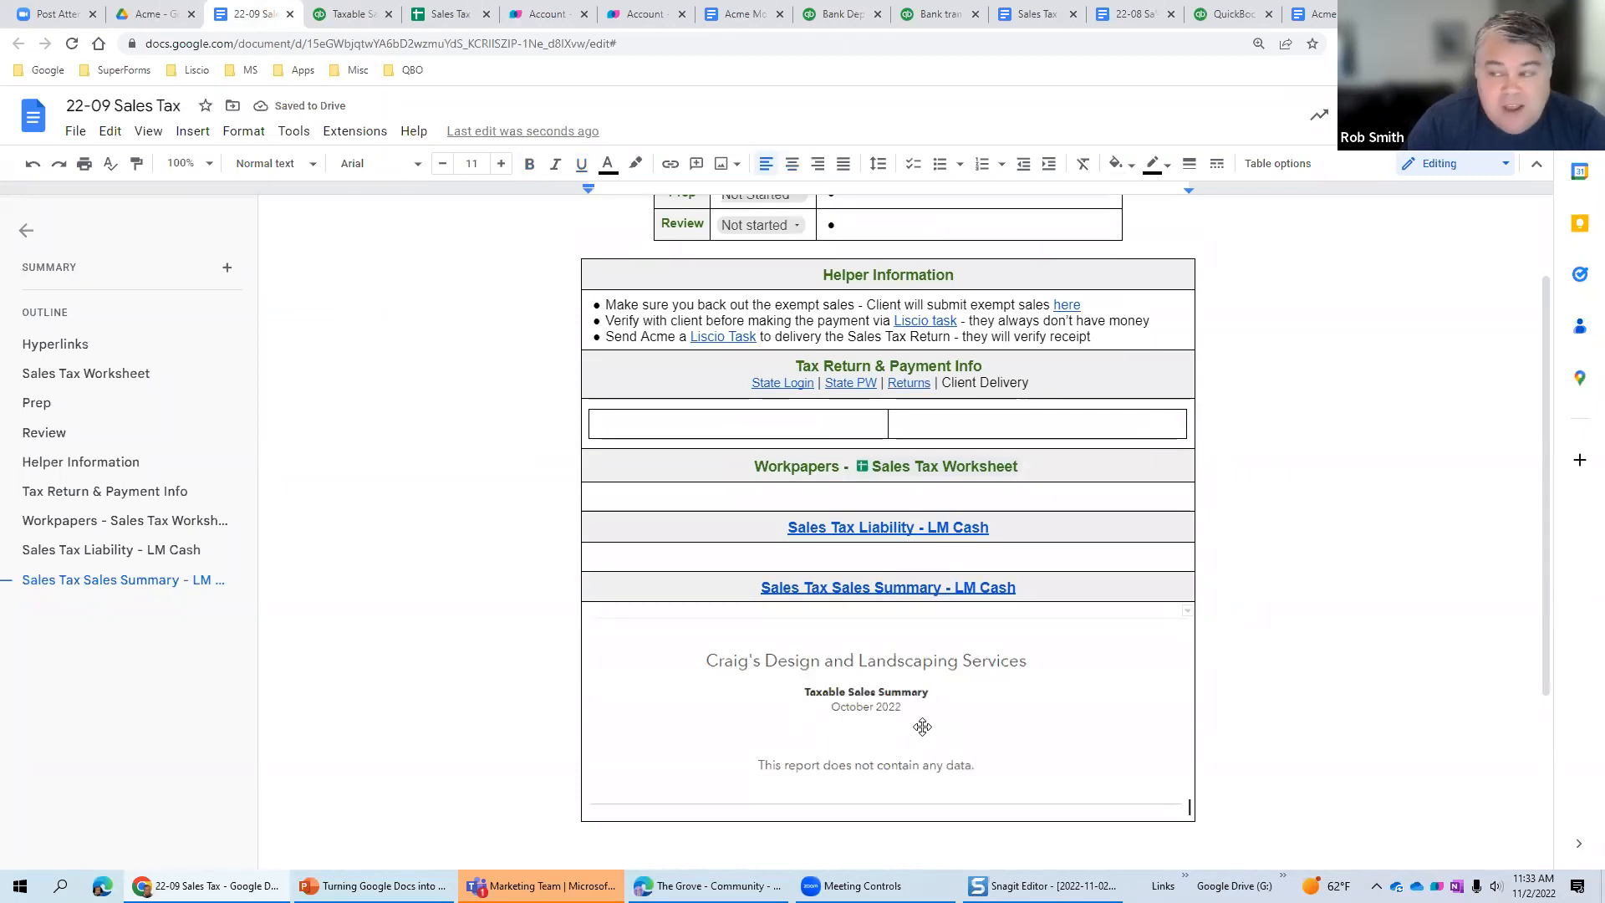
{"action": "left_click", "coordinate": [961, 710]}
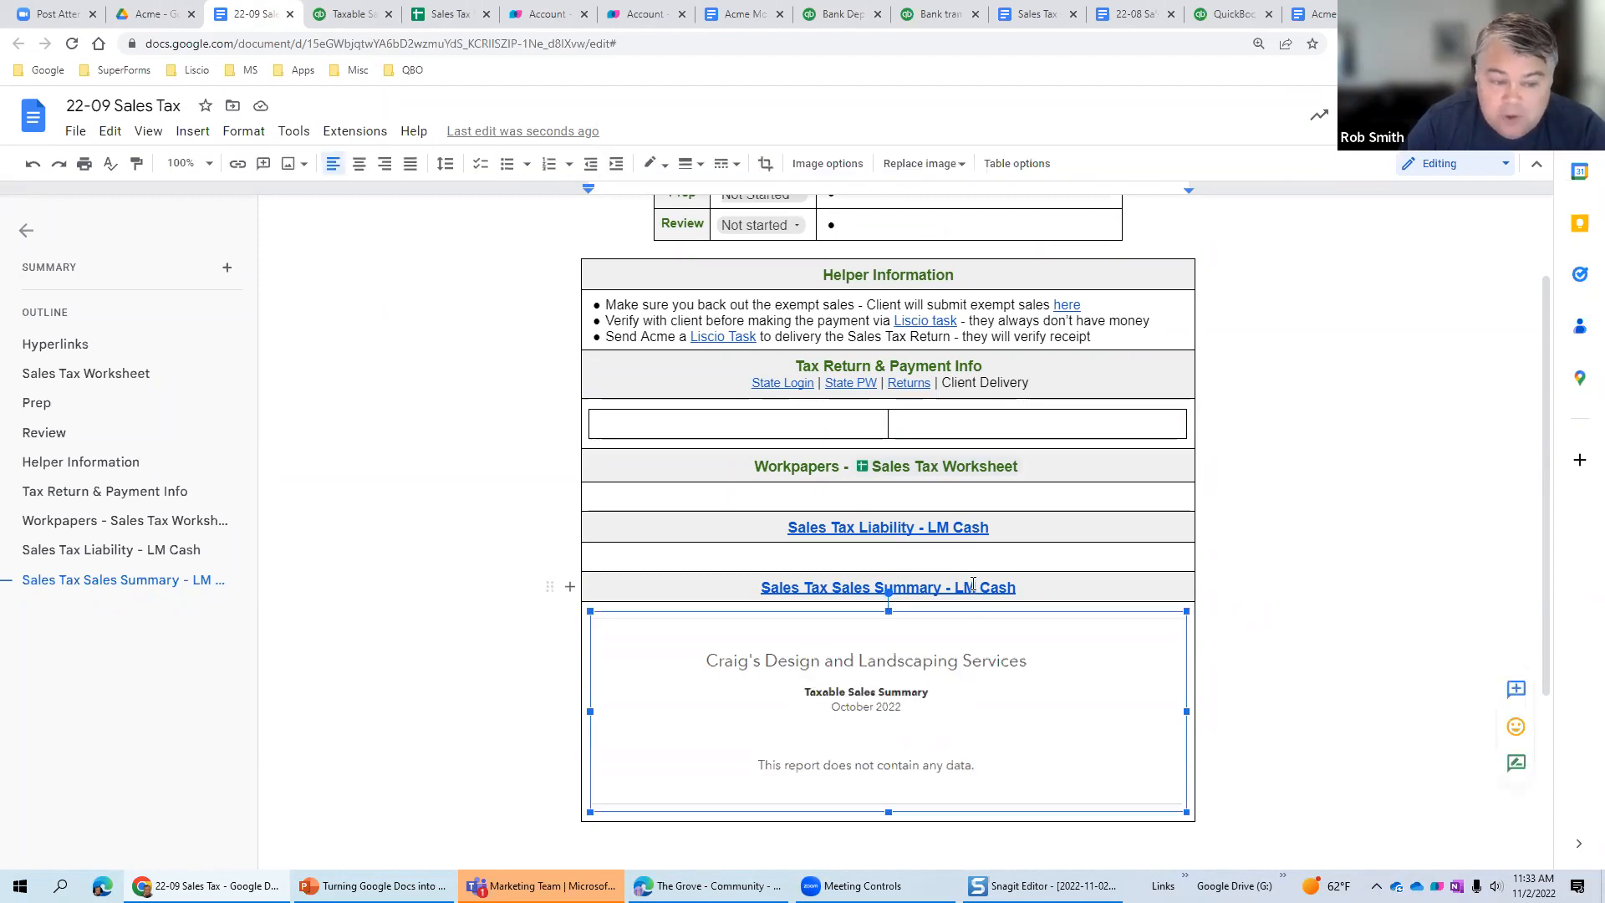
- Open the linked Sales Tax Liability - LM Cash report, capture its body with Snagit and copy the image
{"action": "left_click", "coordinate": [967, 535]}
{"action": "left_click", "coordinate": [958, 559]}
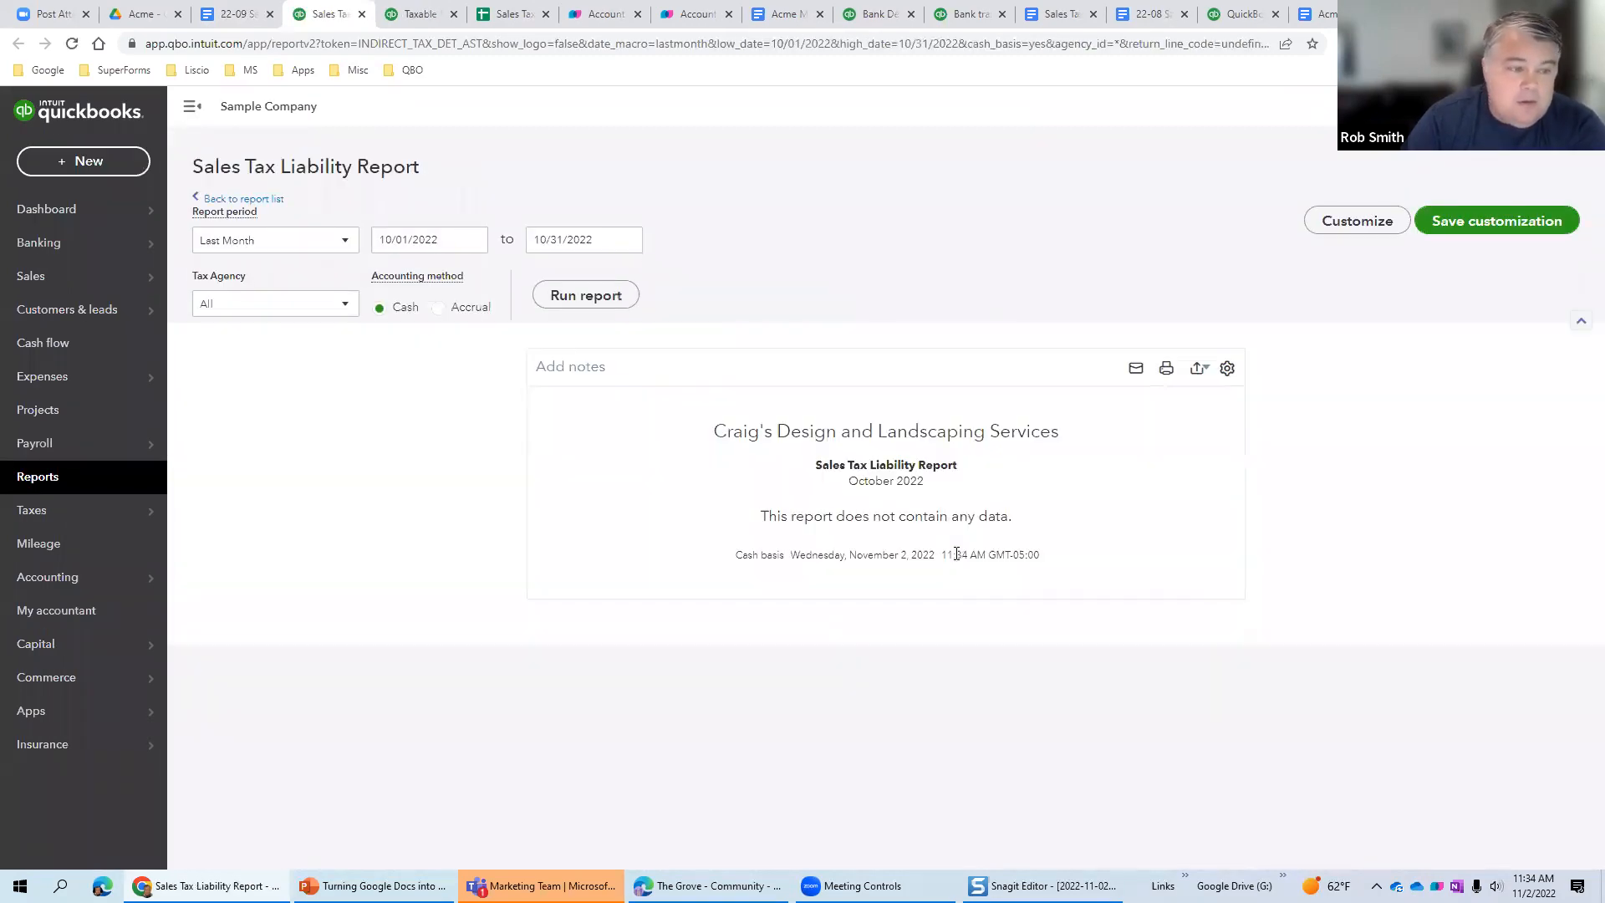
{"action": "key", "text": "Print"}
{"action": "left_click_drag", "start_coordinate": [687, 402], "coordinate": [1126, 603]}
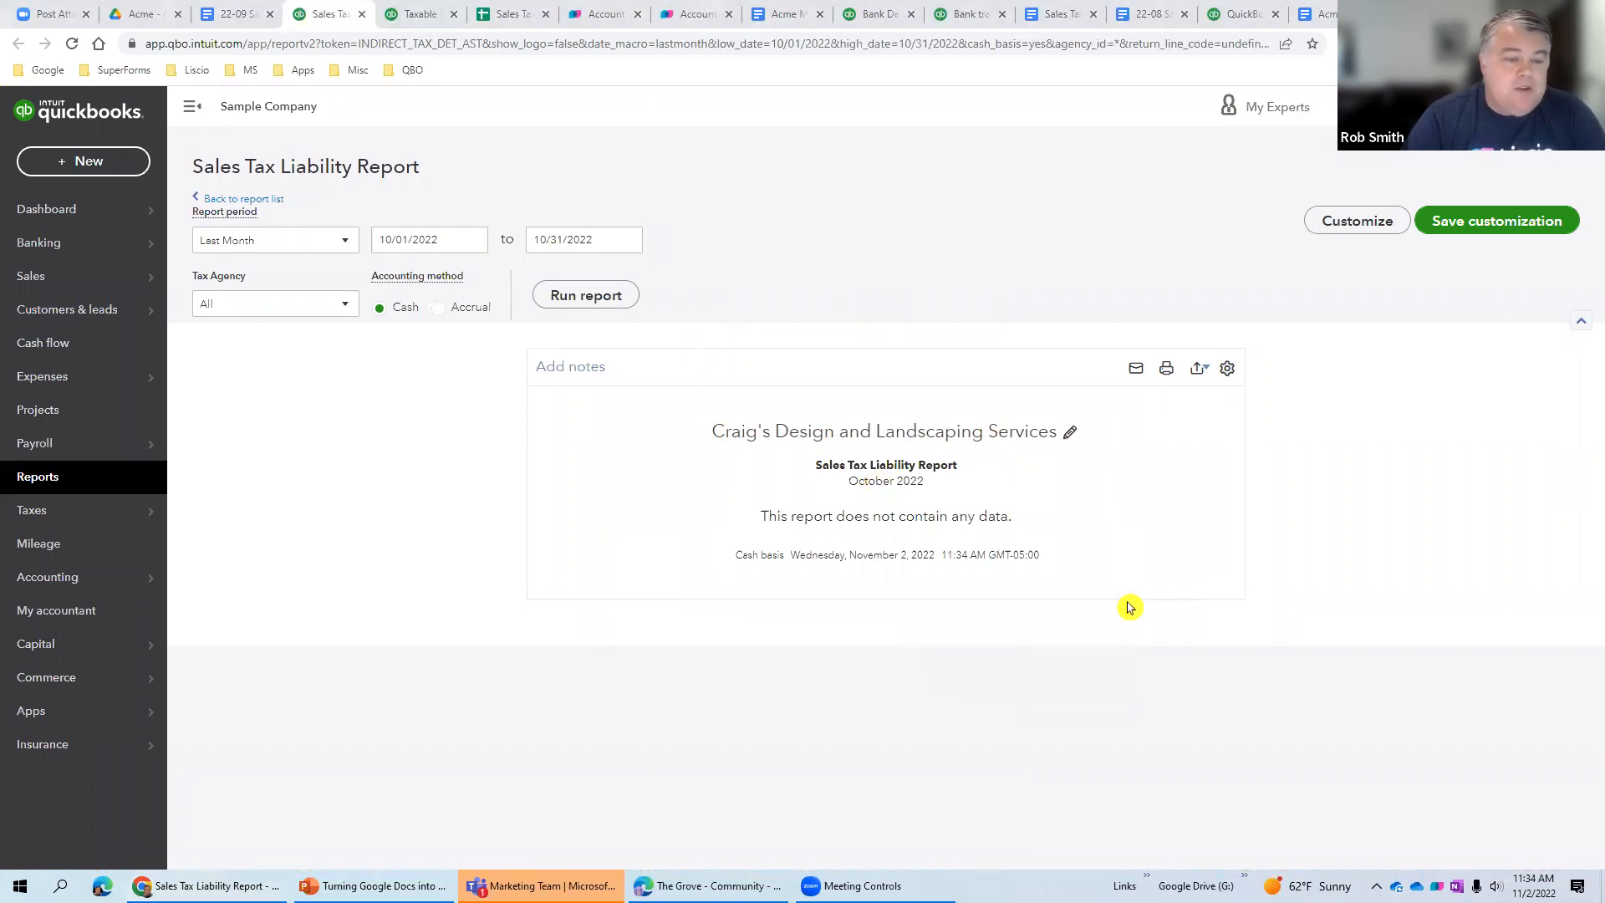
{"action": "right_click", "coordinate": [746, 366]}
{"action": "left_click", "coordinate": [803, 380]}
{"action": "left_click", "coordinate": [587, 861]}
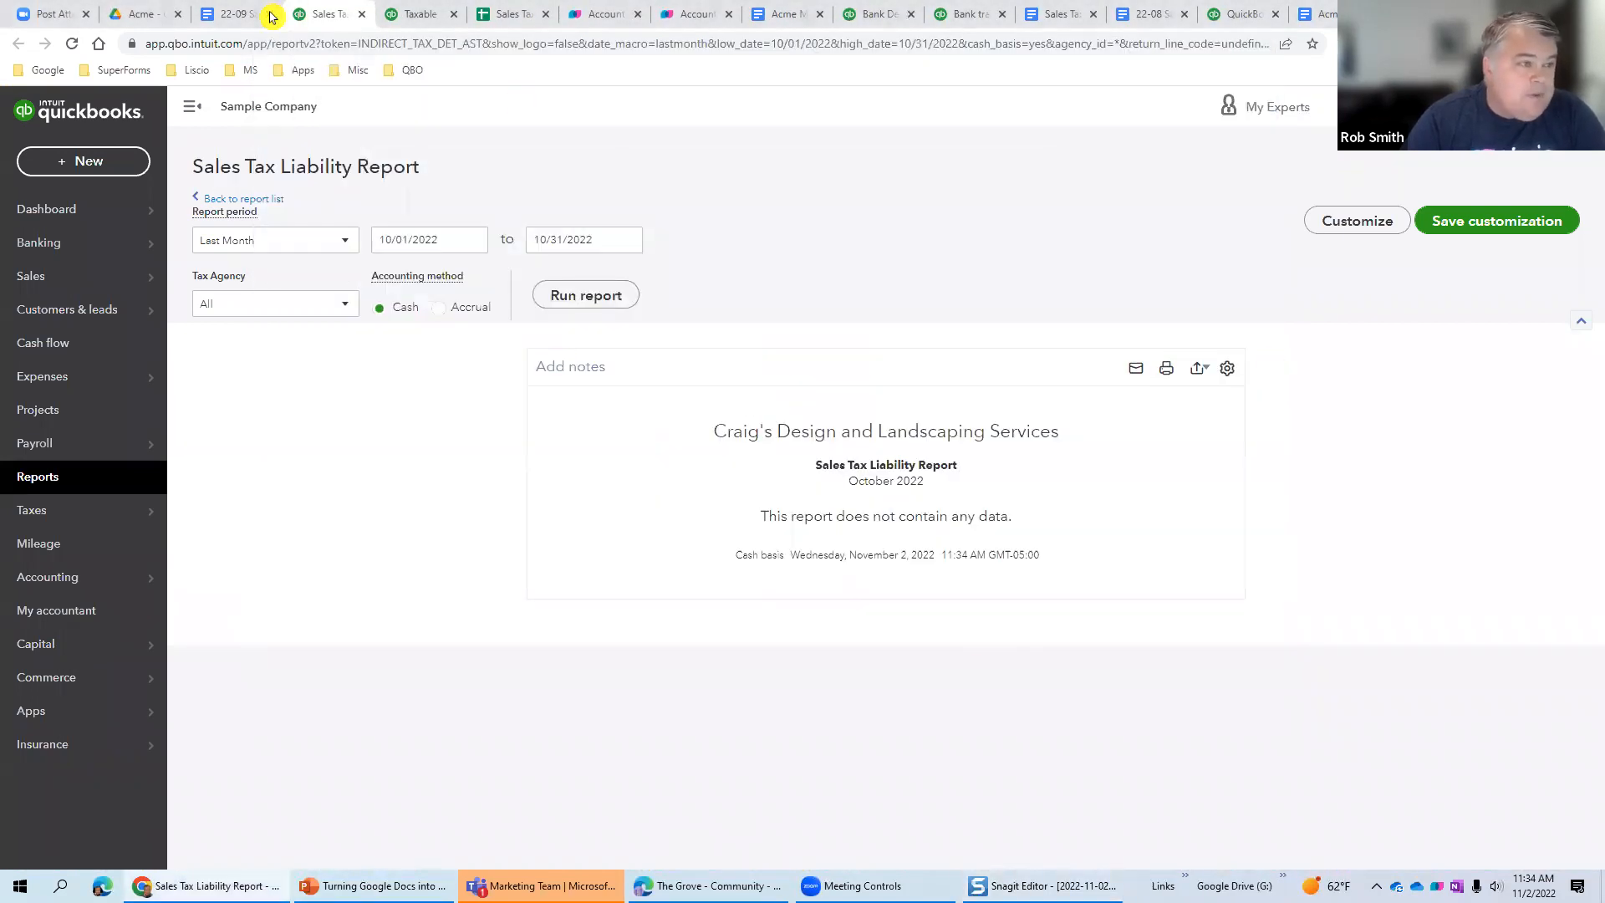
- Paste the liability report capture below Sales Tax Liability - LM Cash and enlarge the image to the full row width
{"action": "left_click", "coordinate": [243, 14]}
{"action": "left_click", "coordinate": [799, 557]}
{"action": "key", "text": "ctrl+v"}
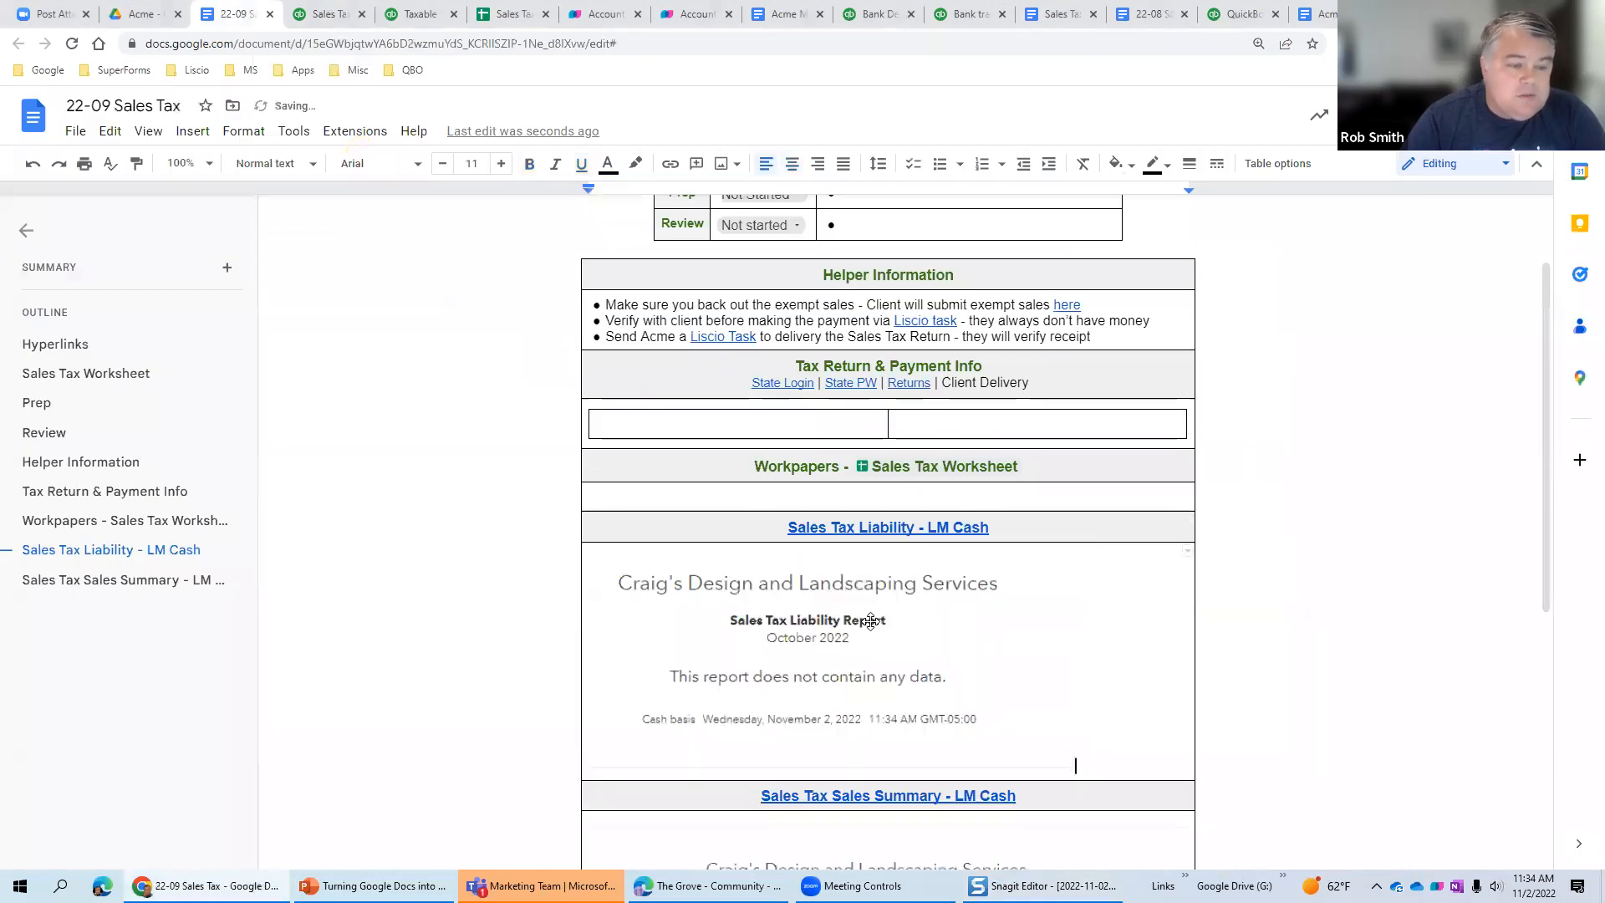
{"action": "left_click", "coordinate": [908, 670]}
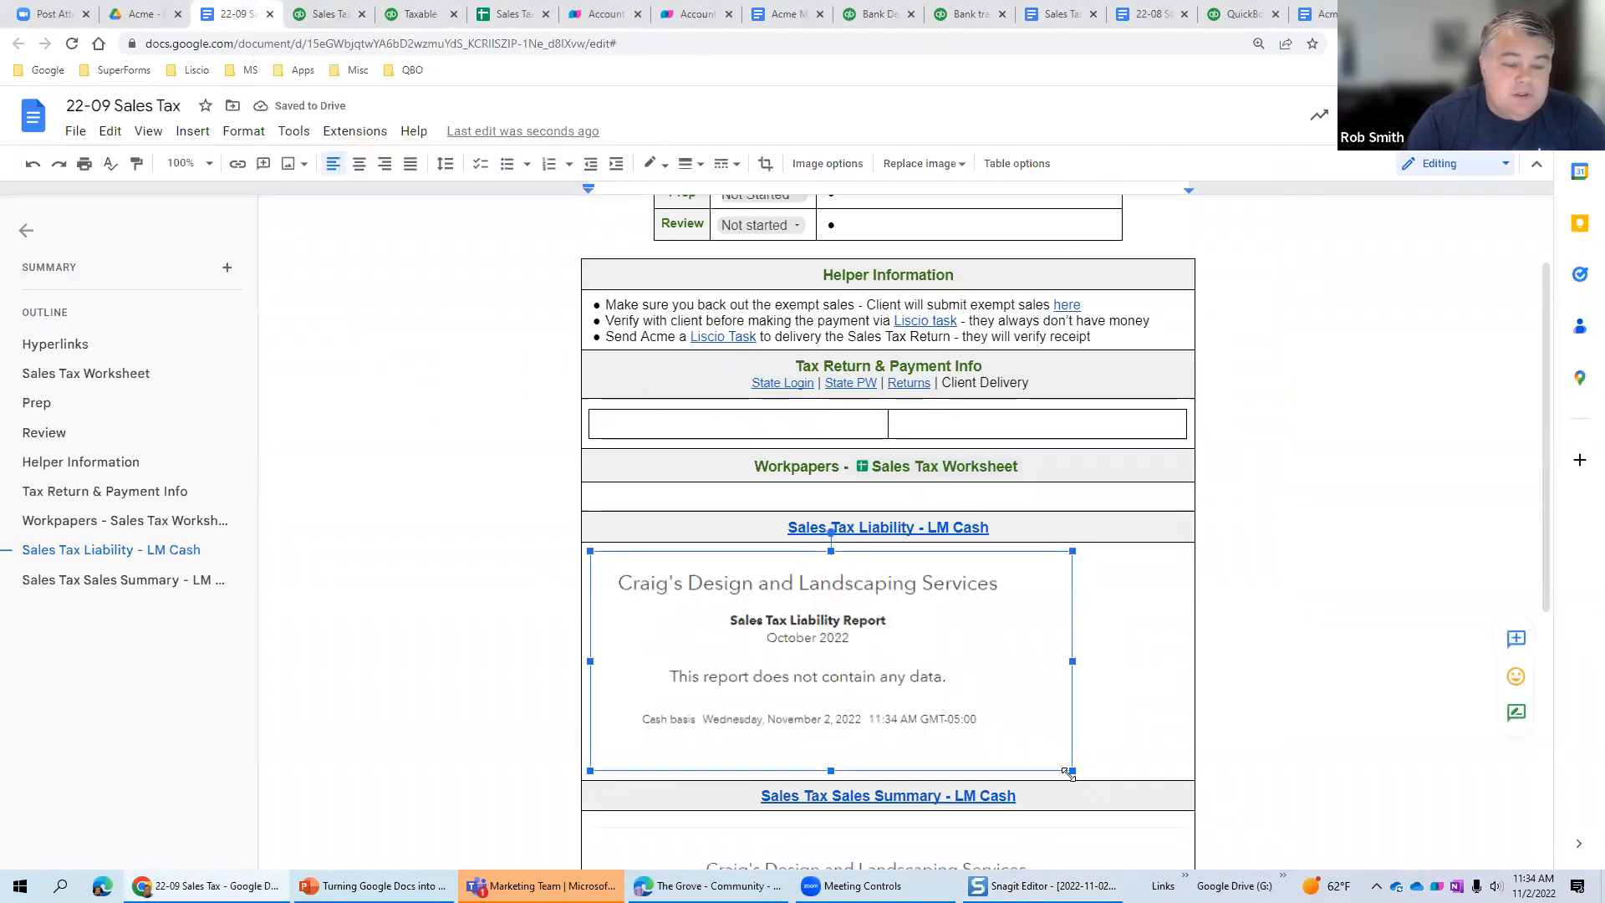
{"action": "left_click_drag", "start_coordinate": [1073, 771], "coordinate": [1191, 796]}
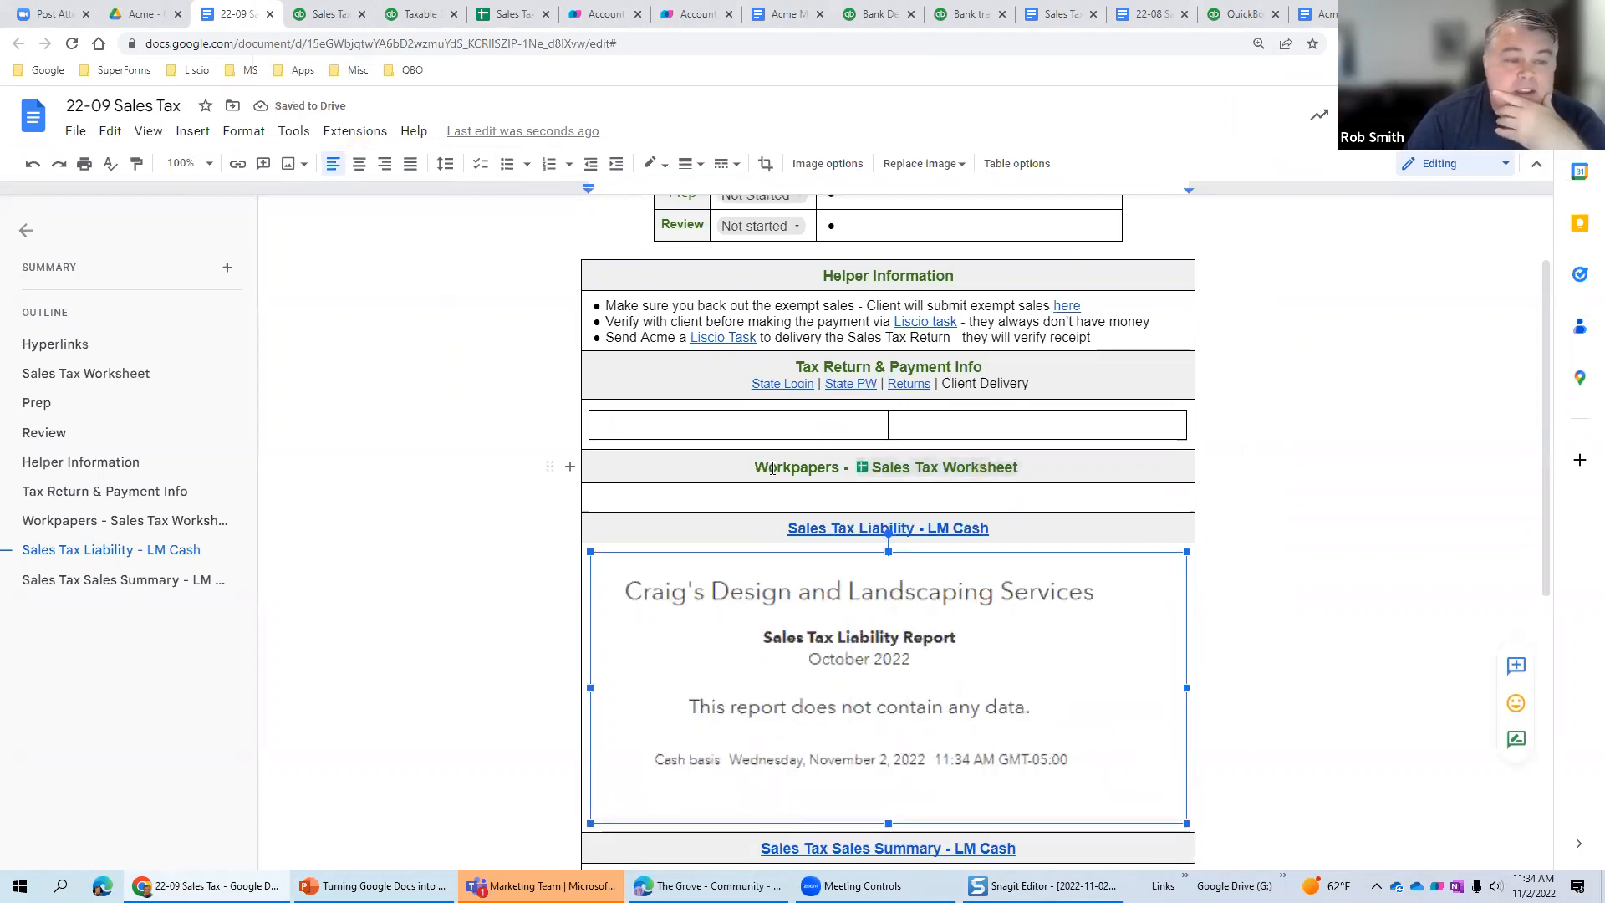
- Open the Sales Tax Worksheet from the Workpapers heading and set the date in cell A2 to 09/30/2022
{"action": "scroll", "coordinate": [798, 376], "scroll_direction": "up", "scroll_amount": 3}
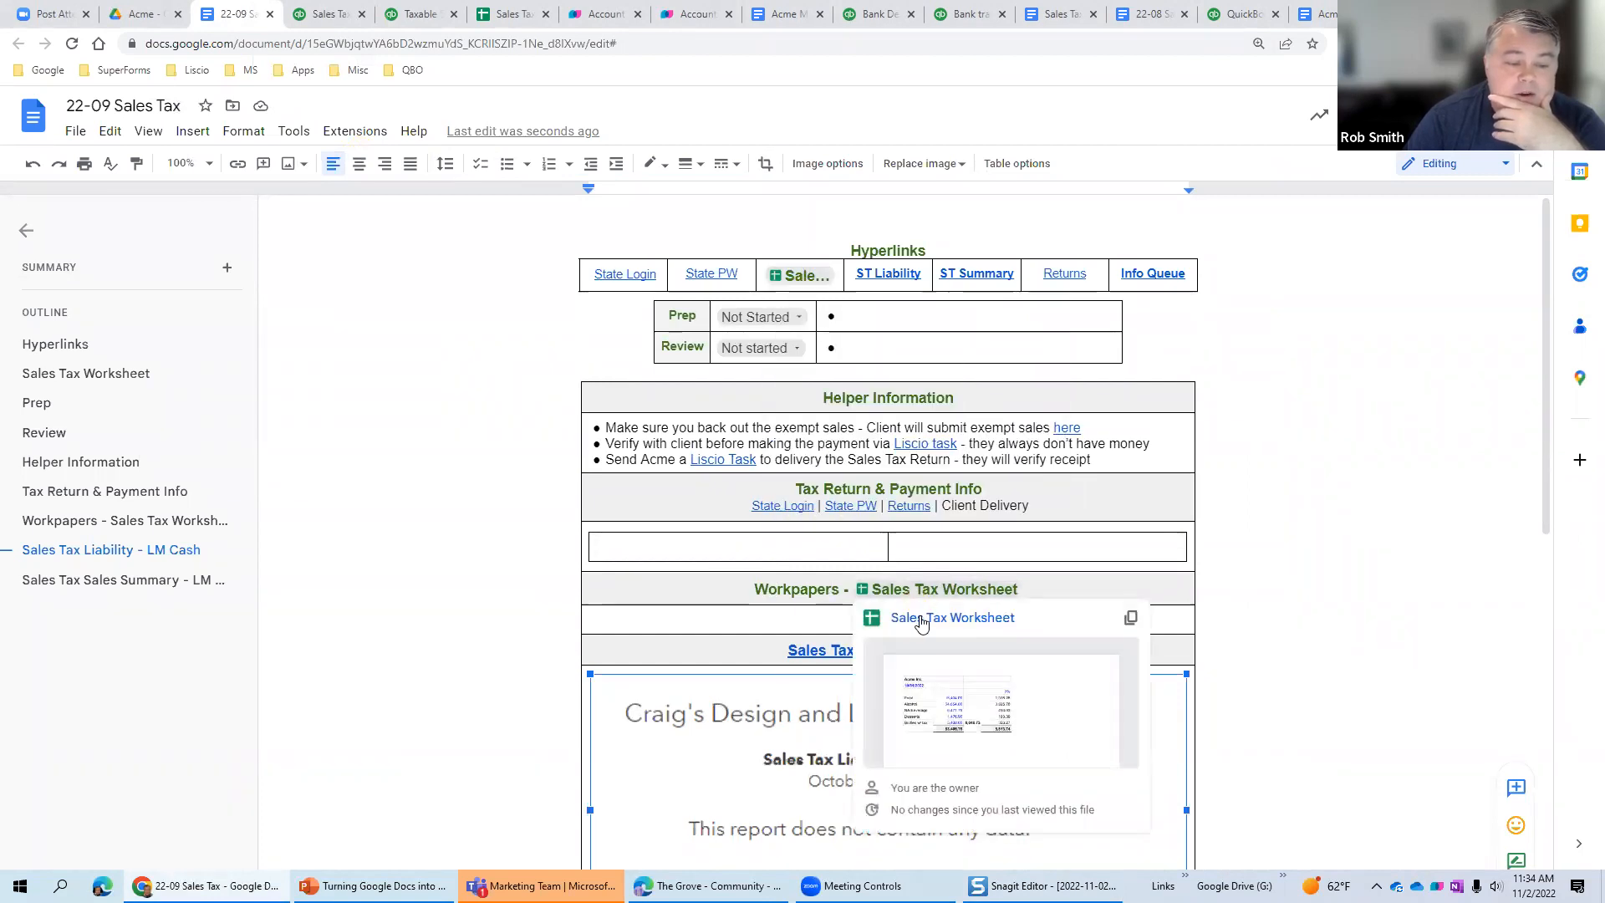
{"action": "left_click", "coordinate": [919, 618]}
{"action": "left_click", "coordinate": [115, 261]}
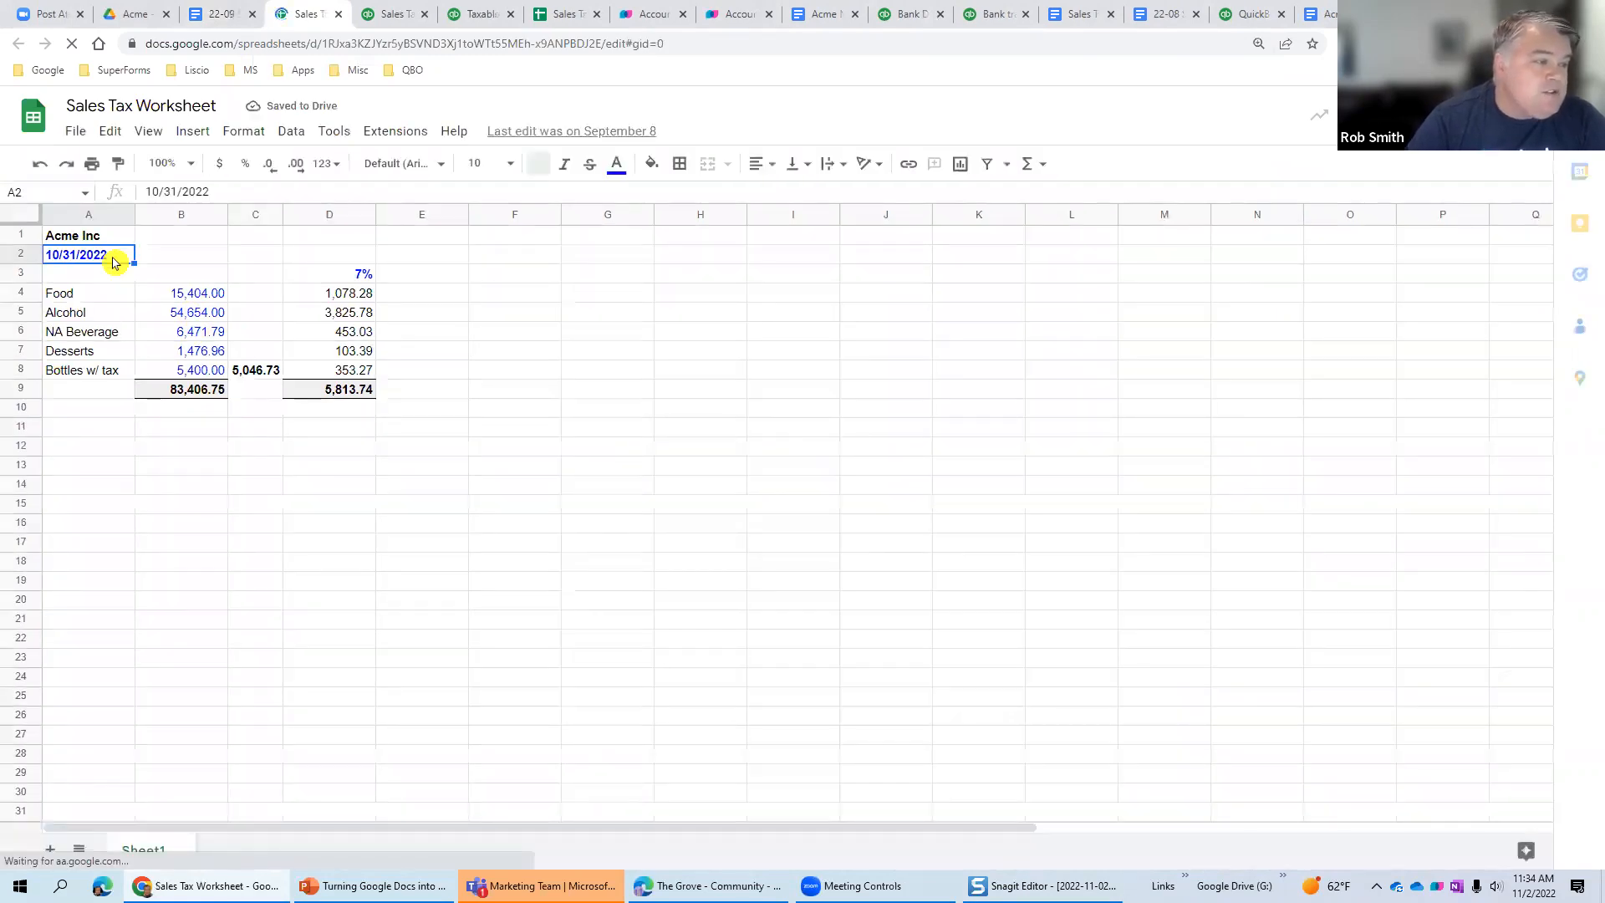
{"action": "type", "text": "09/30/2022"}
{"action": "key", "text": "Return"}
{"action": "left_click", "coordinate": [188, 313]}
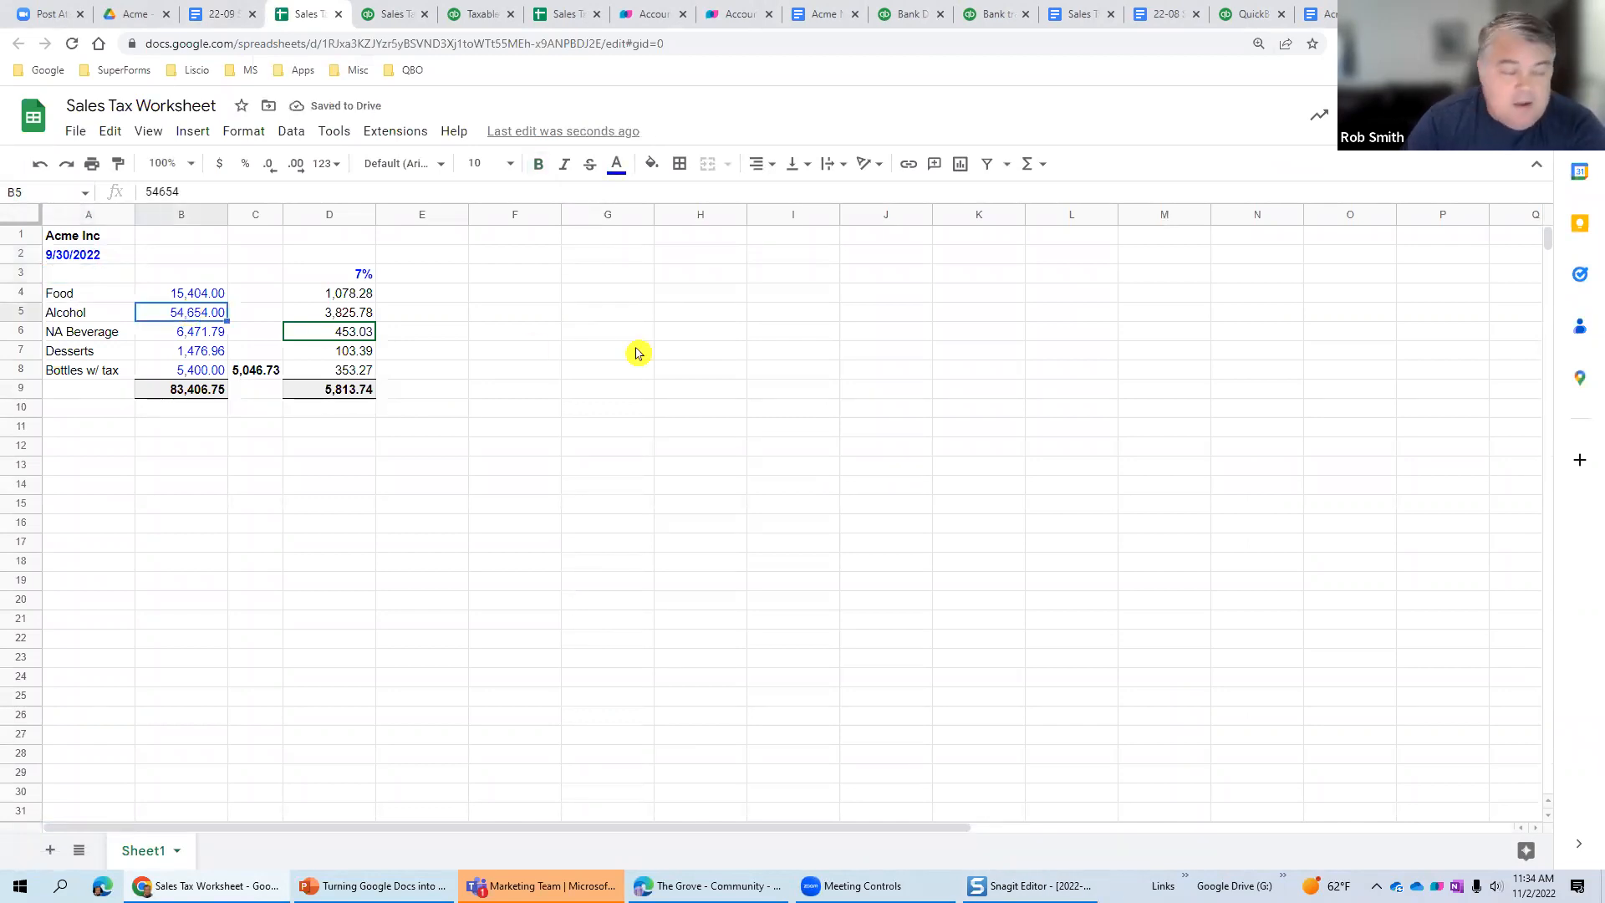
- Capture the worksheet's sales tax table, columns A to D, with Snagit and copy the captured image
{"action": "key", "text": "Print"}
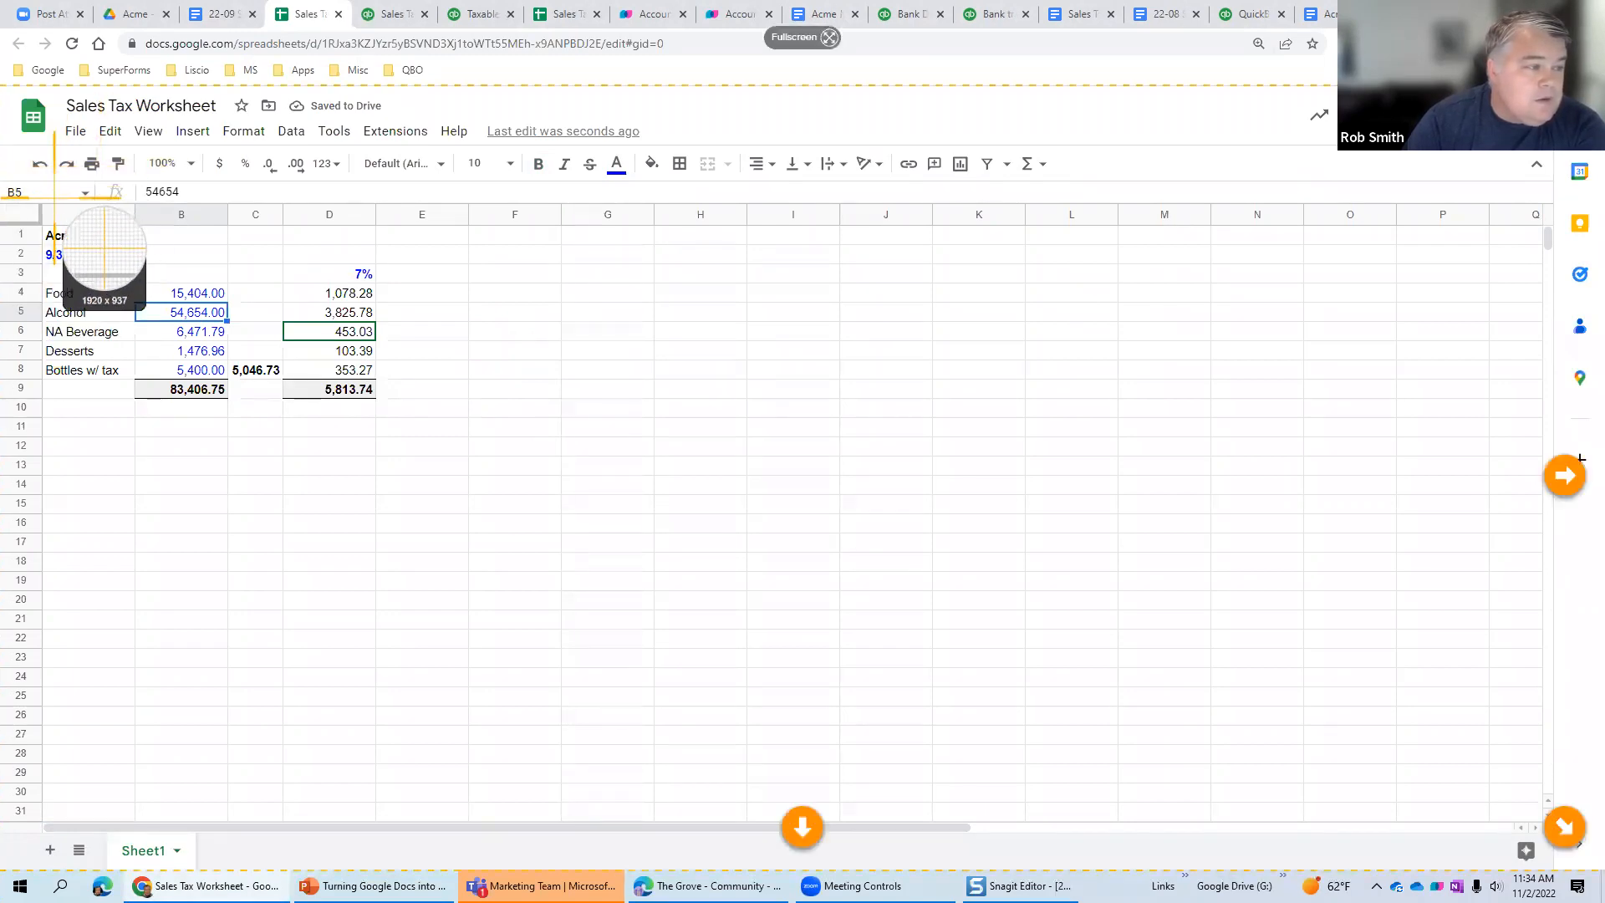
{"action": "left_click_drag", "start_coordinate": [41, 201], "coordinate": [387, 418]}
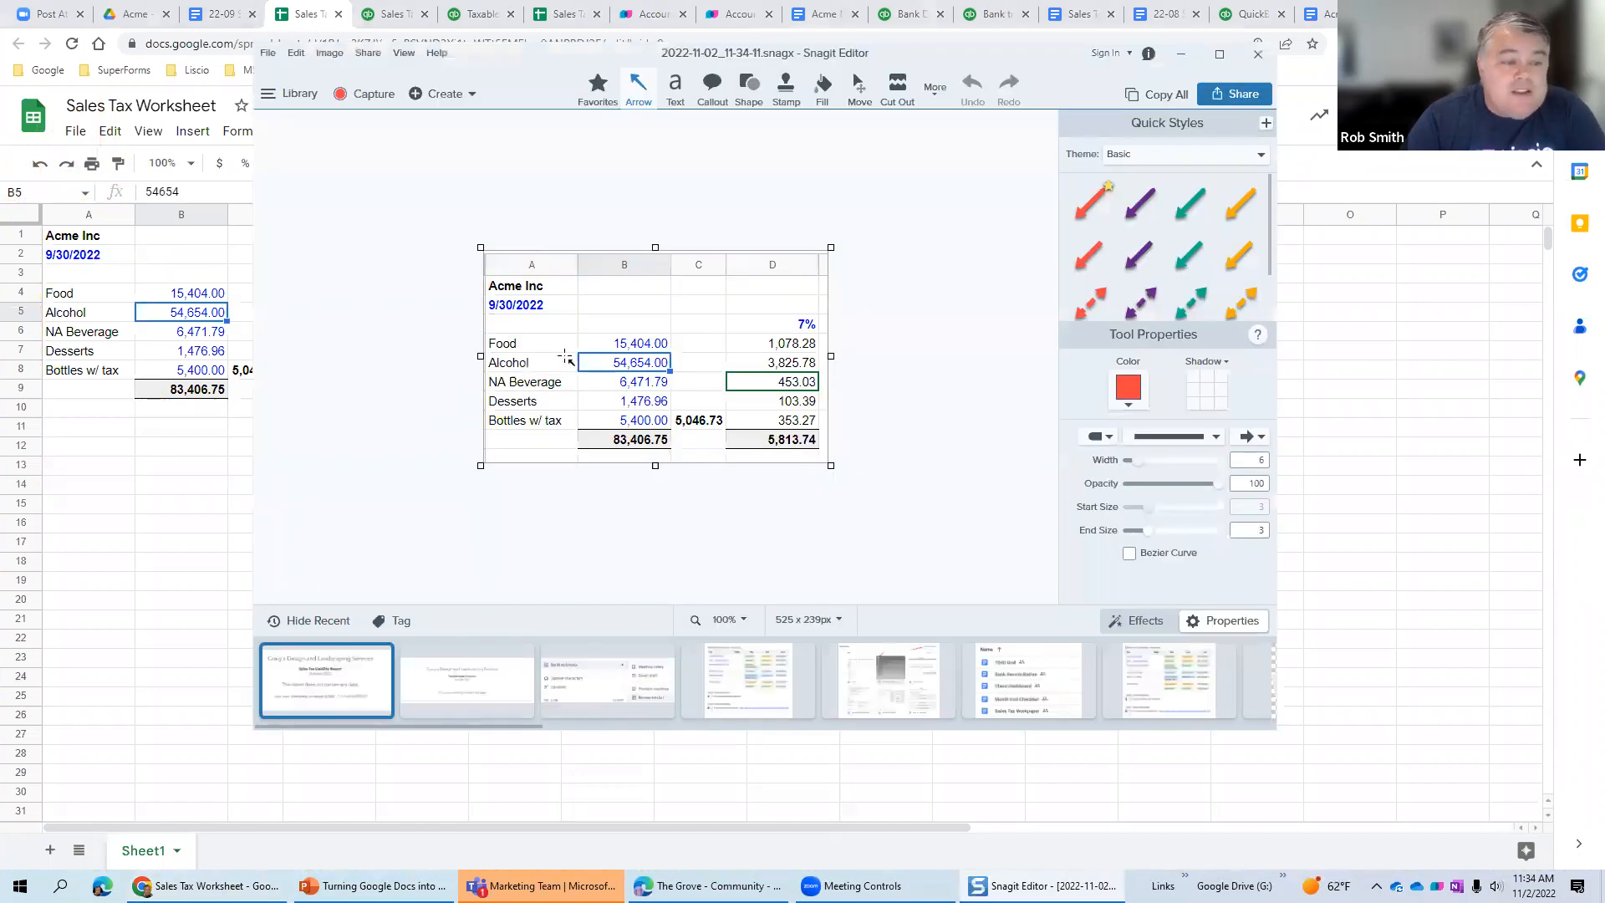
{"action": "right_click", "coordinate": [568, 359]}
{"action": "left_click", "coordinate": [609, 371]}
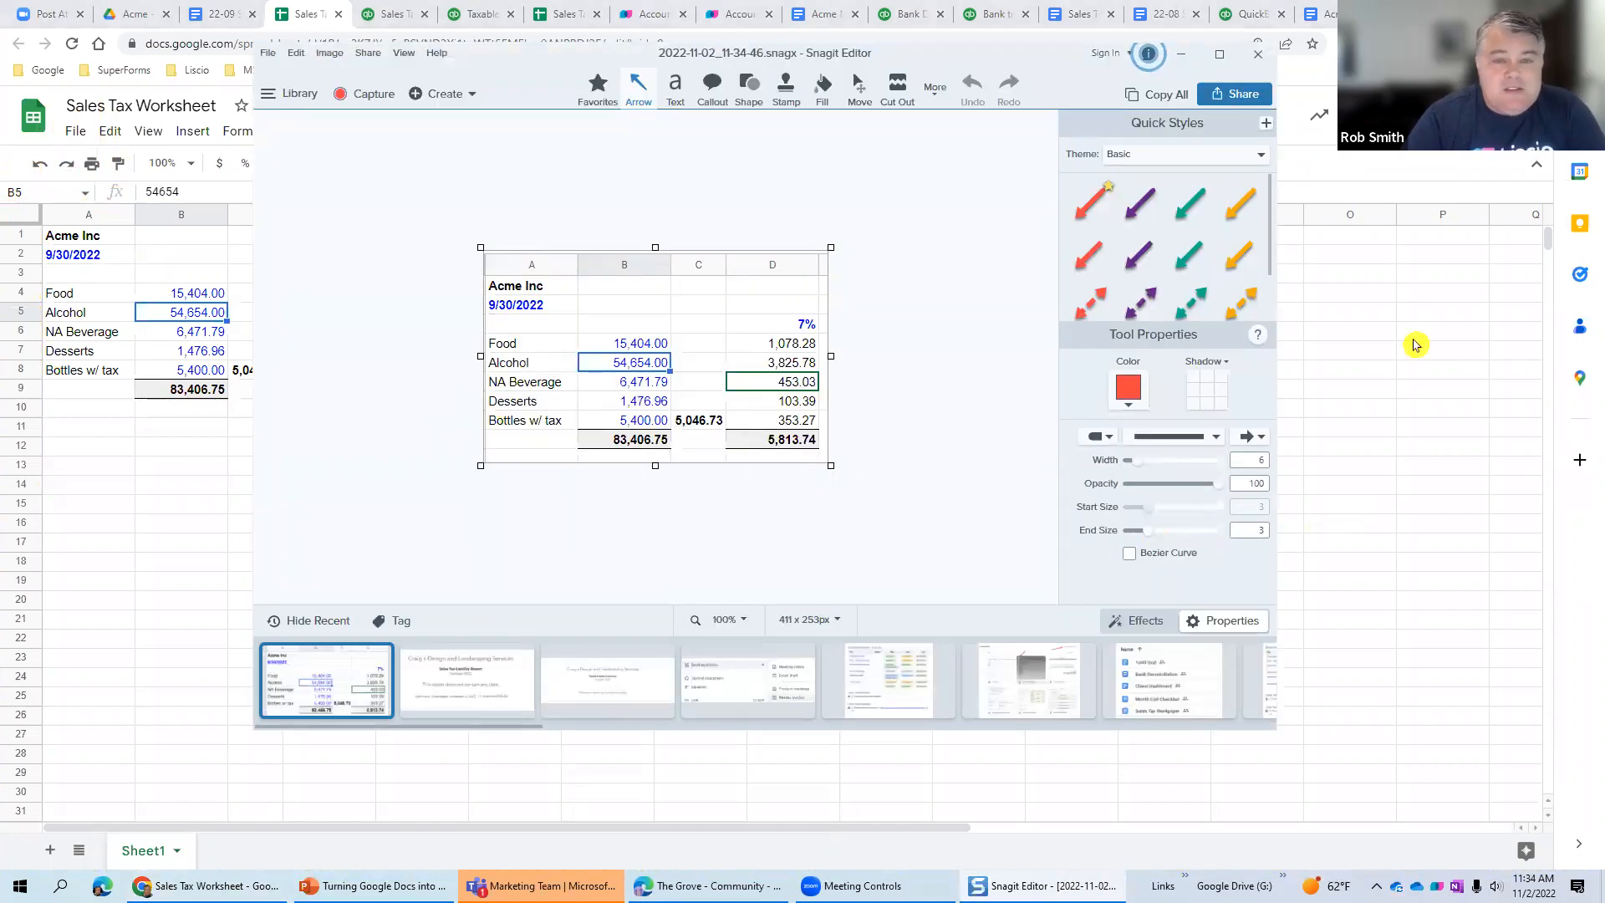
{"action": "left_click", "coordinate": [1421, 76]}
{"action": "left_click", "coordinate": [1508, 13]}
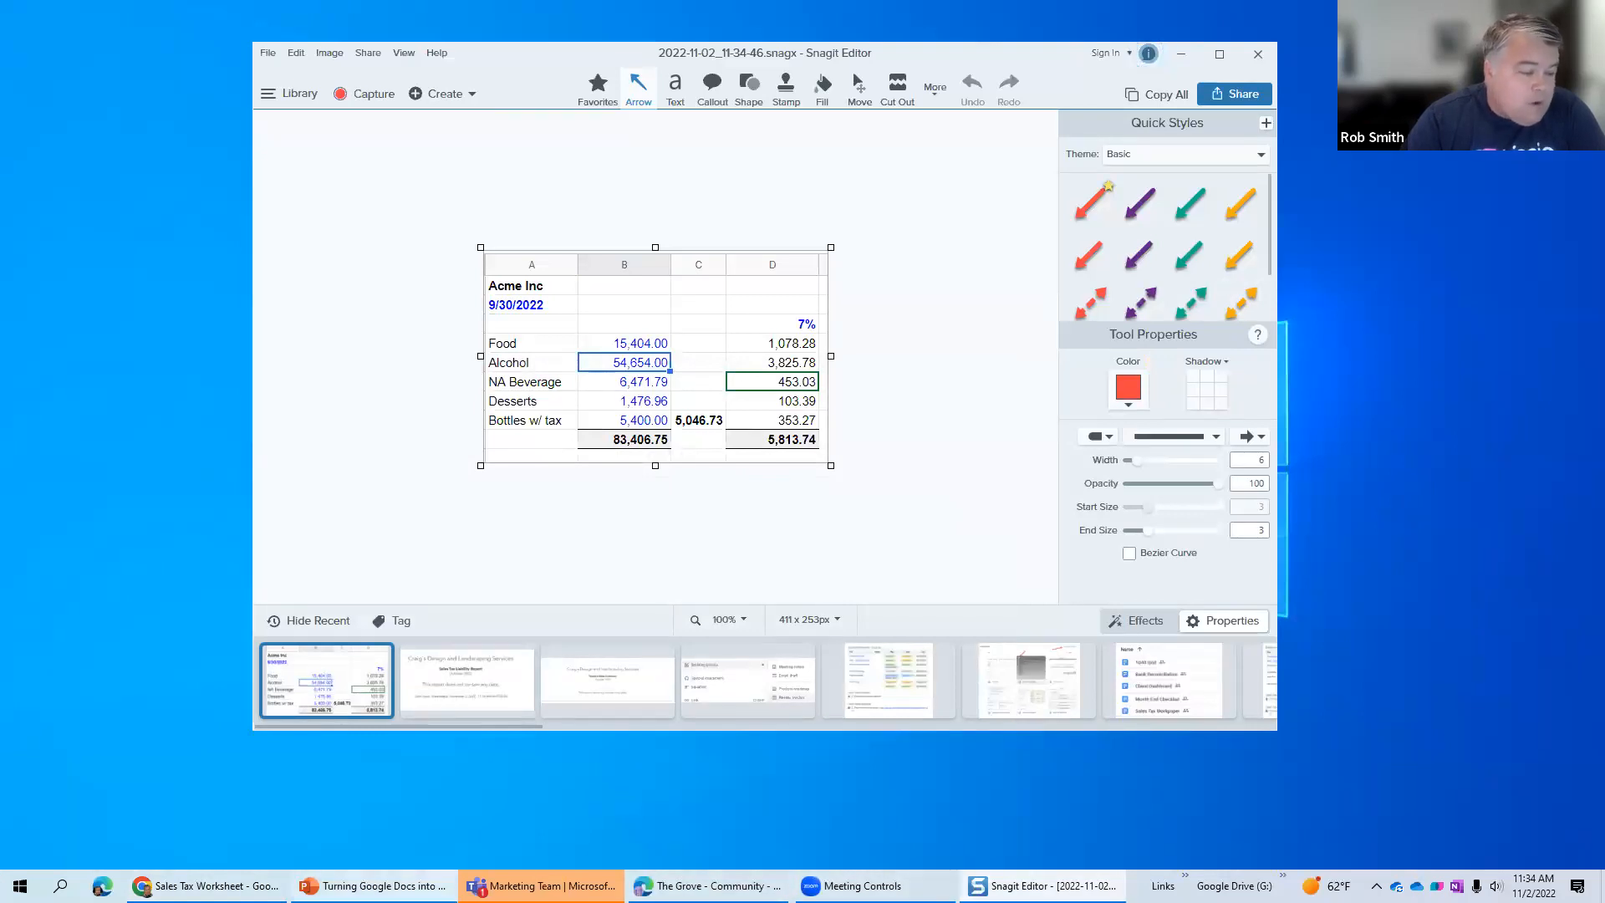
- Paste the worksheet capture below the Workpapers - Sales Tax Worksheet heading in the 22-09 Sales Tax document and check the pasted images
{"action": "left_click", "coordinate": [205, 886]}
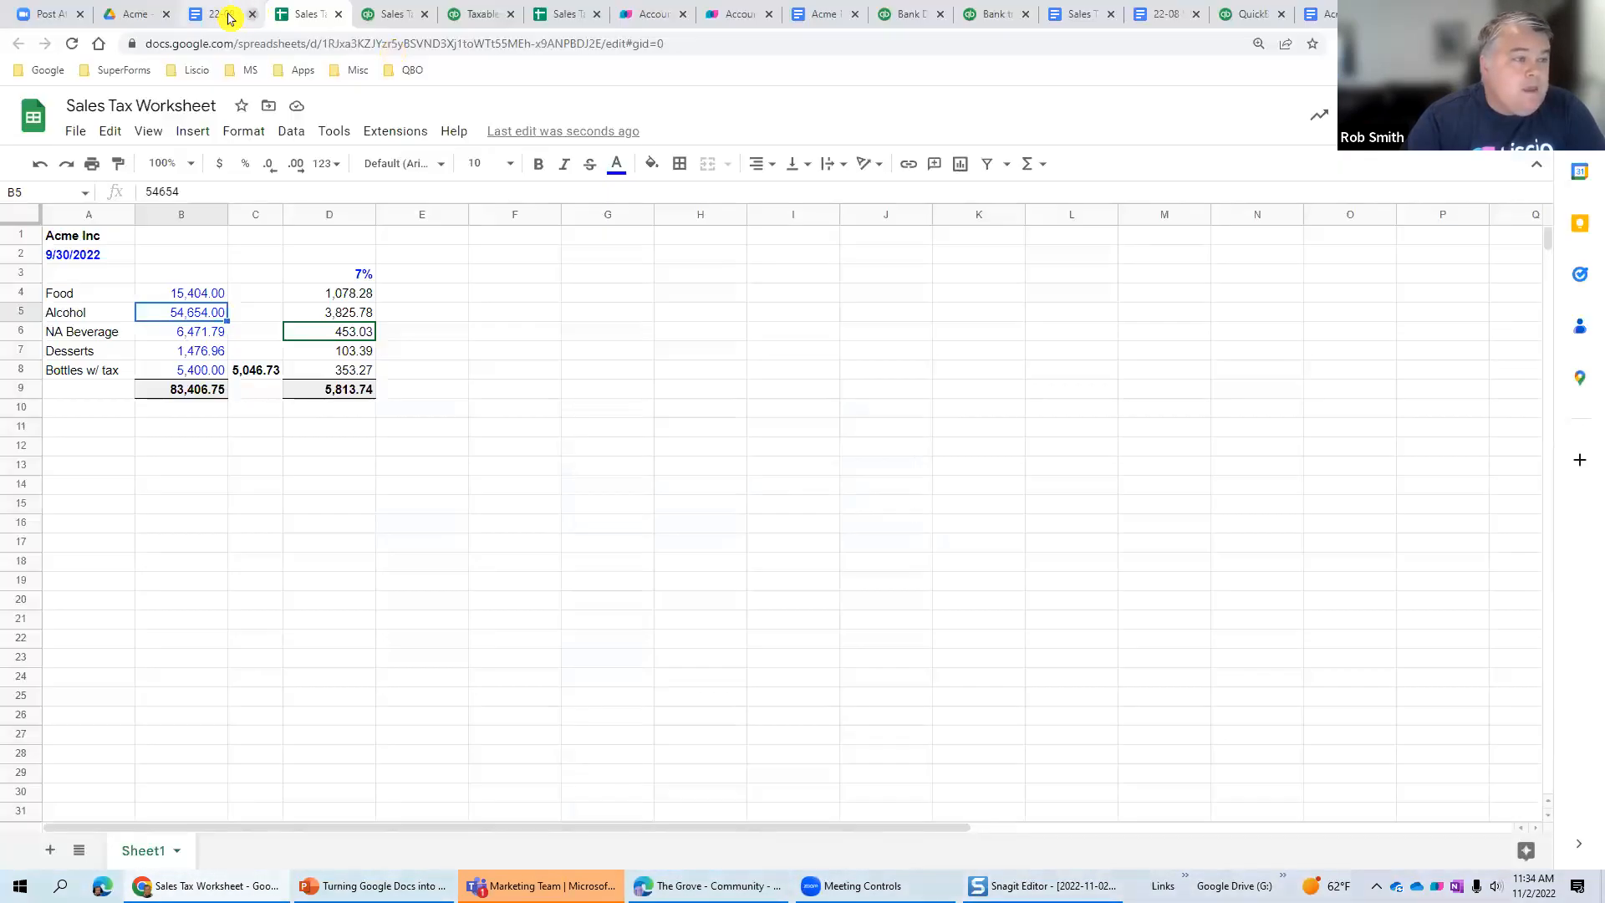
{"action": "left_click", "coordinate": [222, 13]}
{"action": "left_click", "coordinate": [863, 622]}
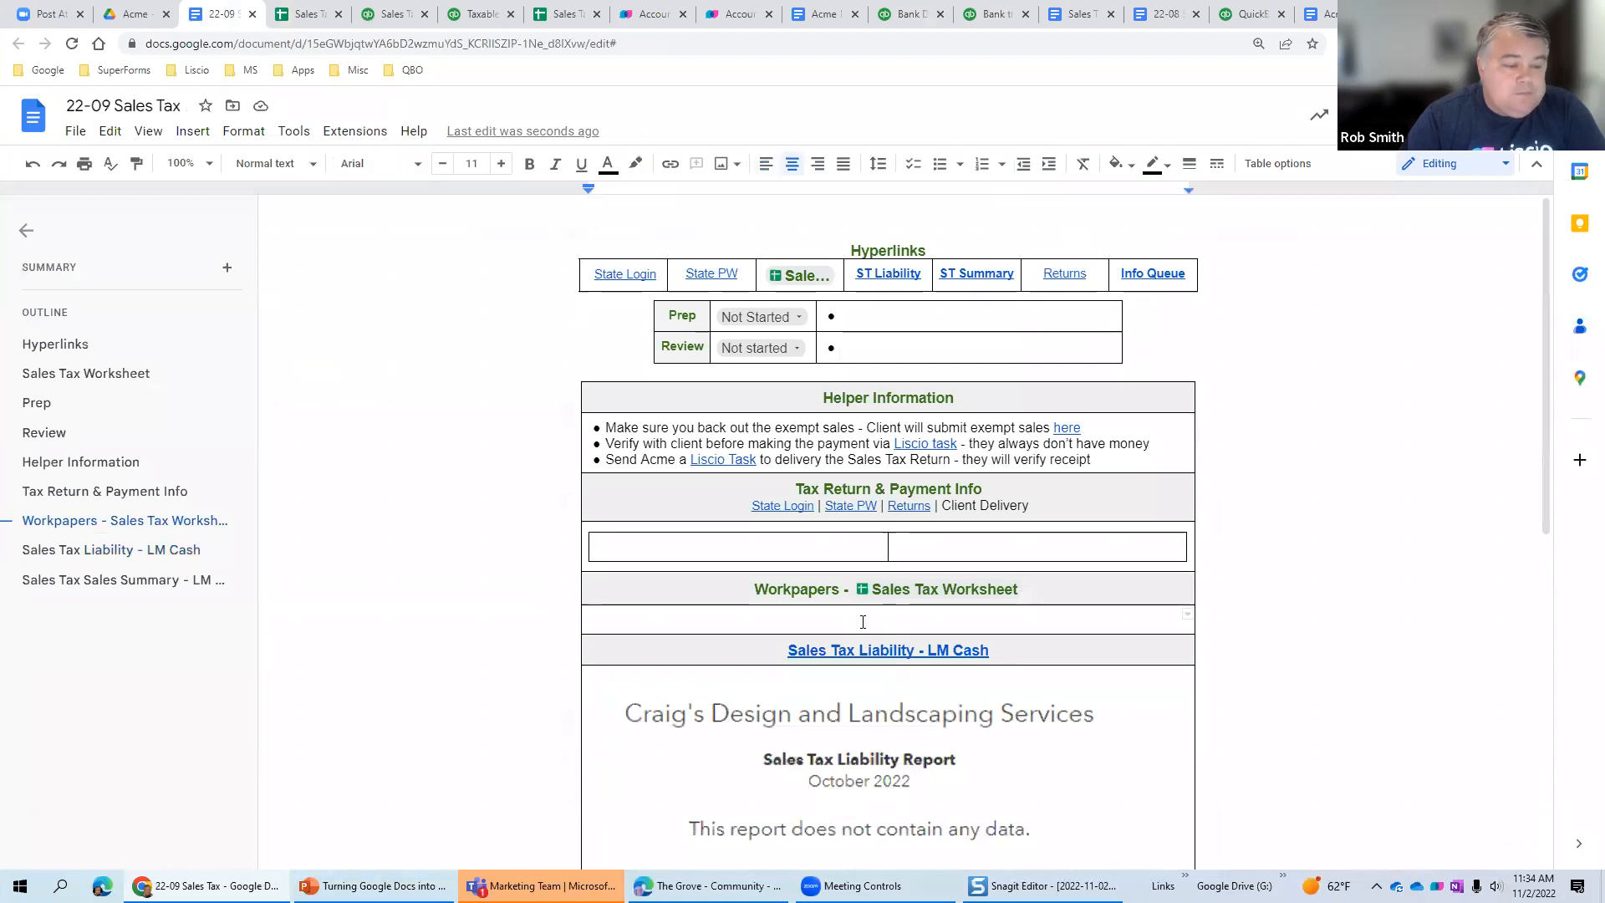
{"action": "key", "text": "ctrl+v"}
{"action": "scroll", "coordinate": [886, 635], "scroll_direction": "down", "scroll_amount": 3}
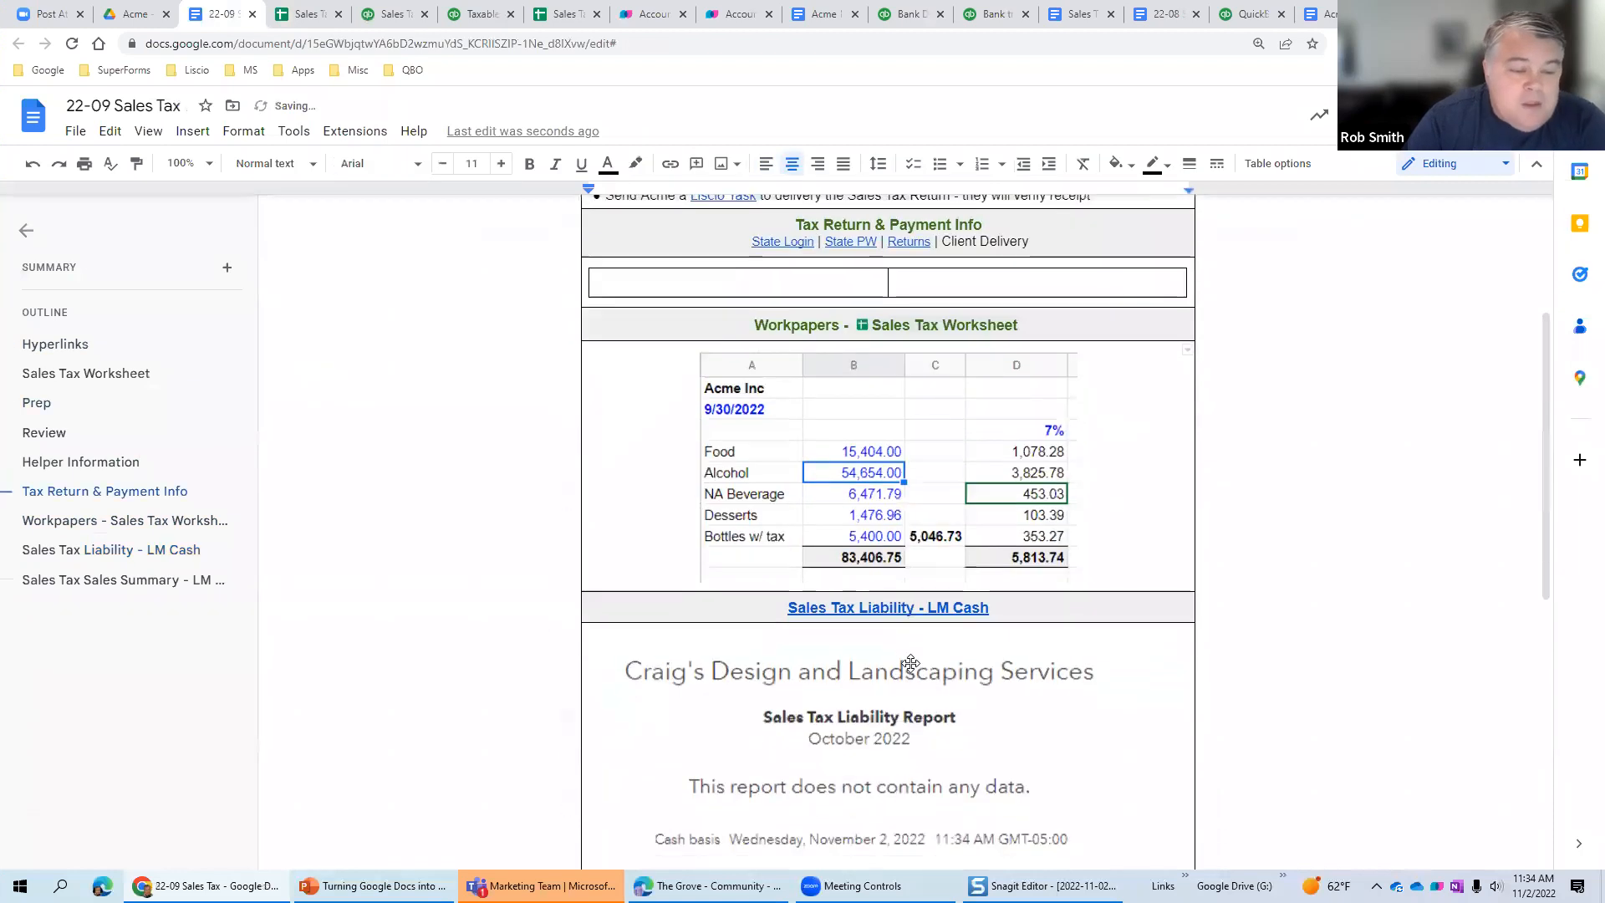
{"action": "scroll", "coordinate": [911, 663], "scroll_direction": "down", "scroll_amount": 3}
{"action": "scroll", "coordinate": [903, 760], "scroll_direction": "down", "scroll_amount": 1}
{"action": "left_click", "coordinate": [923, 717]}
{"action": "left_click", "coordinate": [979, 535]}
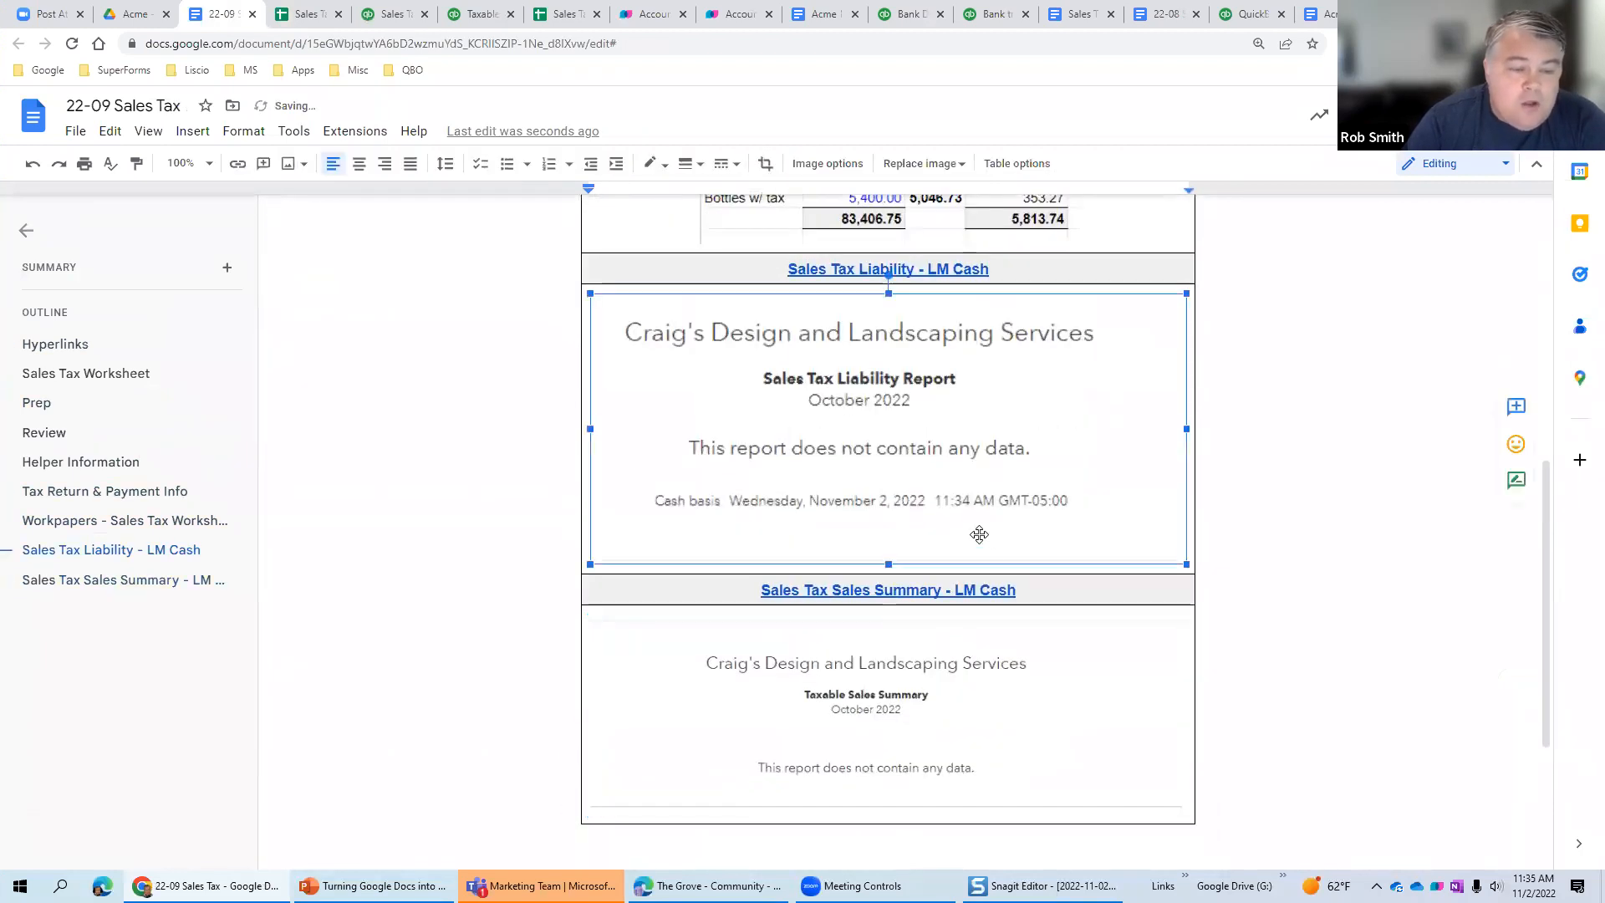
{"action": "scroll", "coordinate": [979, 535], "scroll_direction": "up", "scroll_amount": 6}
{"action": "left_click", "coordinate": [1074, 628]}
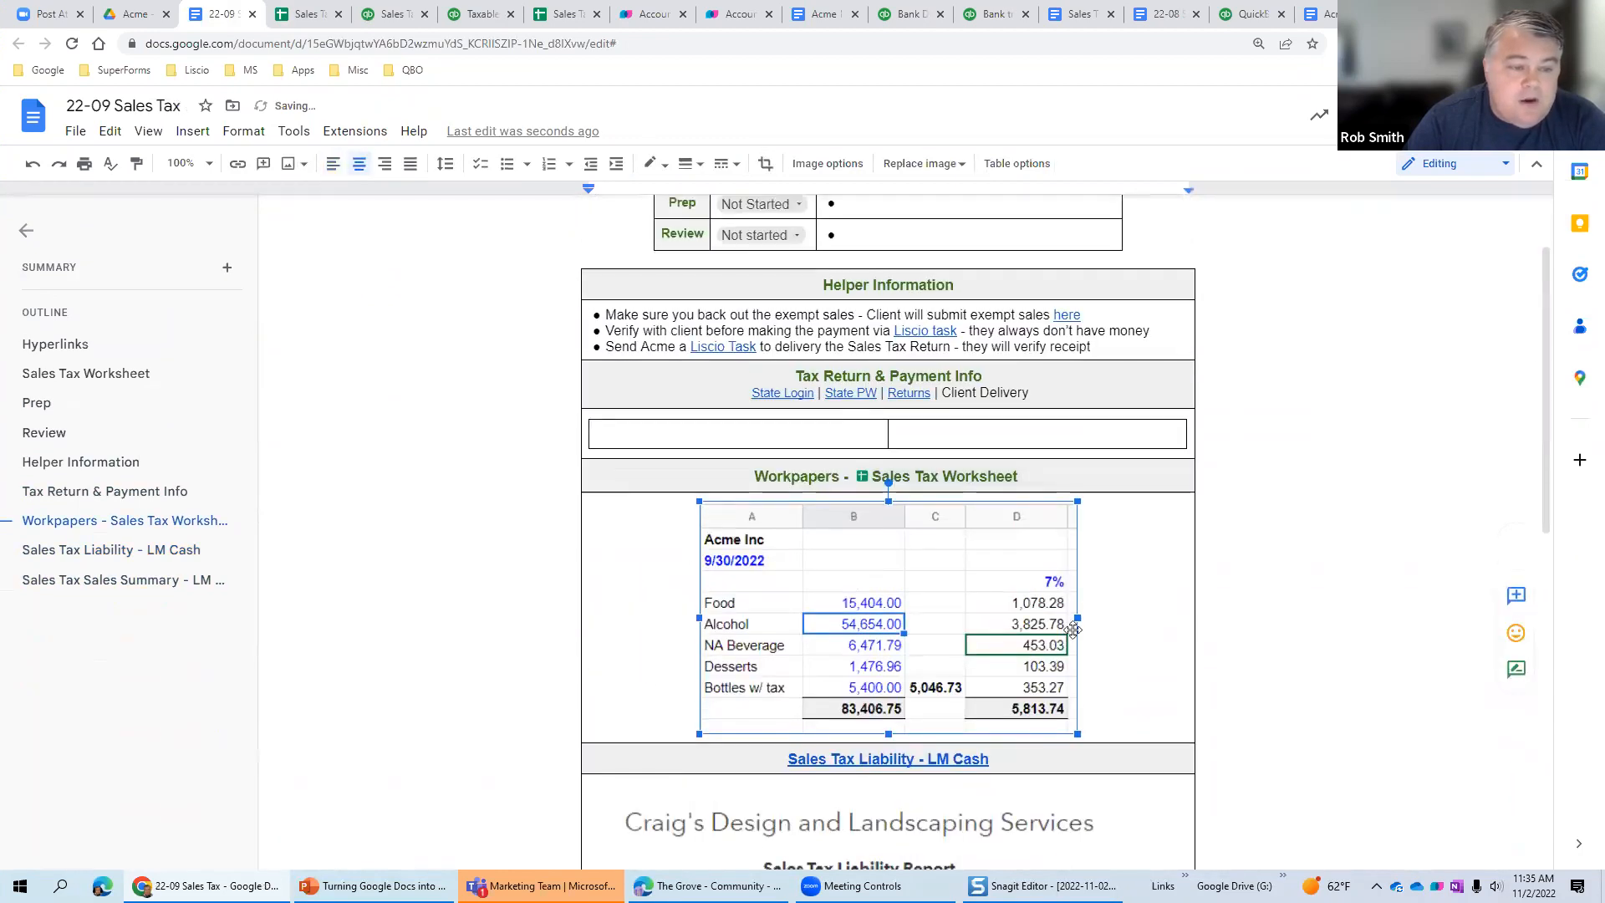
- Check the State Login link, open the Returns folder from the Tax Return & Payment Info heading and select 22-09 Sales Tax.pdf
{"action": "left_click", "coordinate": [800, 393]}
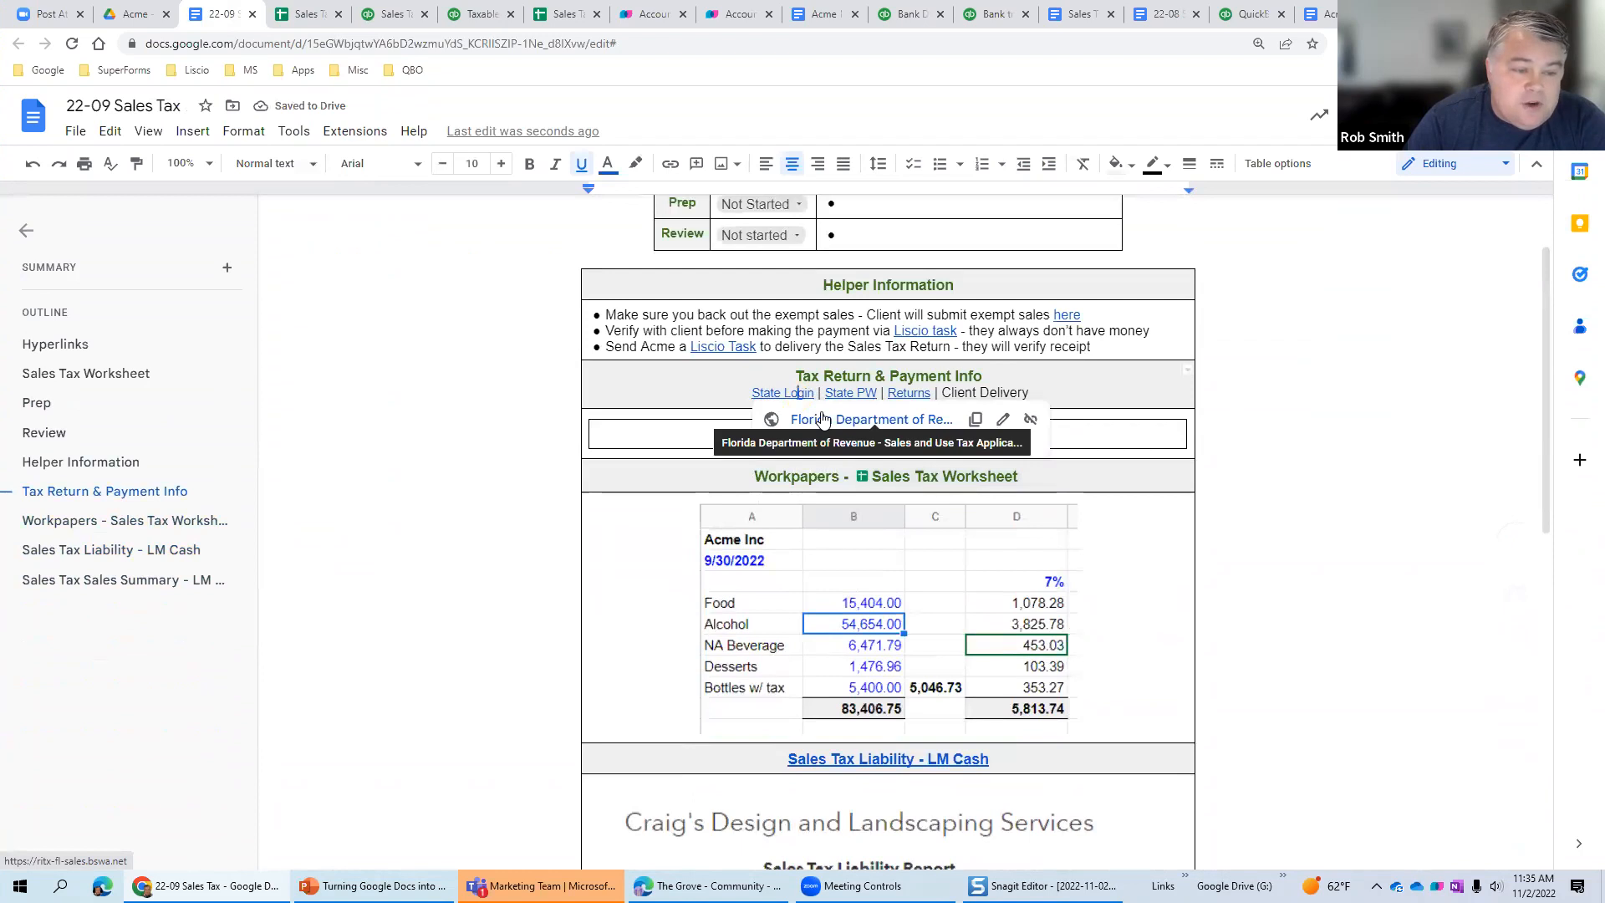
{"action": "left_click", "coordinate": [675, 441]}
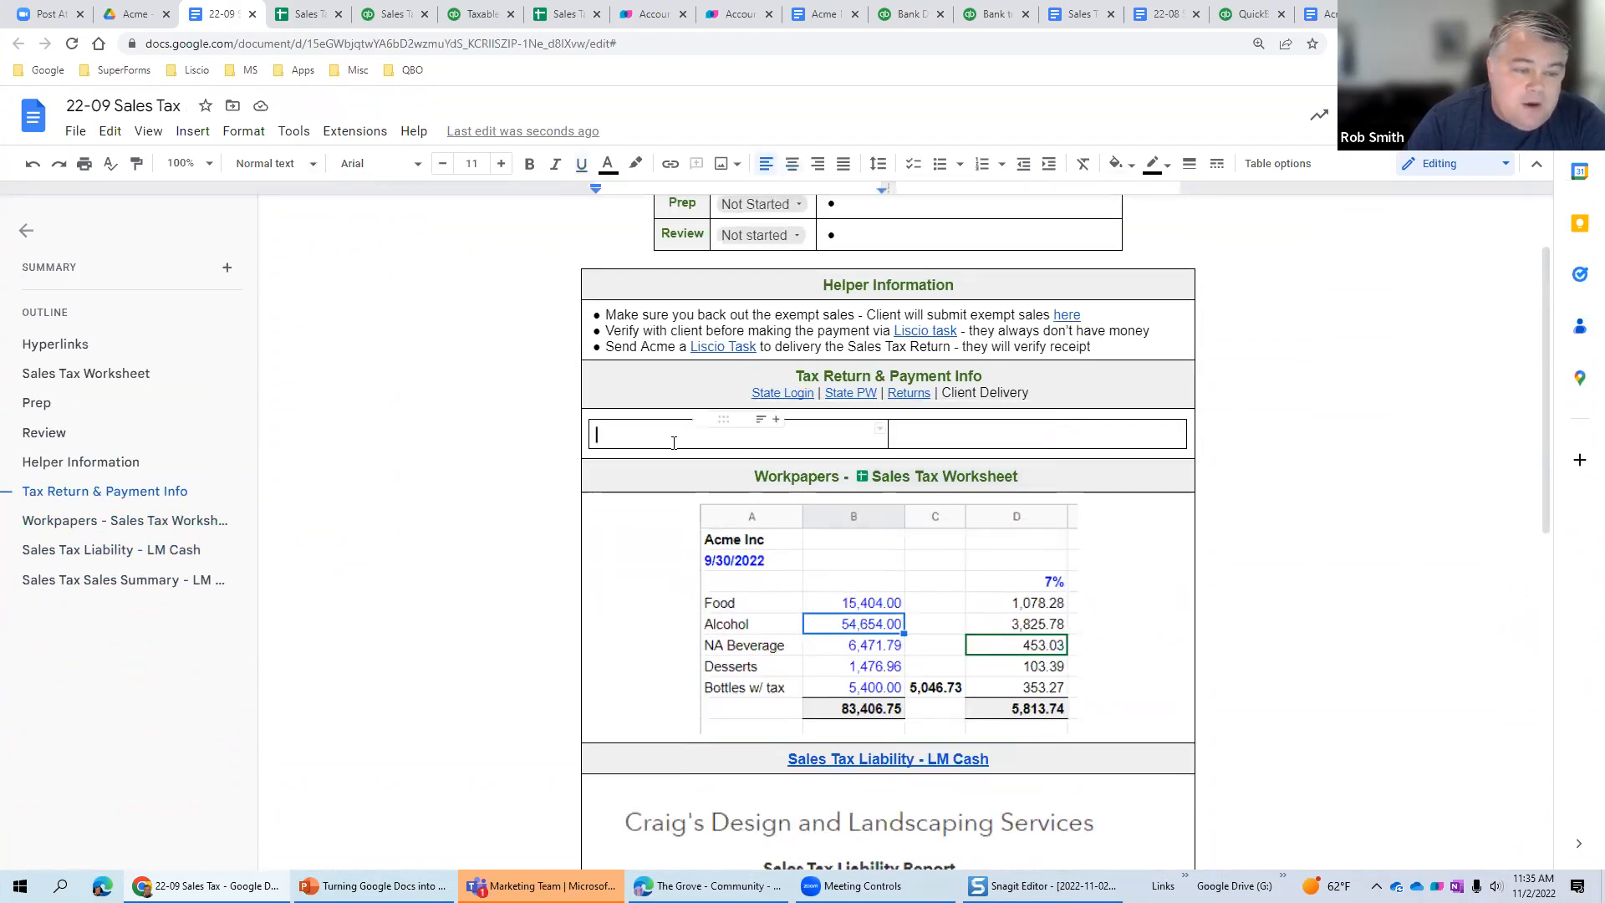
{"action": "left_click", "coordinate": [905, 393]}
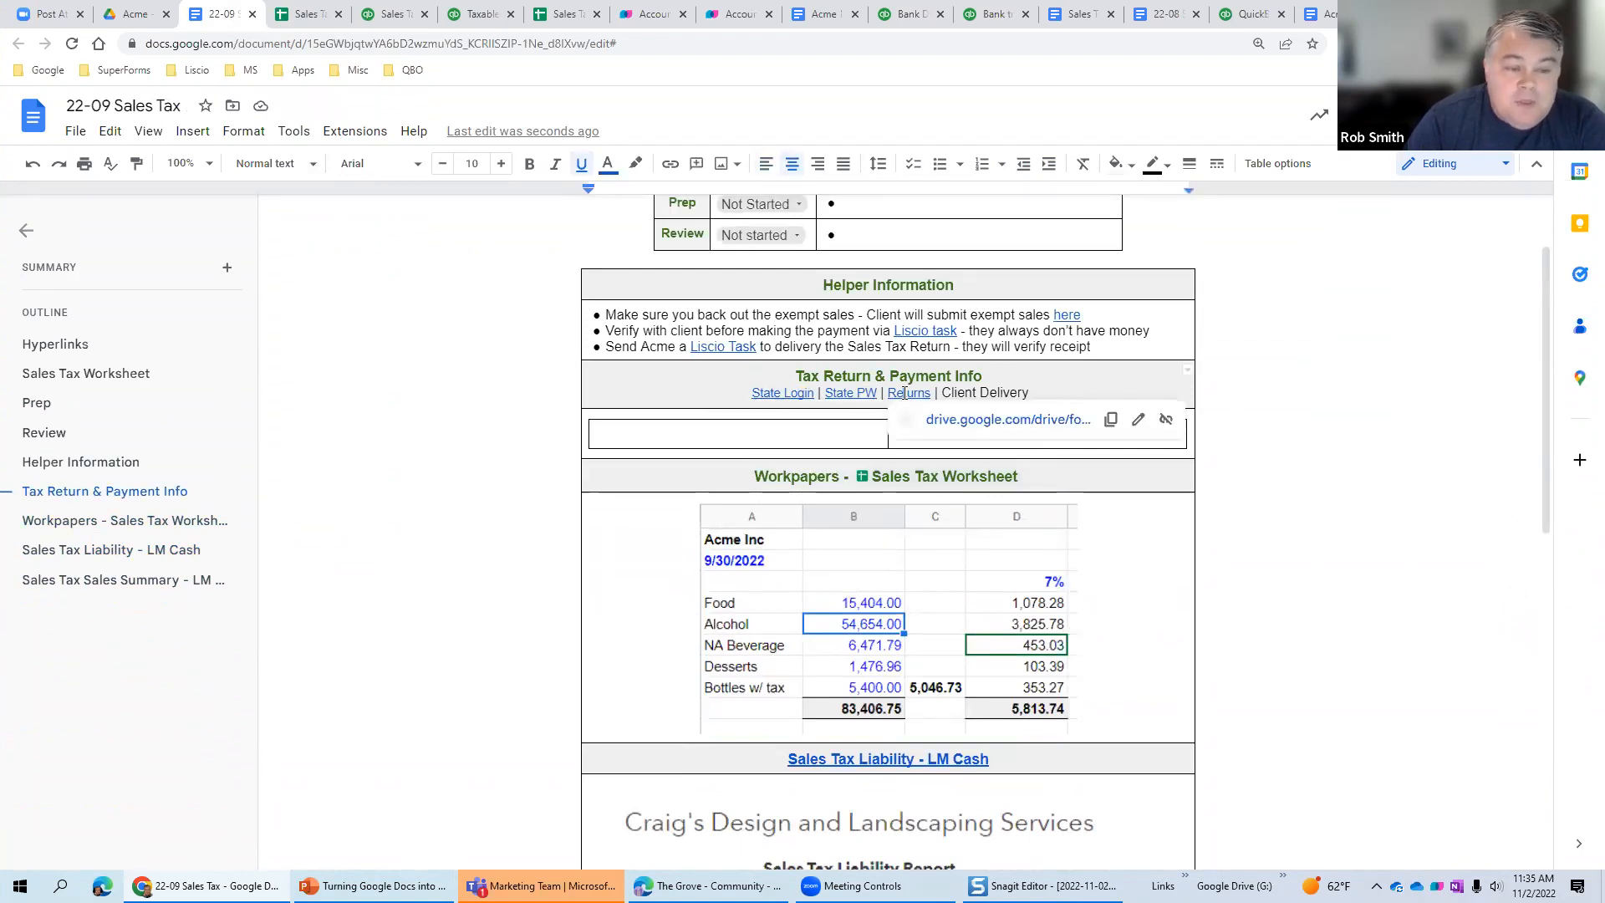
{"action": "left_click", "coordinate": [975, 427]}
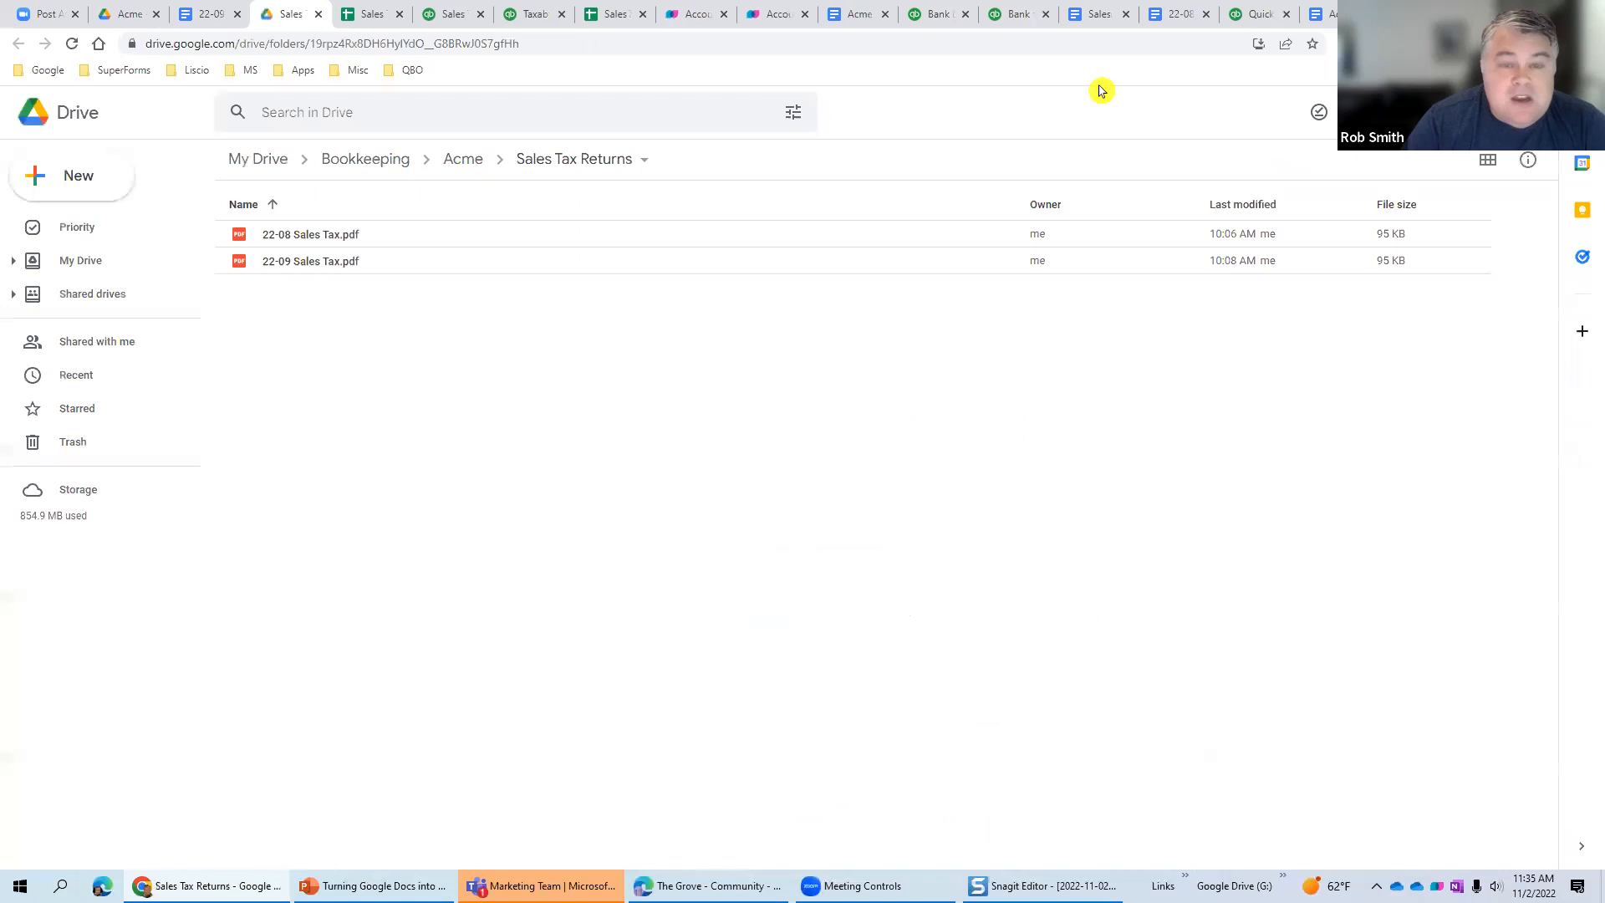
{"action": "left_click", "coordinate": [318, 269]}
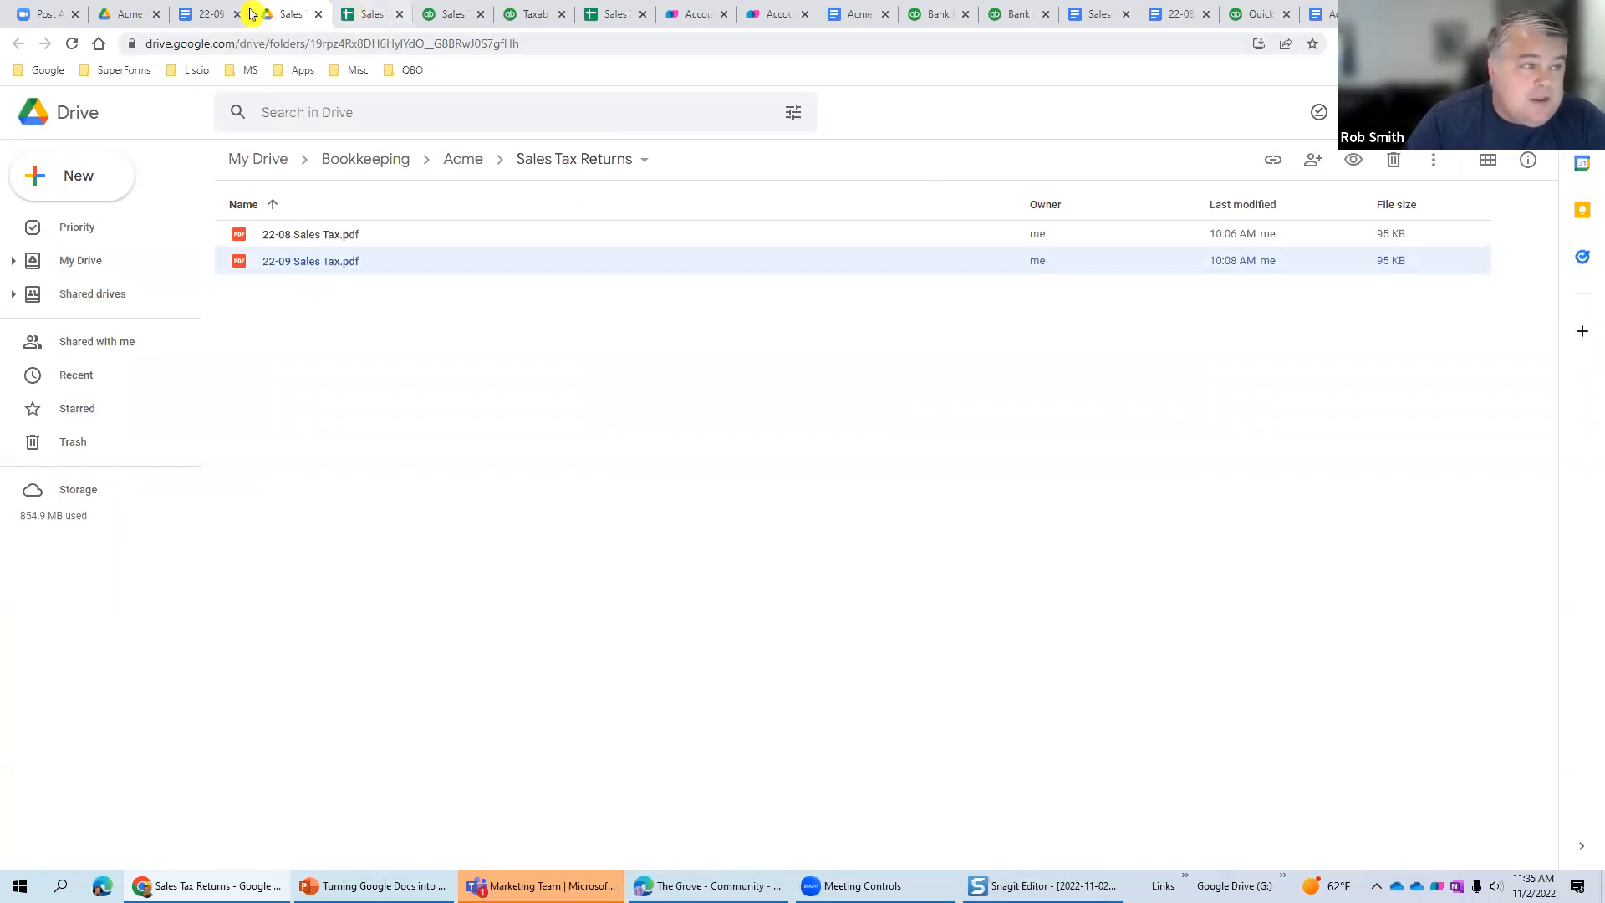
- Return to the 22-09 Sales Tax document and open Acme's Liscio files through the exempt sales link in Helper Information
{"action": "left_click", "coordinate": [201, 14]}
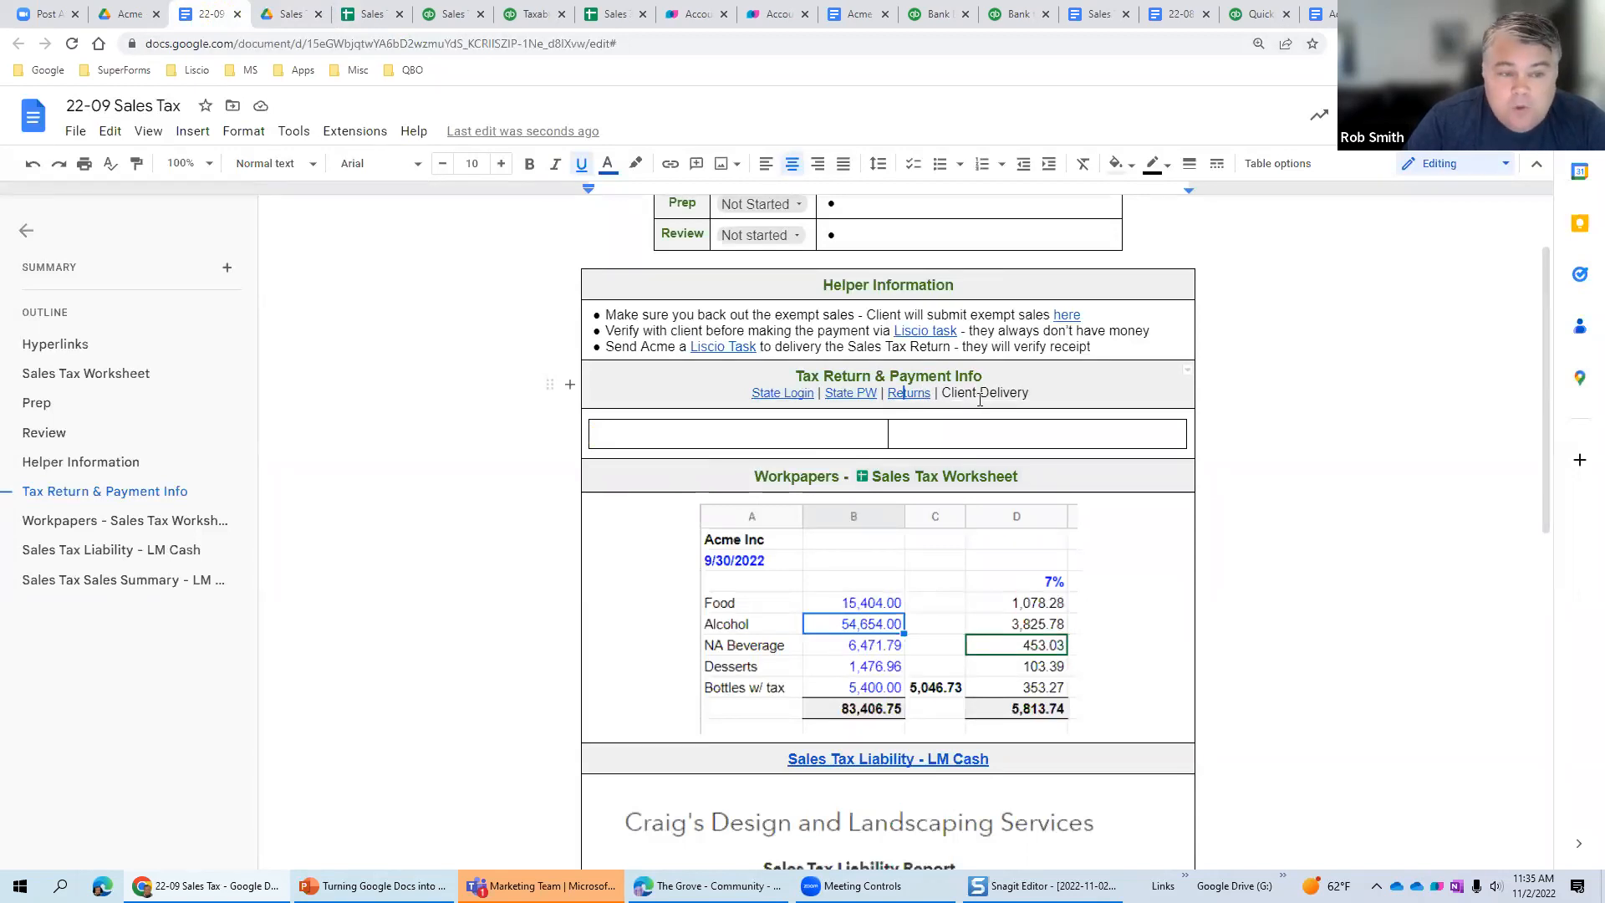
{"action": "scroll", "coordinate": [980, 399], "scroll_direction": "up", "scroll_amount": 1}
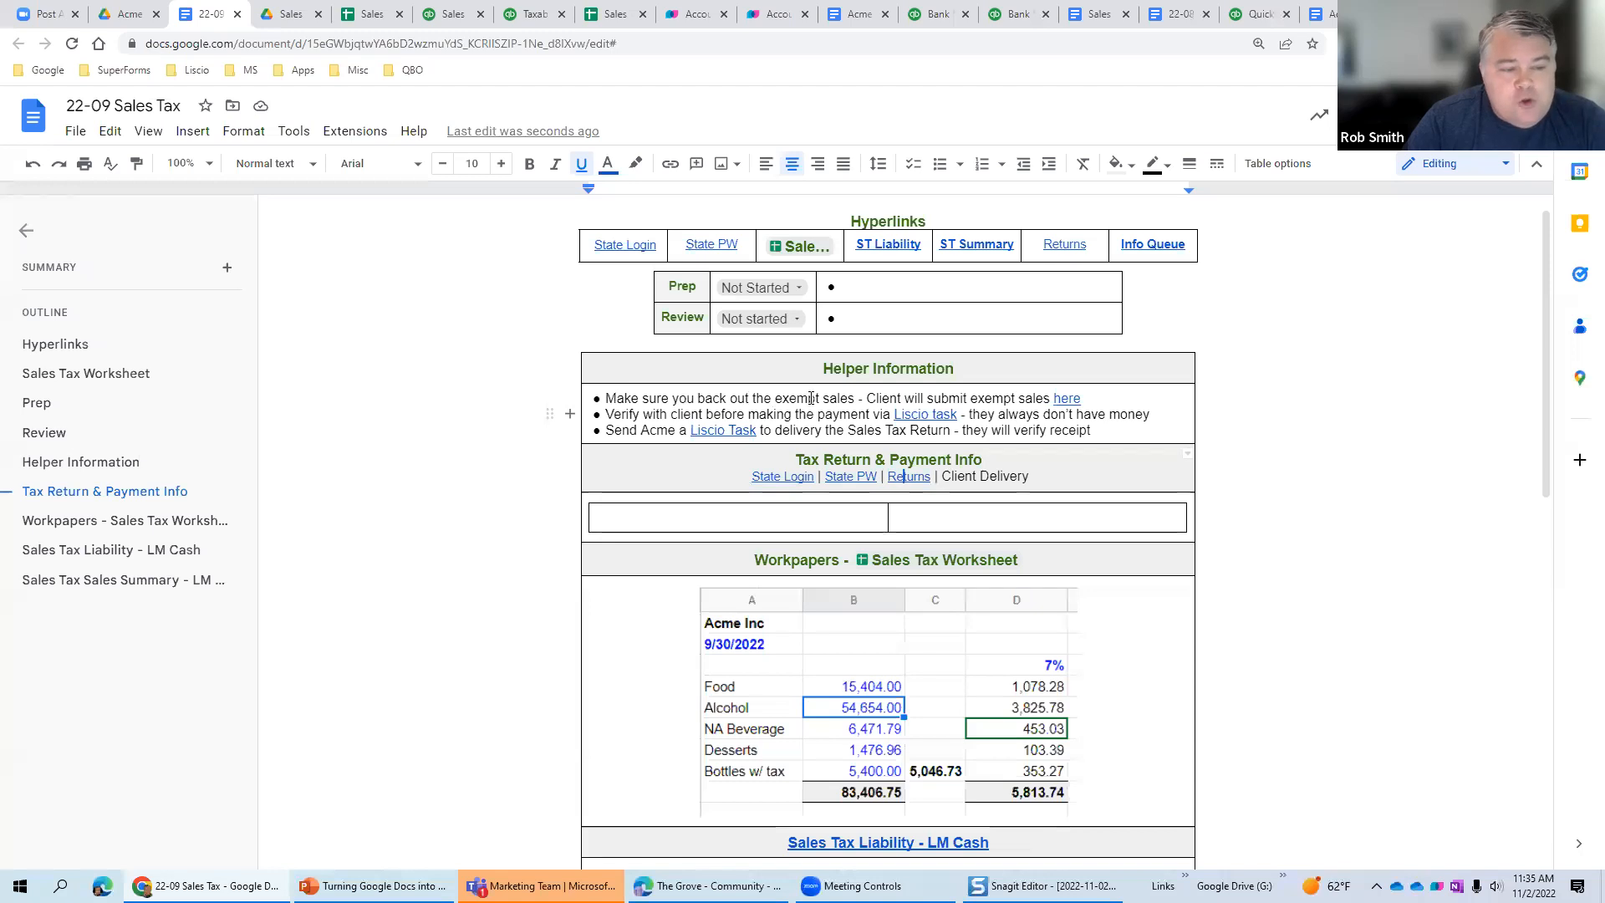
{"action": "left_click", "coordinate": [841, 396]}
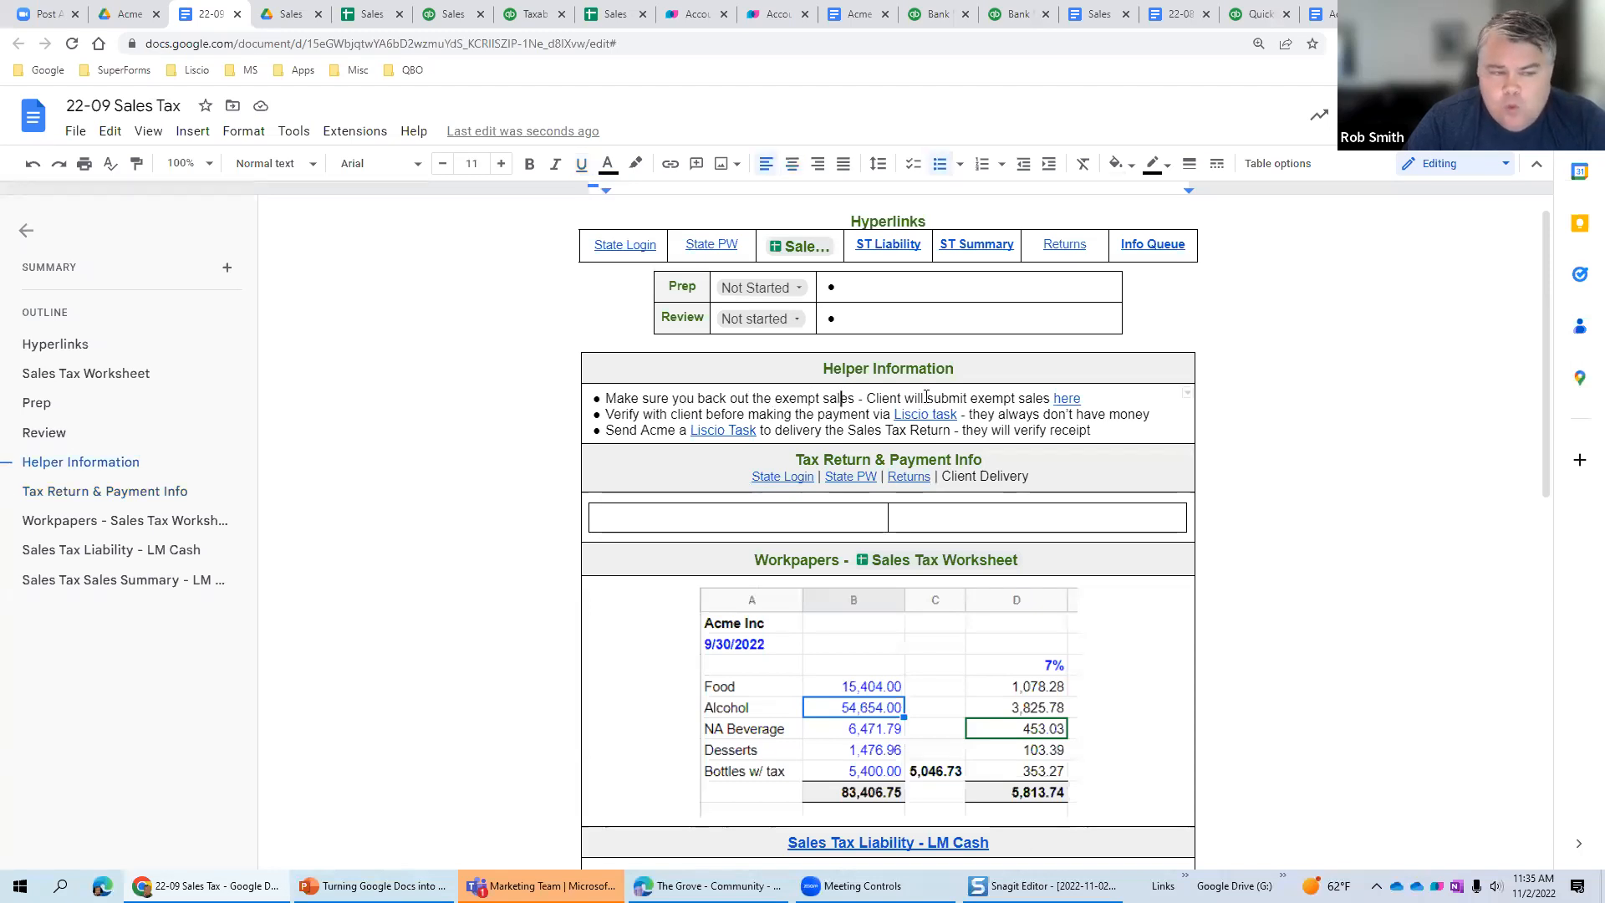
{"action": "scroll", "coordinate": [941, 541], "scroll_direction": "down", "scroll_amount": 2}
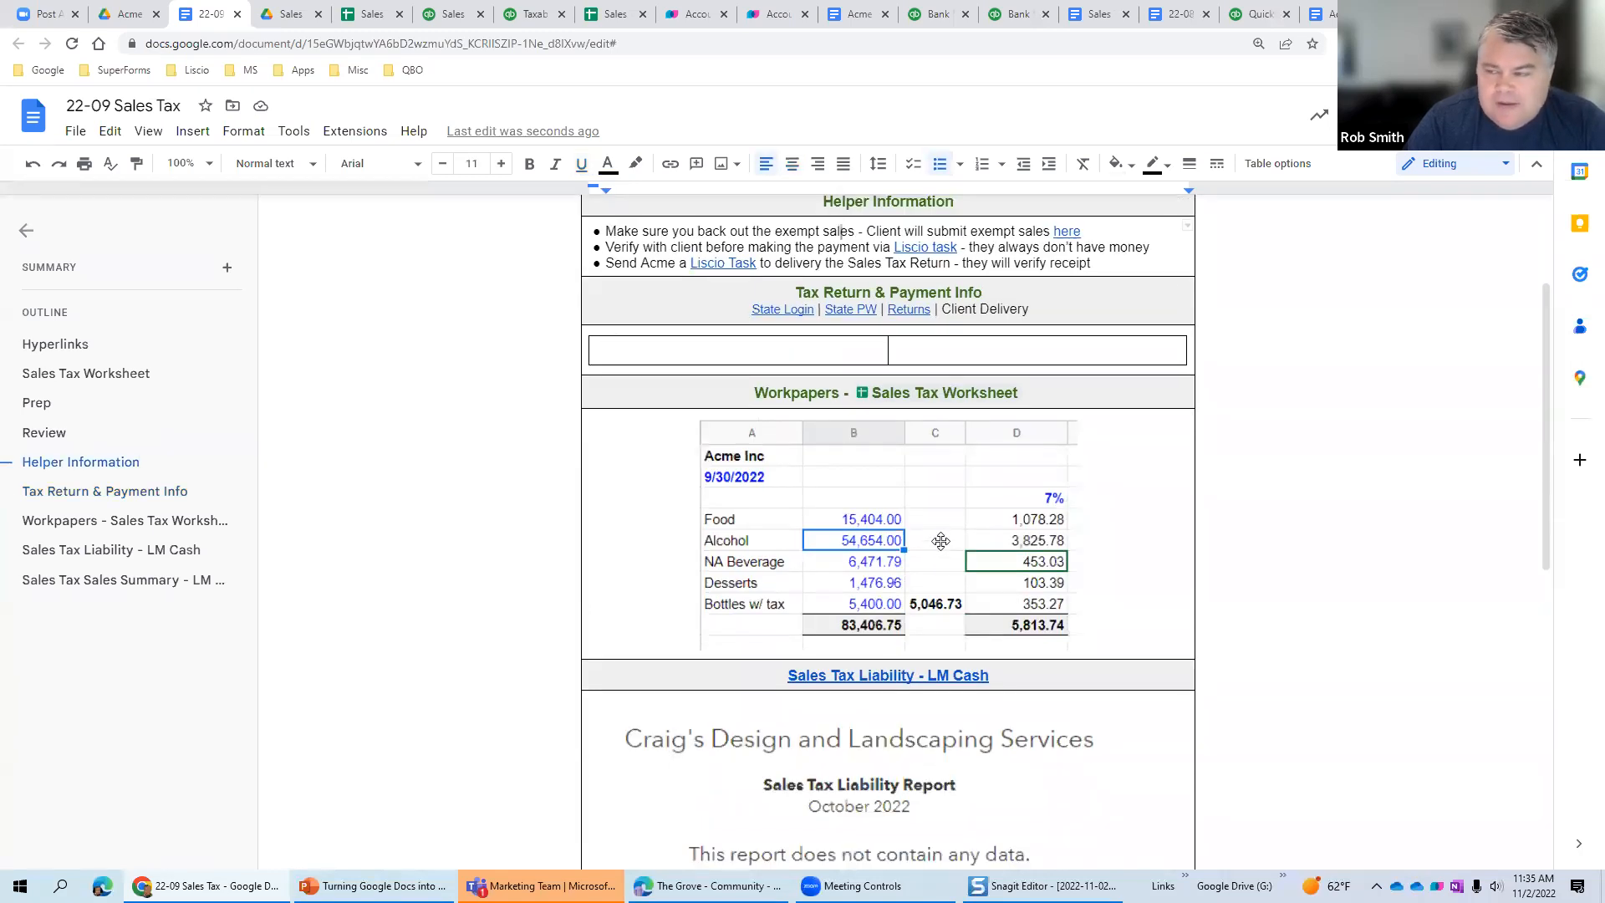
{"action": "scroll", "coordinate": [920, 396], "scroll_direction": "up", "scroll_amount": 2}
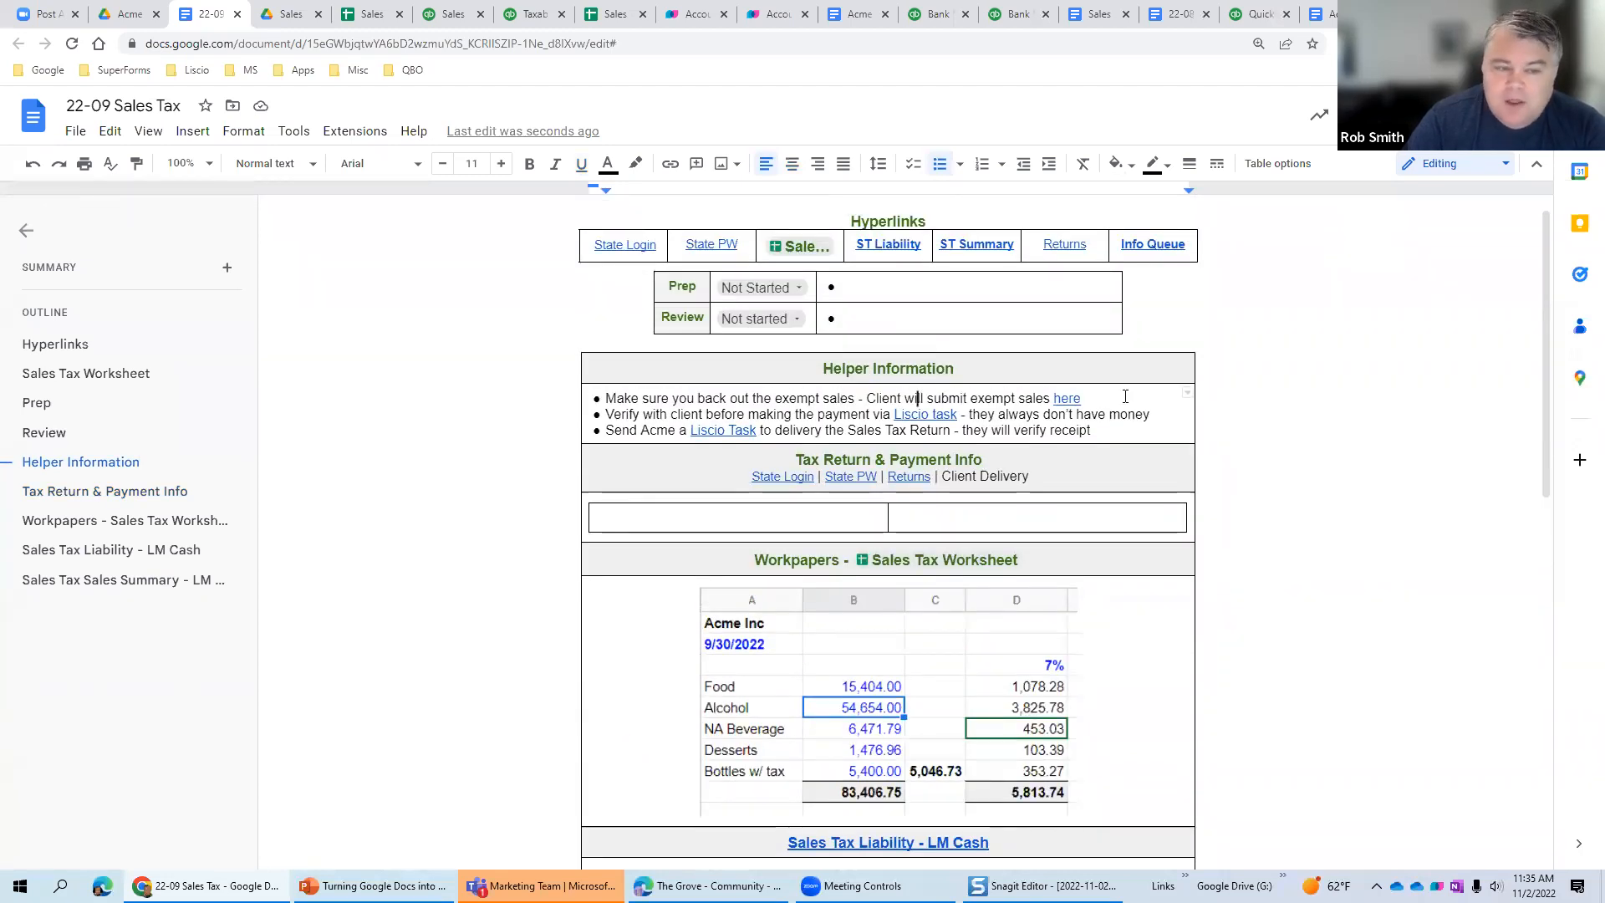
{"action": "left_click", "coordinate": [1073, 398]}
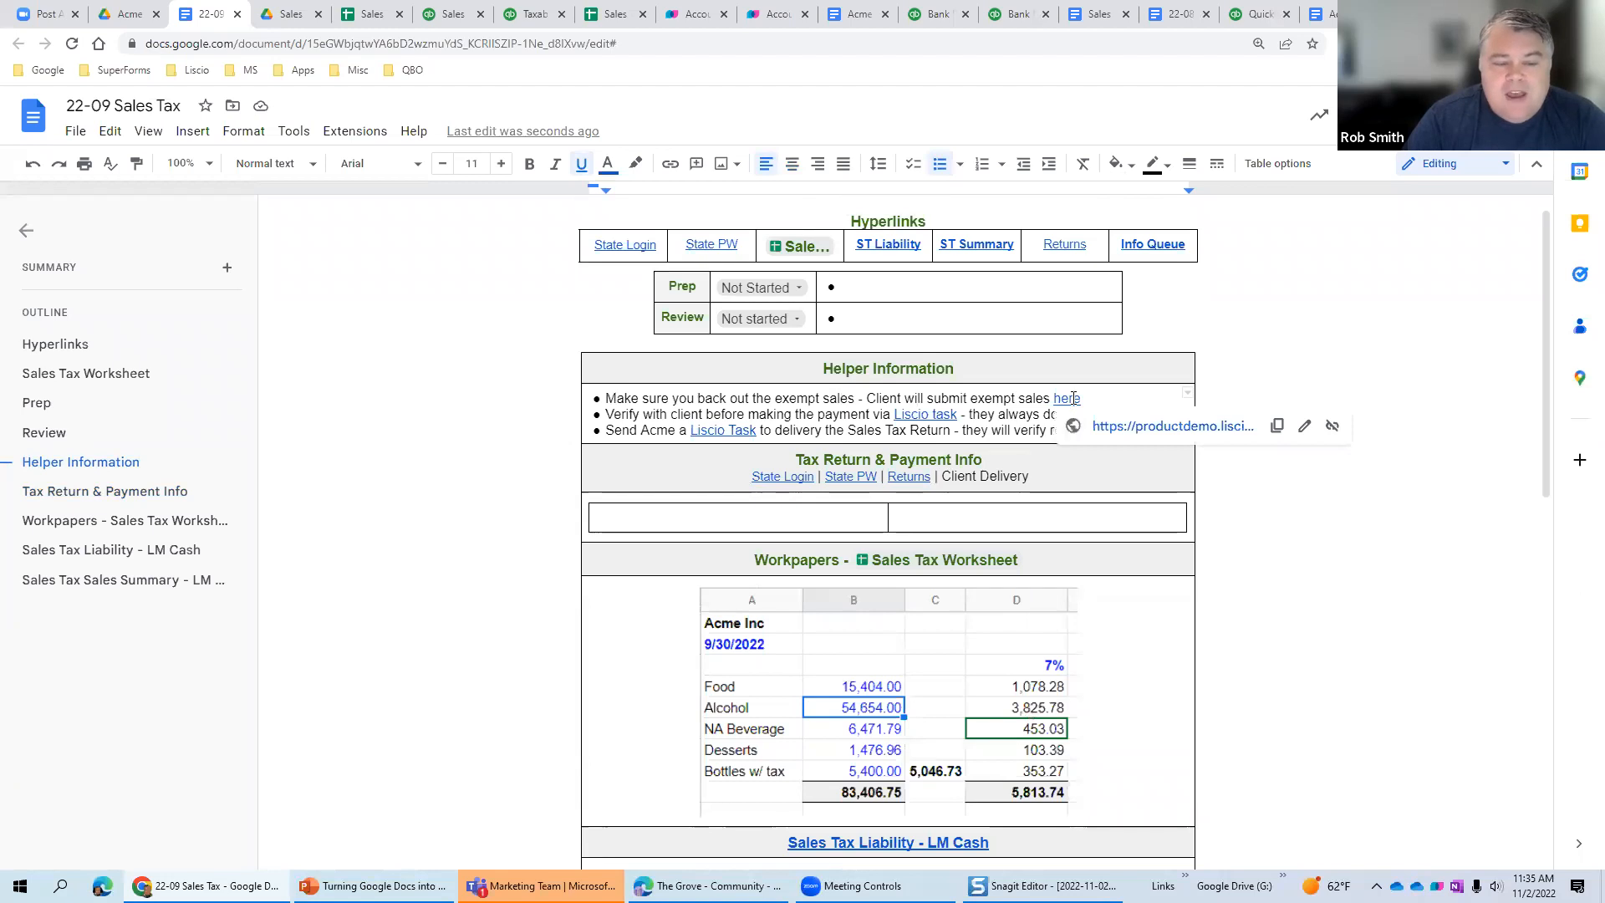
{"action": "left_click", "coordinate": [1135, 427]}
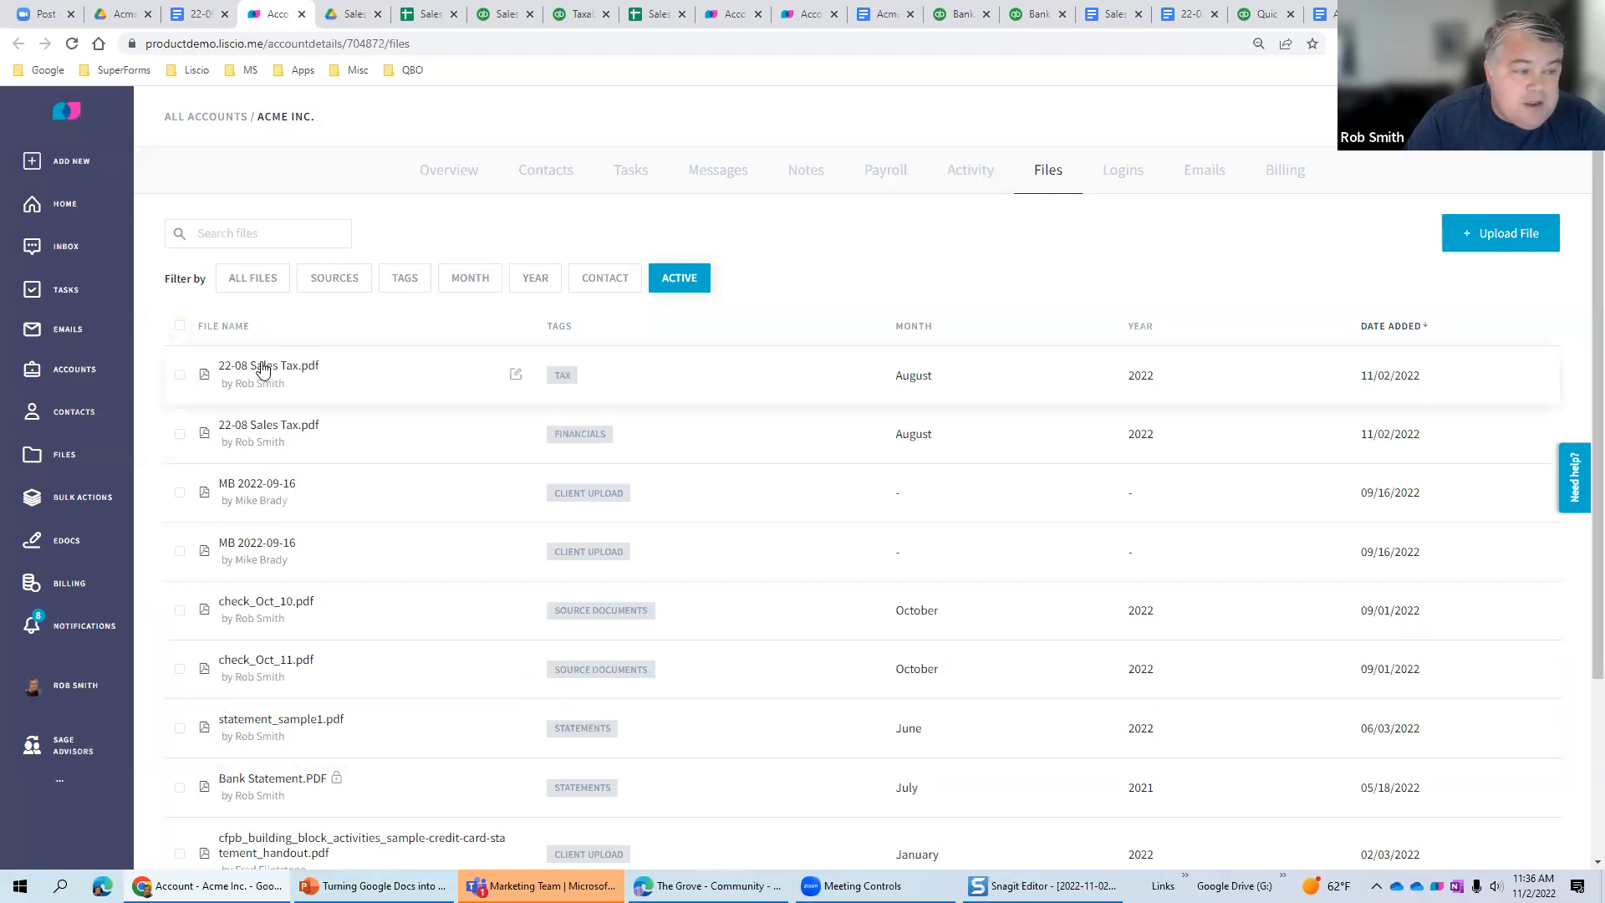
- Open cfpb_building_block_activities_sample-credit-card-statement_handout.pdf in the Acme Inc. files and archive it
{"action": "scroll", "coordinate": [335, 660], "scroll_direction": "down", "scroll_amount": 2}
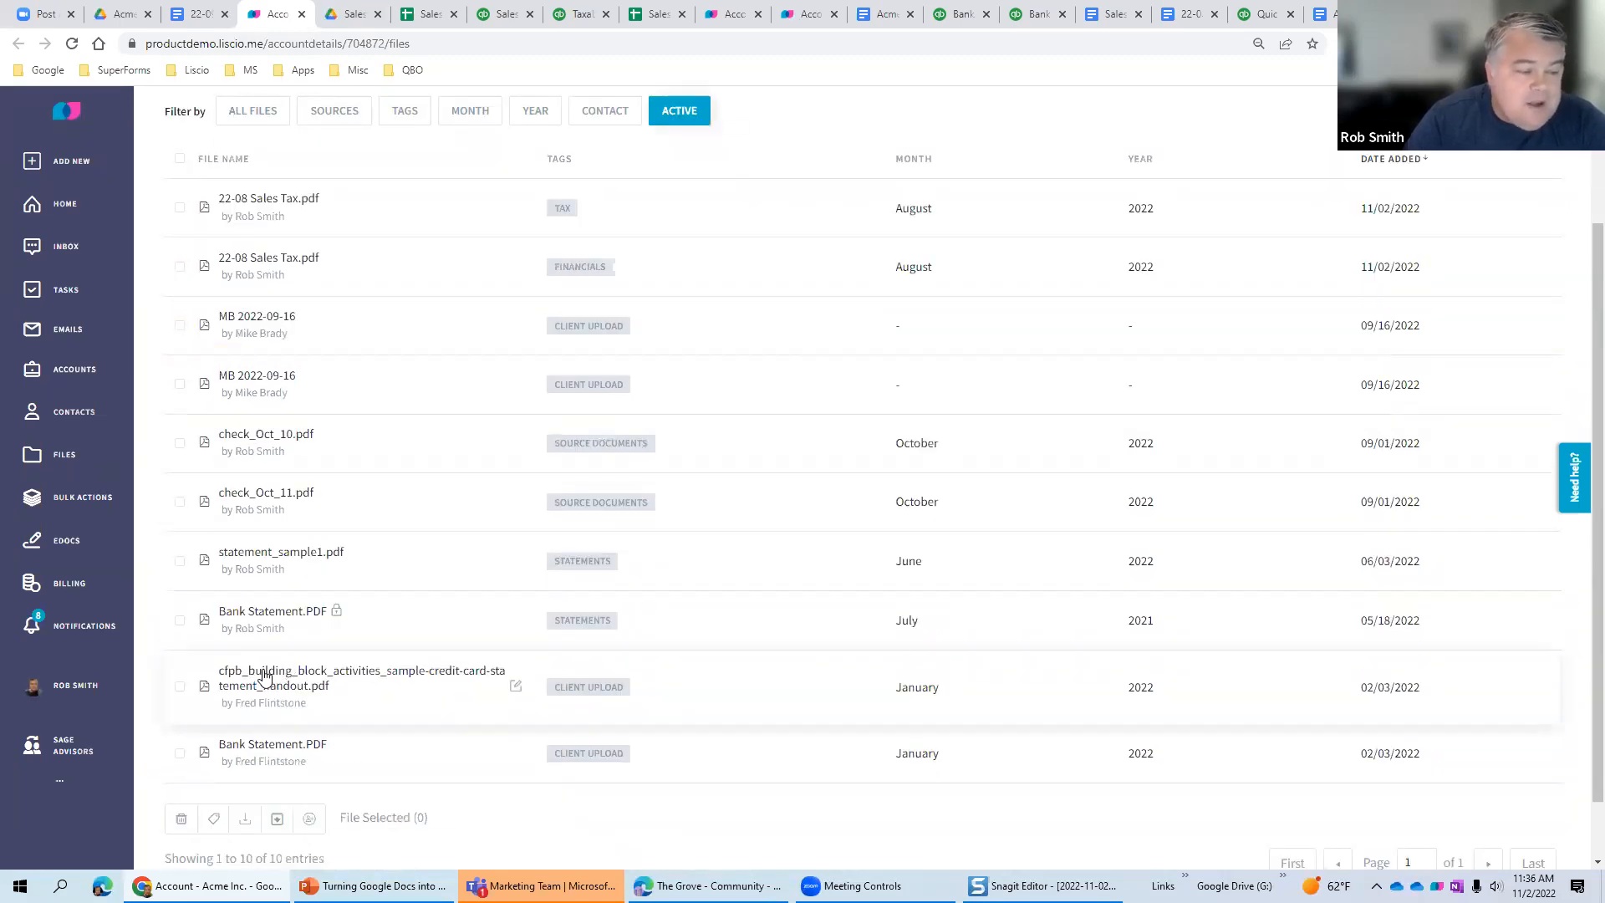
{"action": "left_click", "coordinate": [264, 675]}
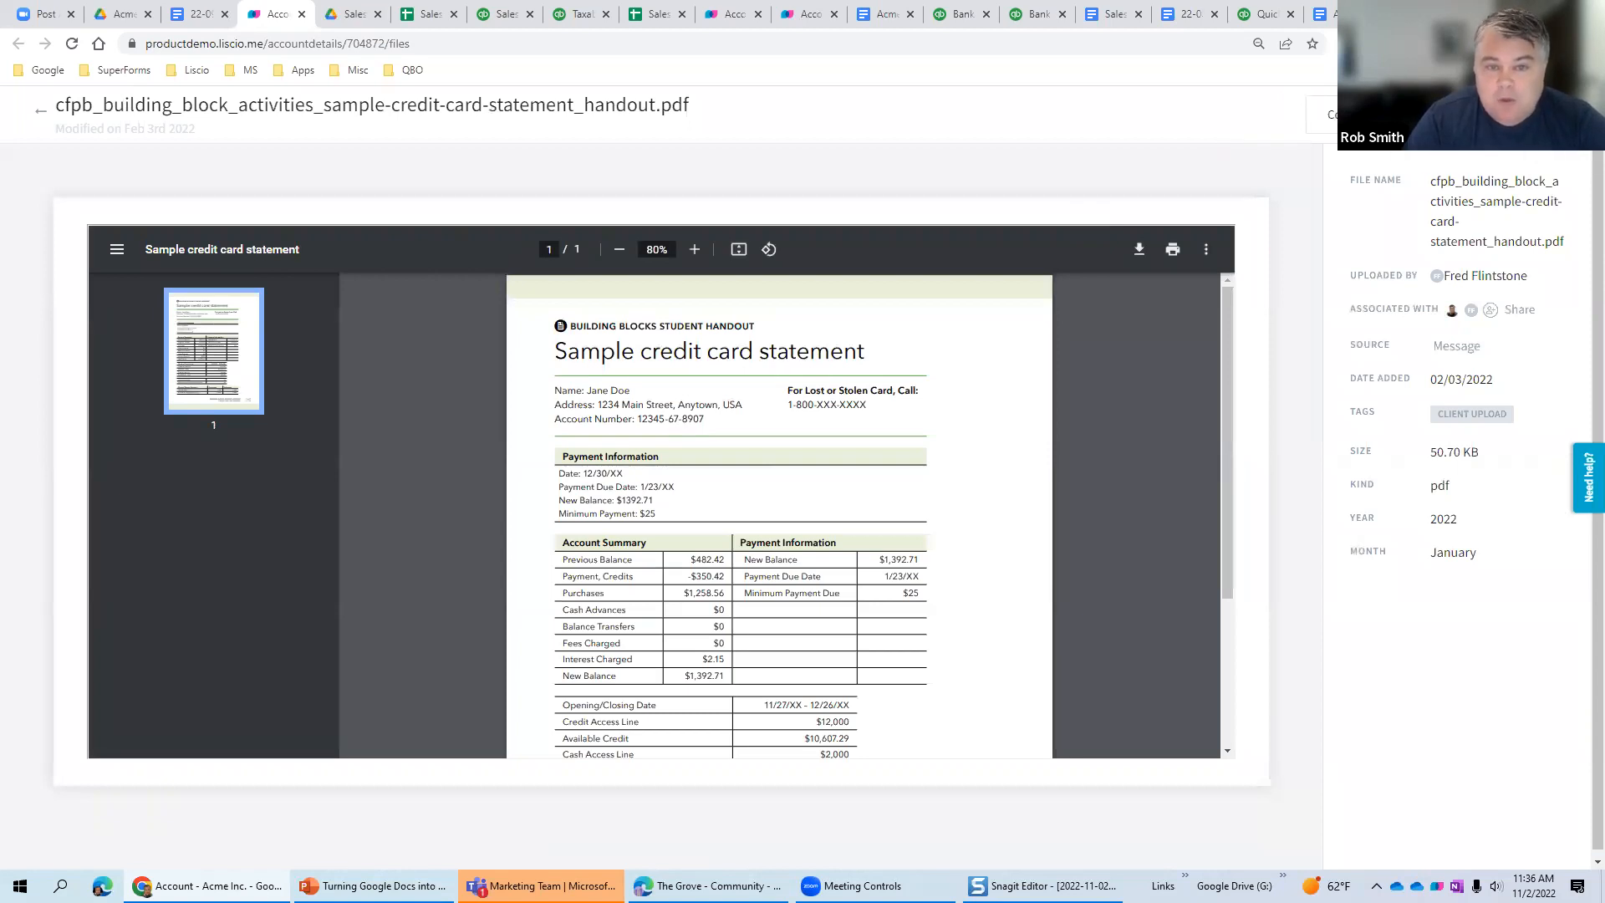
{"action": "left_click", "coordinate": [1421, 115]}
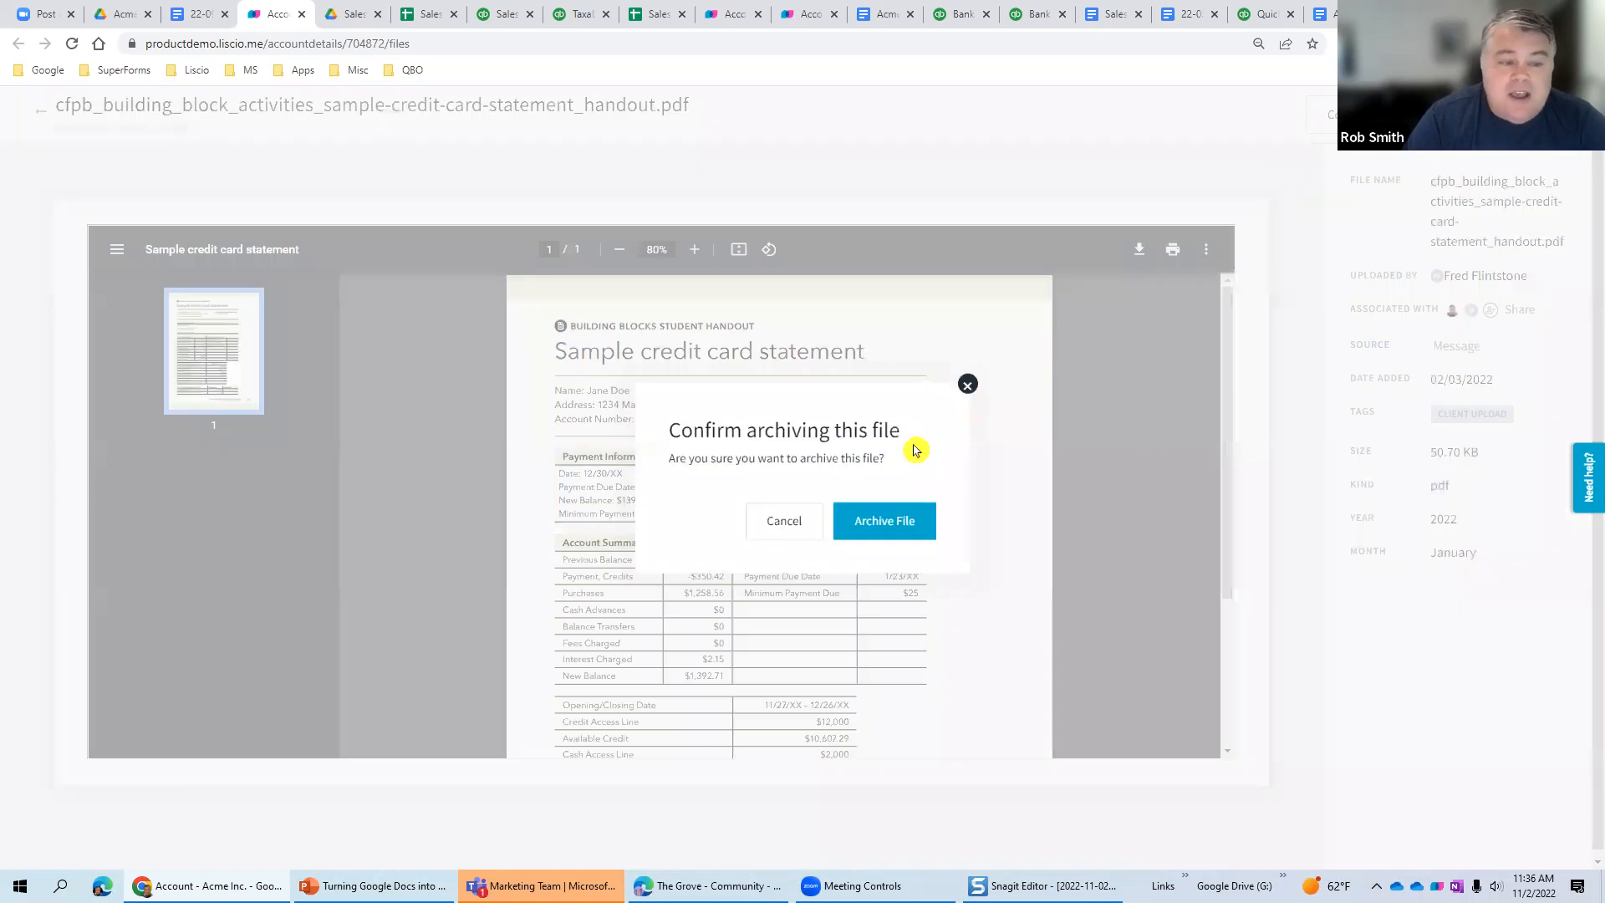
{"action": "left_click", "coordinate": [890, 520]}
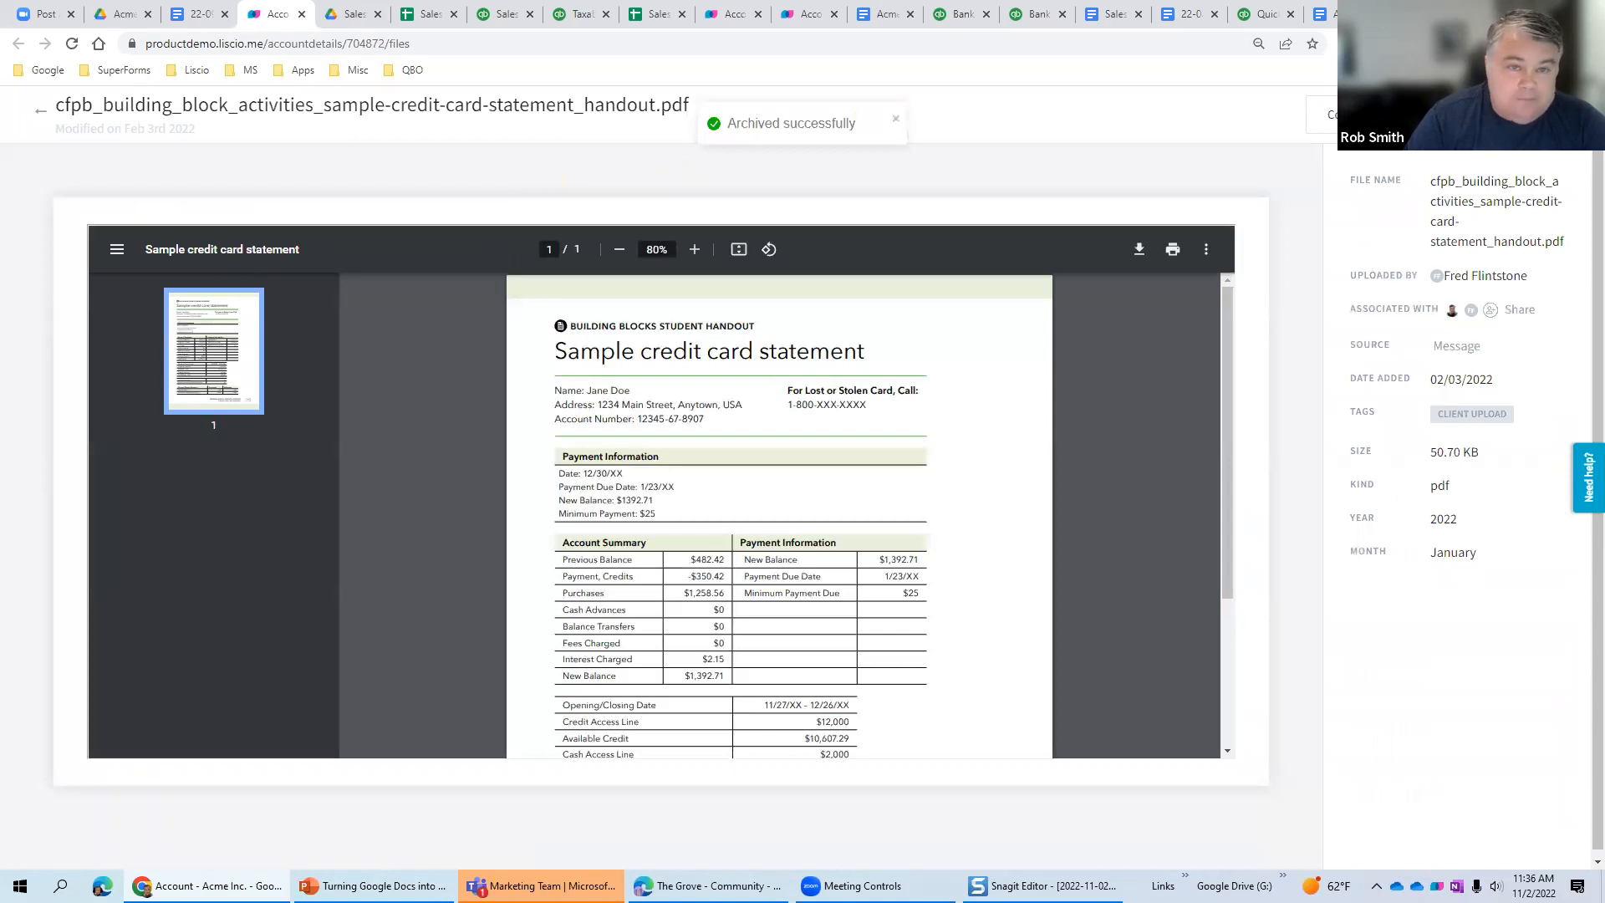
- Return to the 22-09 Sales Tax document and open the Liscio task link in the note about verifying payment with the client
{"action": "left_click", "coordinate": [199, 14]}
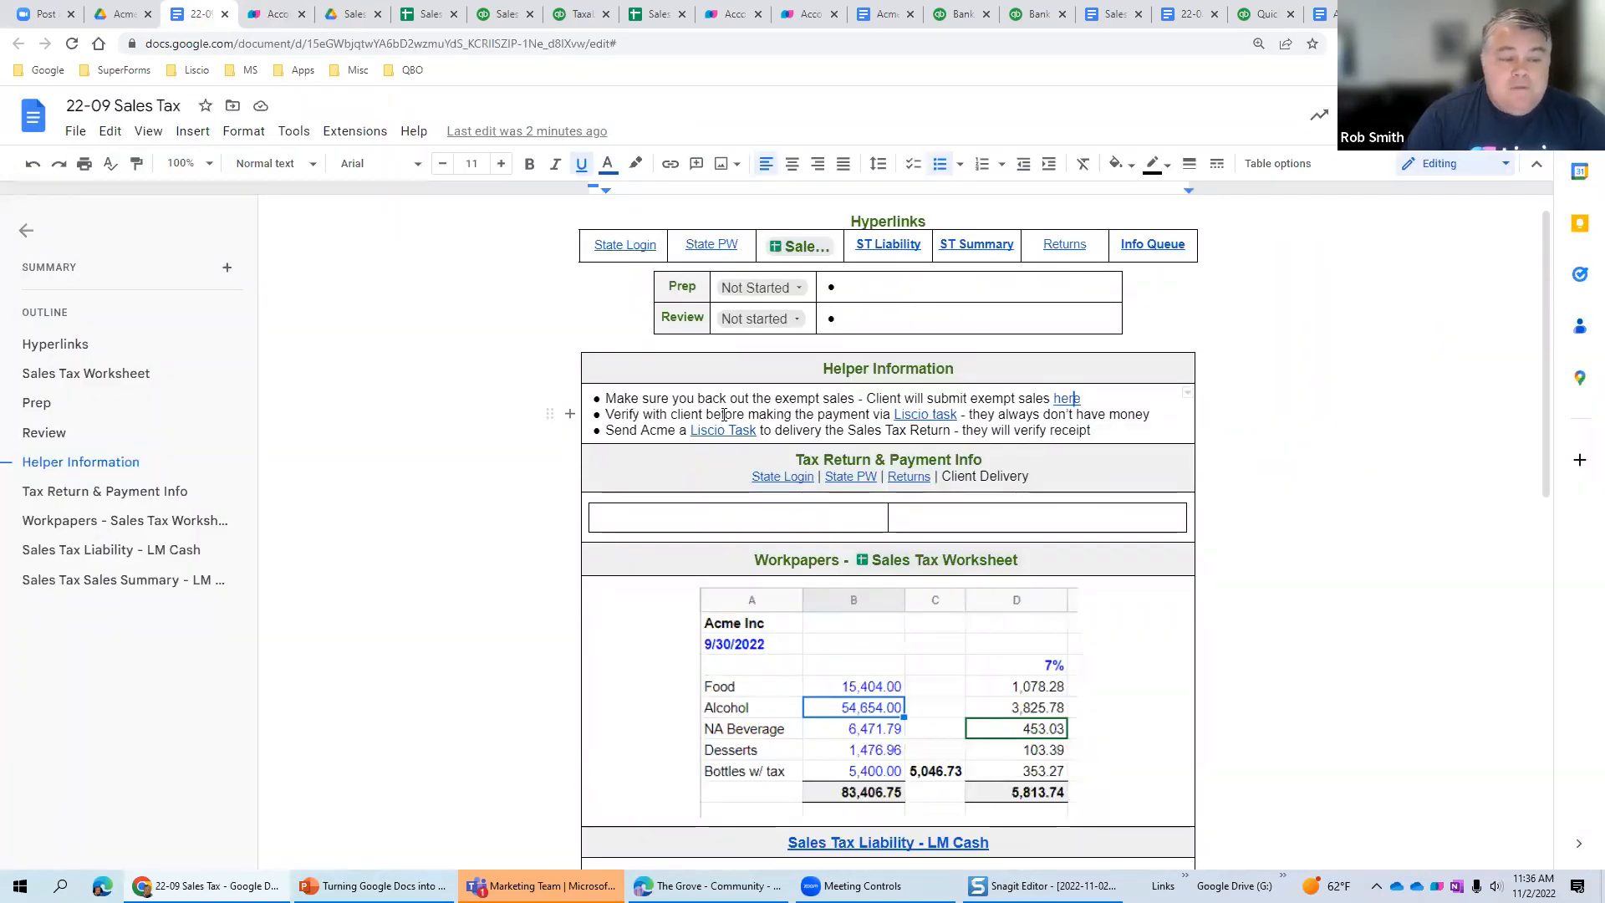
{"action": "triple_click", "coordinate": [791, 411]}
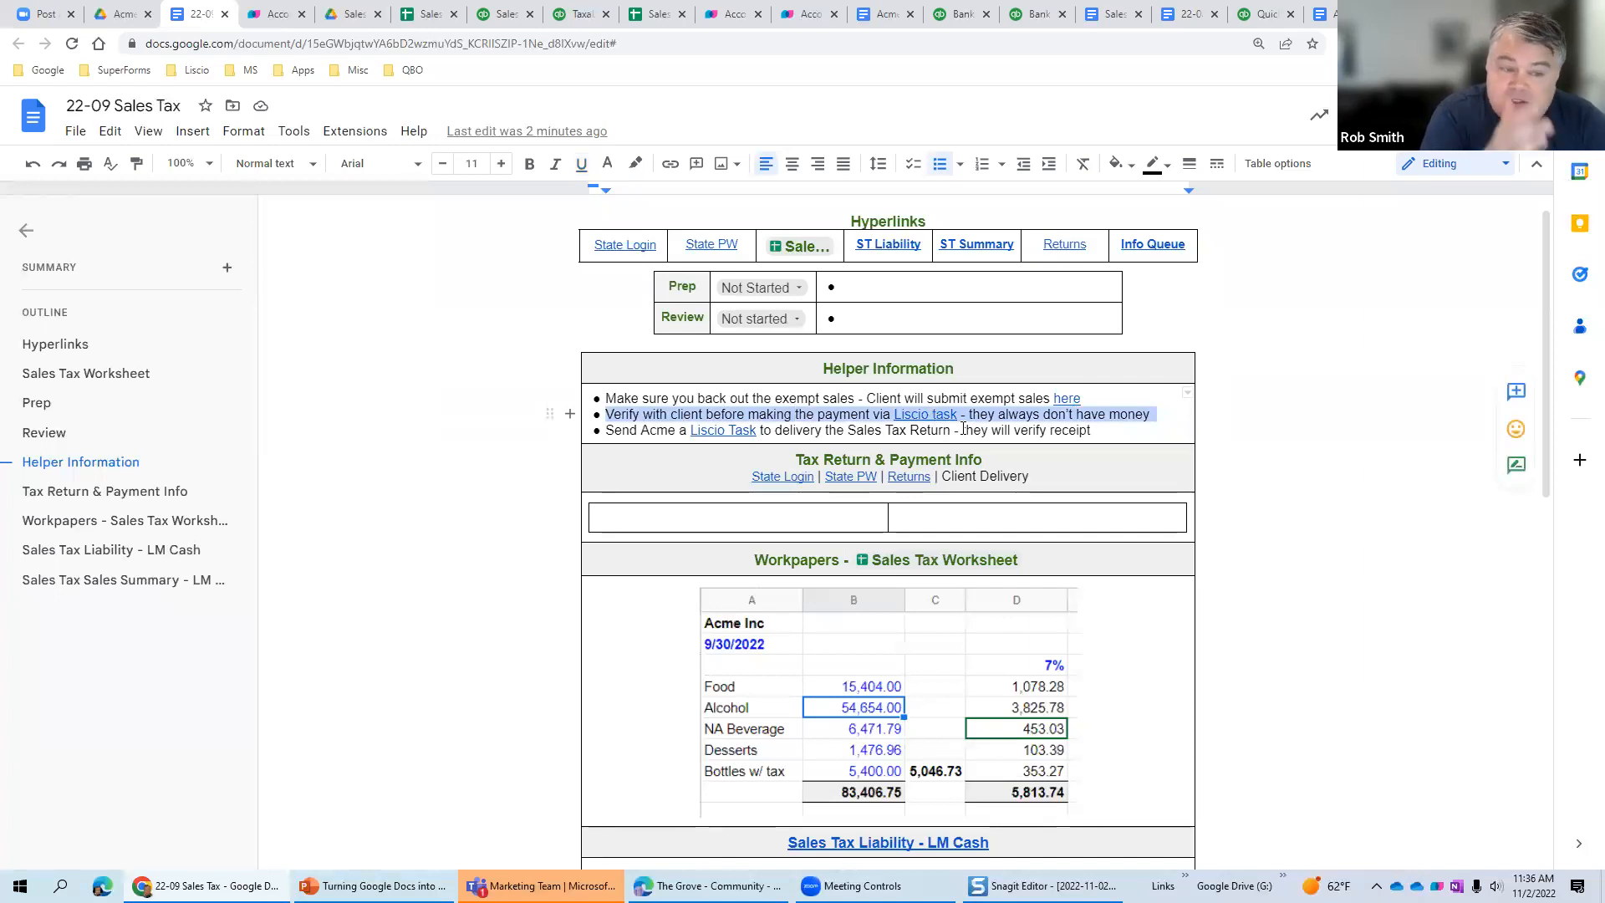
{"action": "left_click", "coordinate": [993, 418]}
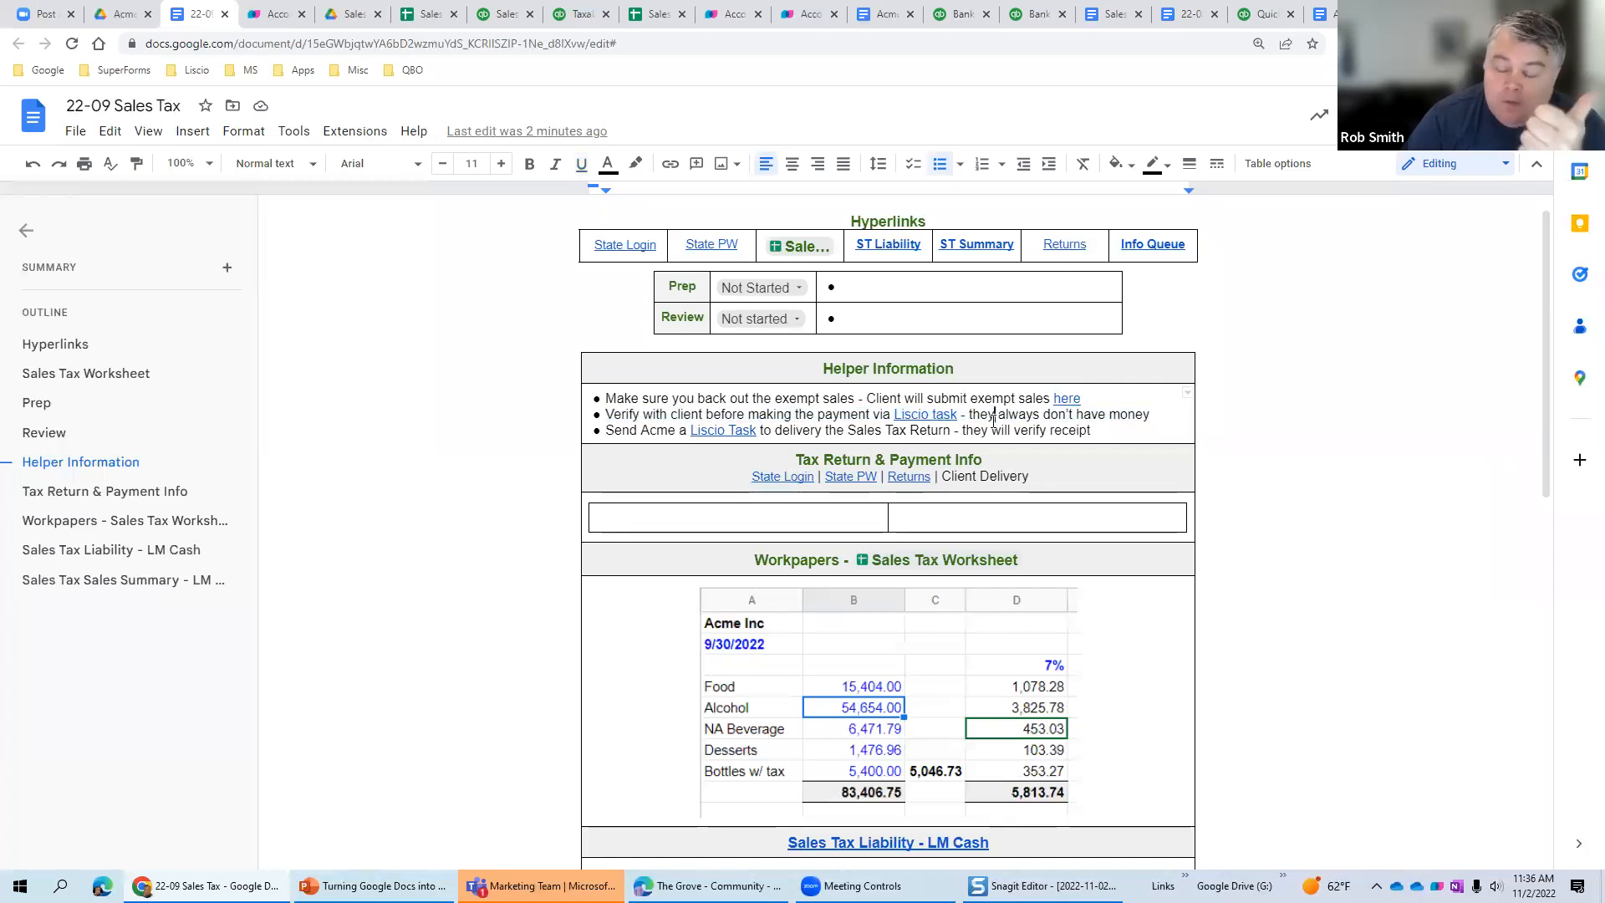
{"action": "left_click", "coordinate": [940, 416]}
{"action": "left_click", "coordinate": [993, 445]}
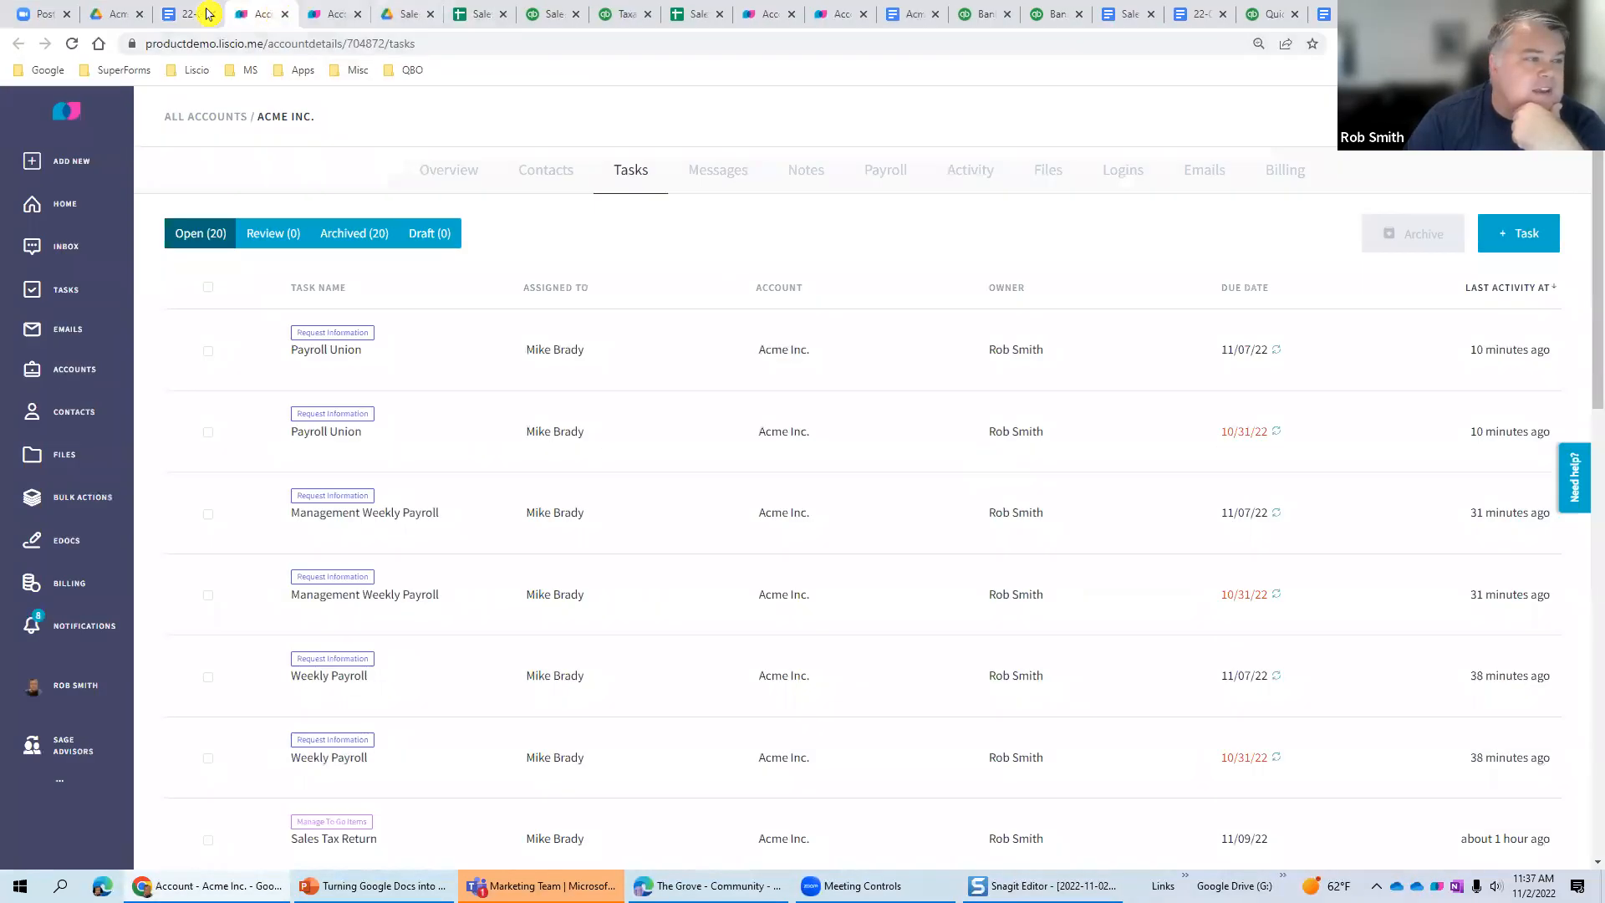
- Return to the 22-09 Sales Tax document and start a new task from the Liscio Task link for delivering the Sales Tax Return
{"action": "left_click", "coordinate": [181, 14]}
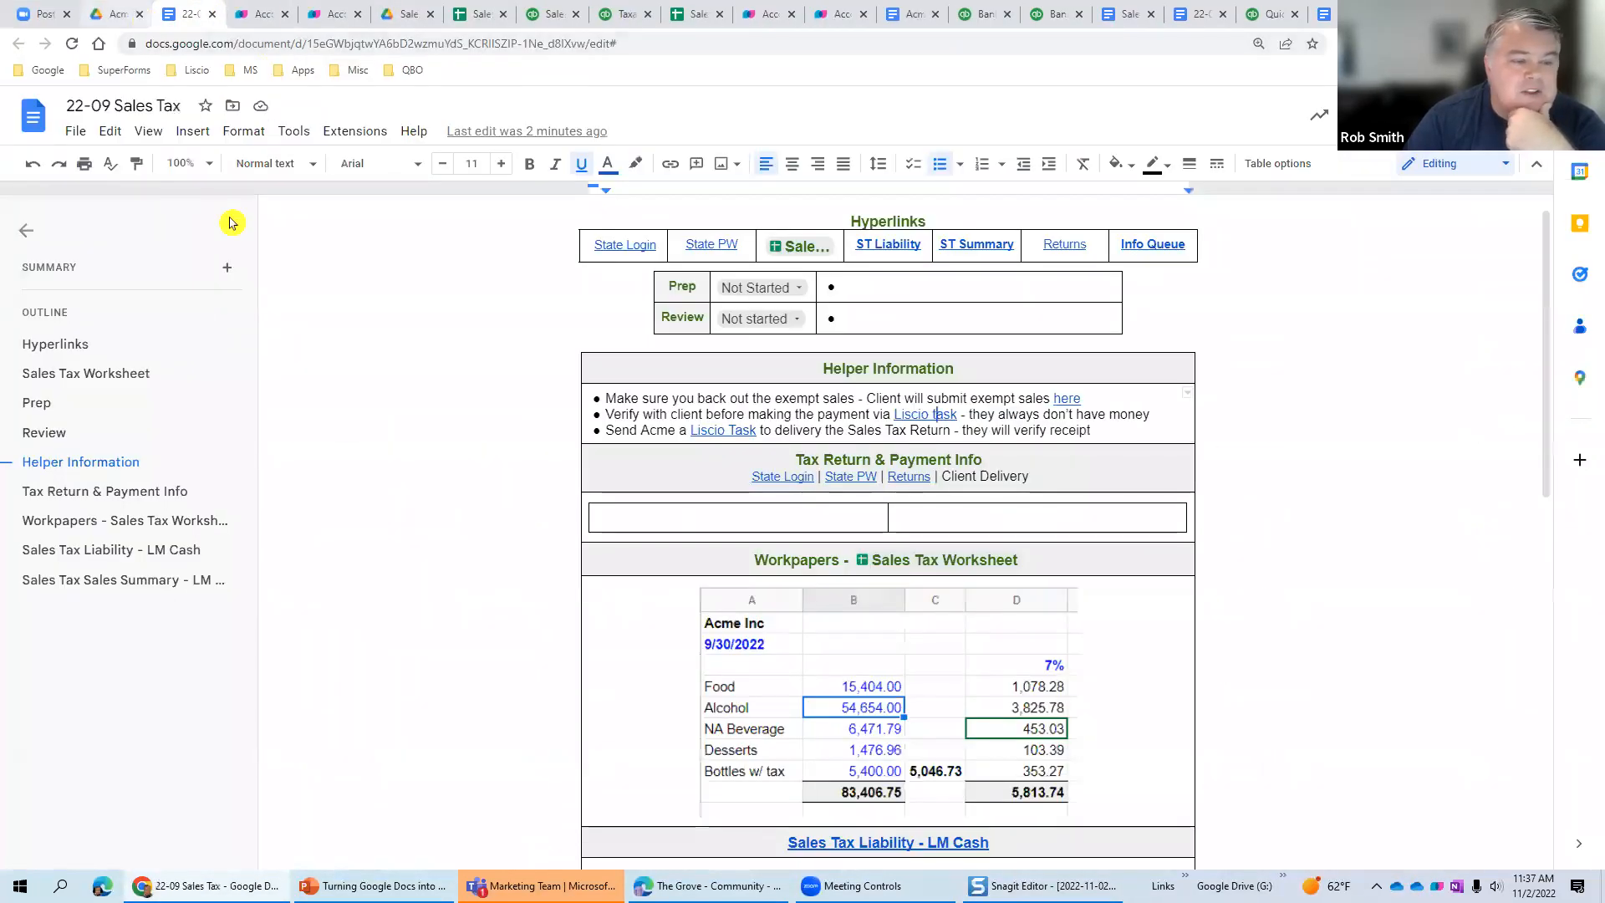
{"action": "left_click", "coordinate": [727, 430]}
{"action": "left_click", "coordinate": [775, 460]}
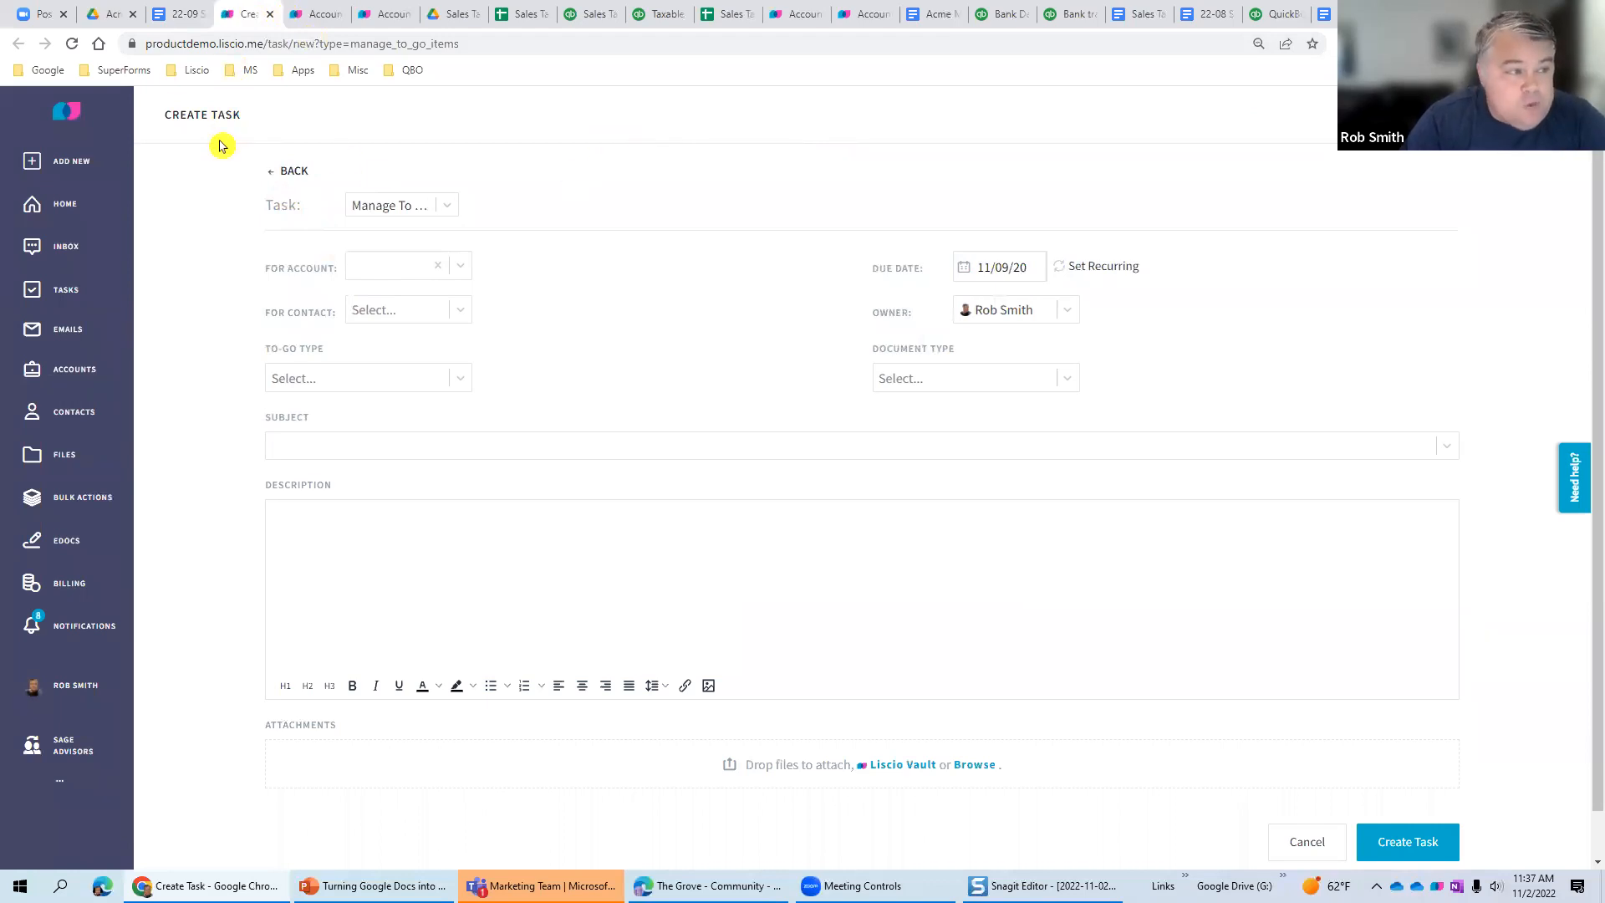
- Assign the new task to the Acme Inc. account and set its to-go type to Delivery
{"action": "left_click", "coordinate": [446, 209]}
{"action": "left_click", "coordinate": [447, 209]}
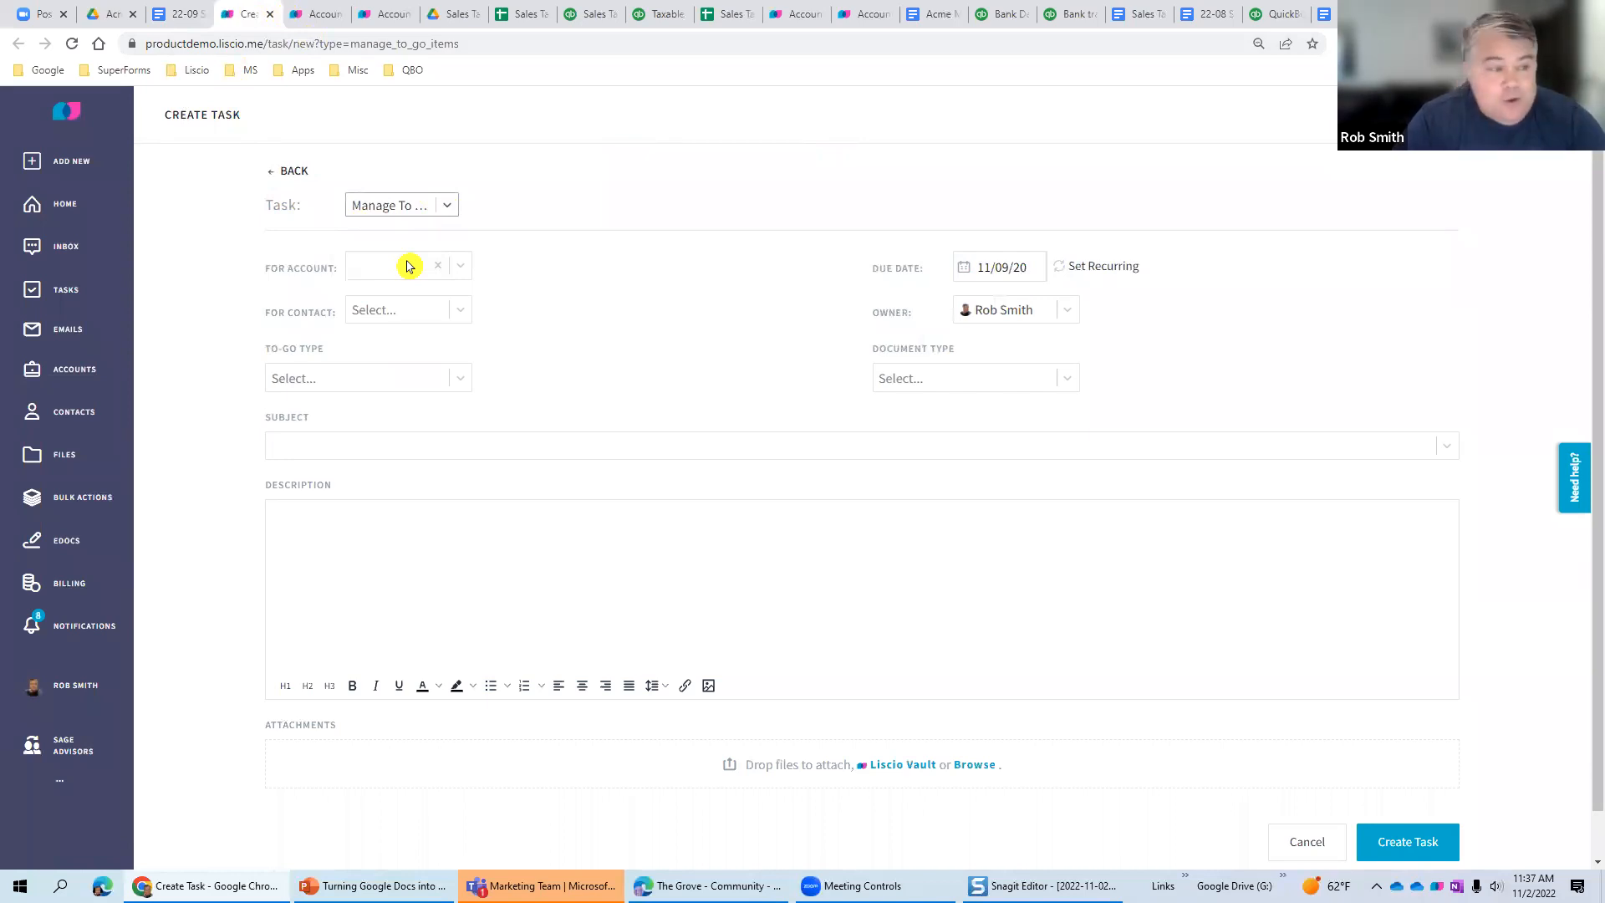
{"action": "left_click", "coordinate": [409, 266]}
{"action": "left_click", "coordinate": [422, 398]}
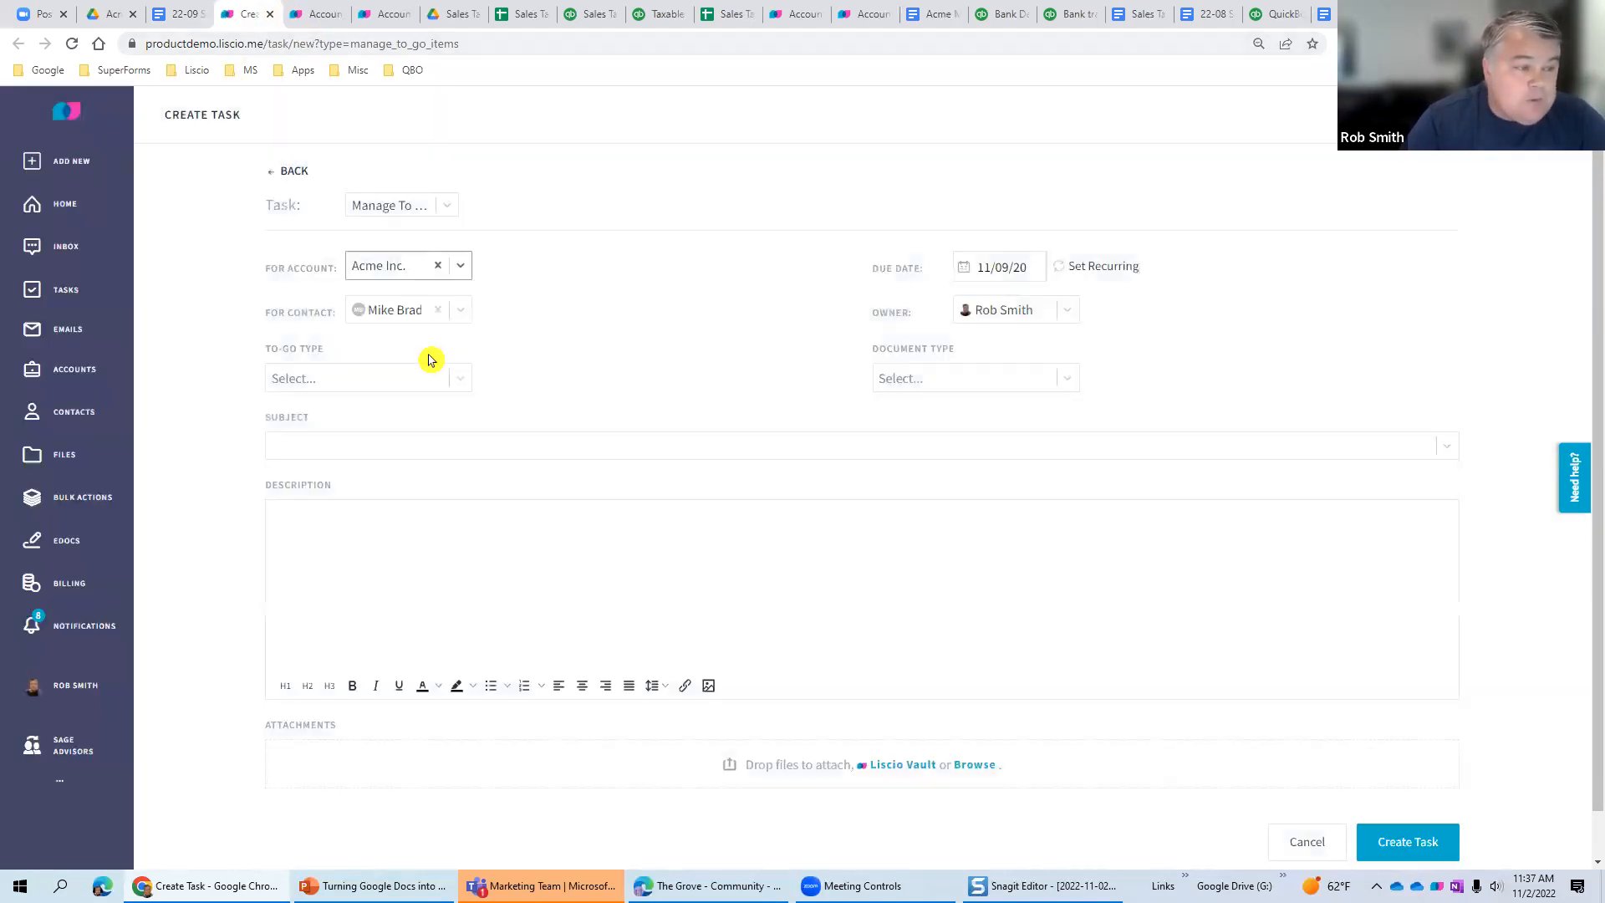
{"action": "left_click", "coordinate": [409, 381]}
{"action": "left_click", "coordinate": [367, 470]}
- Enter Sales Tax Return as the task subject and "HEre is a" as the description, and set the document type to 1099
{"action": "left_click", "coordinate": [371, 449]}
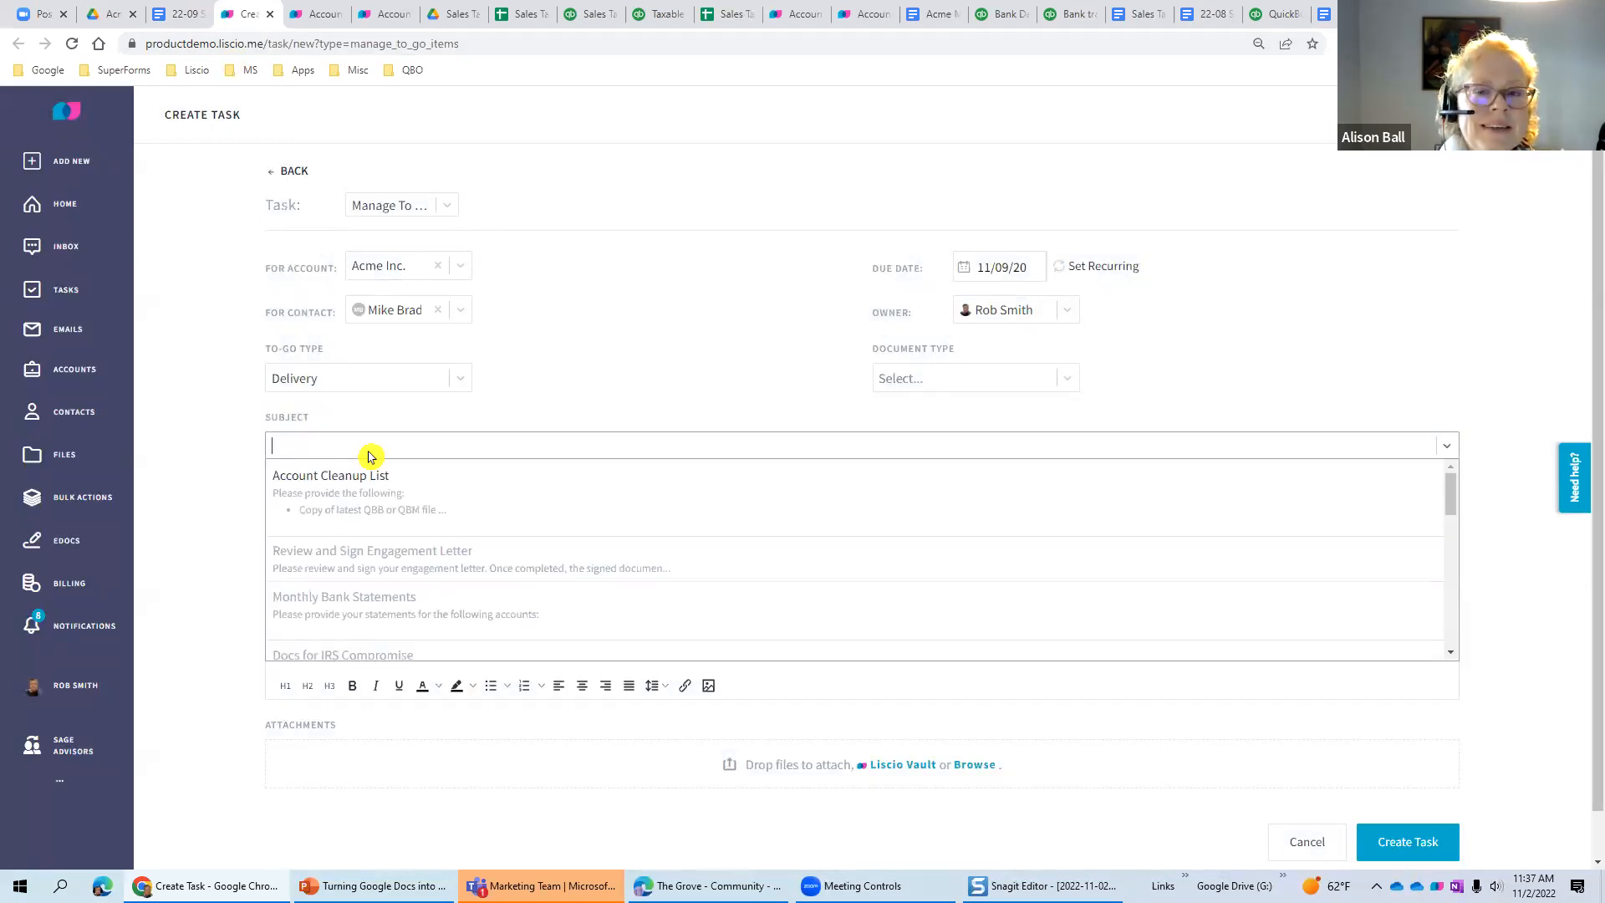
{"action": "type", "text": "Sales Tax Return"}
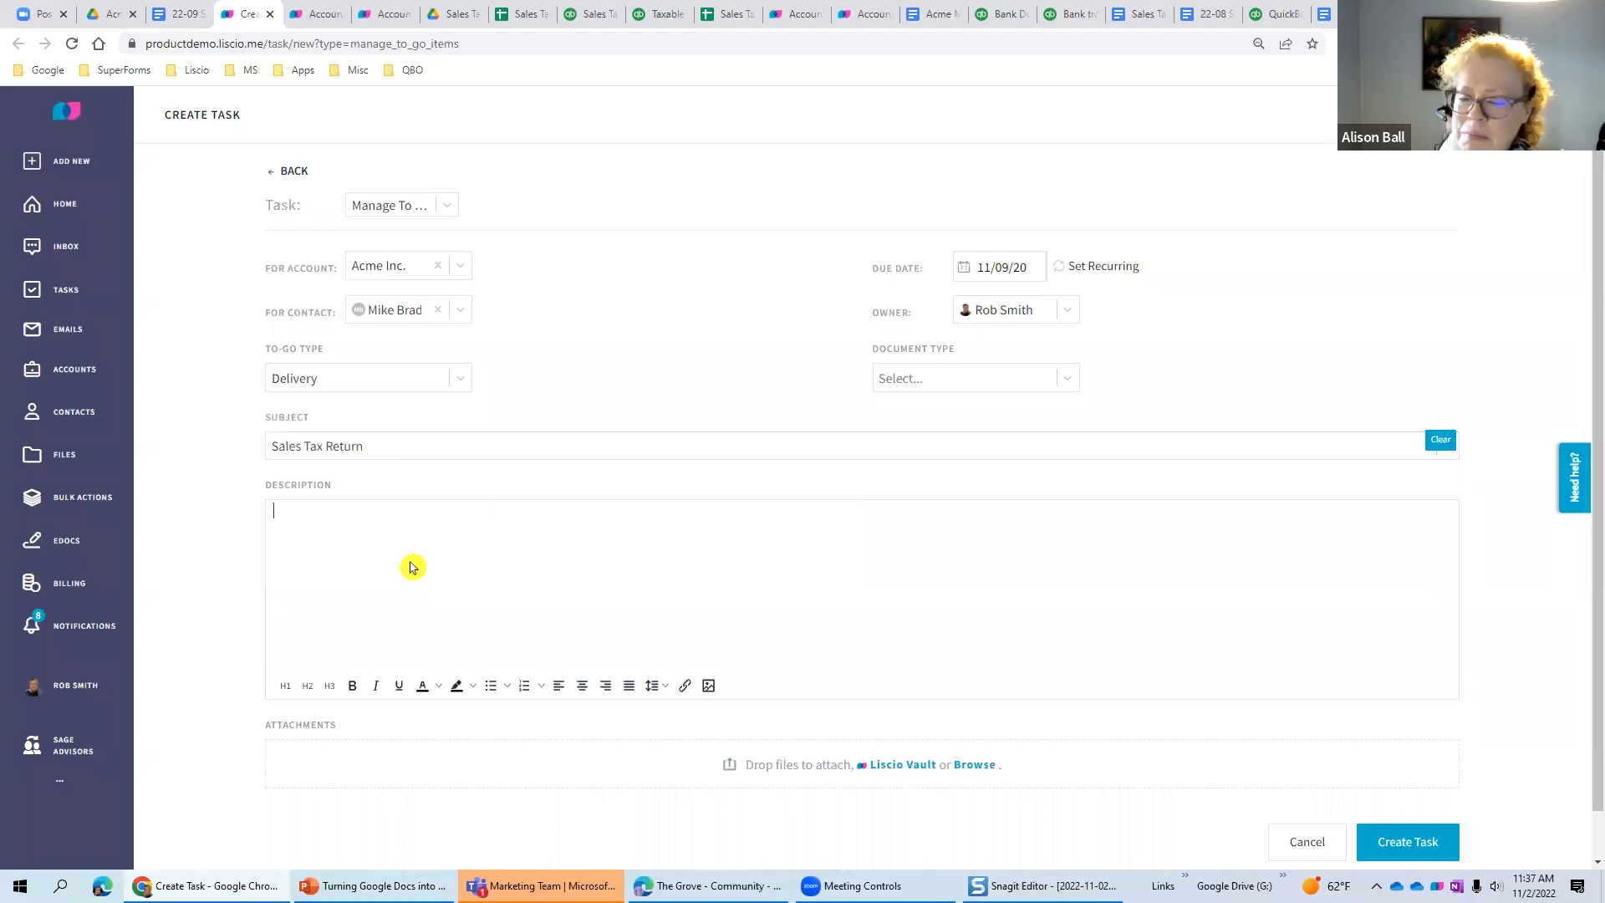
{"action": "type", "text": "HEre is a"}
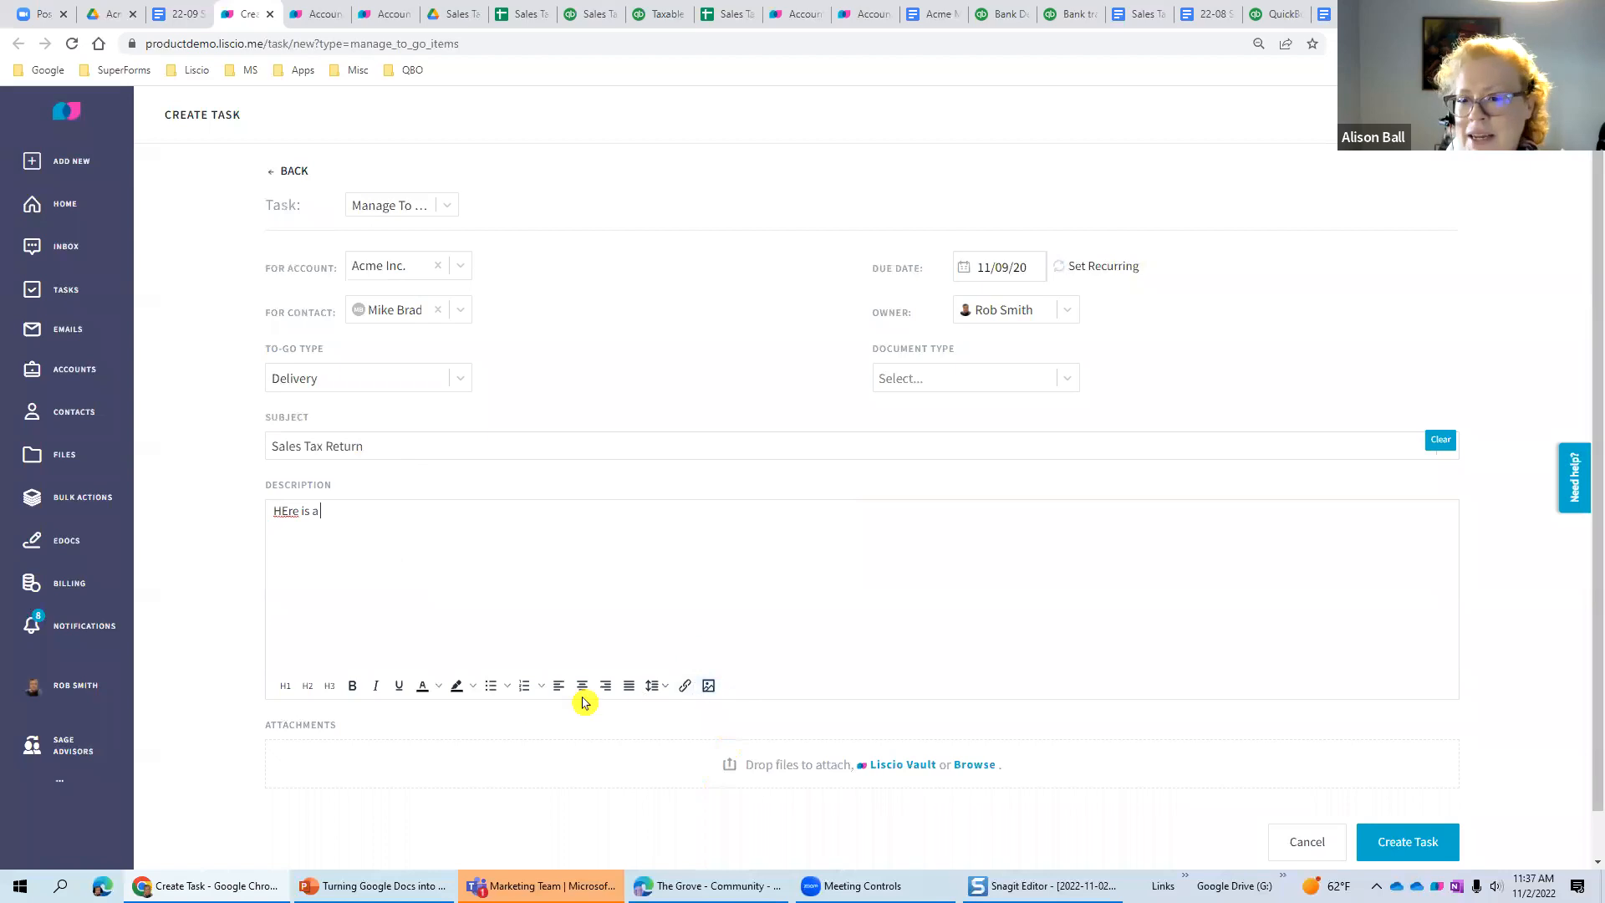
{"action": "left_click", "coordinate": [959, 379]}
{"action": "left_click", "coordinate": [938, 469]}
- Start a file upload for the task's attachments with year 2022, month August and the Tax tag
{"action": "left_click", "coordinate": [975, 760]}
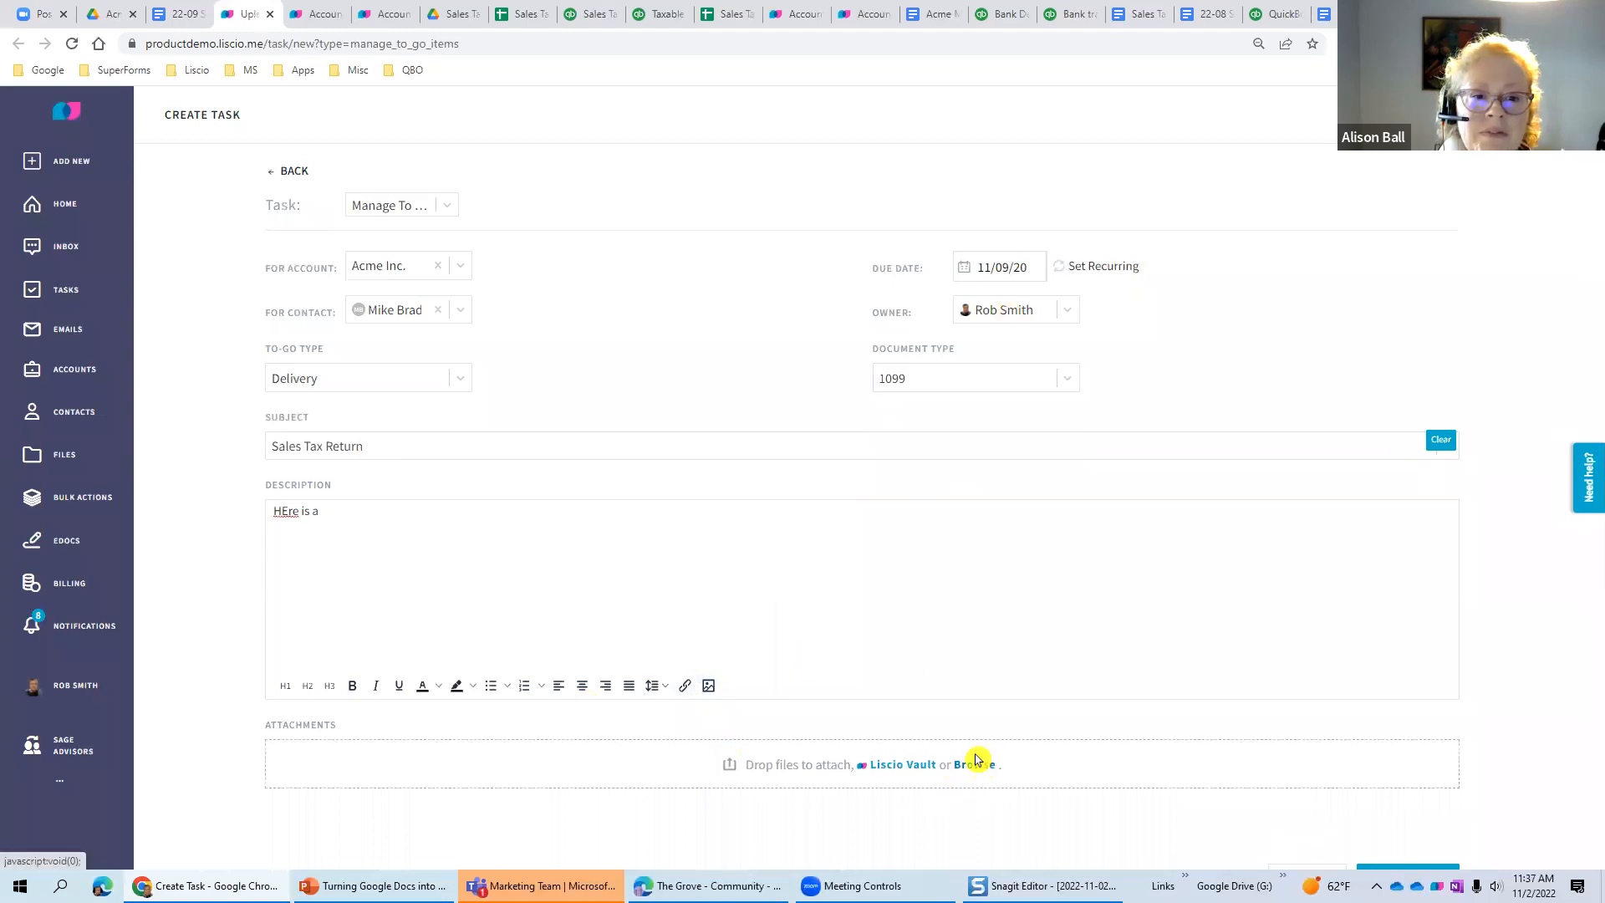
{"action": "left_click", "coordinate": [699, 280]}
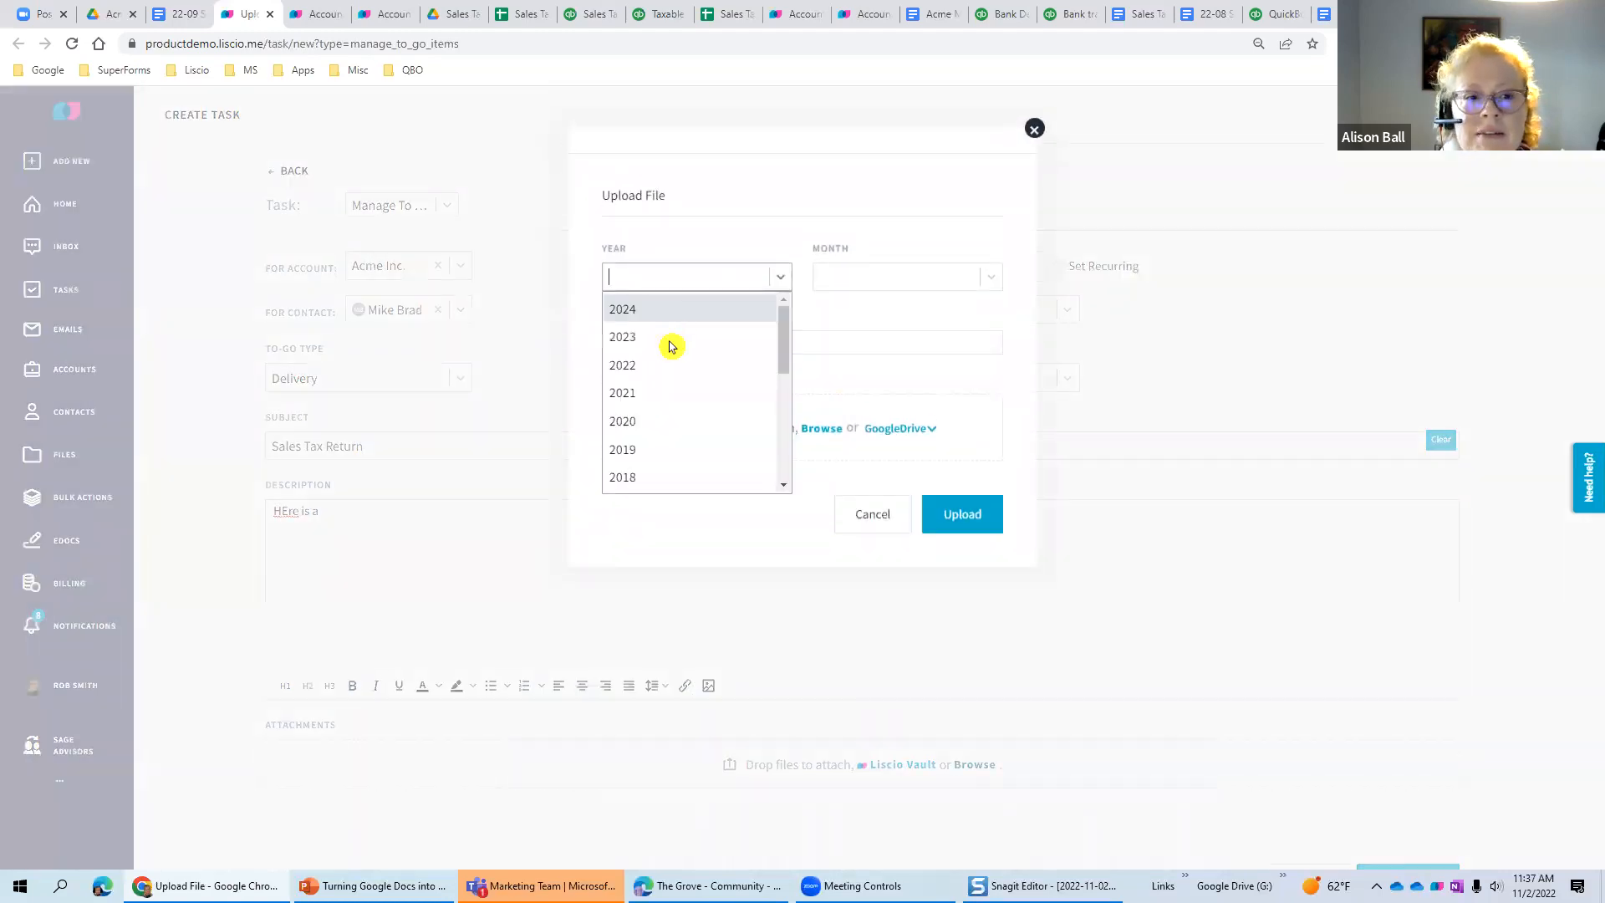
{"action": "left_click", "coordinate": [656, 367]}
{"action": "left_click", "coordinate": [839, 275]}
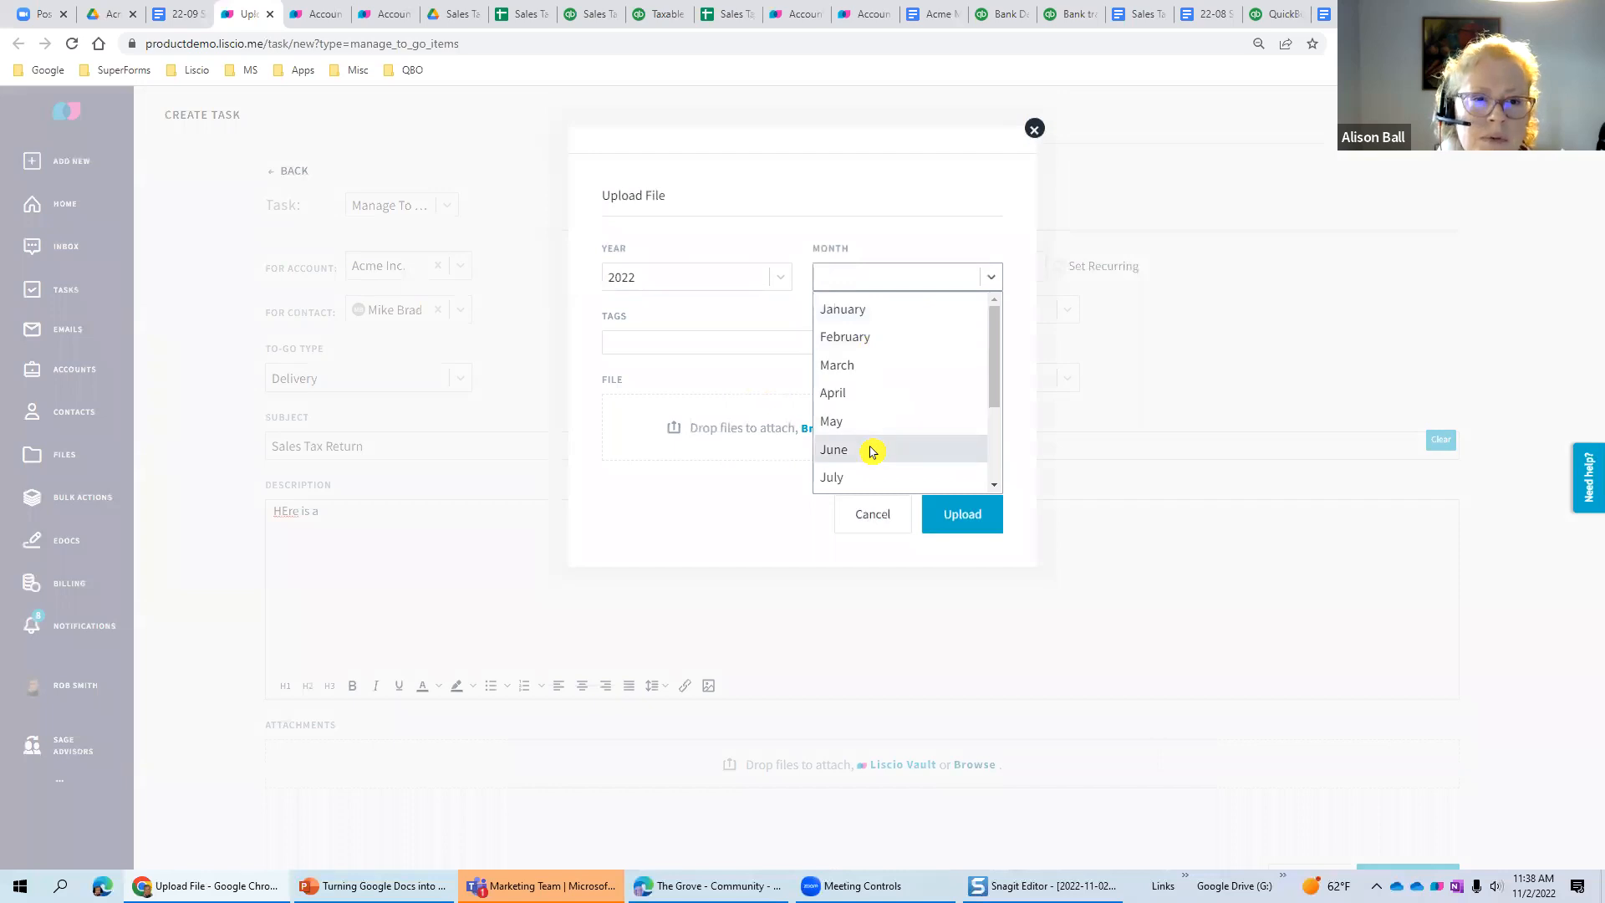
{"action": "scroll", "coordinate": [870, 452], "scroll_direction": "down", "scroll_amount": 3}
{"action": "left_click", "coordinate": [872, 367]}
{"action": "left_click", "coordinate": [673, 352]}
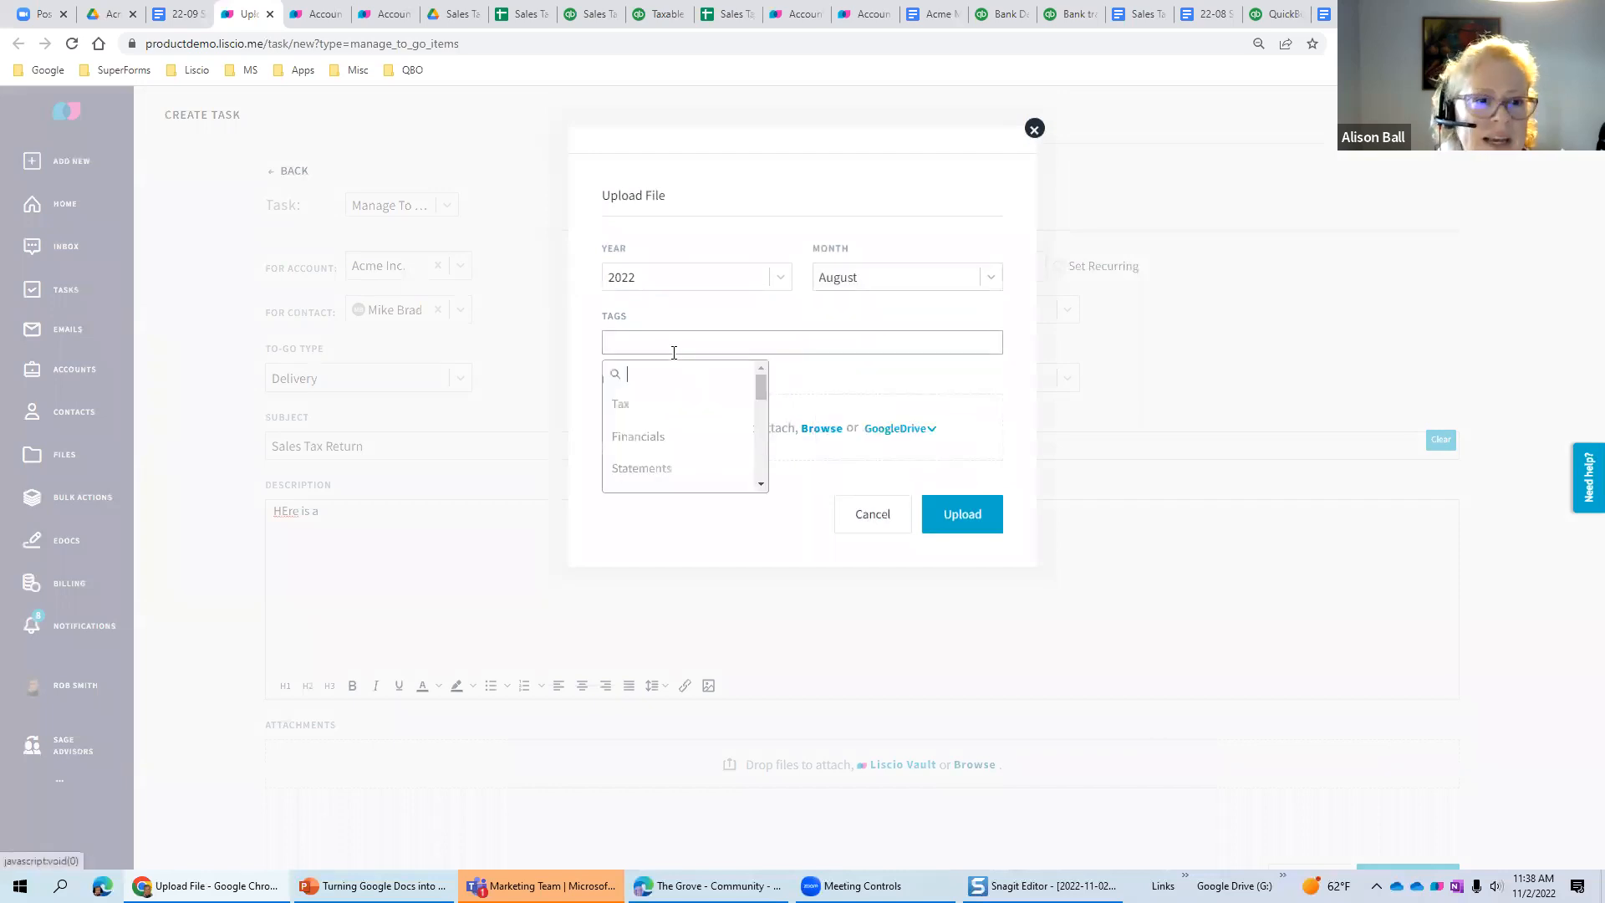
{"action": "left_click", "coordinate": [642, 407]}
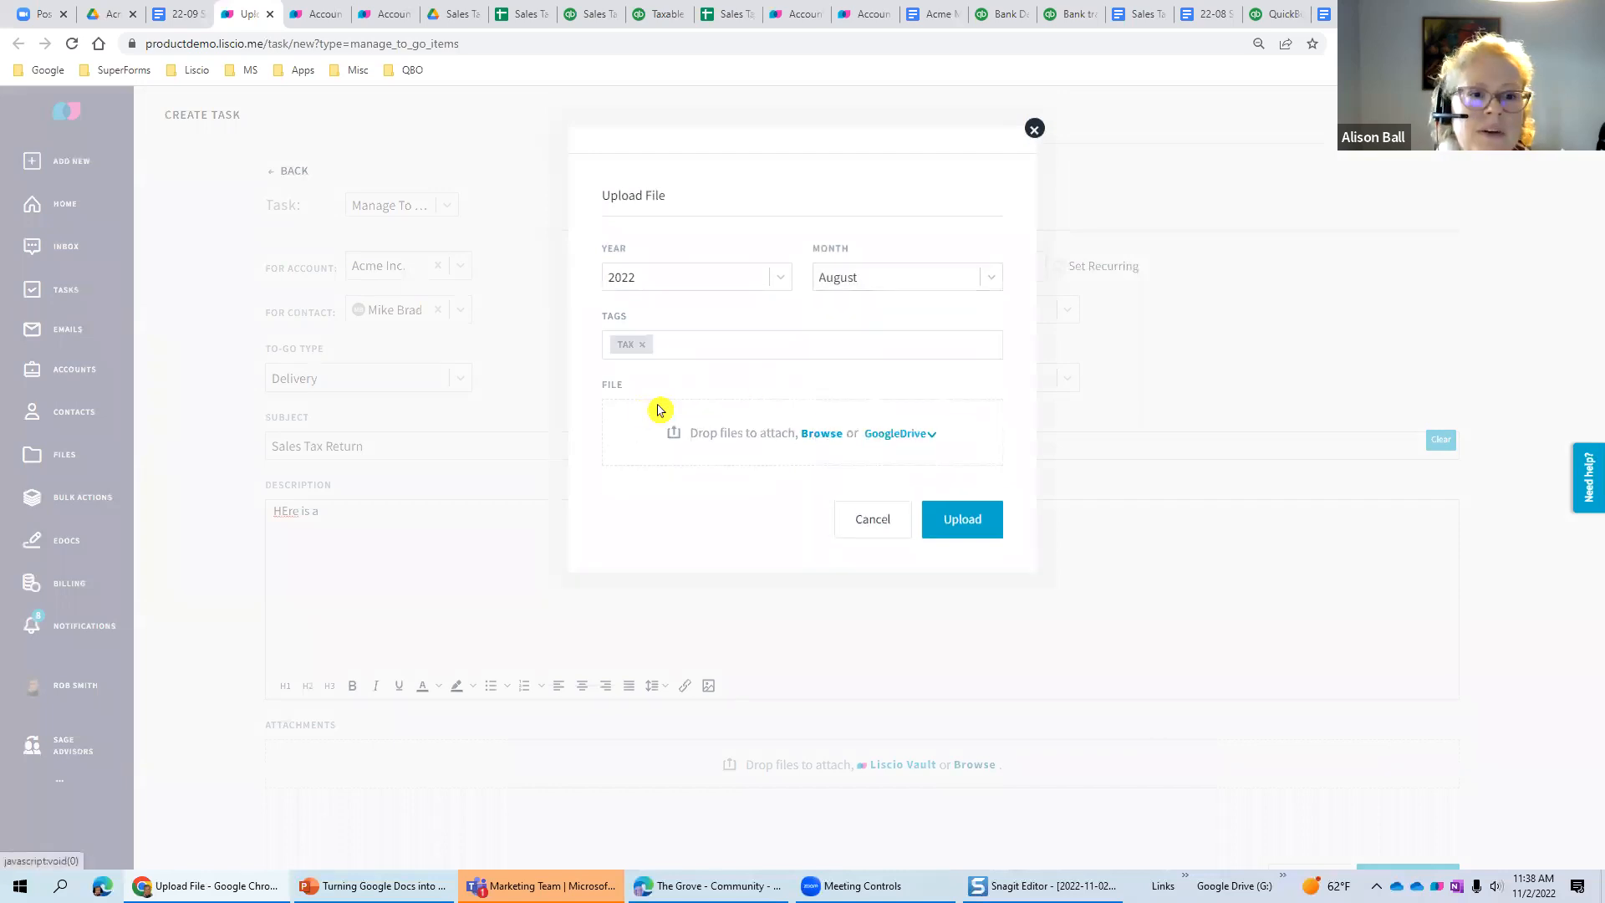
- Upload 22-09 Sales Tax.pdf to the task from the Sales Tax Returns folder under Bookkeeping > Acme in Google Drive
{"action": "left_click", "coordinate": [961, 522]}
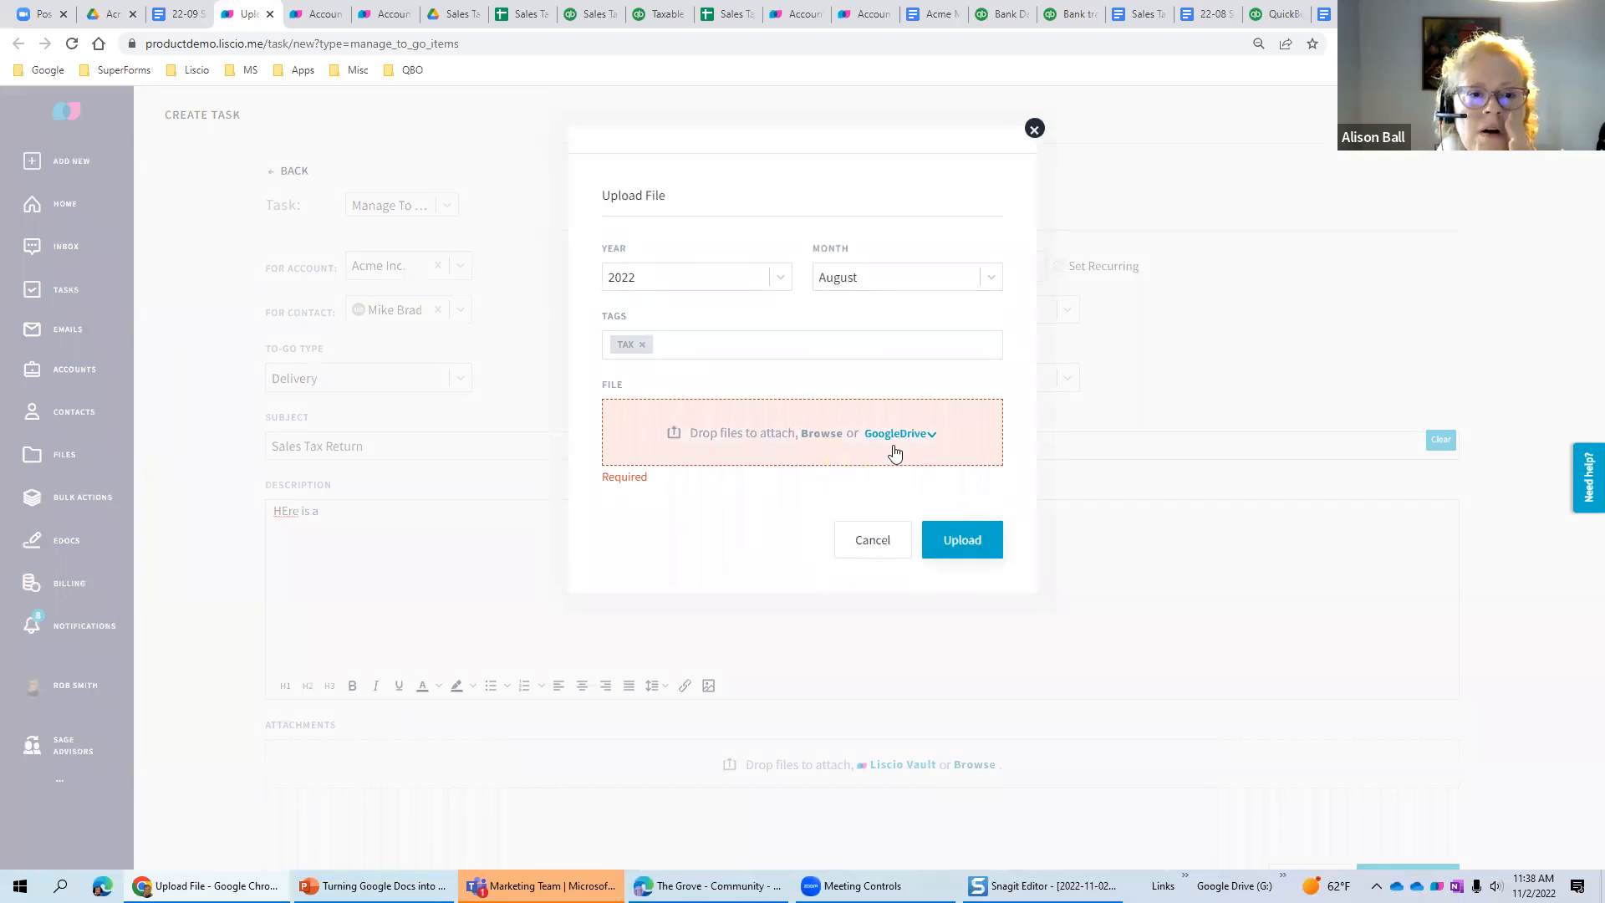
{"action": "left_click", "coordinate": [933, 434]}
{"action": "left_click", "coordinate": [882, 471]}
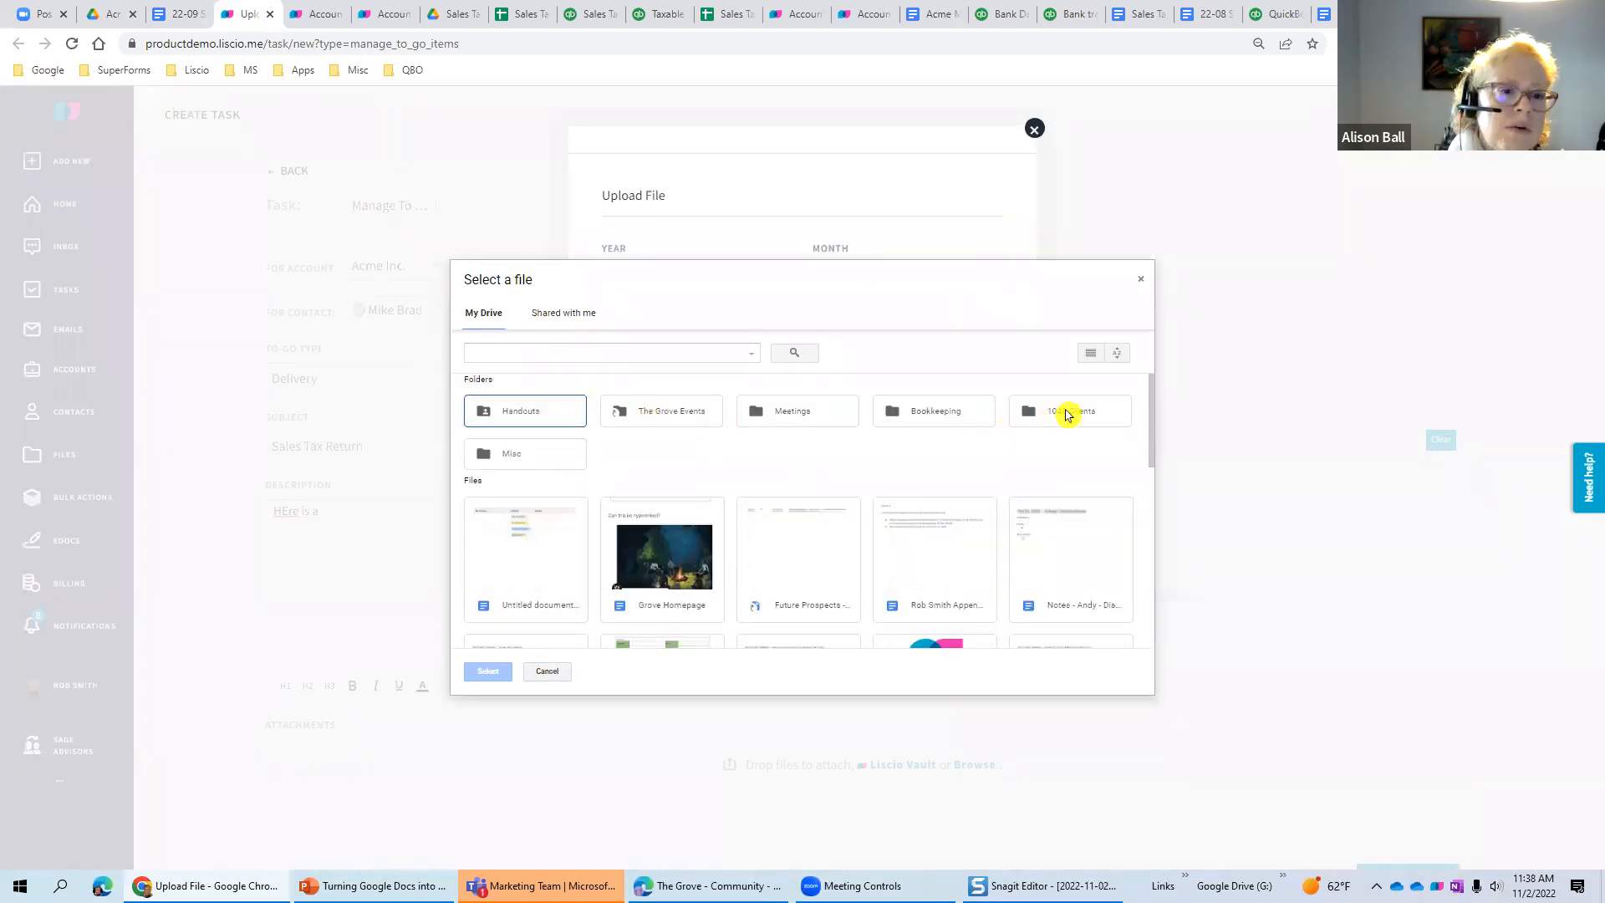
{"action": "double_click", "coordinate": [901, 413]}
{"action": "double_click", "coordinate": [619, 423]}
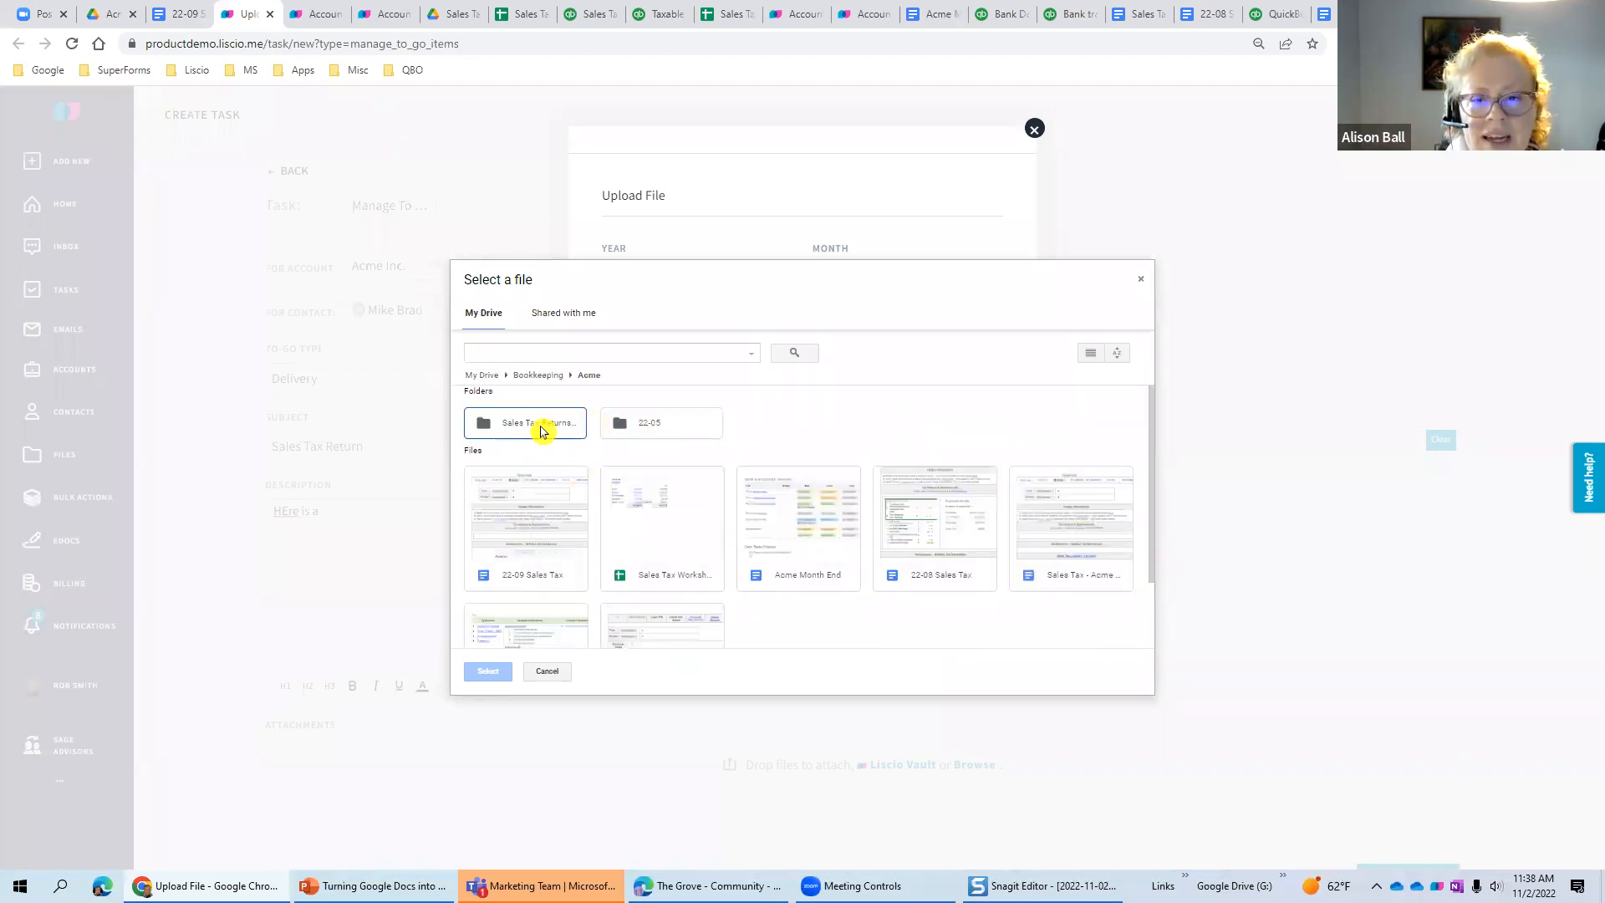
{"action": "double_click", "coordinate": [545, 429]}
{"action": "left_click", "coordinate": [548, 475]}
{"action": "left_click", "coordinate": [488, 670]}
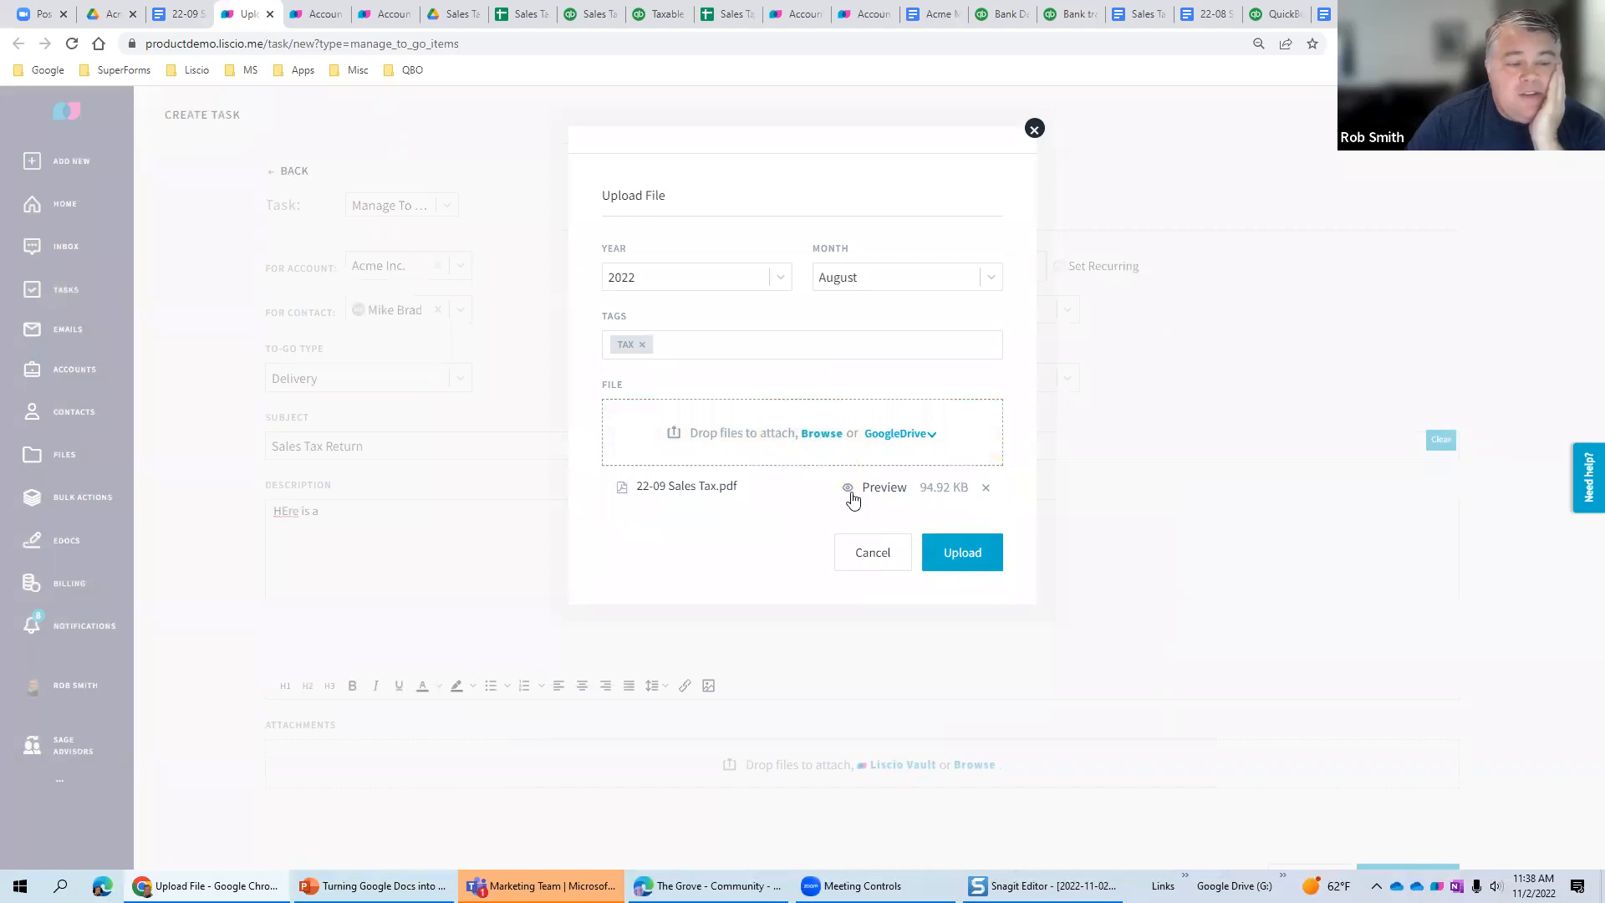
{"action": "left_click", "coordinate": [975, 561]}
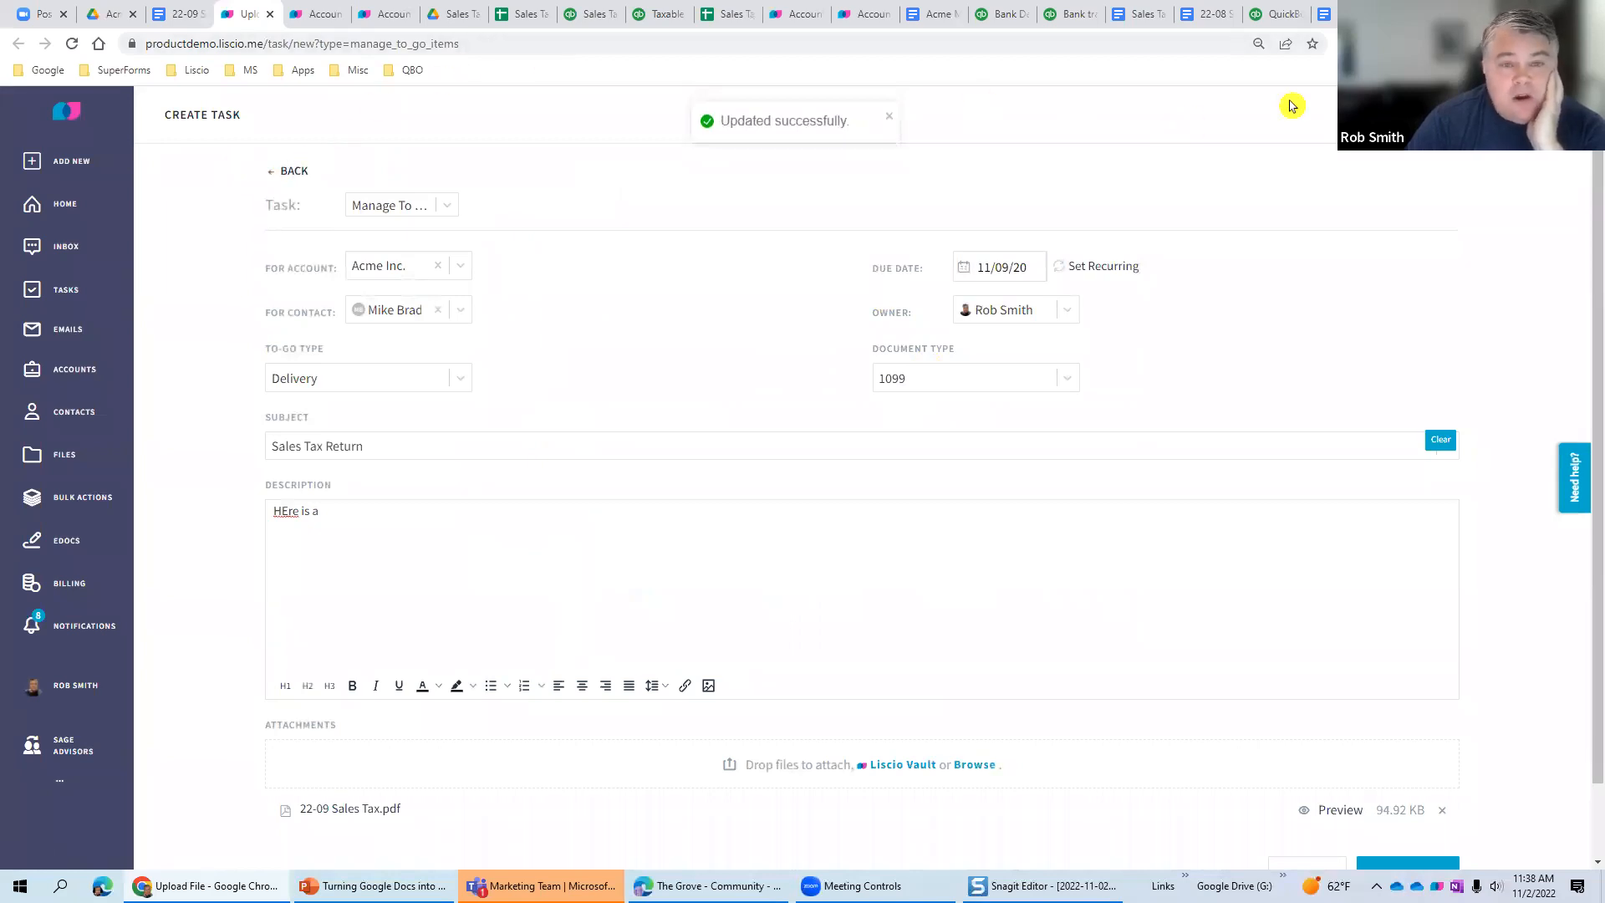
- Create the Sales Tax Return task and copy the web address of its detail page
{"action": "scroll", "coordinate": [1433, 806], "scroll_direction": "down", "scroll_amount": 1}
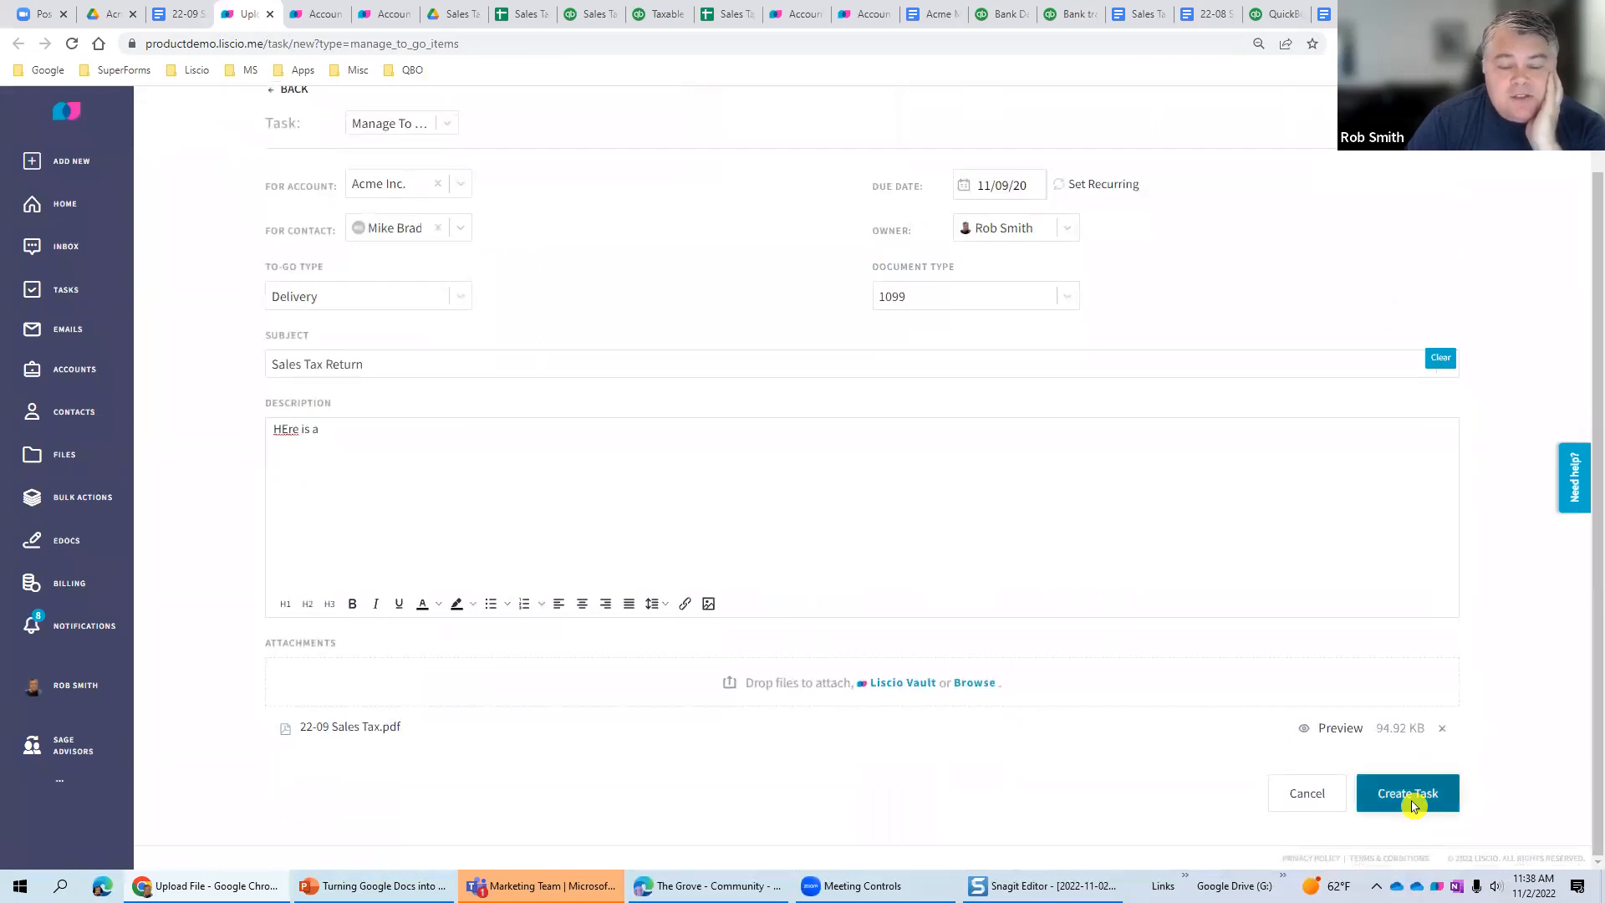
{"action": "left_click", "coordinate": [1412, 805]}
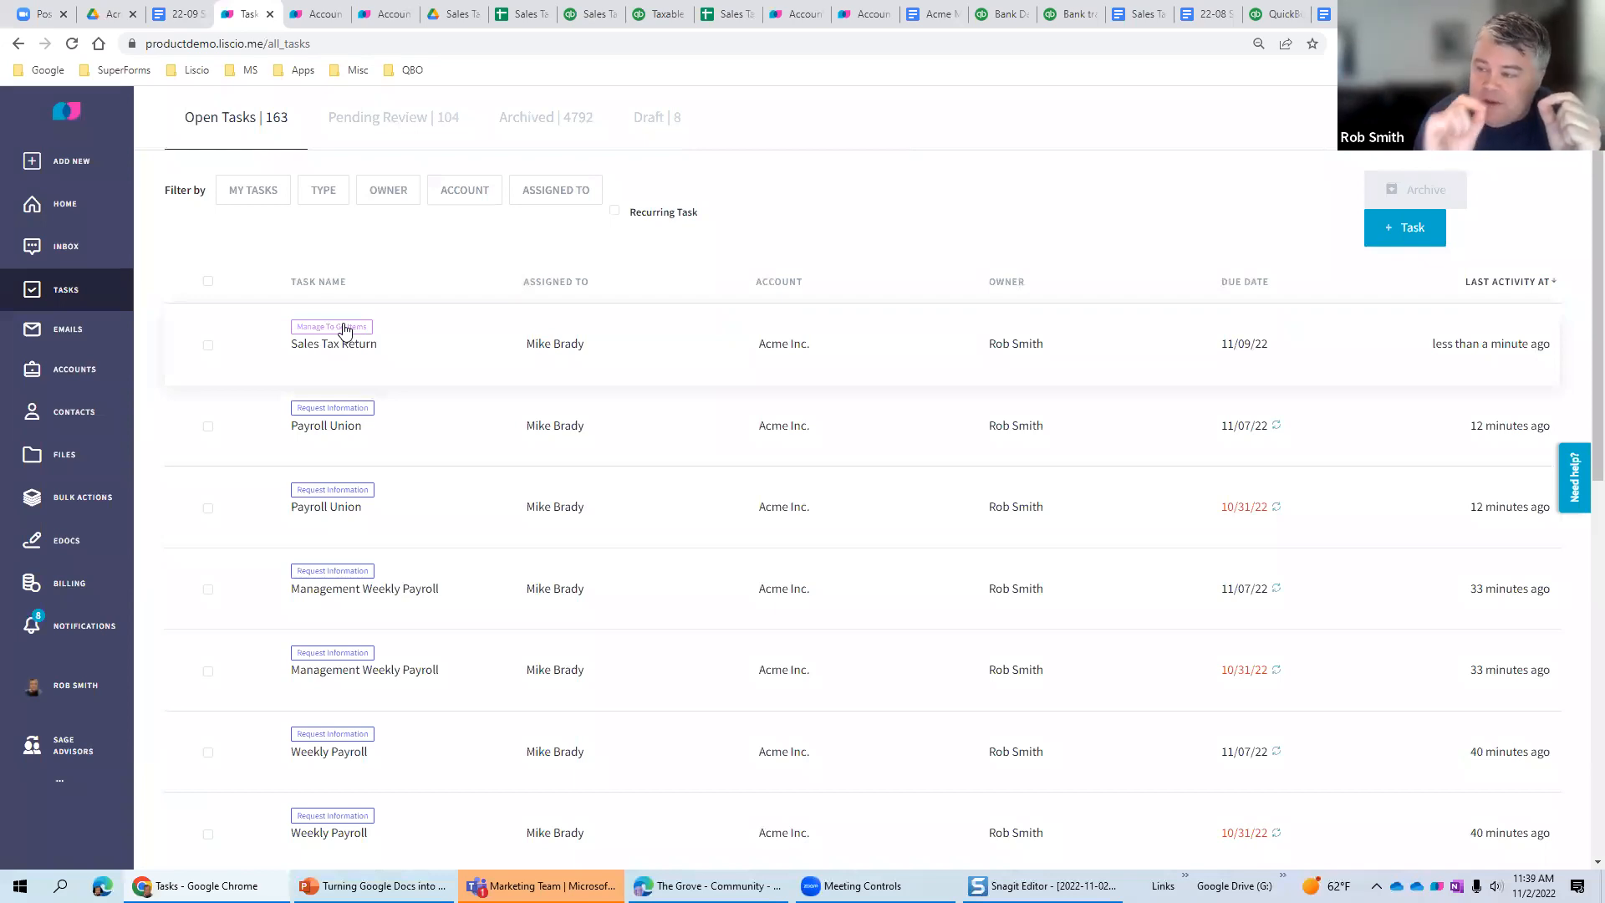
{"action": "left_click", "coordinate": [343, 326]}
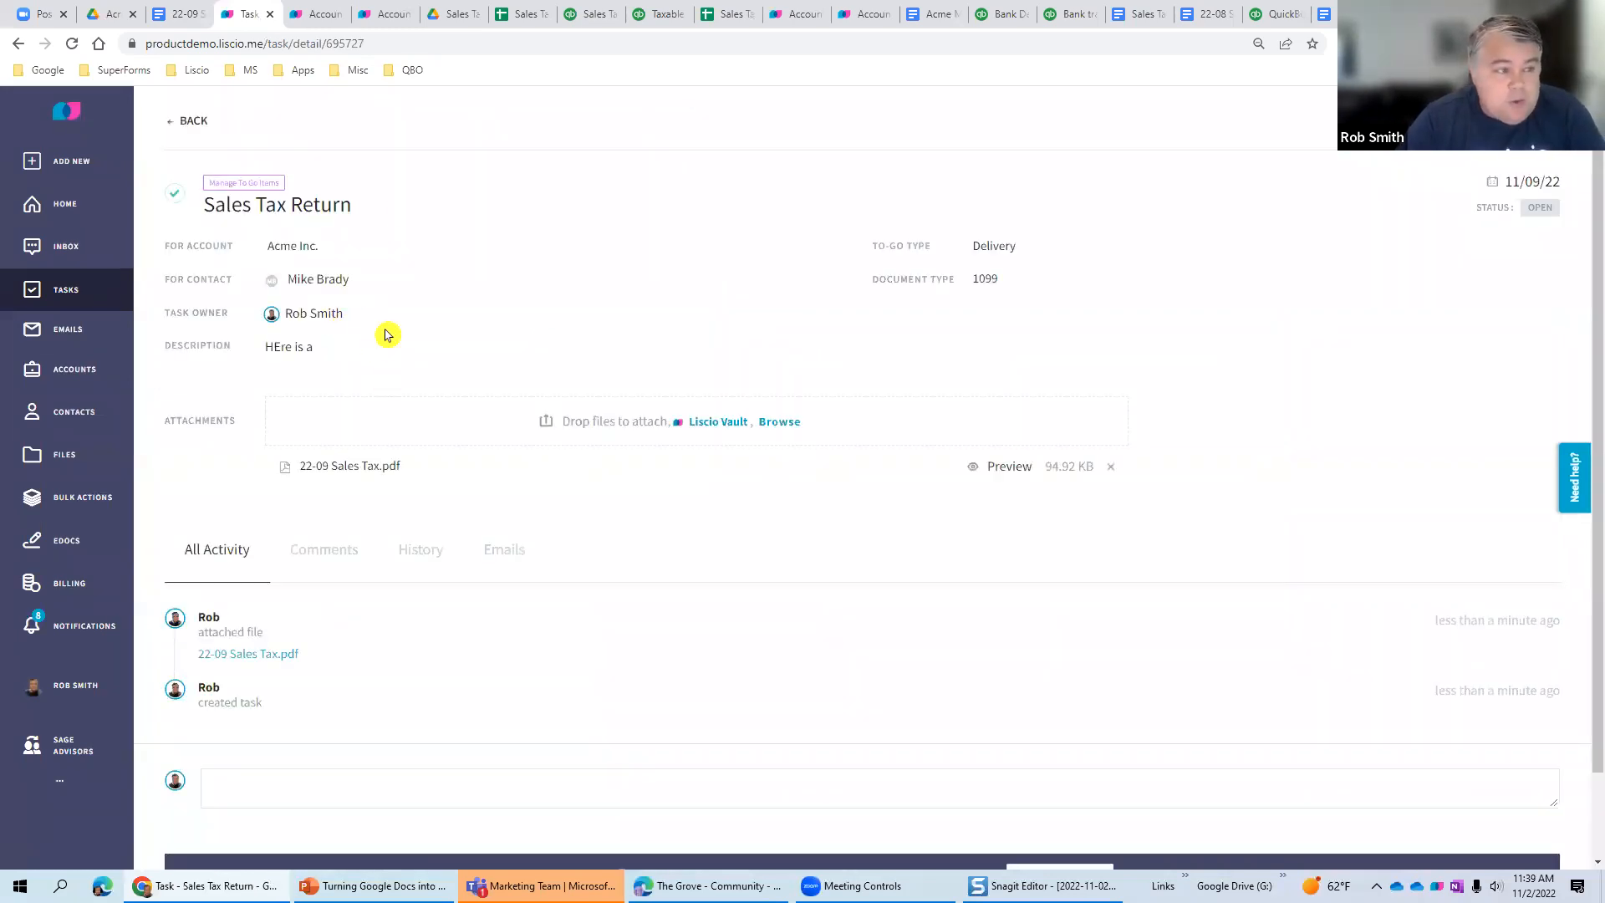
{"action": "left_click", "coordinate": [409, 38]}
{"action": "key", "text": "ctrl+c"}
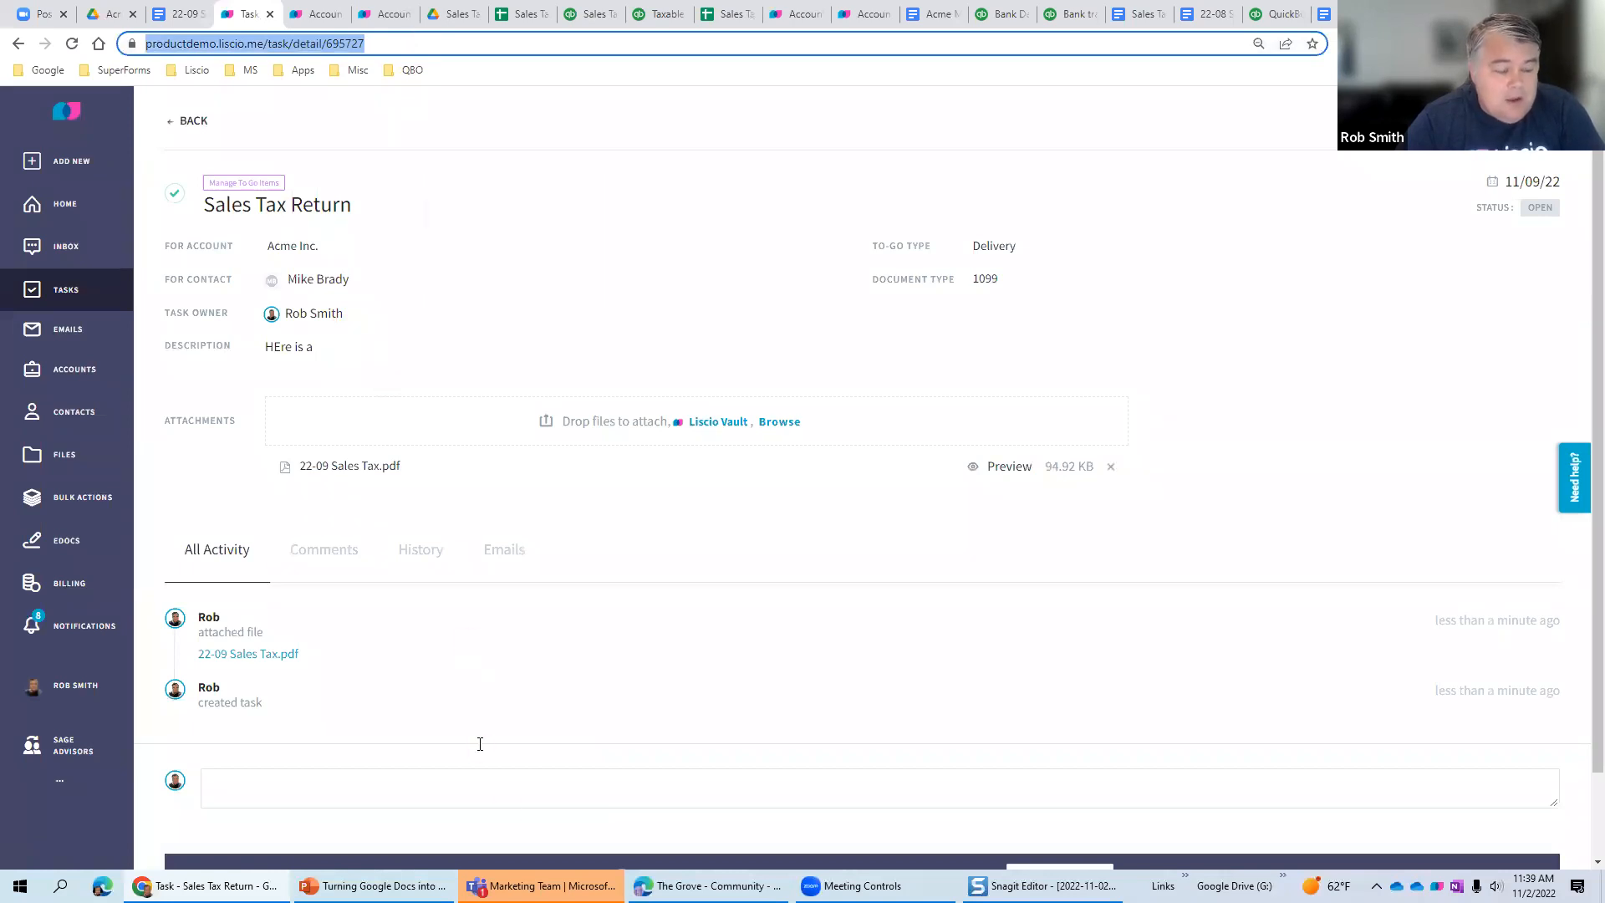
- In the 22-09 Sales Tax document, link the Client Delivery text under Tax Return & Payment Info to the copied task address
{"action": "left_click", "coordinate": [188, 14]}
{"action": "left_click", "coordinate": [942, 476]}
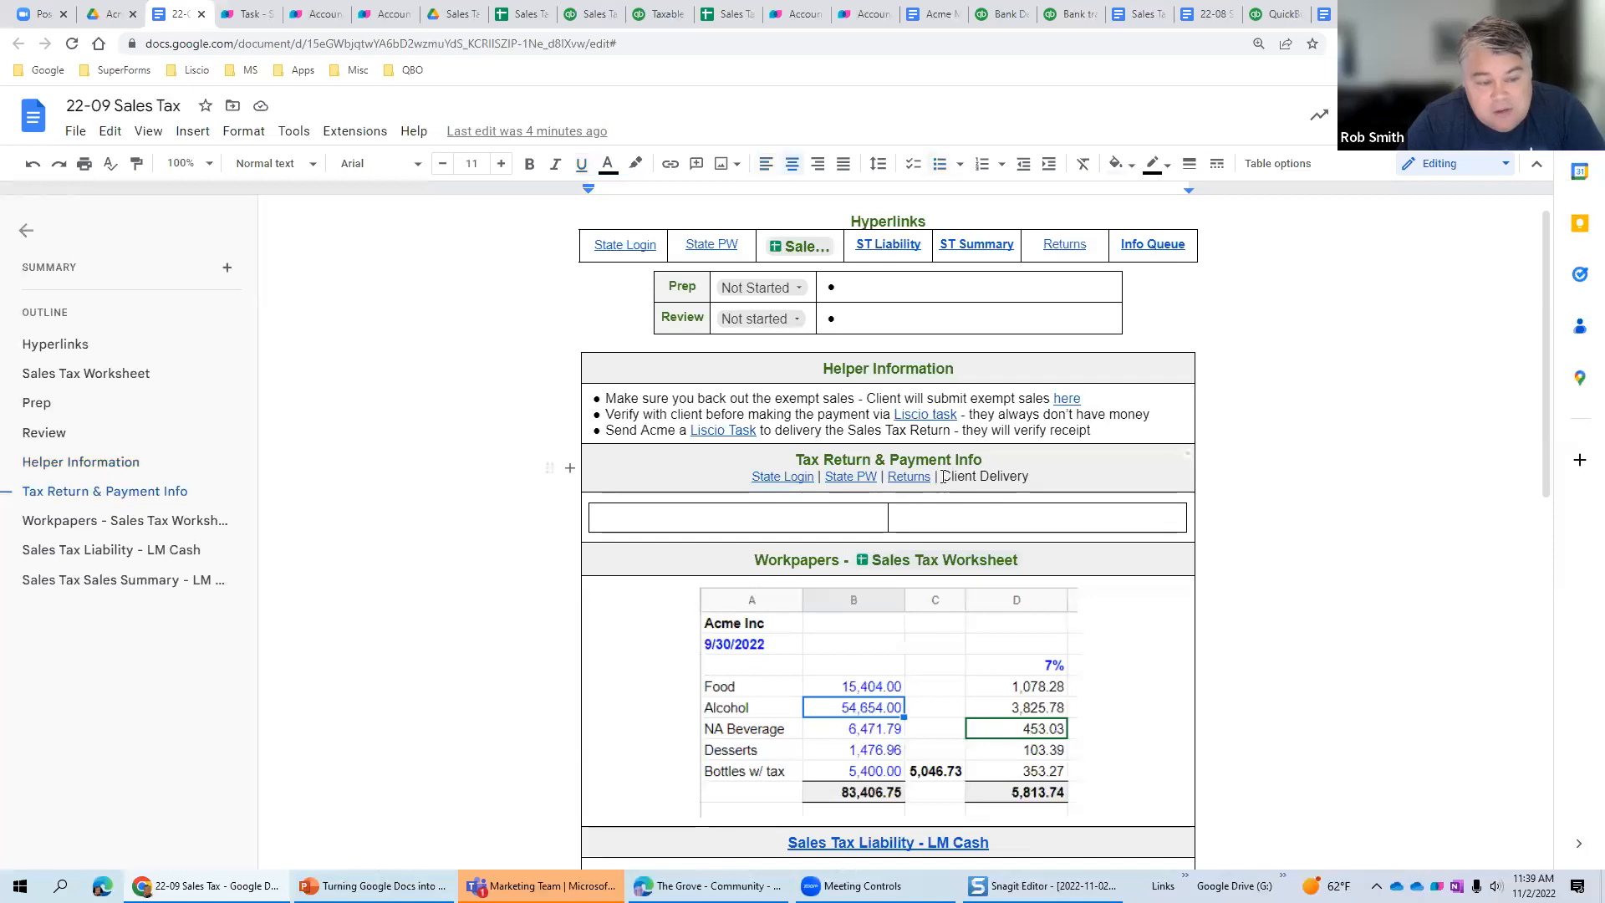
{"action": "left_click_drag", "start_coordinate": [942, 476], "coordinate": [1031, 477]}
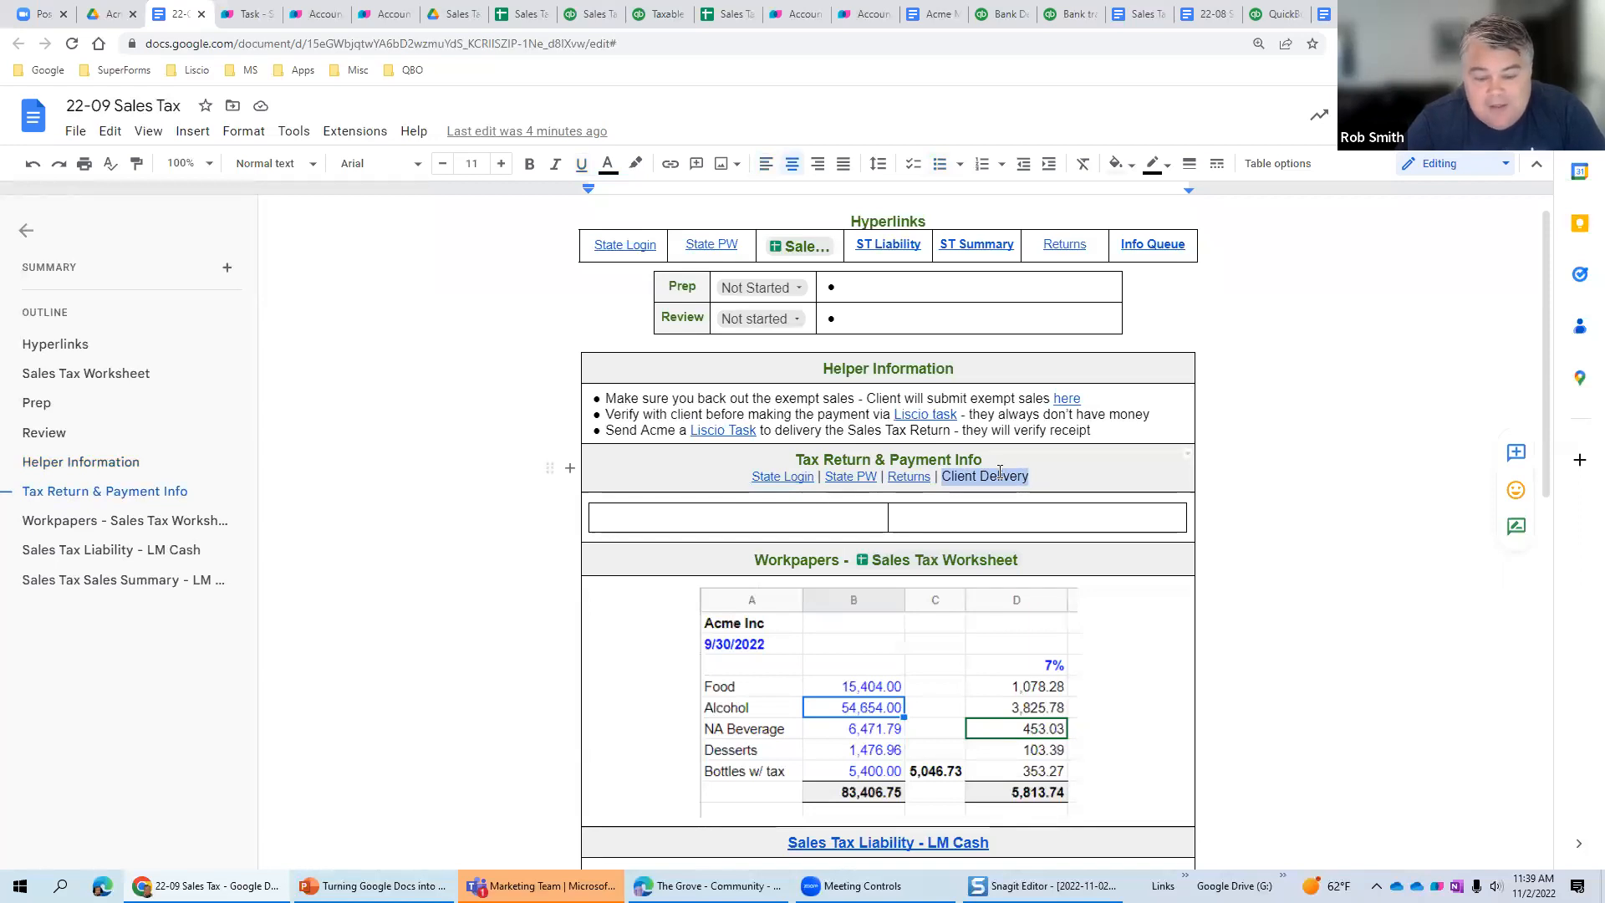
{"action": "right_click", "coordinate": [1000, 473]}
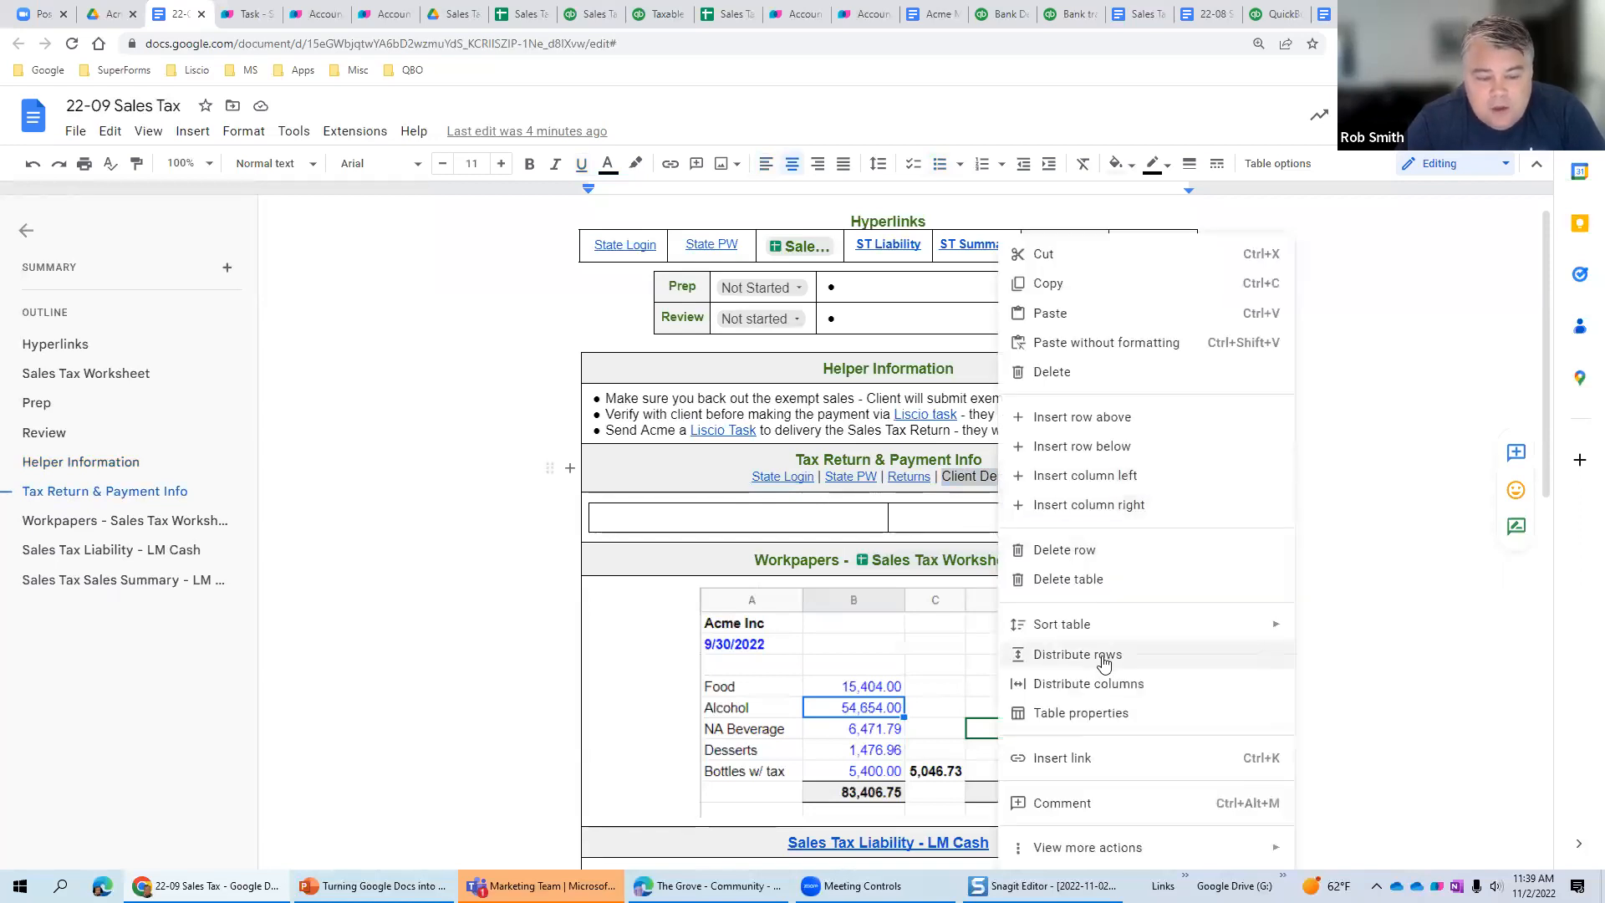
{"action": "left_click", "coordinate": [1087, 757]}
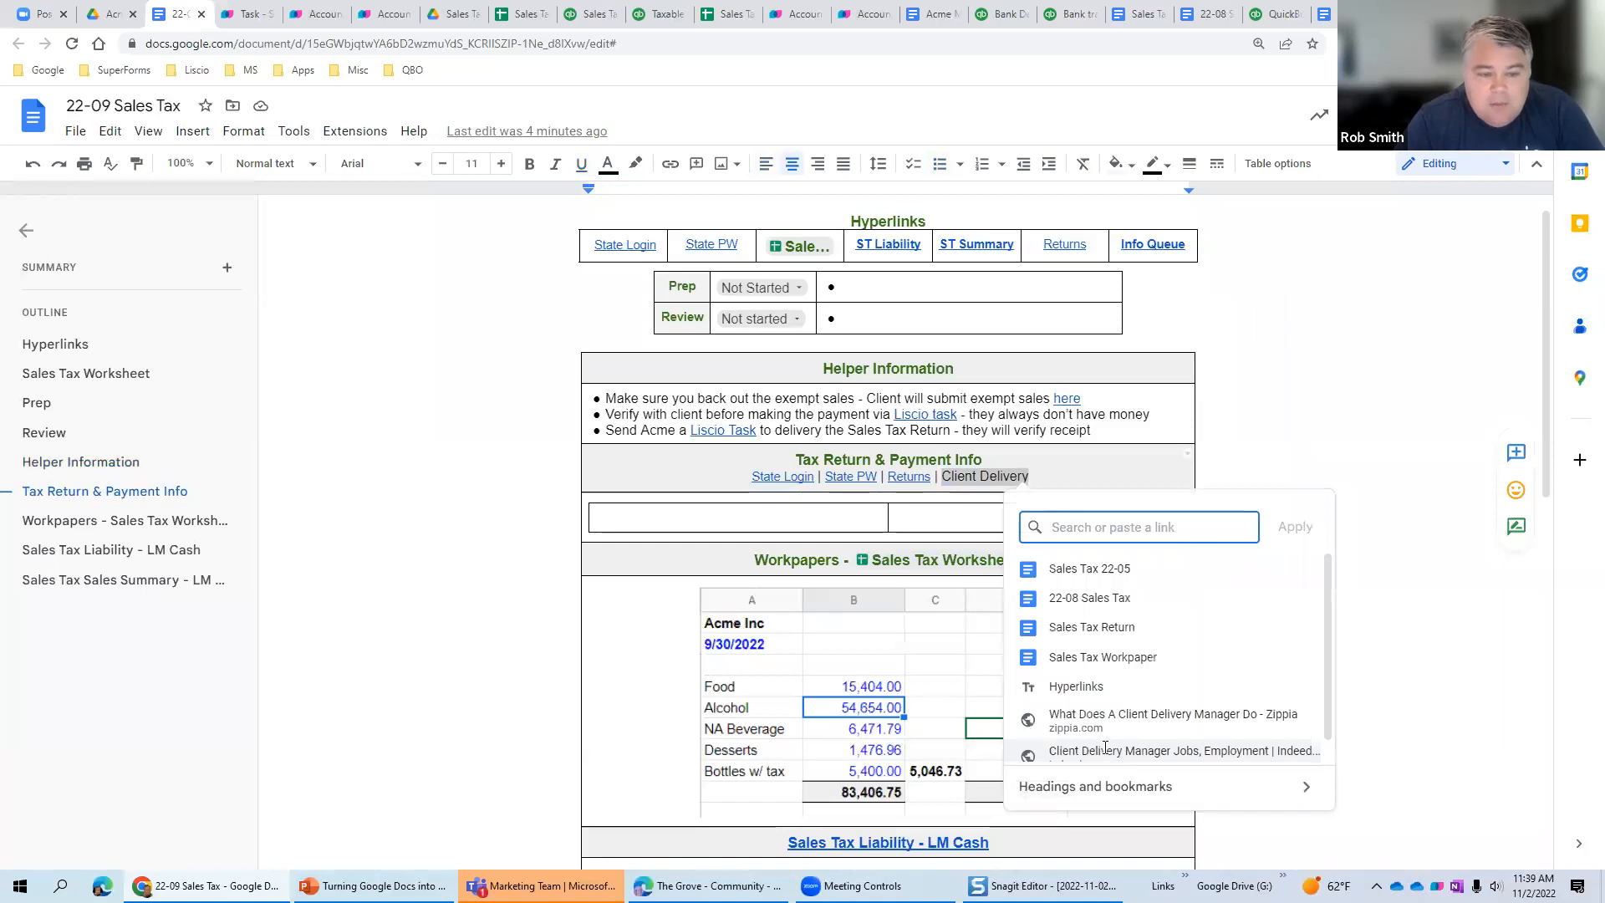
{"action": "key", "text": "ctrl+v"}
{"action": "left_click", "coordinate": [1295, 527]}
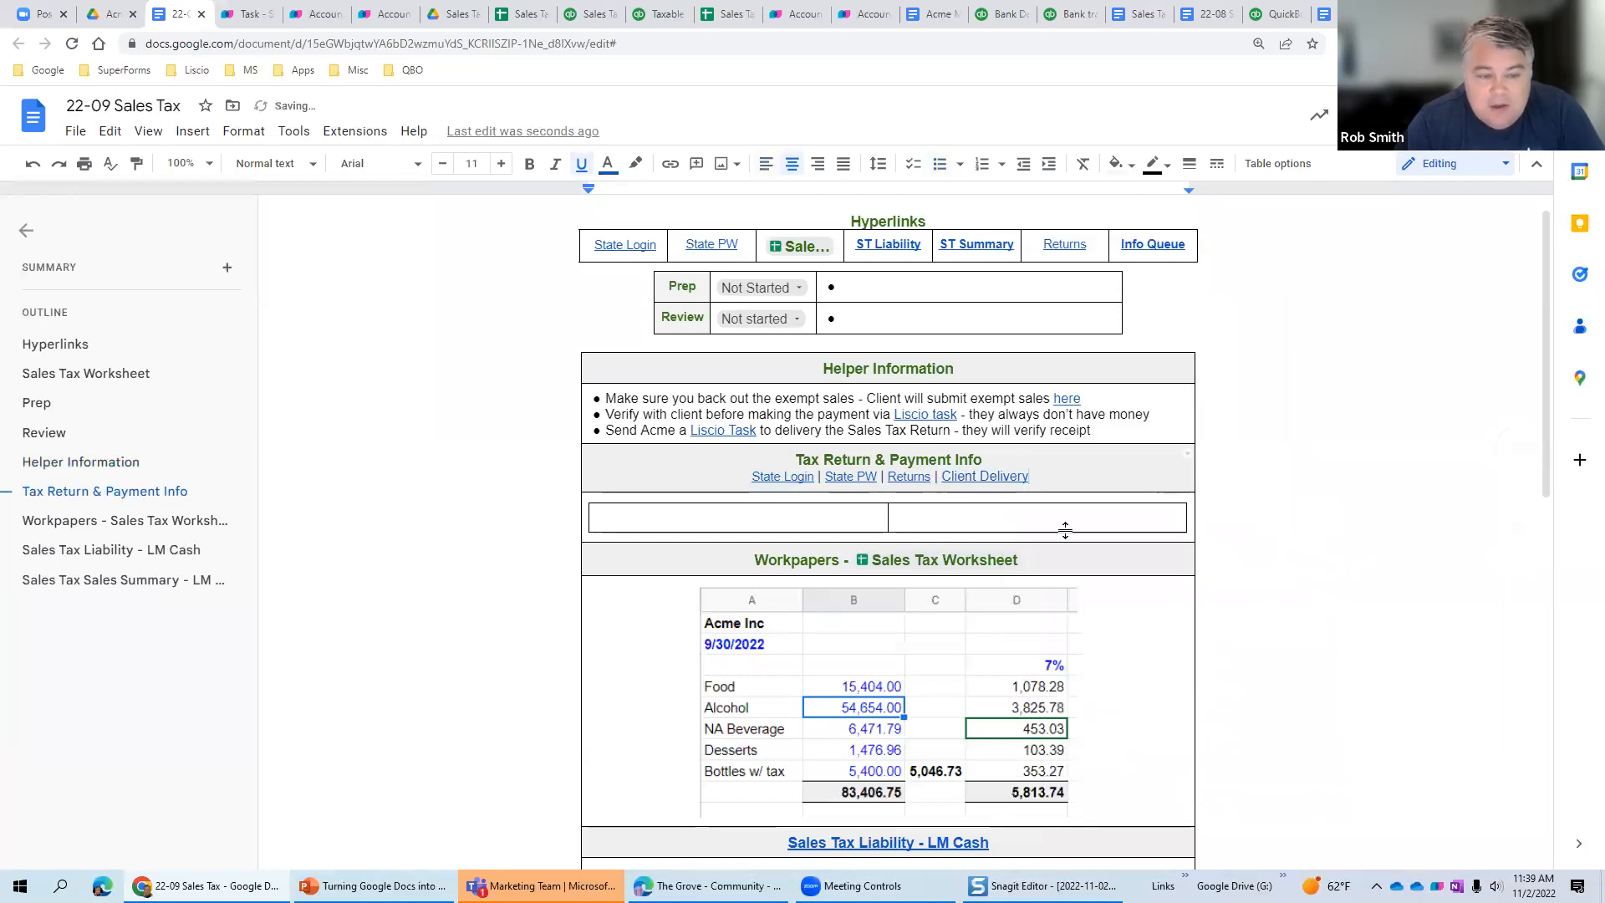
- Review the empty Tax Return & Payment Info cells, the worksheet image and the two sales tax report images in the document
{"action": "left_click", "coordinate": [1057, 522]}
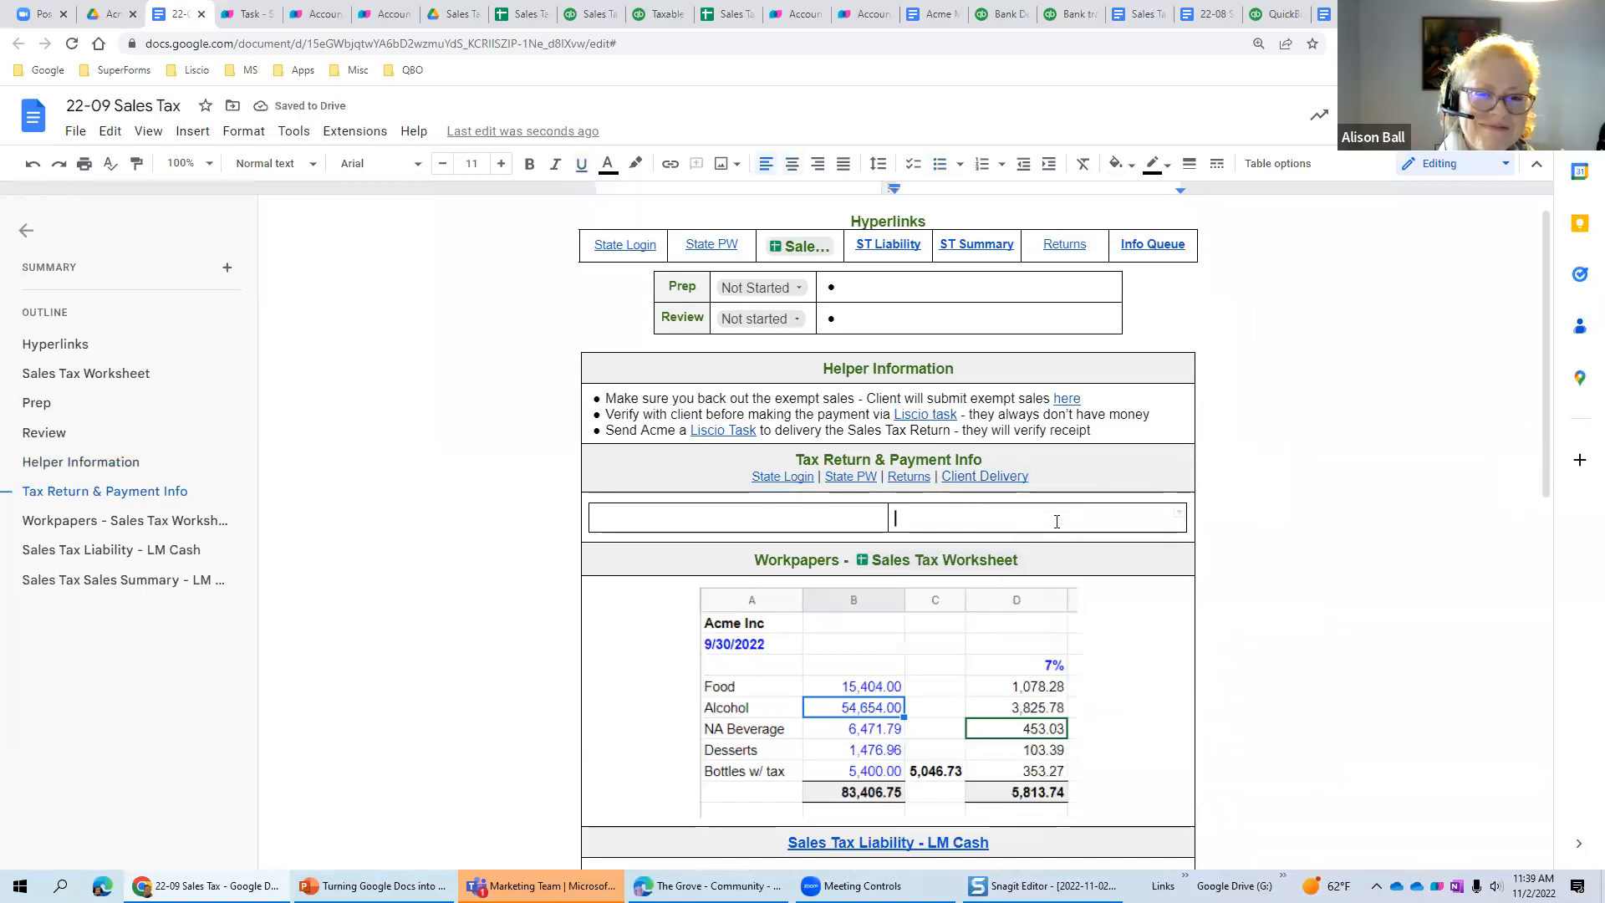
{"action": "left_click", "coordinate": [752, 519]}
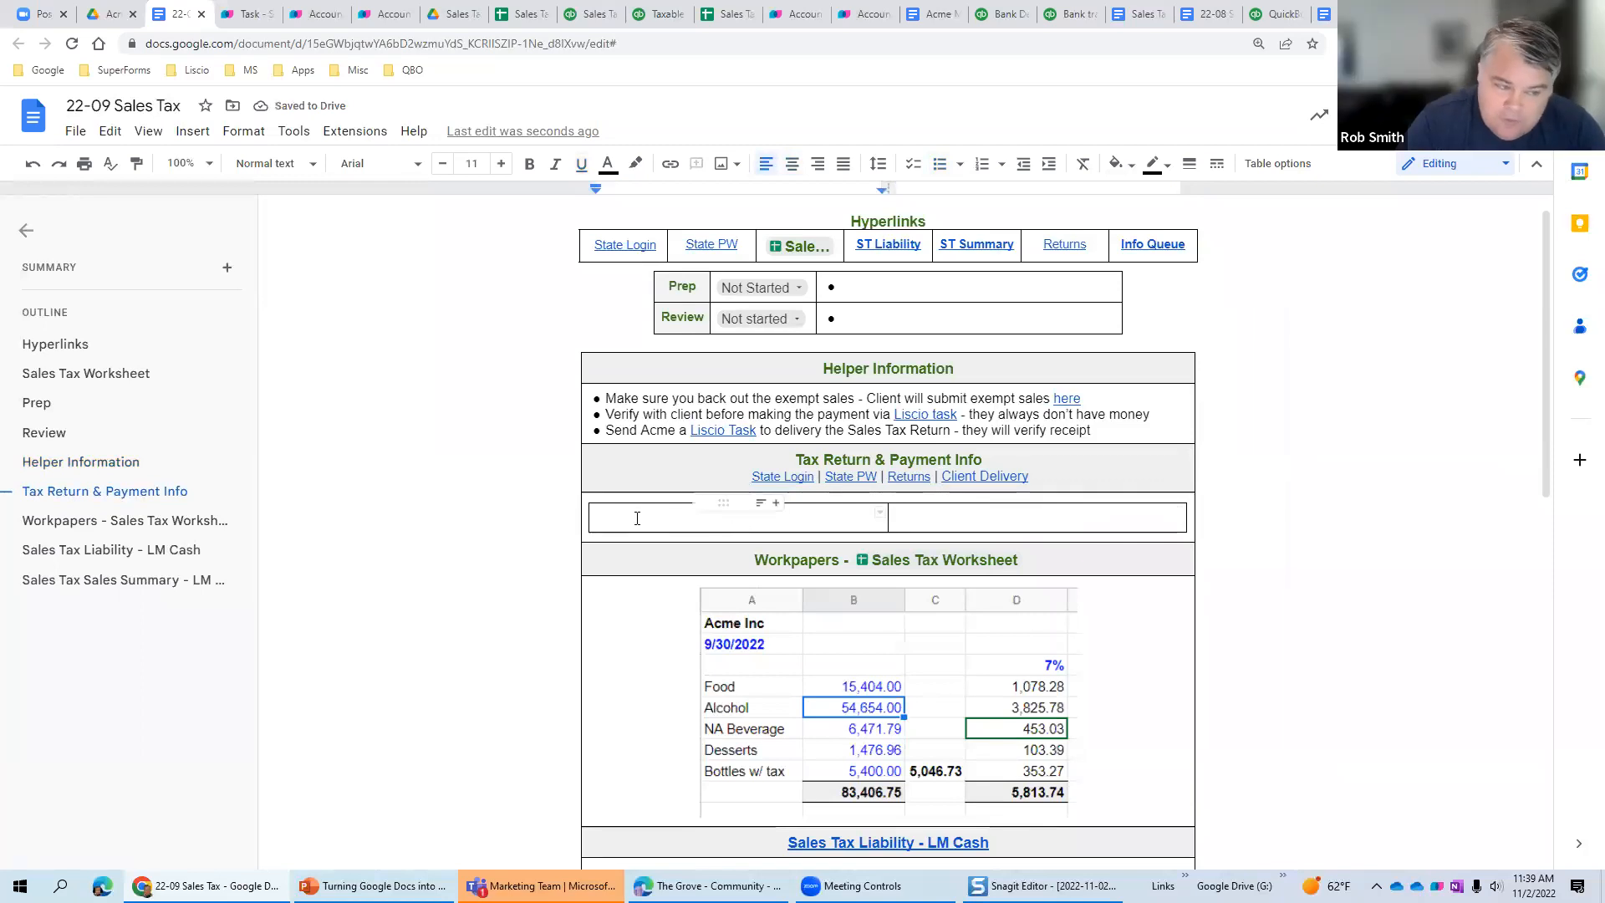
{"action": "left_click", "coordinate": [993, 512]}
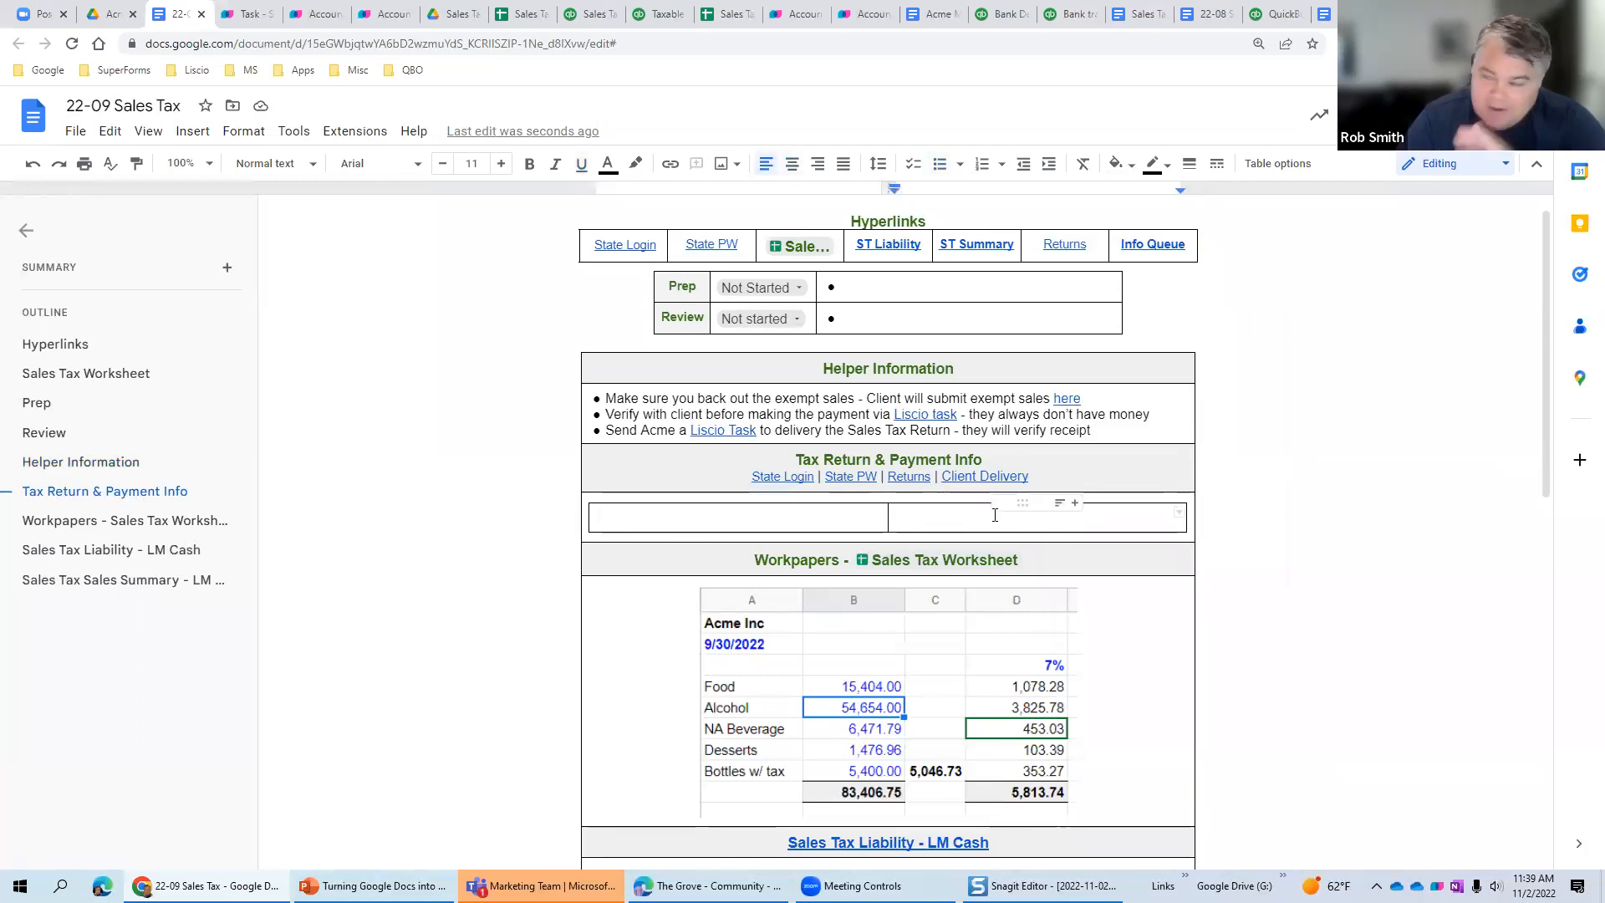
{"action": "scroll", "coordinate": [995, 515], "scroll_direction": "down", "scroll_amount": 7}
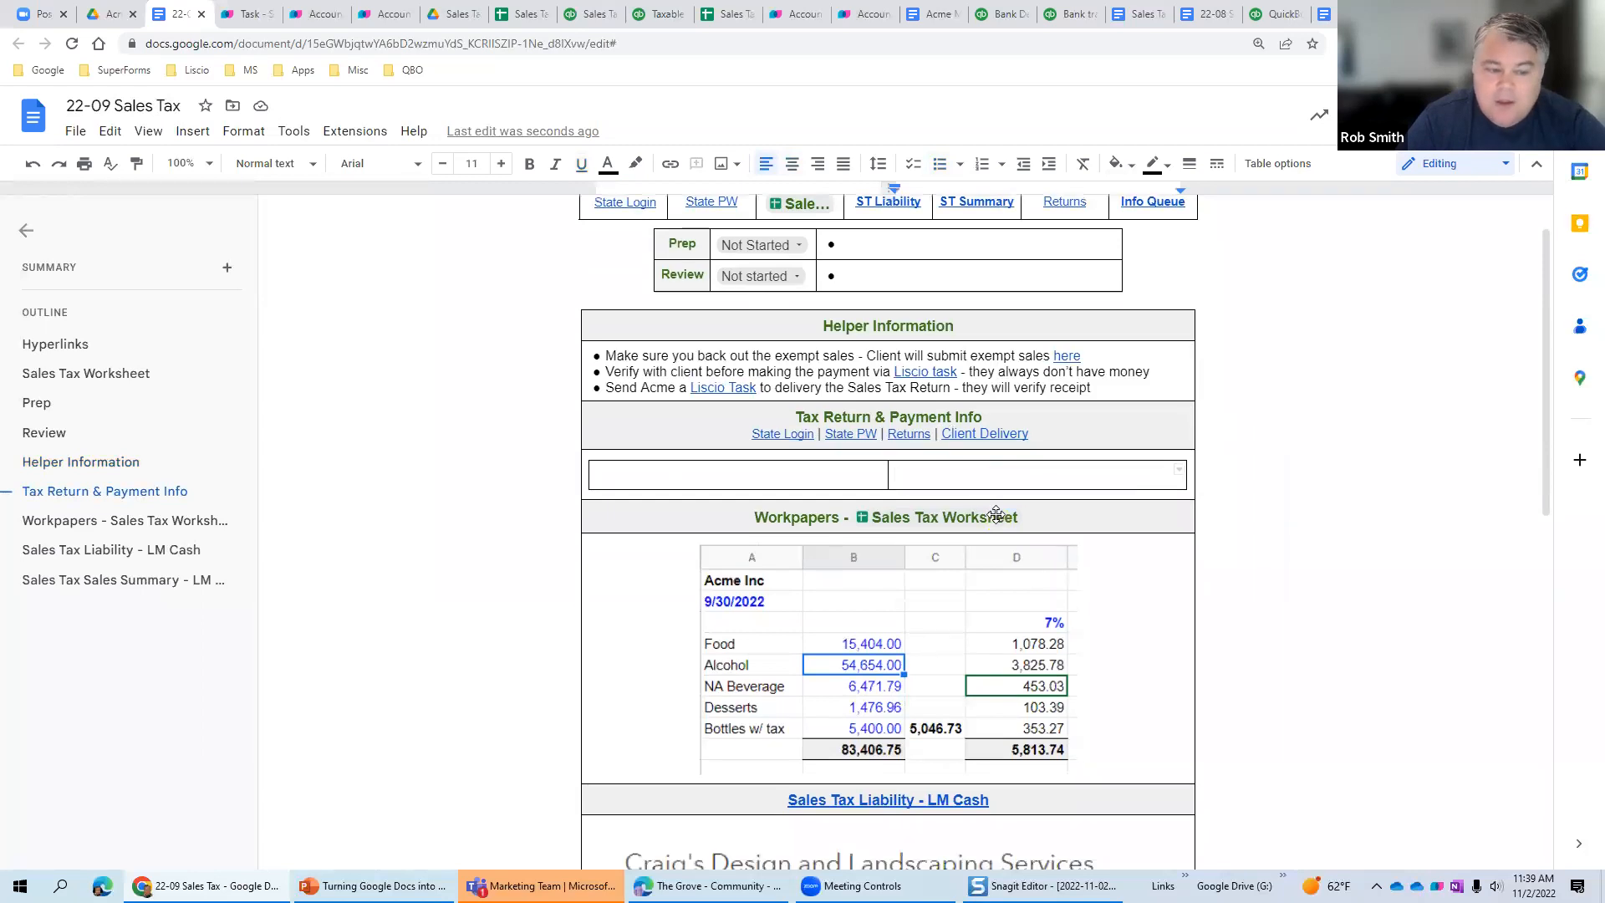
{"action": "left_click", "coordinate": [910, 728]}
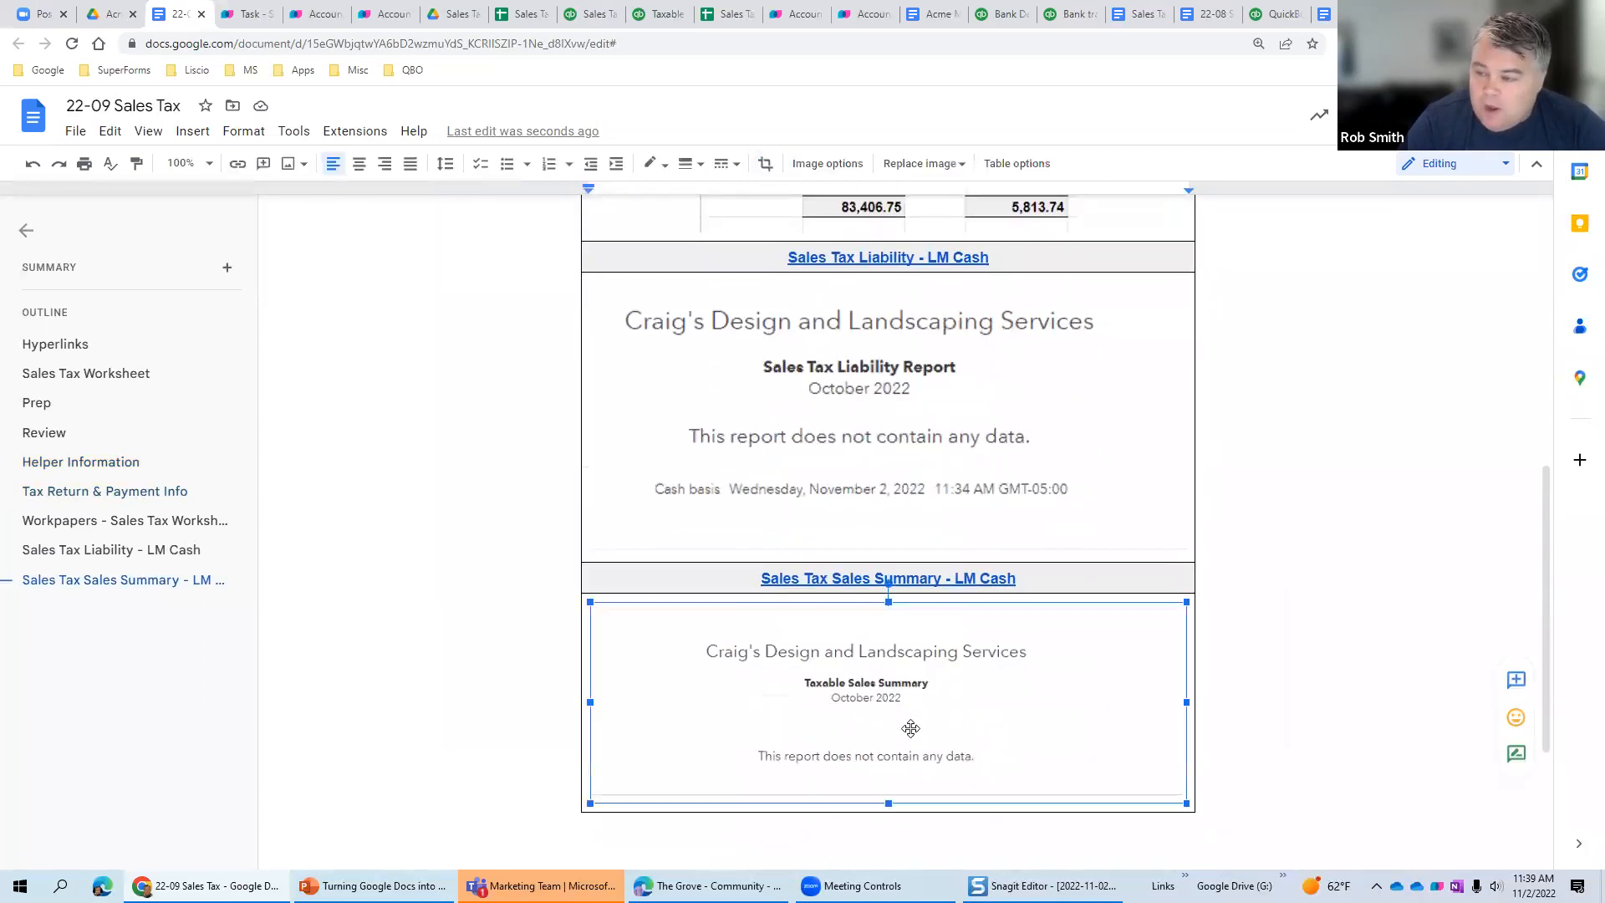
{"action": "scroll", "coordinate": [911, 728], "scroll_direction": "up", "scroll_amount": 3}
{"action": "left_click", "coordinate": [919, 698]}
{"action": "scroll", "coordinate": [922, 692], "scroll_direction": "up", "scroll_amount": 1}
{"action": "scroll", "coordinate": [922, 692], "scroll_direction": "up", "scroll_amount": 3}
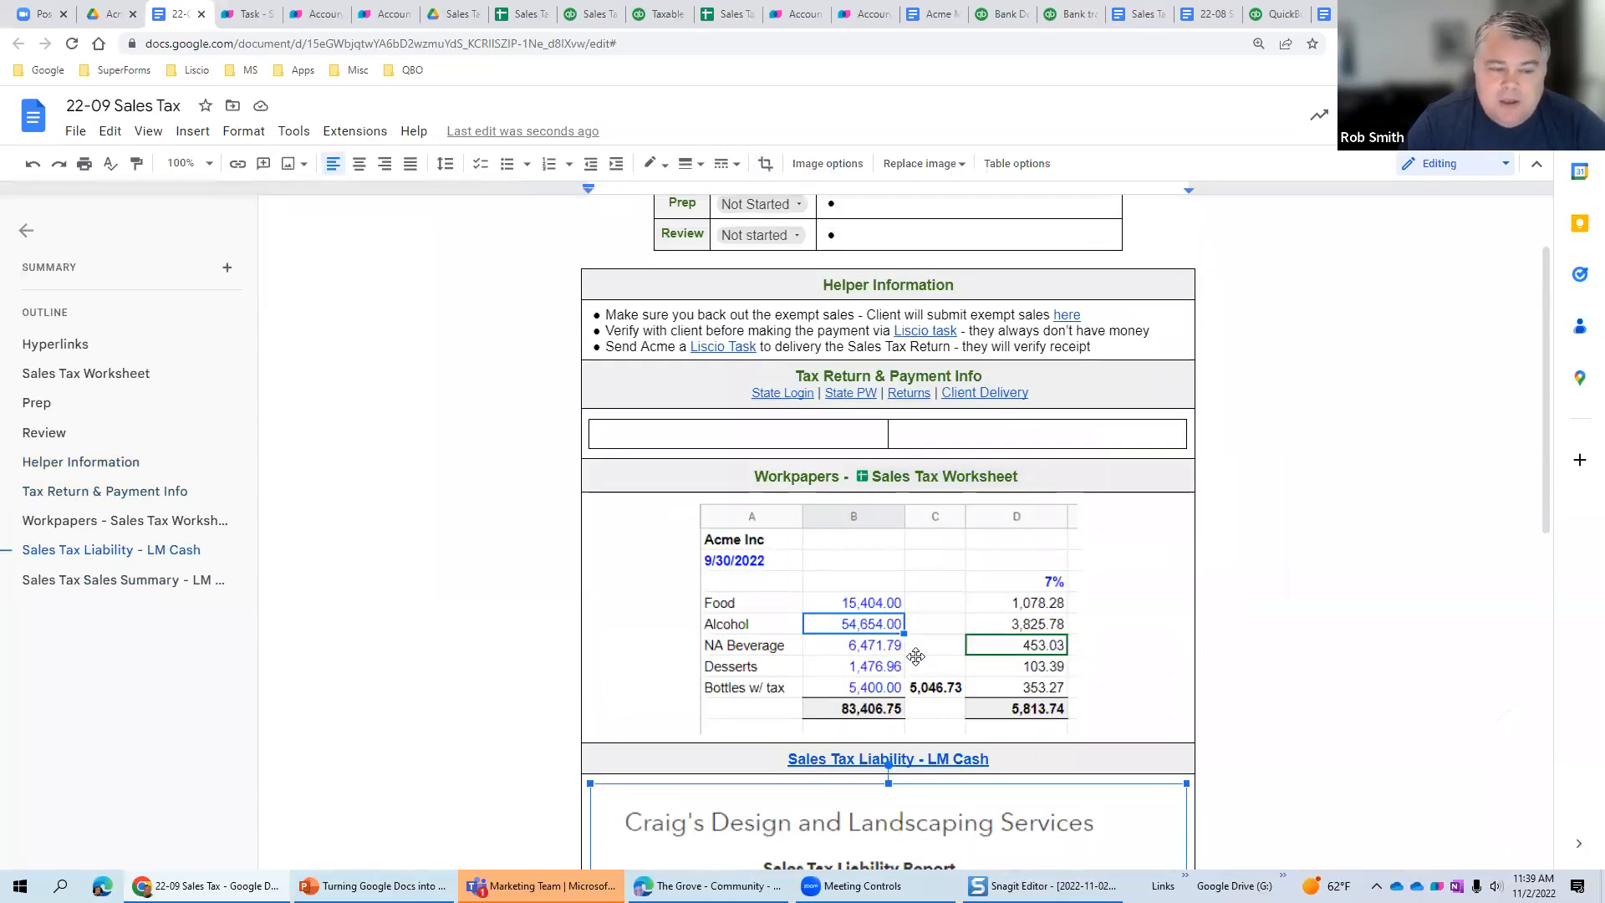
{"action": "left_click", "coordinate": [913, 652]}
{"action": "mouse_move", "coordinate": [927, 477]}
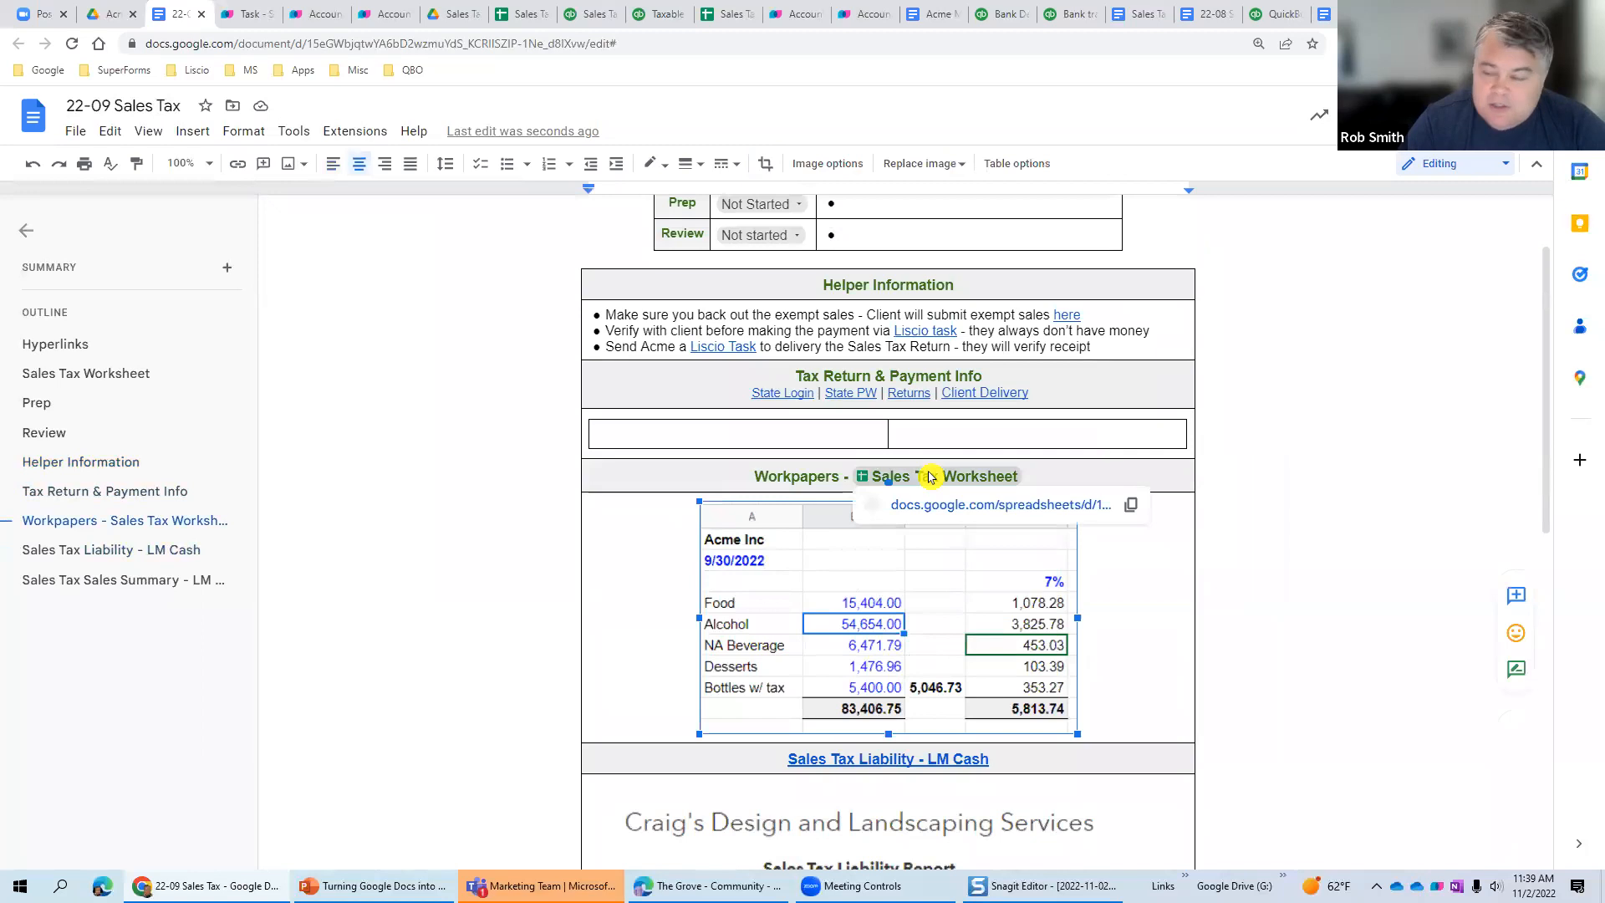
{"action": "left_click", "coordinate": [831, 434]}
{"action": "left_click", "coordinate": [956, 435]}
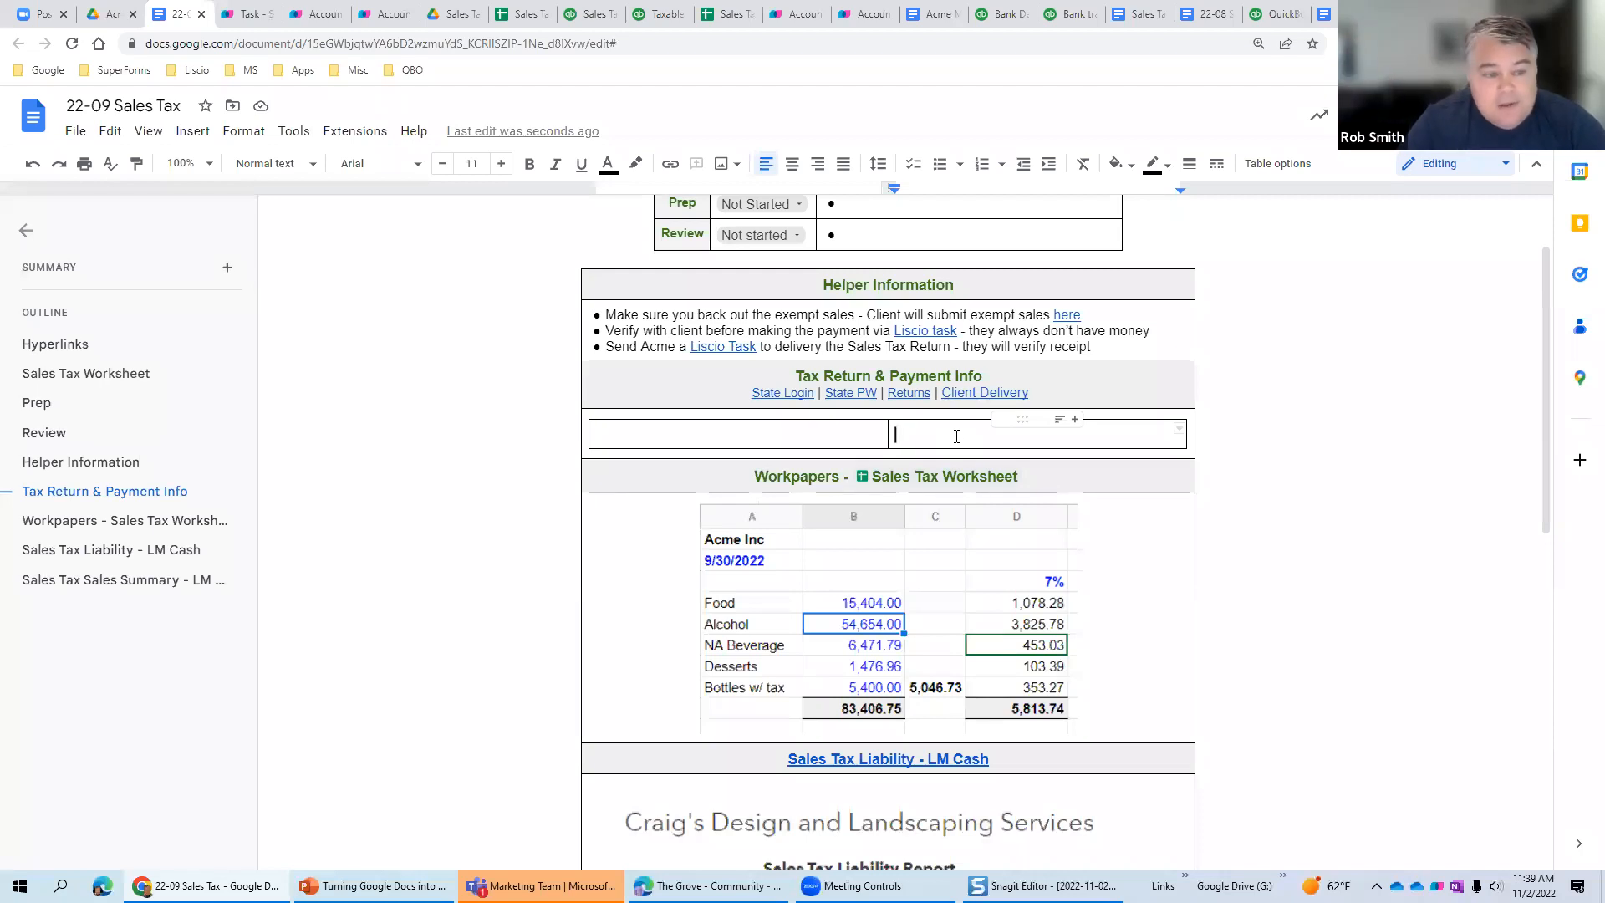
- Follow the Client Delivery link to check the Sales Tax Return task, and return to the 22-09 Sales Tax document
{"action": "left_click", "coordinate": [1010, 394]}
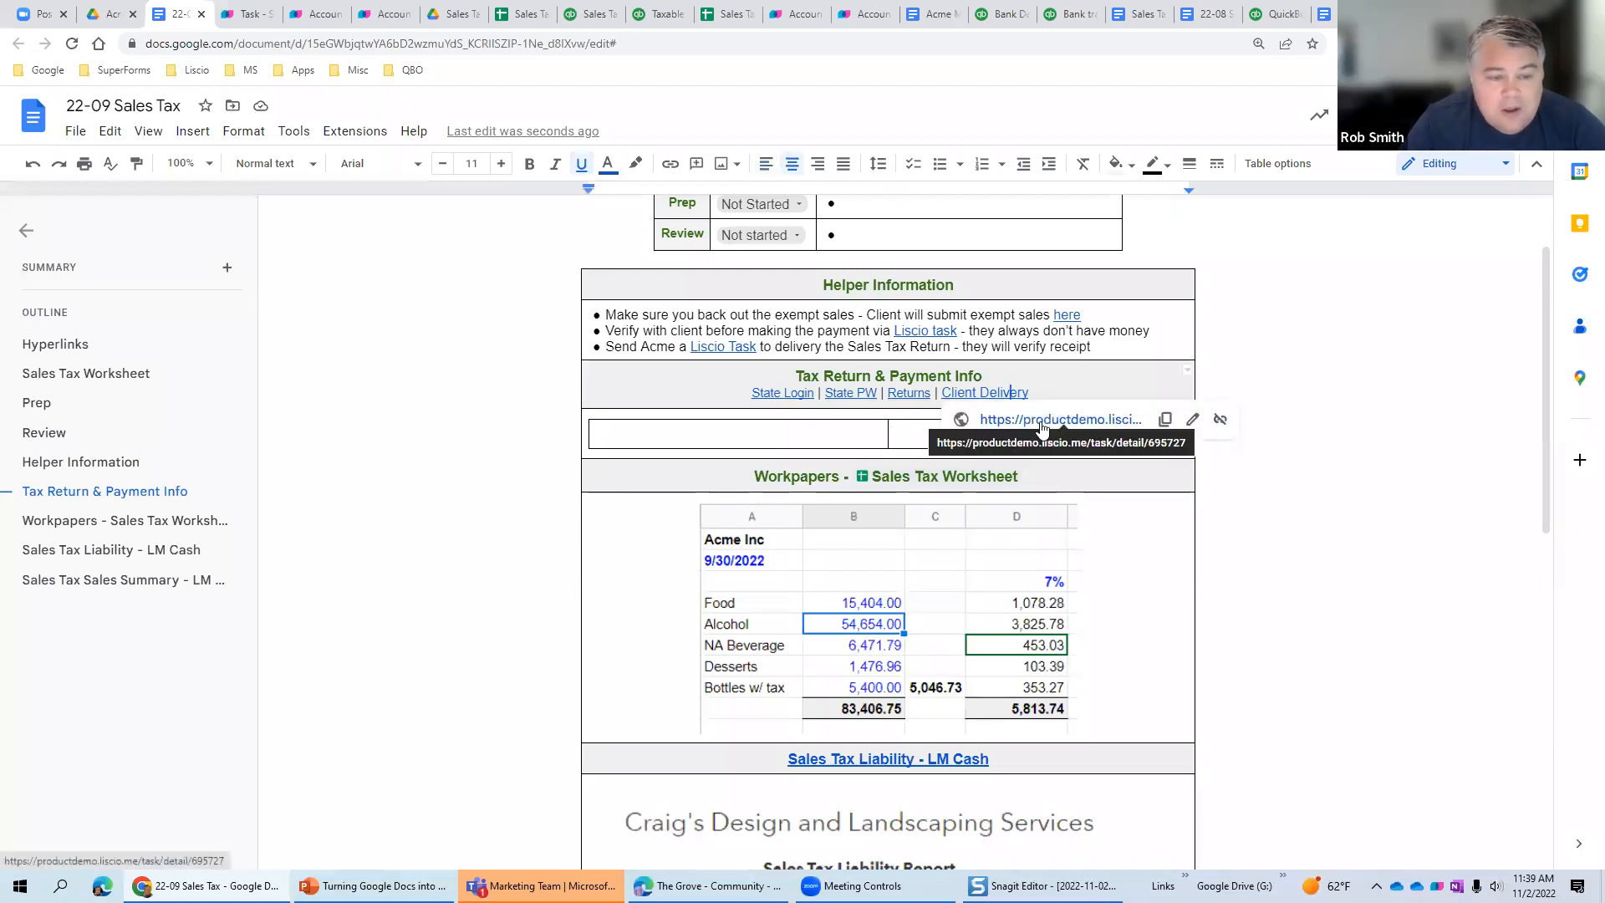
{"action": "left_click", "coordinate": [1043, 422]}
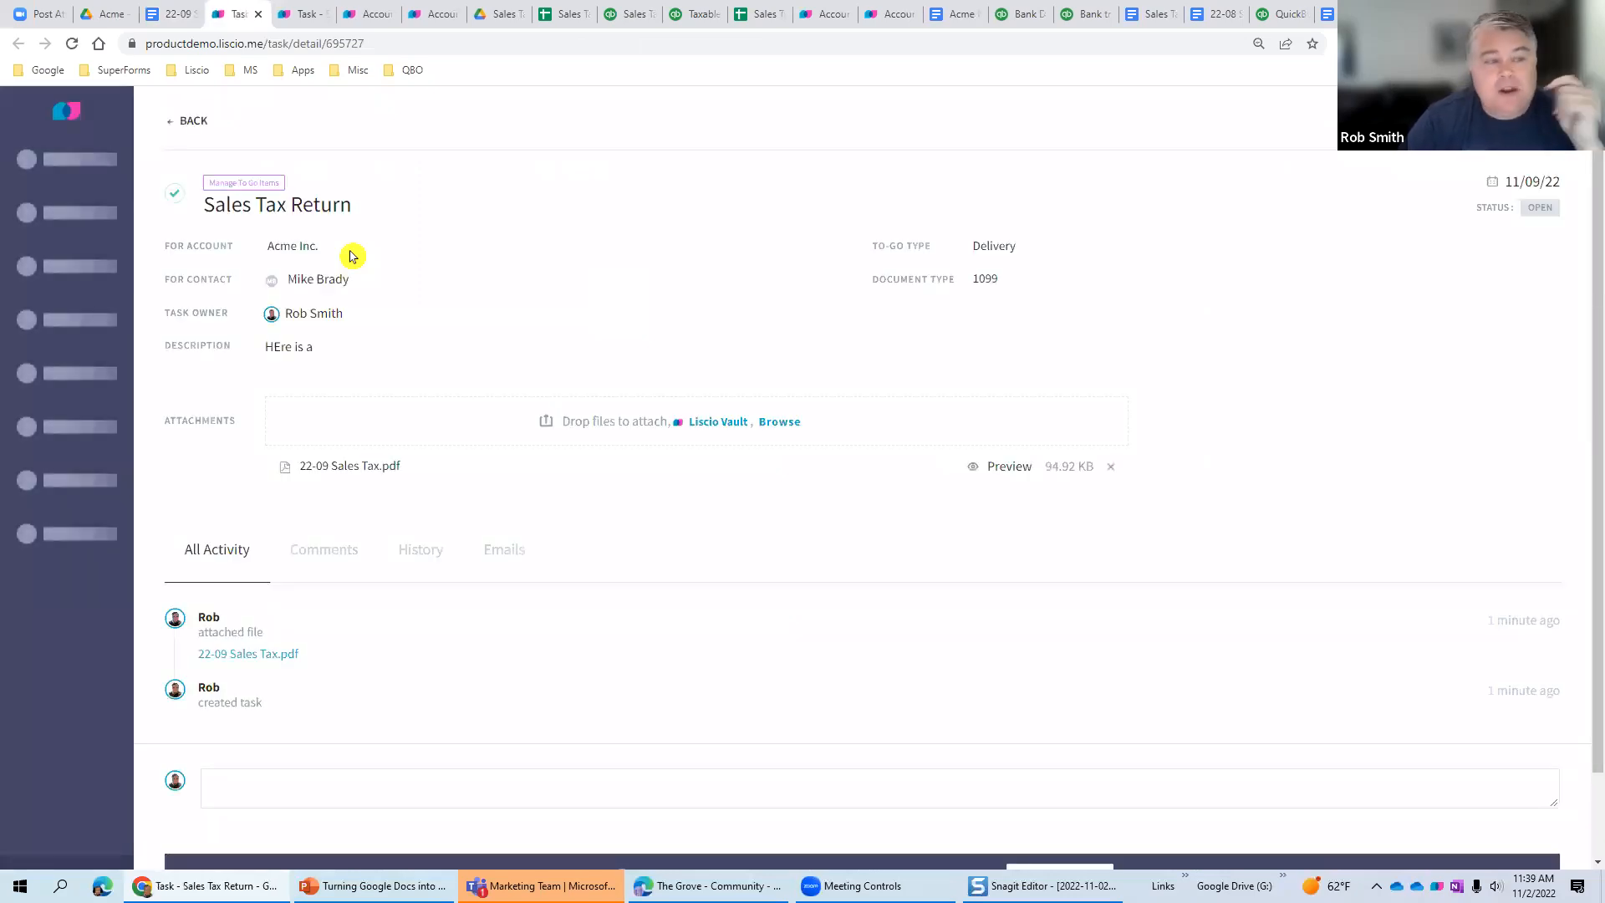
{"action": "left_click", "coordinate": [334, 552]}
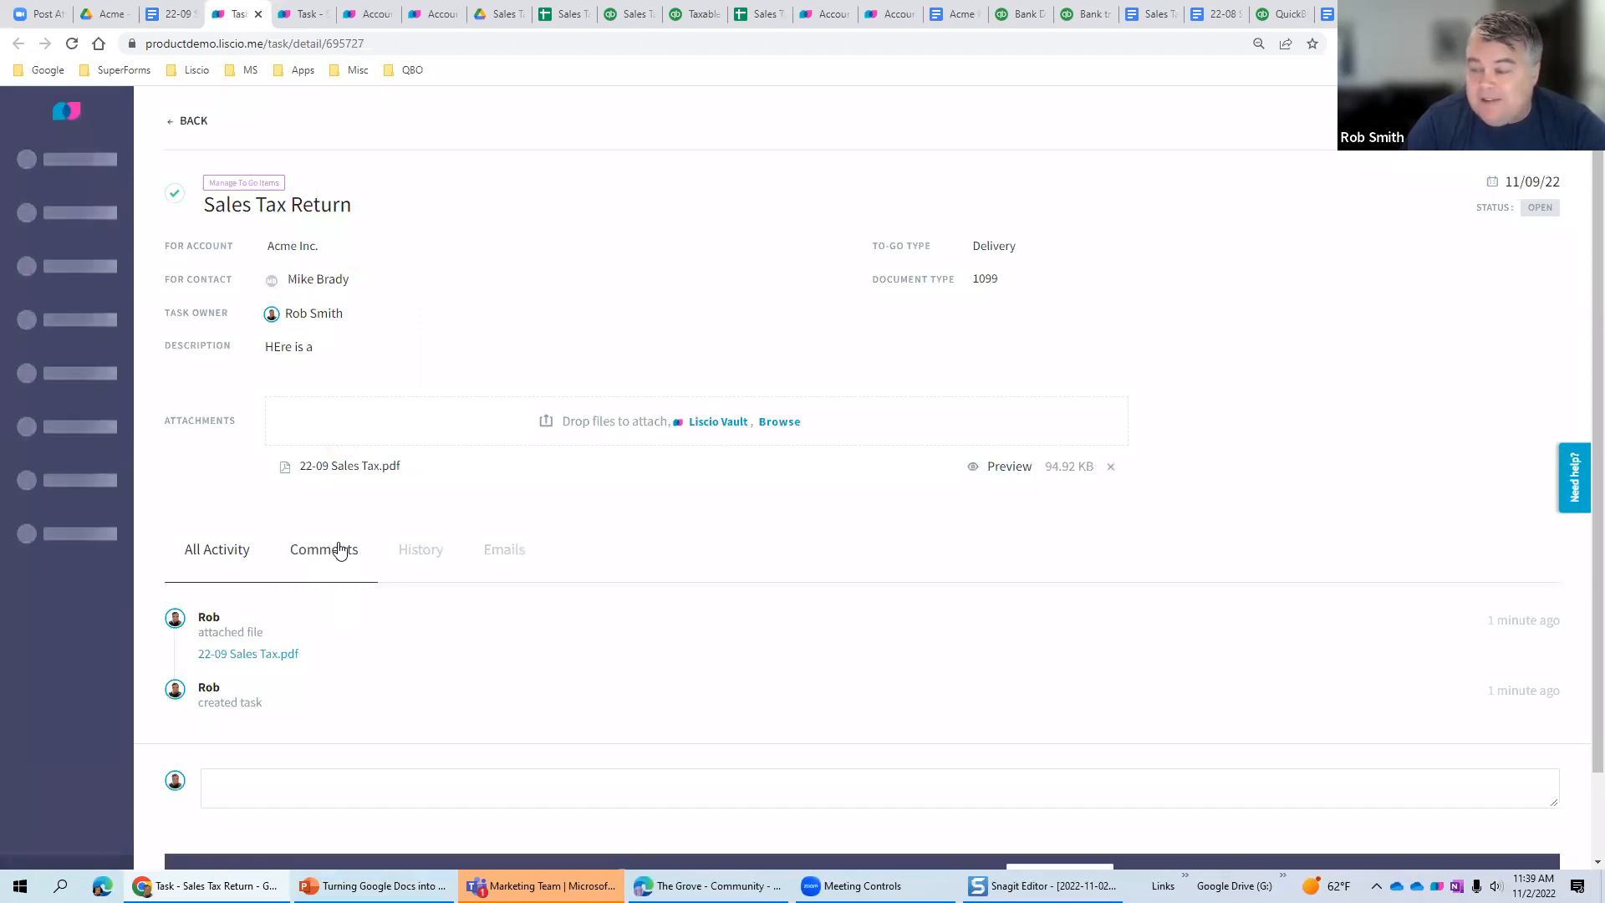
{"action": "left_click", "coordinate": [171, 14]}
{"action": "scroll", "coordinate": [1020, 514], "scroll_direction": "up", "scroll_amount": 1}
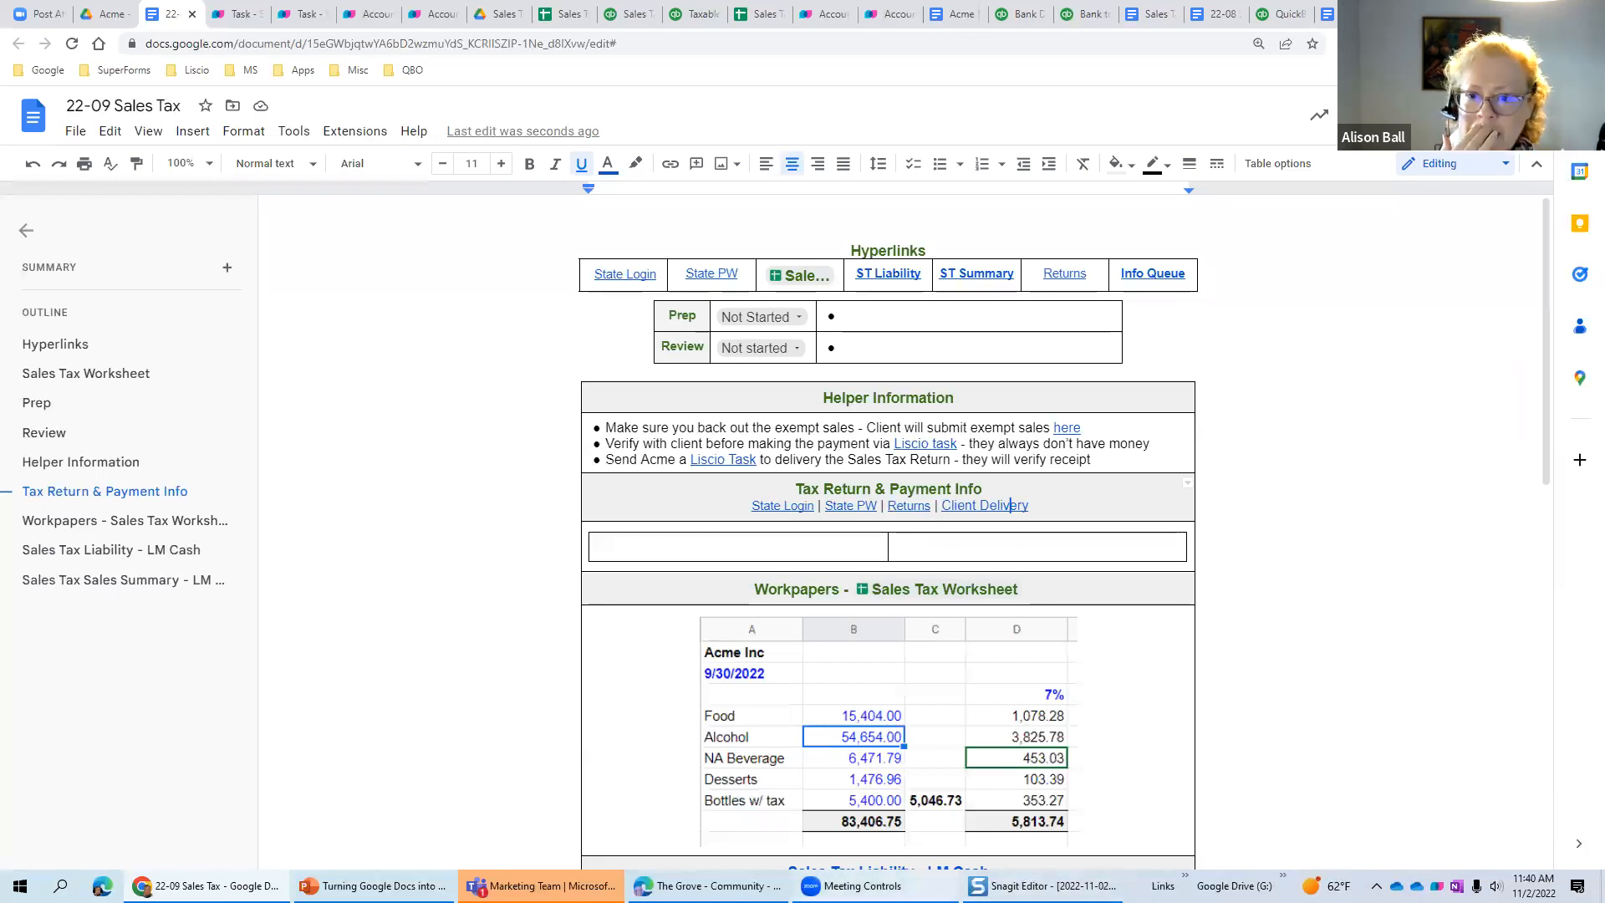
- Examine the worksheet and report sections of the 22-09 Sales Tax document and the Helper Information note about exempt sales
{"action": "mouse_move", "coordinate": [876, 886]}
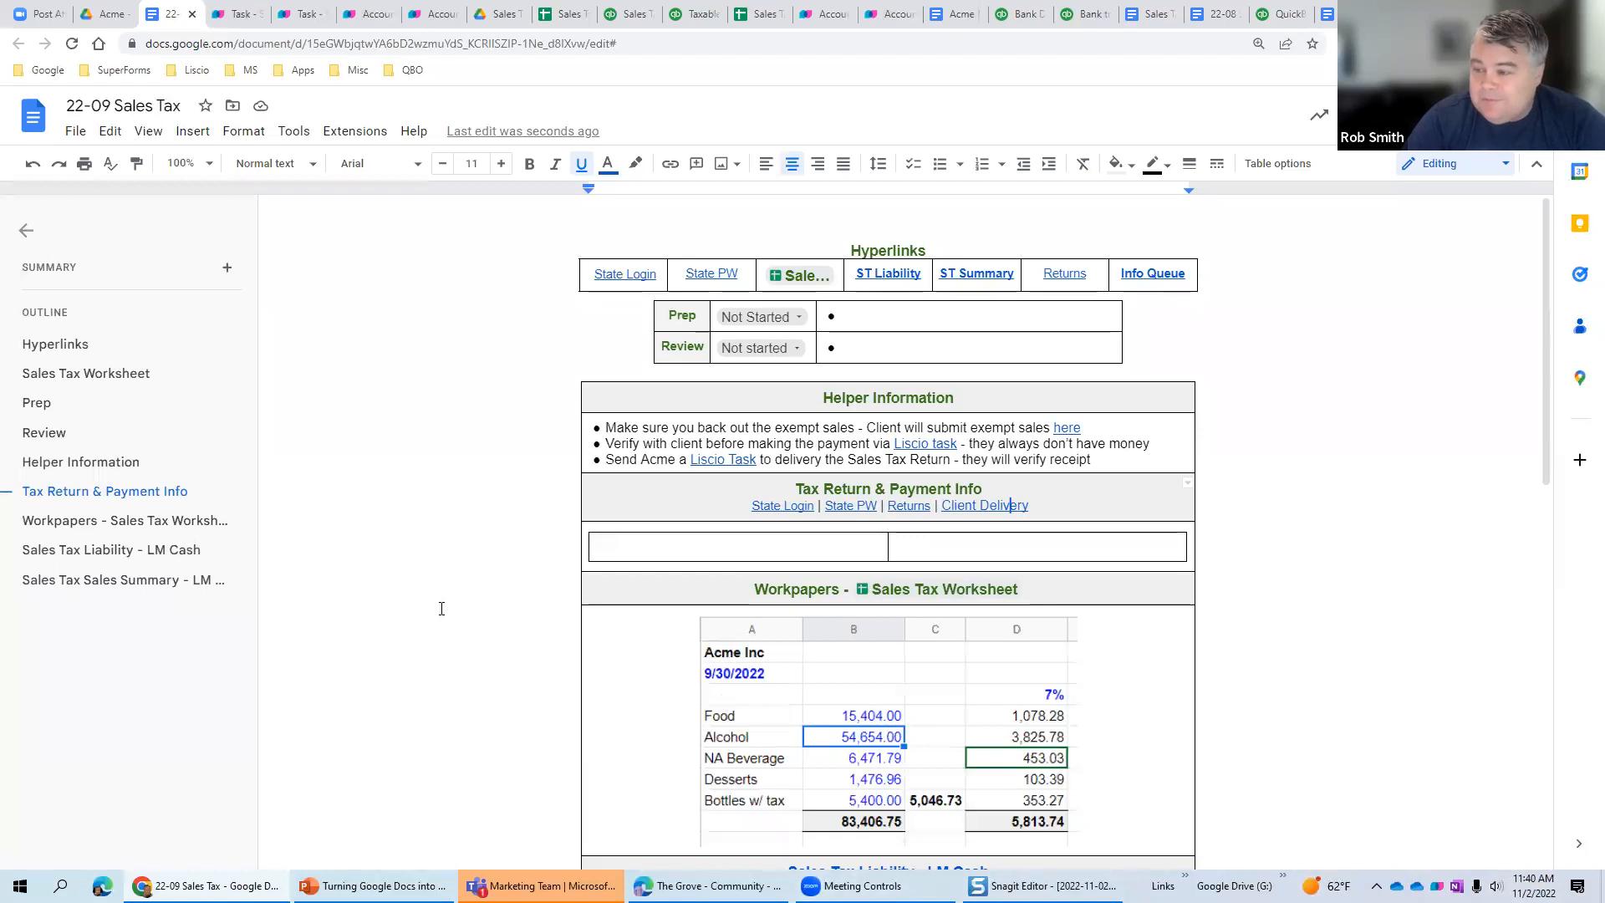
{"action": "scroll", "coordinate": [442, 609], "scroll_direction": "down", "scroll_amount": 7}
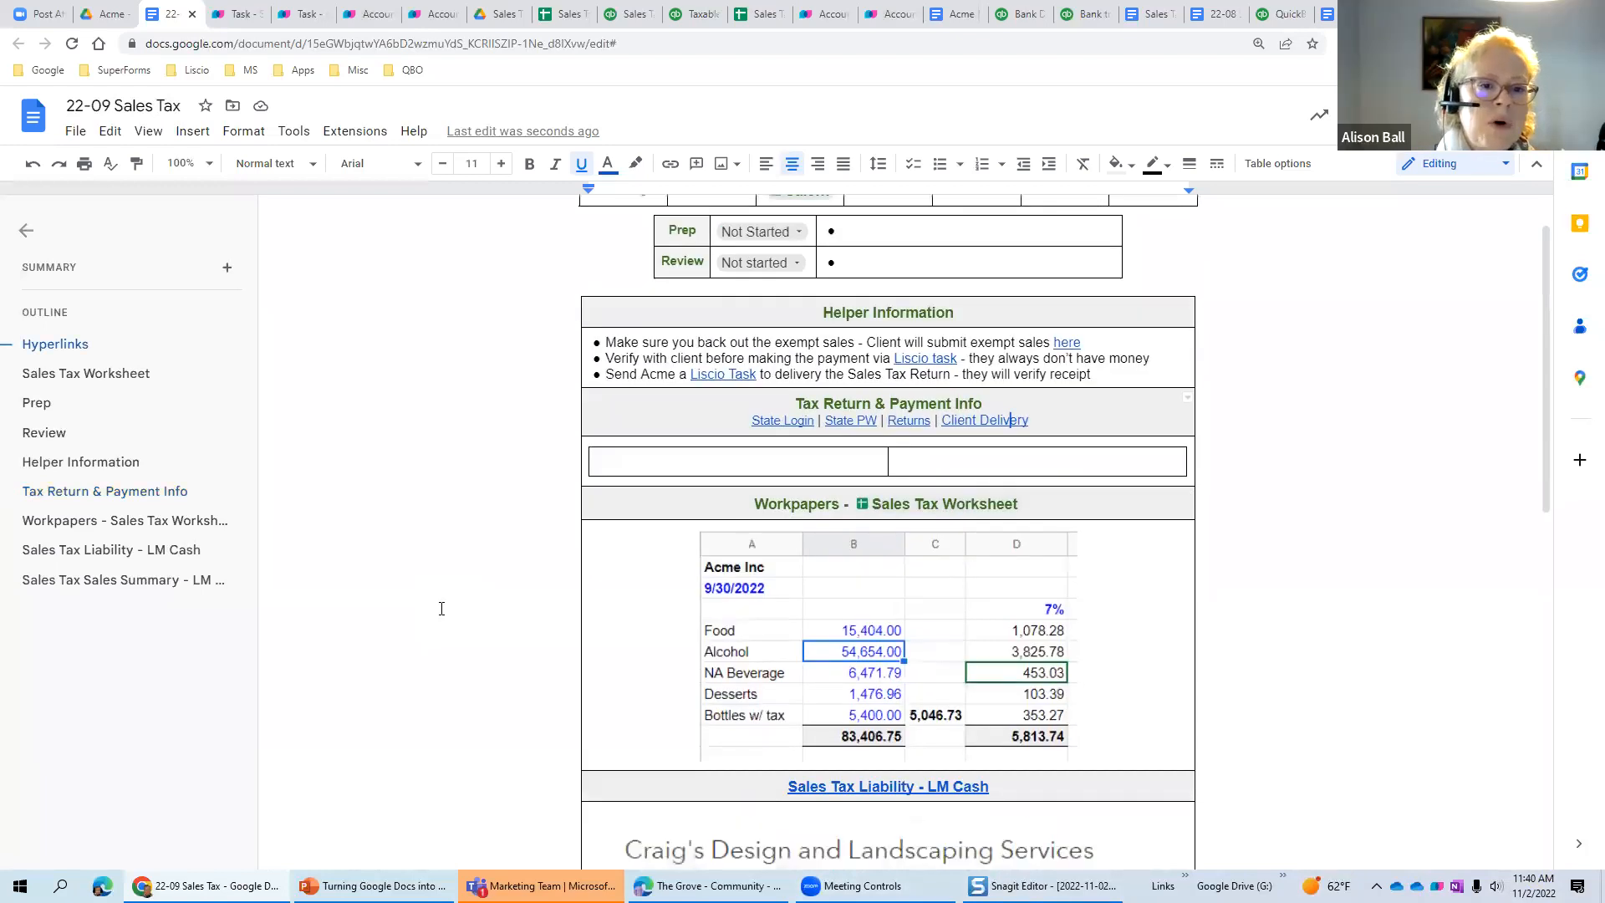
{"action": "scroll", "coordinate": [441, 609], "scroll_direction": "down", "scroll_amount": 2}
{"action": "scroll", "coordinate": [441, 608], "scroll_direction": "up", "scroll_amount": 4}
{"action": "scroll", "coordinate": [441, 609], "scroll_direction": "down", "scroll_amount": 2}
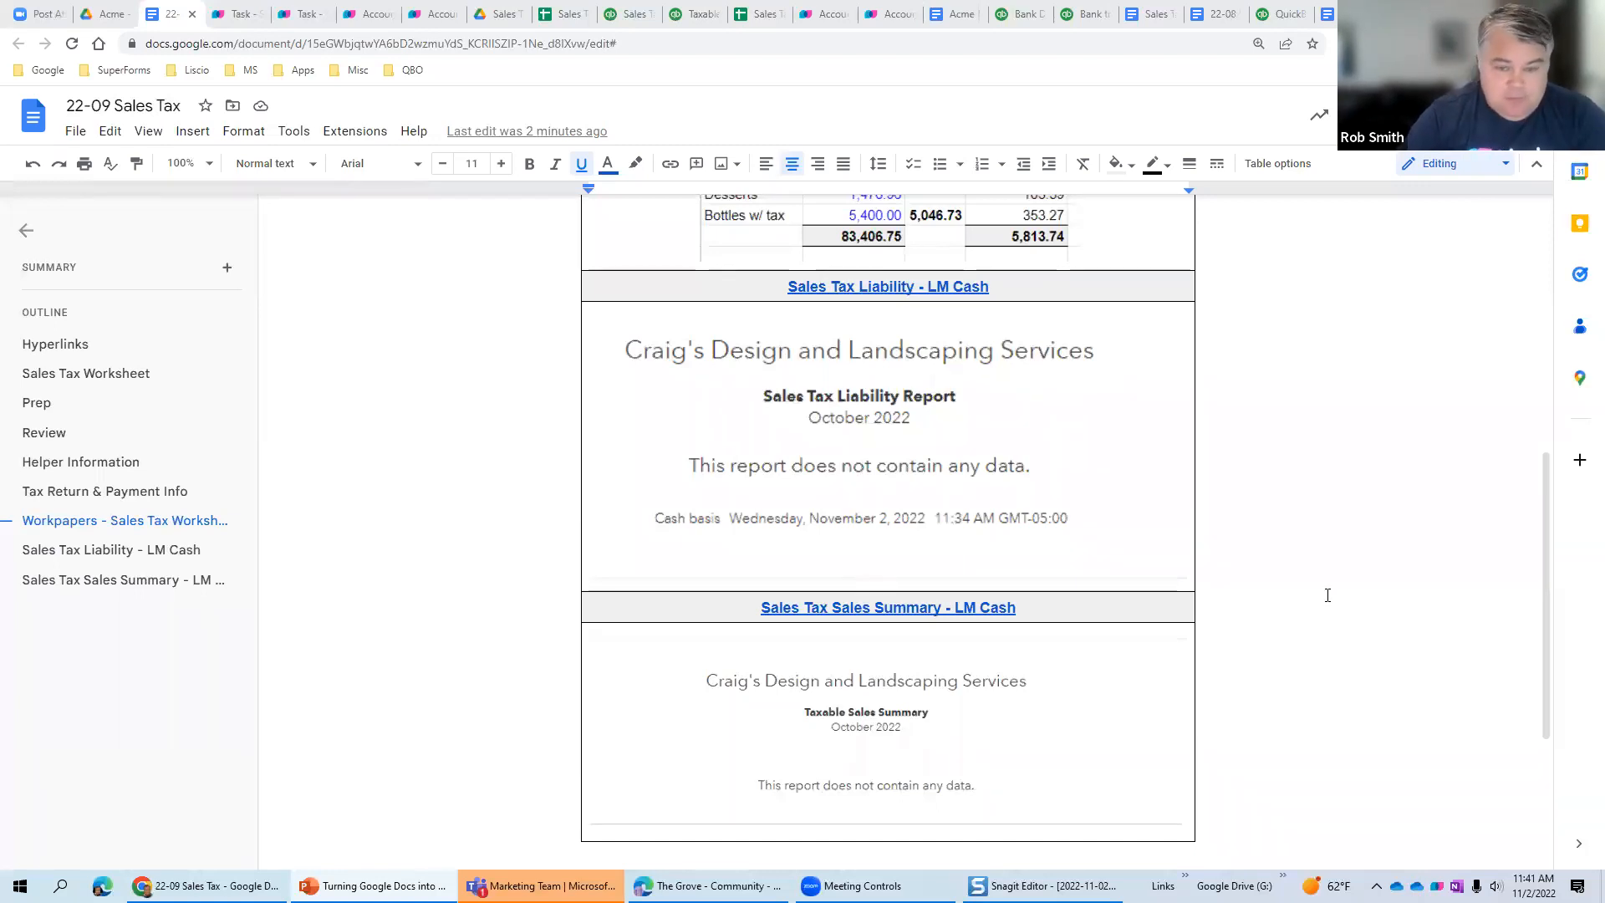
{"action": "left_click", "coordinate": [967, 674]}
{"action": "scroll", "coordinate": [969, 671], "scroll_direction": "up", "scroll_amount": 7}
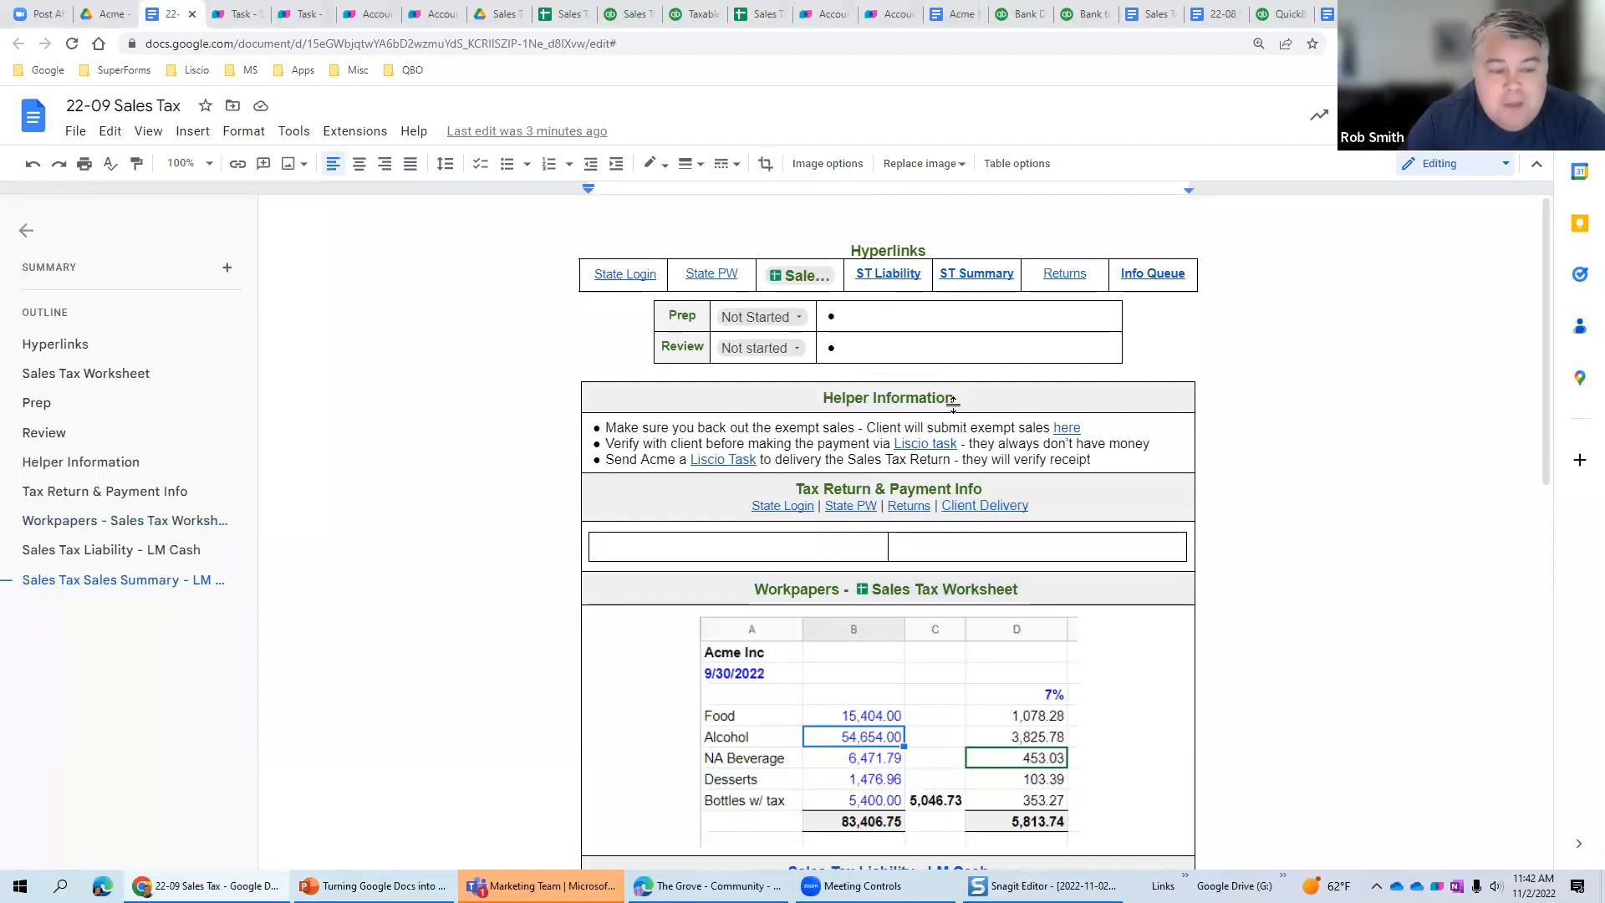
{"action": "left_click", "coordinate": [994, 426]}
{"action": "triple_click", "coordinate": [994, 426]}
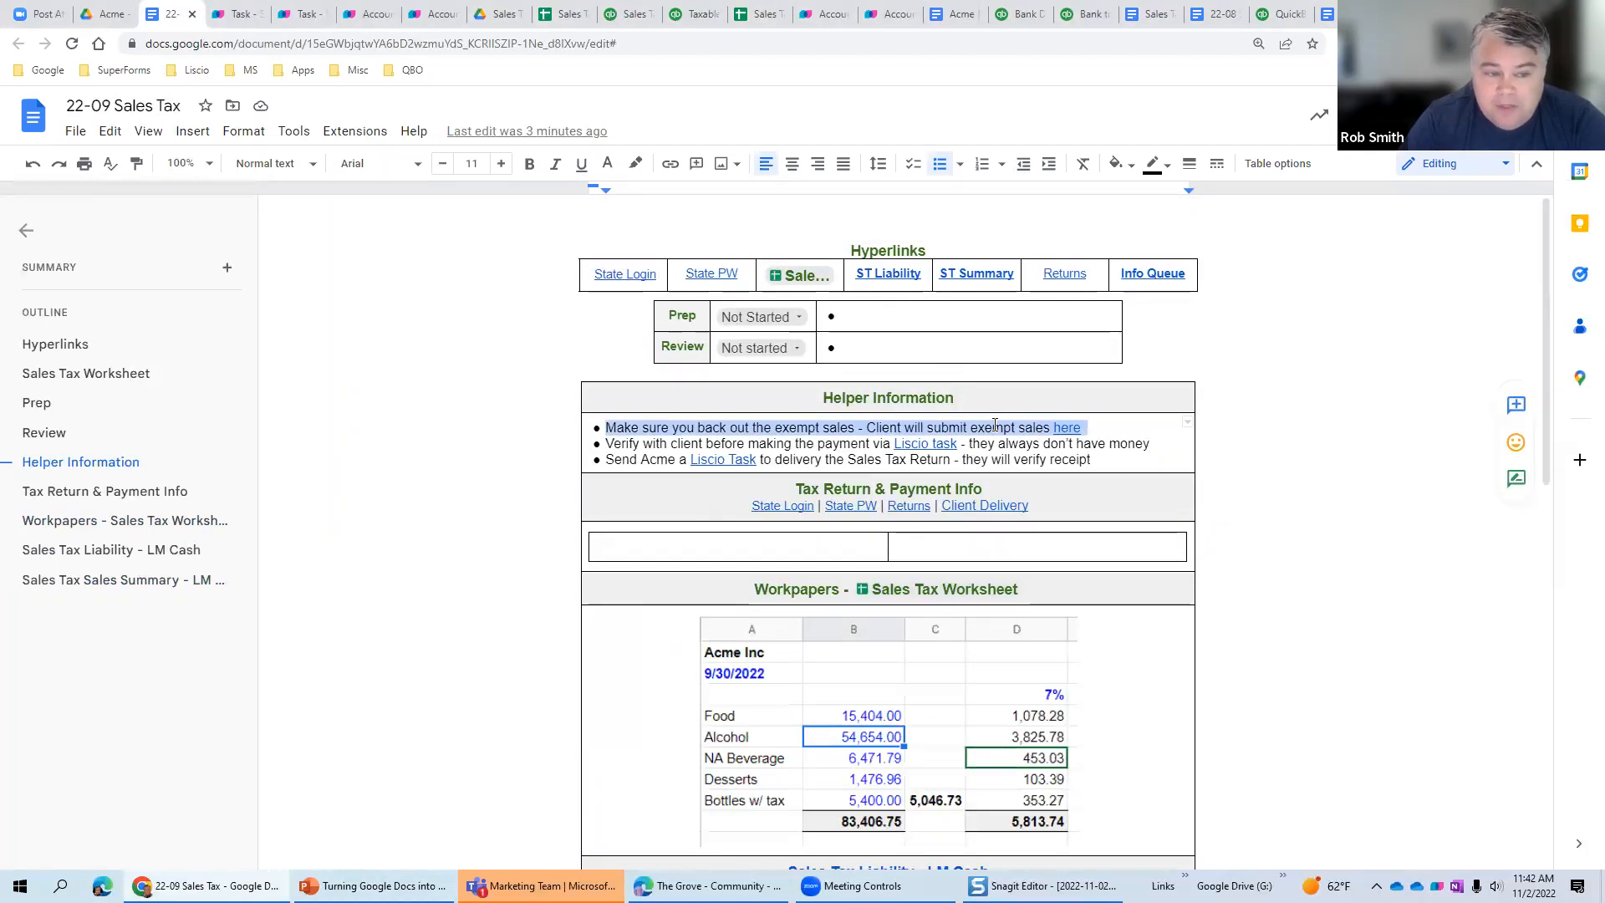
{"action": "scroll", "coordinate": [993, 426], "scroll_direction": "down", "scroll_amount": 2}
{"action": "left_click", "coordinate": [1011, 476]}
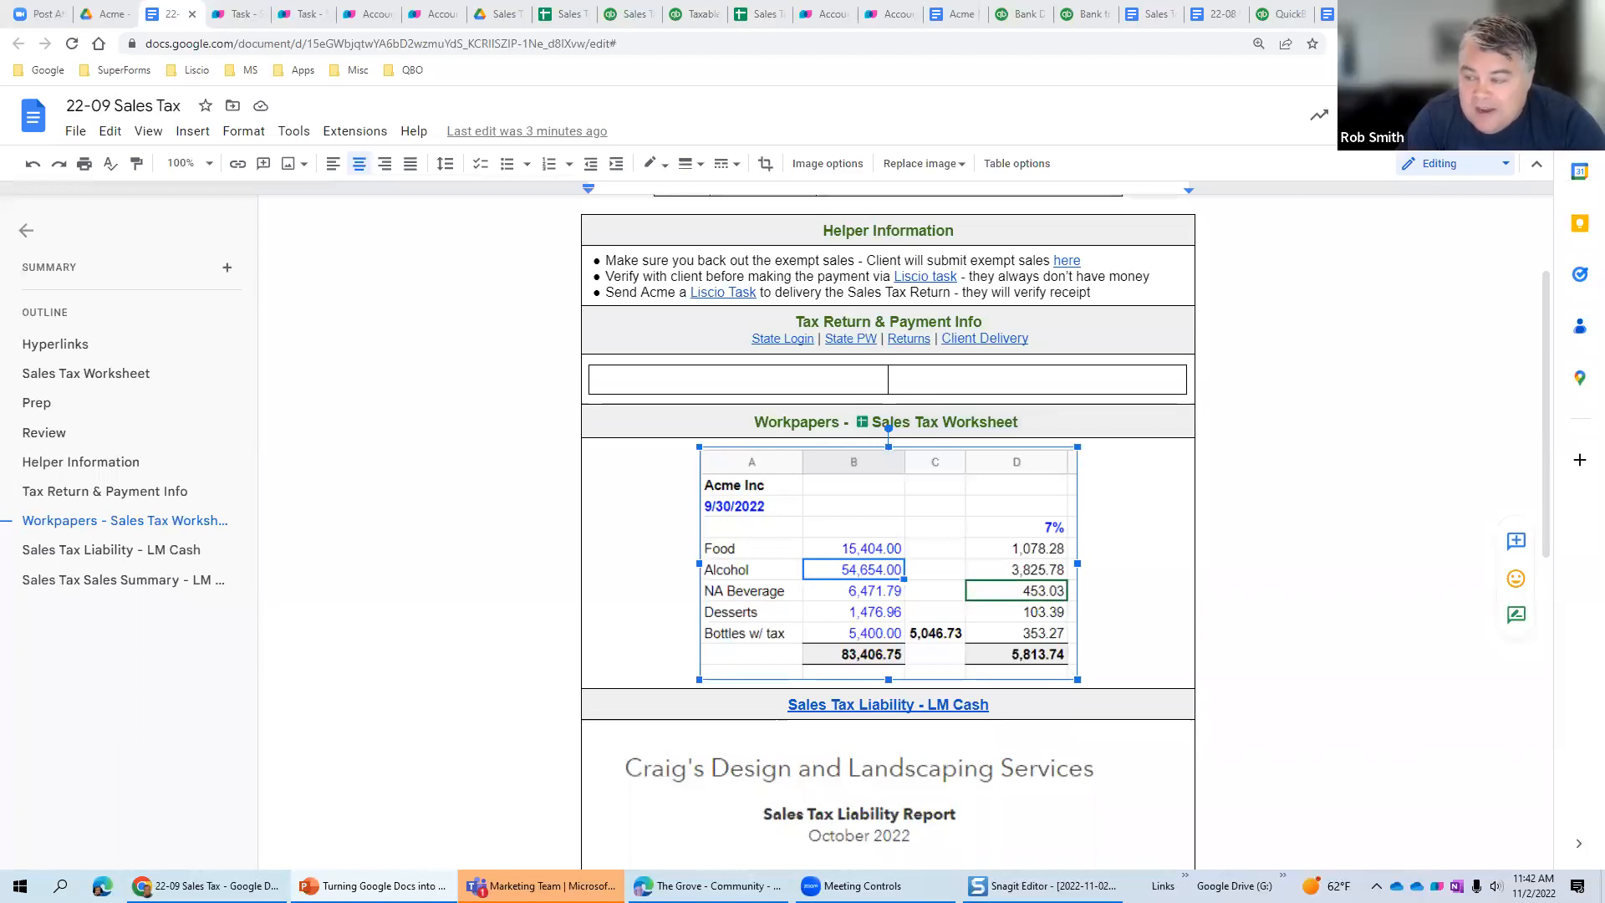
- Switch to the PowerPoint presentation, maximize its window and start the slide show from The Grove slide
{"action": "left_click_drag", "start_coordinate": [1604, 122], "coordinate": [1304, 122]}
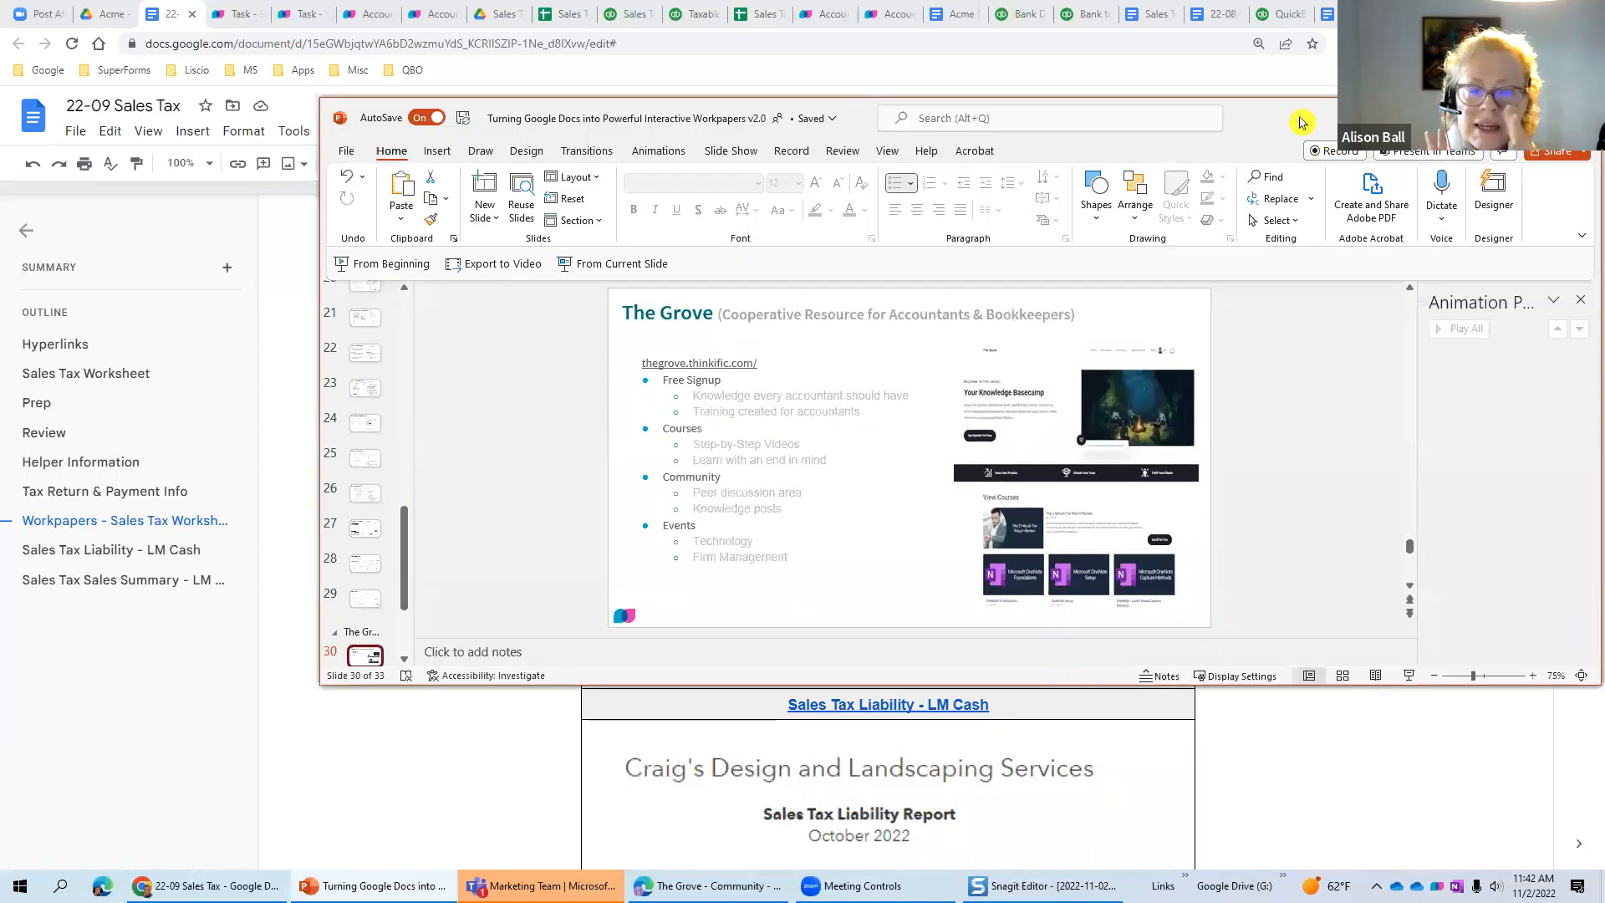
{"action": "double_click", "coordinate": [1304, 122]}
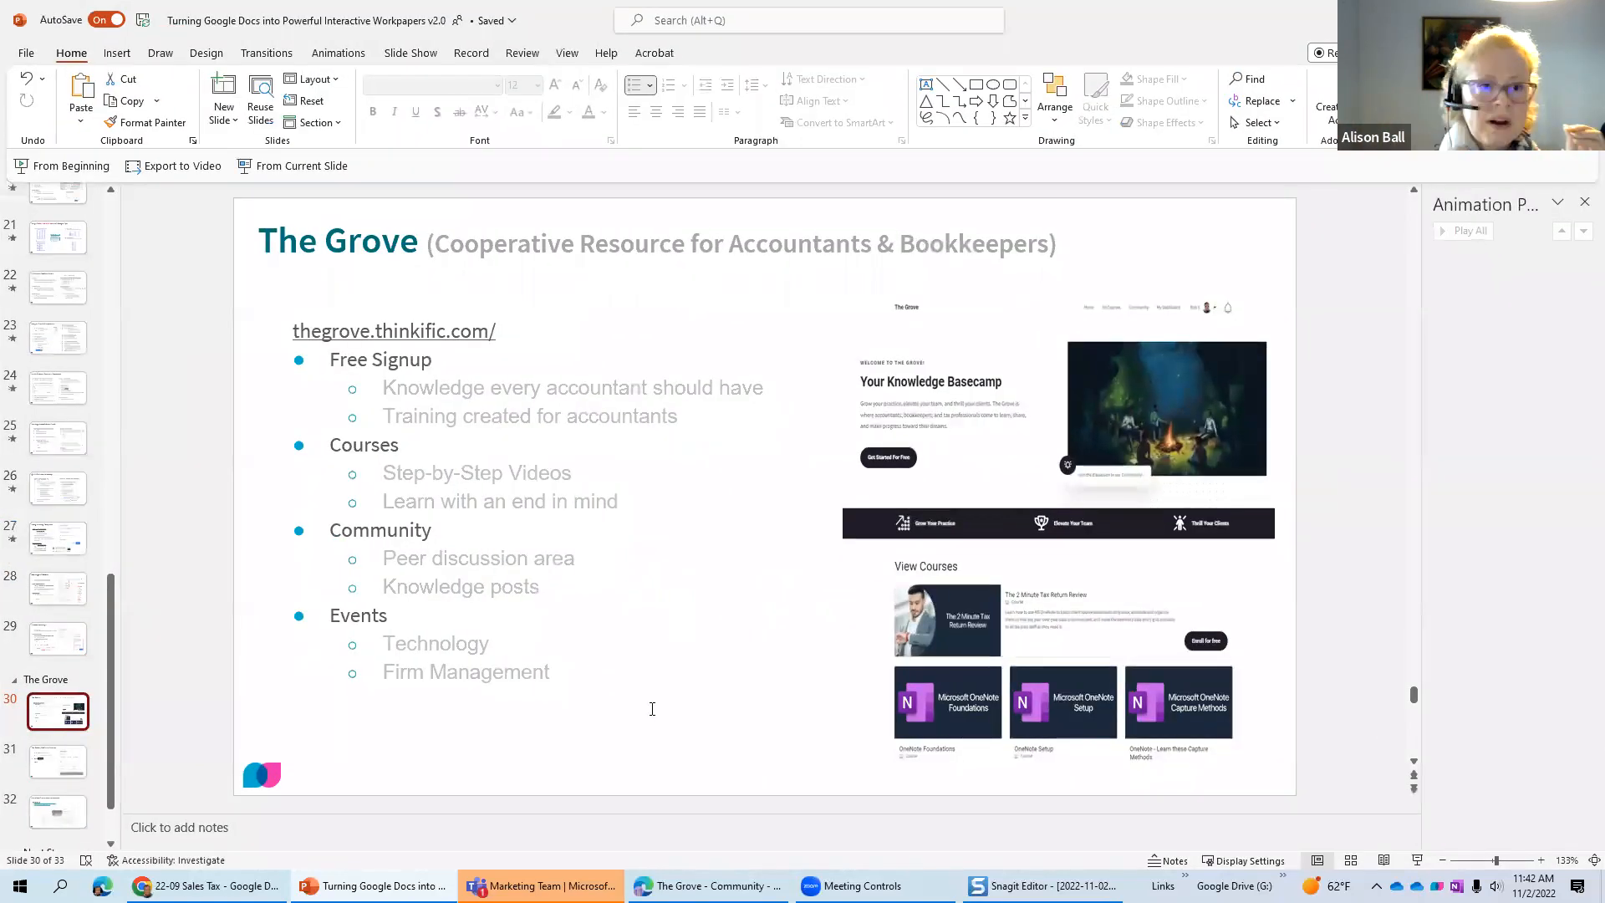
{"action": "left_click", "coordinate": [273, 164]}
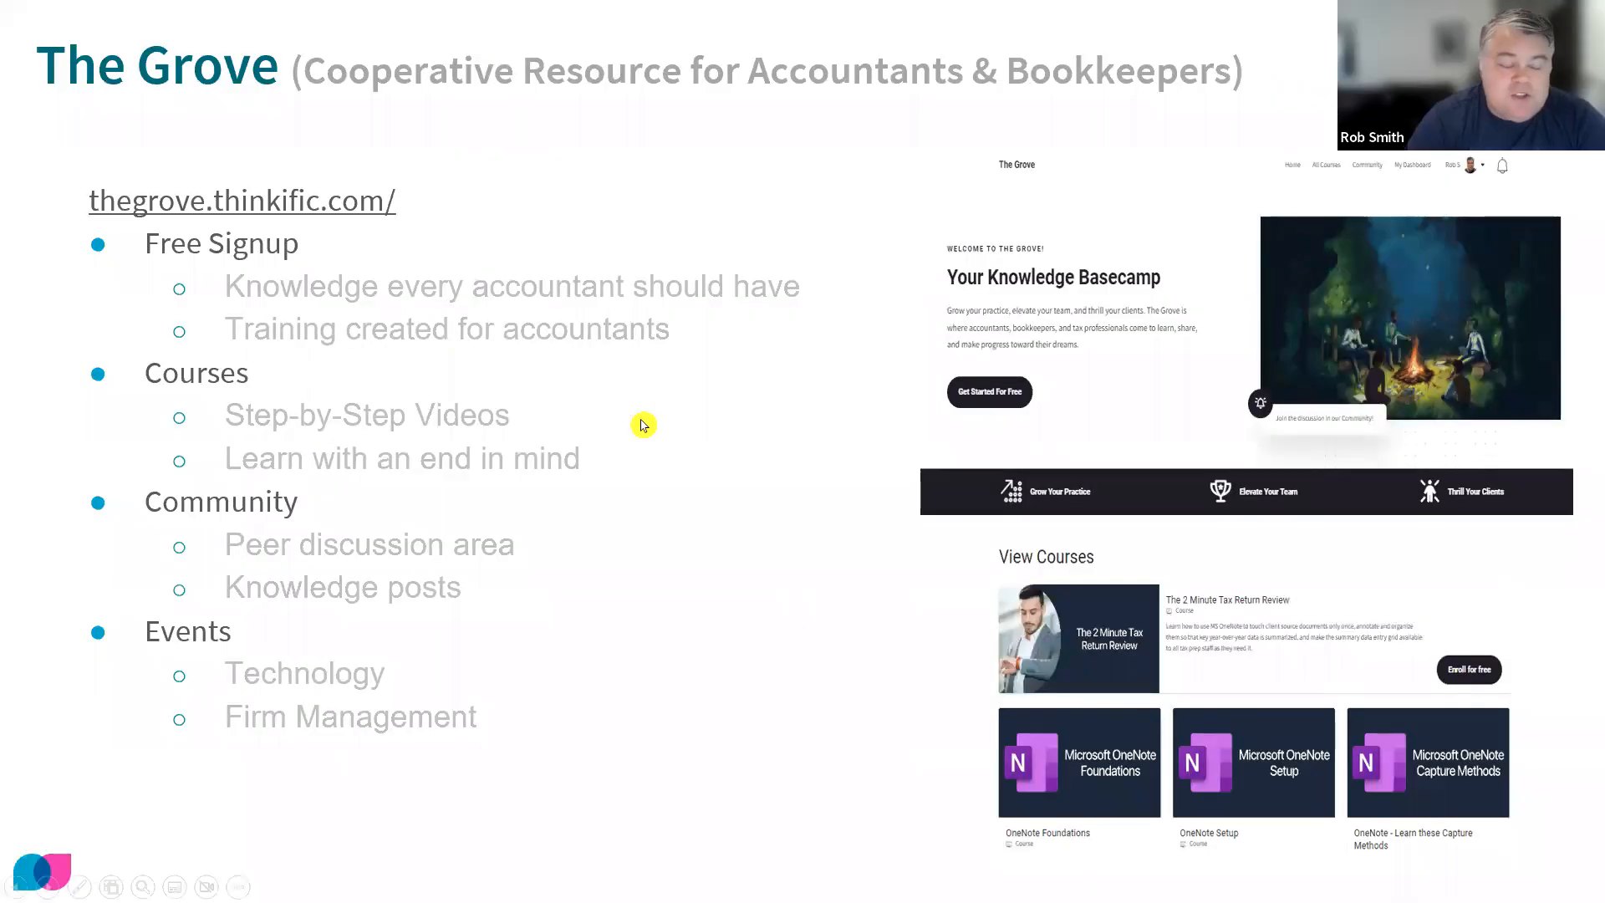